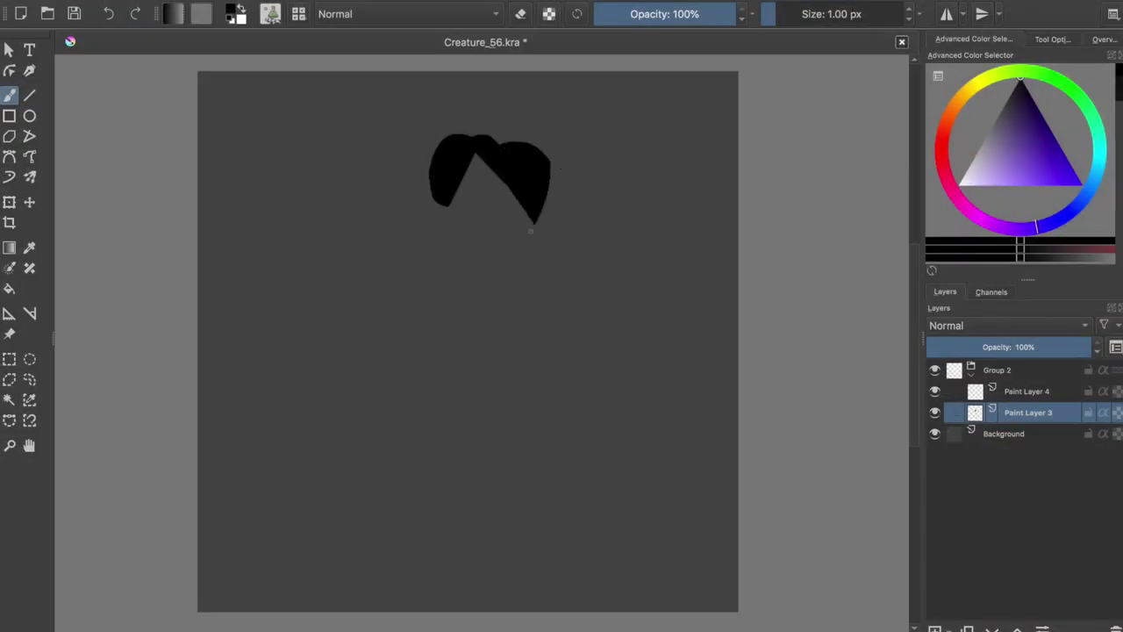
# Block in a large black body blob and widen the leg shape beneath it.
pyautogui.moveTo(413, 175); pyautogui.dragTo(435, 303)
pyautogui.moveTo(526, 210)
pyautogui.mouseDown()
pyautogui.moveTo(414, 189)
pyautogui.moveTo(527, 465)
pyautogui.moveTo(455, 515)
pyautogui.moveTo(290, 553)
pyautogui.moveTo(464, 497)
pyautogui.moveTo(282, 561)
pyautogui.mouseUp()
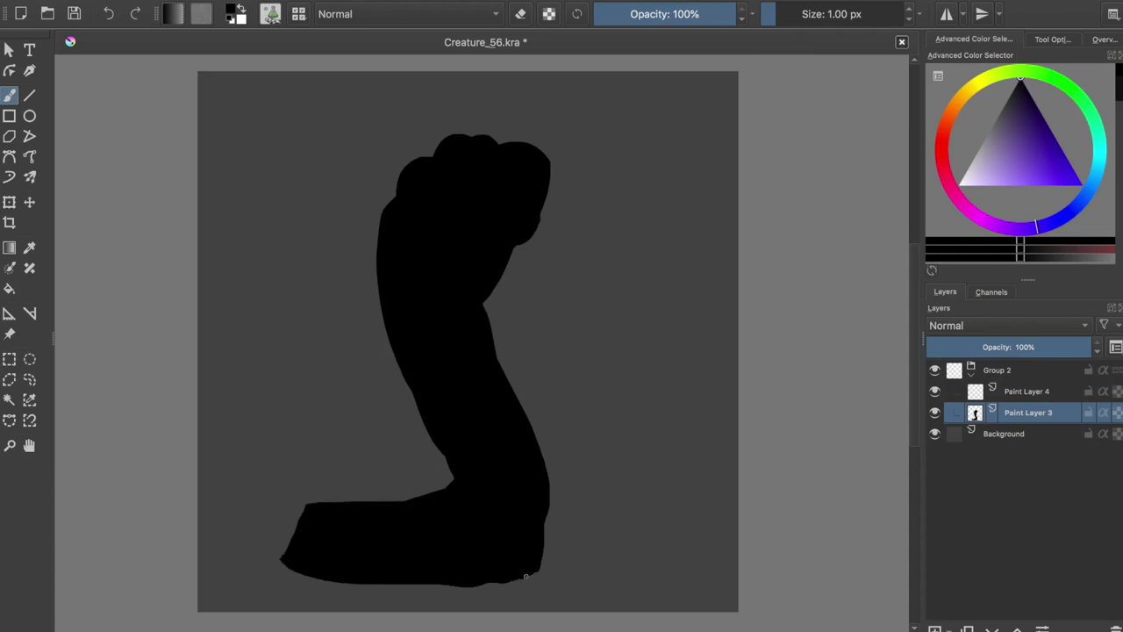
pyautogui.moveTo(531, 493); pyautogui.dragTo(516, 579)
pyautogui.moveTo(546, 465); pyautogui.dragTo(531, 577)
# Save, then erase away the foot and lower arm and enlarge the top blob into a head.
pyautogui.press('e')
pyautogui.hotkey('ctrl', 's')
pyautogui.press('e')
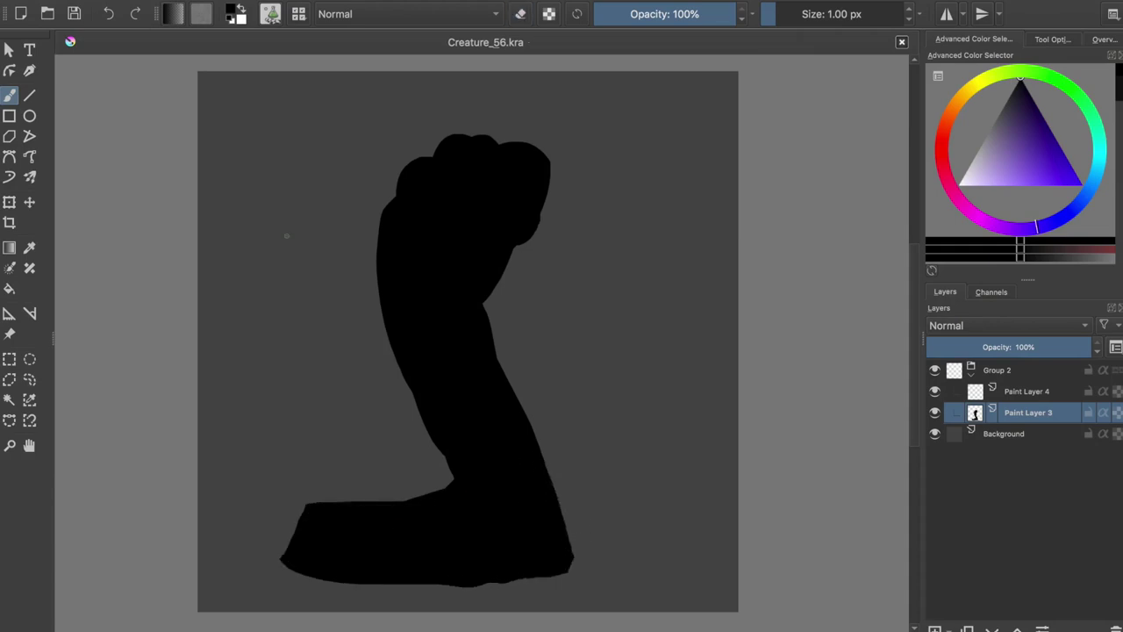
pyautogui.press('e')
pyautogui.moveTo(289, 553); pyautogui.dragTo(477, 489)
pyautogui.moveTo(544, 562); pyautogui.dragTo(412, 368)
pyautogui.press('e')
# Build up the head blob and paint long tendril legs spreading down from the heads.
pyautogui.moveTo(386, 219)
pyautogui.mouseDown()
pyautogui.moveTo(491, 143)
pyautogui.moveTo(506, 242)
pyautogui.moveTo(436, 200)
pyautogui.mouseUp()
pyautogui.press('e')
pyautogui.press('e')
pyautogui.moveTo(500, 368)
pyautogui.mouseDown()
pyautogui.moveTo(395, 316)
pyautogui.moveTo(478, 570)
pyautogui.mouseUp()
pyautogui.moveTo(456, 316); pyautogui.dragTo(514, 584)
pyautogui.moveTo(488, 302); pyautogui.dragTo(566, 583)
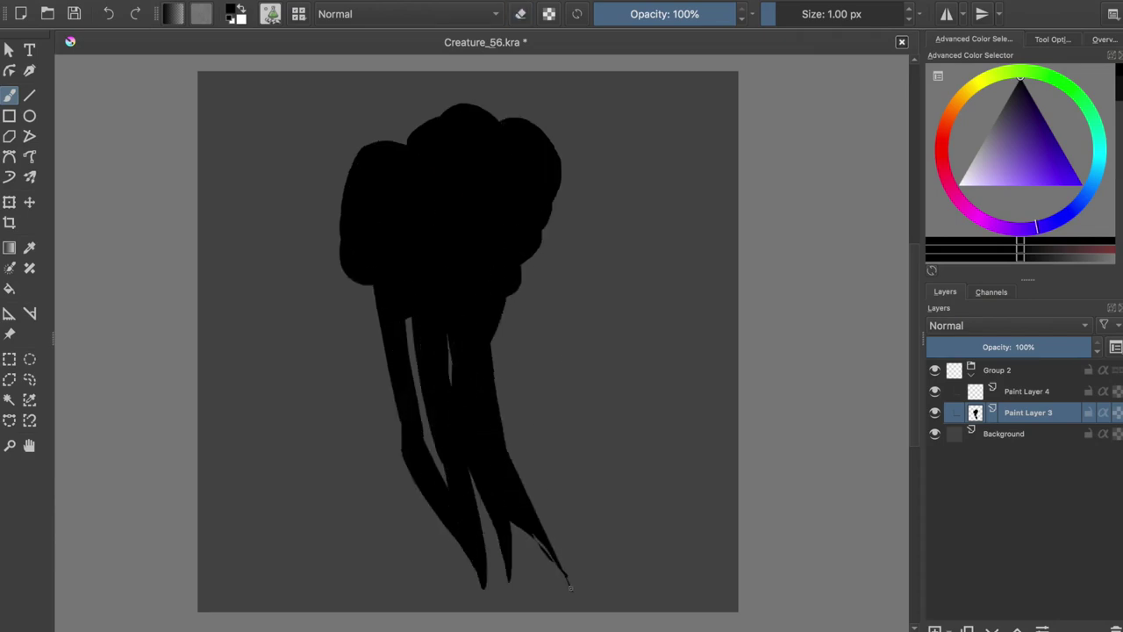
pyautogui.moveTo(513, 491); pyautogui.dragTo(516, 589)
pyautogui.moveTo(473, 526); pyautogui.dragTo(478, 593)
pyautogui.moveTo(390, 571); pyautogui.dragTo(446, 445)
# Paint a thin clawed arm and small feet on the left, middle and right legs, then save.
pyautogui.moveTo(502, 326)
pyautogui.mouseDown()
pyautogui.moveTo(561, 481)
pyautogui.moveTo(551, 451)
pyautogui.mouseUp()
pyautogui.moveTo(402, 567)
pyautogui.mouseDown()
pyautogui.moveTo(386, 579)
pyautogui.moveTo(398, 574)
pyautogui.mouseUp()
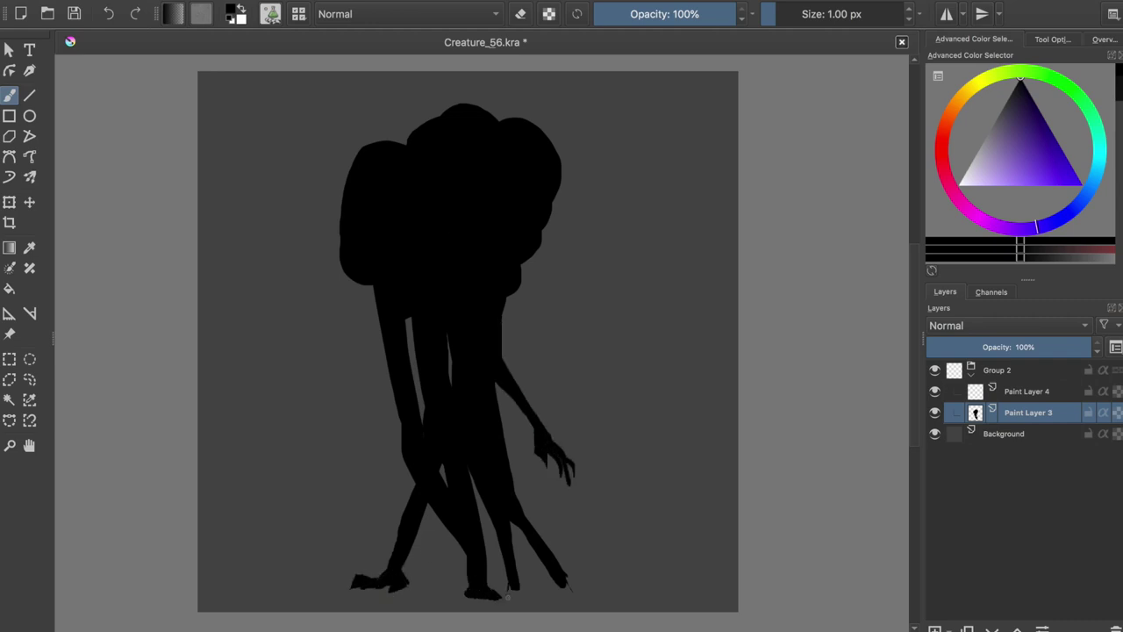
pyautogui.moveTo(509, 586); pyautogui.dragTo(531, 595)
pyautogui.moveTo(566, 581); pyautogui.dragTo(596, 596)
pyautogui.hotkey('ctrl', 's')
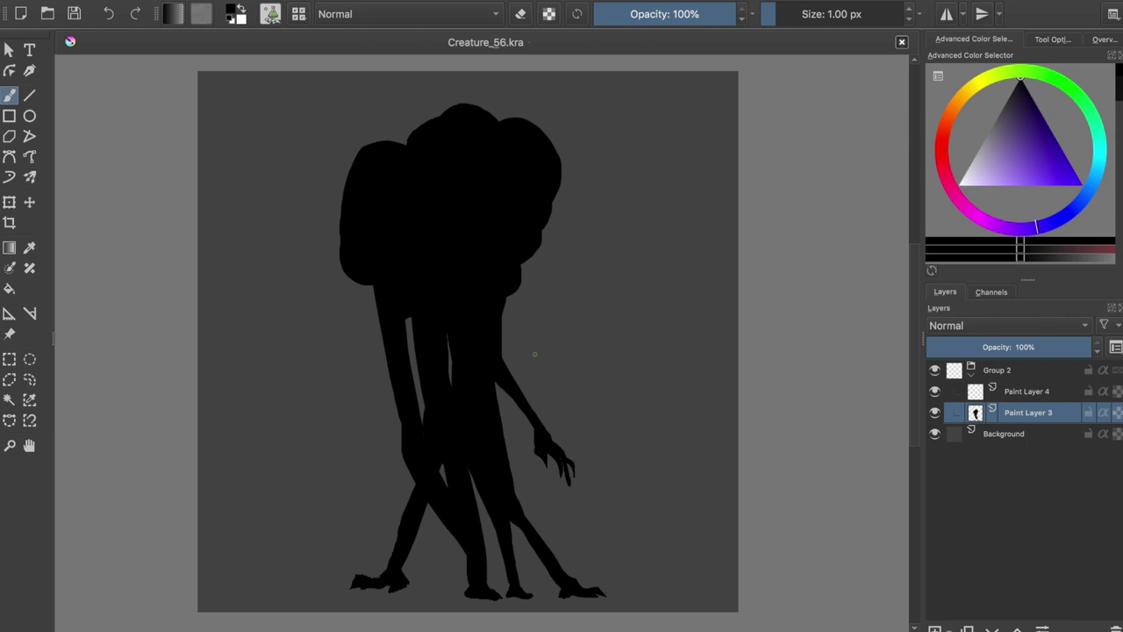
# Add a small clawed arm on the left, save, and begin lightening the silhouette with HSV.
pyautogui.moveTo(368, 284)
pyautogui.mouseDown()
pyautogui.moveTo(354, 326)
pyautogui.moveTo(335, 304)
pyautogui.moveTo(307, 328)
pyautogui.moveTo(321, 296)
pyautogui.moveTo(298, 313)
pyautogui.mouseUp()
pyautogui.hotkey('ctrl', 's')
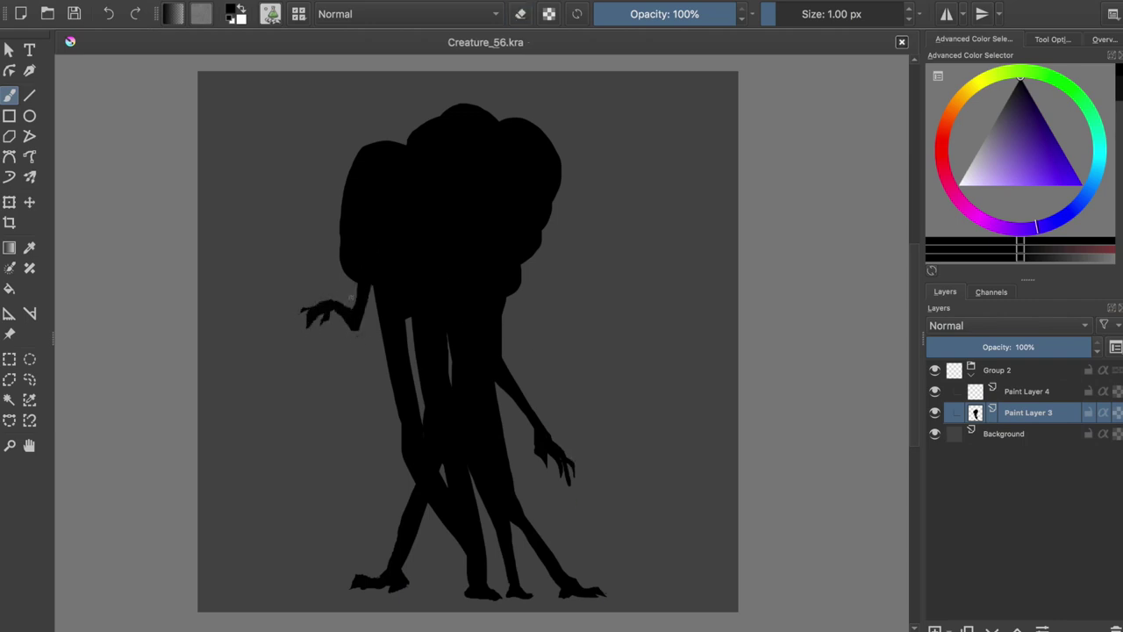
pyautogui.hotkey('ctrl', 'u')
pyautogui.moveTo(915, 295); pyautogui.dragTo(940, 295)
# Confirm the lightened dark-grey silhouette, select Paint Layer 4, and outline the heads in black.
pyautogui.click(1083, 538)
pyautogui.click(1026, 391)
pyautogui.moveTo(351, 171); pyautogui.dragTo(360, 283)
pyautogui.moveTo(443, 105); pyautogui.dragTo(456, 139)
pyautogui.moveTo(421, 123); pyautogui.dragTo(408, 171)
pyautogui.moveTo(499, 121); pyautogui.dragTo(500, 132)
# Connect and shade the heads, adding spiky shading and erasing part of the right head stroke.
pyautogui.moveTo(412, 172); pyautogui.dragTo(460, 246)
pyautogui.moveTo(360, 239)
pyautogui.mouseDown()
pyautogui.moveTo(412, 230)
pyautogui.moveTo(438, 267)
pyautogui.mouseUp()
pyautogui.moveTo(423, 145)
pyautogui.mouseDown()
pyautogui.moveTo(495, 175)
pyautogui.moveTo(465, 233)
pyautogui.mouseUp()
pyautogui.moveTo(481, 122)
pyautogui.mouseDown()
pyautogui.moveTo(527, 174)
pyautogui.moveTo(481, 237)
pyautogui.mouseUp()
pyautogui.press('e')
pyautogui.moveTo(478, 180); pyautogui.dragTo(493, 238)
pyautogui.moveTo(515, 171)
pyautogui.mouseDown()
pyautogui.moveTo(504, 198)
pyautogui.moveTo(465, 226)
pyautogui.moveTo(449, 219)
pyautogui.moveTo(467, 234)
pyautogui.mouseUp()
pyautogui.press('e')
# Refine the head outlines and darken the right head's edge and the area below the heads.
pyautogui.press('e')
pyautogui.press('e')
pyautogui.press('e')
pyautogui.press('e')
pyautogui.moveTo(400, 226); pyautogui.dragTo(369, 248)
pyautogui.press('e')
pyautogui.moveTo(351, 179)
pyautogui.mouseDown()
pyautogui.moveTo(399, 145)
pyautogui.moveTo(404, 153)
pyautogui.mouseUp()
pyautogui.press('e')
pyautogui.moveTo(423, 125); pyautogui.dragTo(438, 117)
pyautogui.moveTo(420, 156); pyautogui.dragTo(425, 162)
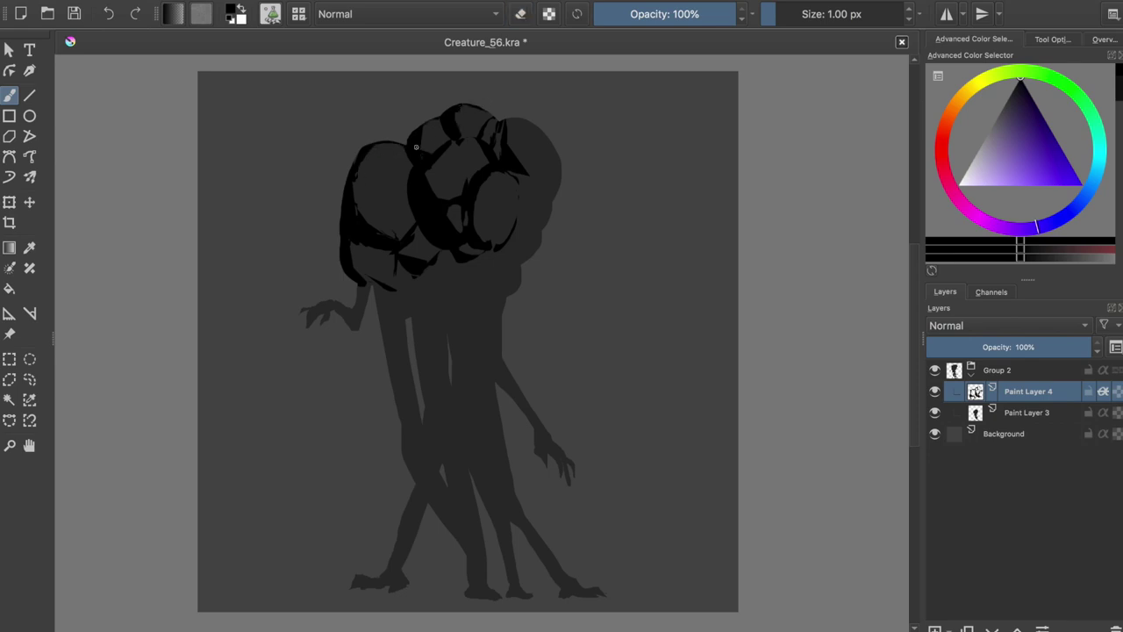
pyautogui.moveTo(373, 285); pyautogui.dragTo(354, 310)
pyautogui.moveTo(533, 178)
pyautogui.mouseDown()
pyautogui.moveTo(544, 183)
pyautogui.moveTo(540, 230)
pyautogui.moveTo(496, 296)
pyautogui.mouseUp()
pyautogui.moveTo(386, 279)
pyautogui.mouseDown()
pyautogui.moveTo(446, 297)
pyautogui.moveTo(425, 277)
pyautogui.moveTo(408, 430)
pyautogui.mouseUp()
pyautogui.press('e')
pyautogui.press('e')
pyautogui.press('e')
pyautogui.press('e')
# Shade the left, central and right legs in black down to their feet.
pyautogui.moveTo(399, 392); pyautogui.dragTo(467, 548)
pyautogui.moveTo(417, 487)
pyautogui.mouseDown()
pyautogui.moveTo(386, 583)
pyautogui.moveTo(405, 588)
pyautogui.mouseUp()
pyautogui.moveTo(393, 313); pyautogui.dragTo(478, 596)
pyautogui.moveTo(470, 464); pyautogui.dragTo(510, 597)
pyautogui.moveTo(516, 518); pyautogui.dragTo(572, 597)
pyautogui.moveTo(492, 456); pyautogui.dragTo(522, 529)
pyautogui.moveTo(454, 344); pyautogui.dragTo(453, 372)
# Add dark strokes under the heads, save, and deepen shading on the right and central legs.
pyautogui.moveTo(442, 323); pyautogui.dragTo(391, 334)
pyautogui.moveTo(456, 303)
pyautogui.mouseDown()
pyautogui.moveTo(394, 276)
pyautogui.moveTo(403, 293)
pyautogui.mouseUp()
pyautogui.hotkey('ctrl', 's')
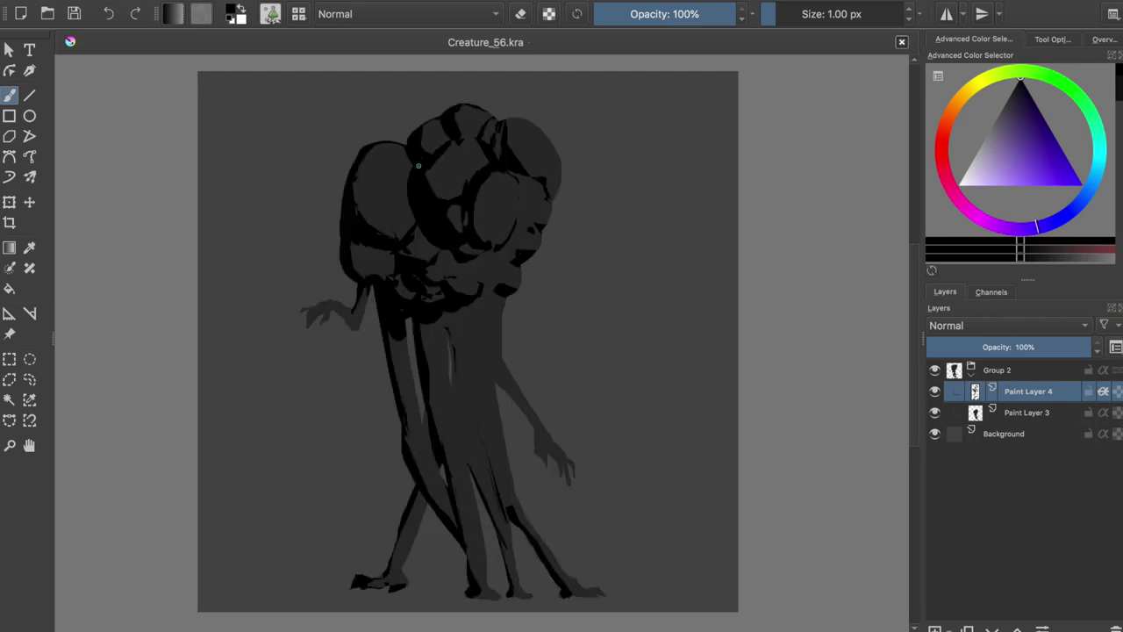
pyautogui.moveTo(496, 473)
pyautogui.mouseDown()
pyautogui.moveTo(510, 526)
pyautogui.moveTo(459, 401)
pyautogui.mouseUp()
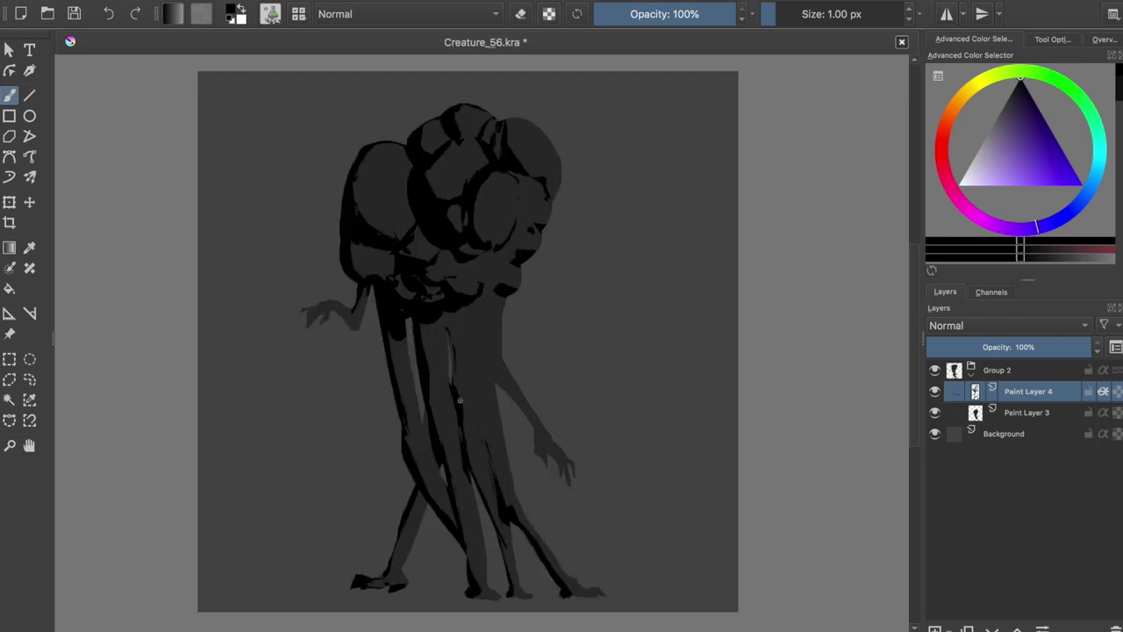
# Paint rib-like strokes around the neck and upper torso, then erase a thin light streak.
pyautogui.moveTo(474, 356); pyautogui.dragTo(487, 483)
pyautogui.moveTo(467, 316)
pyautogui.mouseDown()
pyautogui.moveTo(491, 330)
pyautogui.moveTo(482, 351)
pyautogui.mouseUp()
pyautogui.moveTo(500, 292)
pyautogui.mouseDown()
pyautogui.moveTo(423, 334)
pyautogui.moveTo(548, 442)
pyautogui.mouseUp()
pyautogui.press('e')
pyautogui.moveTo(454, 374)
pyautogui.mouseDown()
pyautogui.moveTo(458, 337)
pyautogui.moveTo(461, 406)
pyautogui.mouseUp()
pyautogui.press('e')
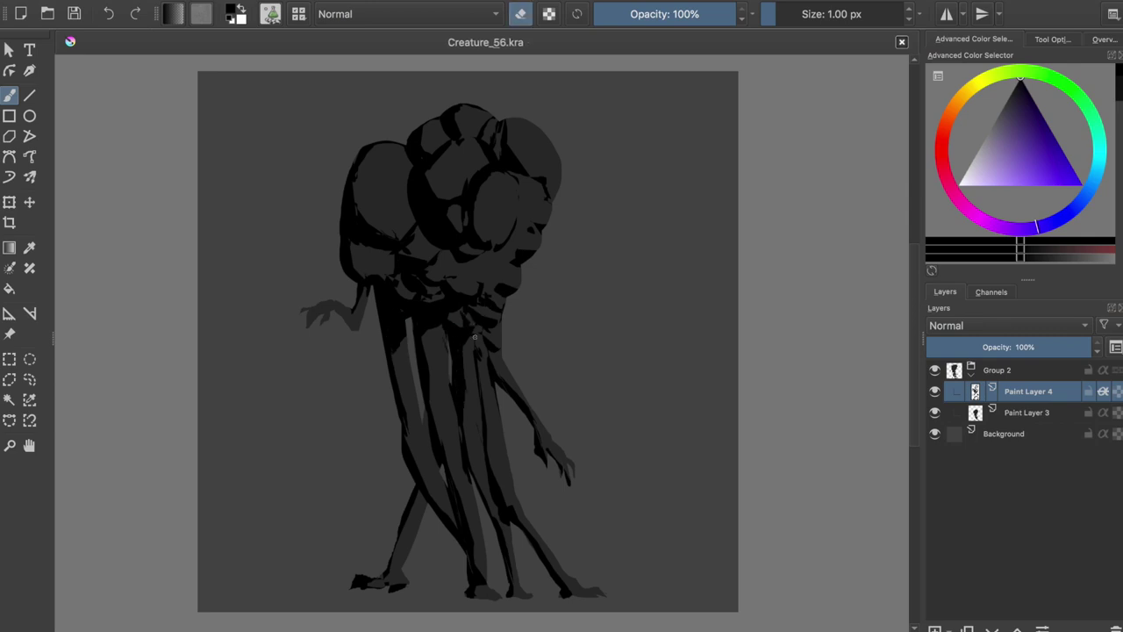
# Add dark strokes on the neck, checking proportions in mirrored view, and save.
pyautogui.press('e')
pyautogui.press('e')
pyautogui.moveTo(456, 307); pyautogui.dragTo(481, 346)
pyautogui.press('e')
pyautogui.press('e')
pyautogui.press('m')
pyautogui.hotkey('ctrl', 's')
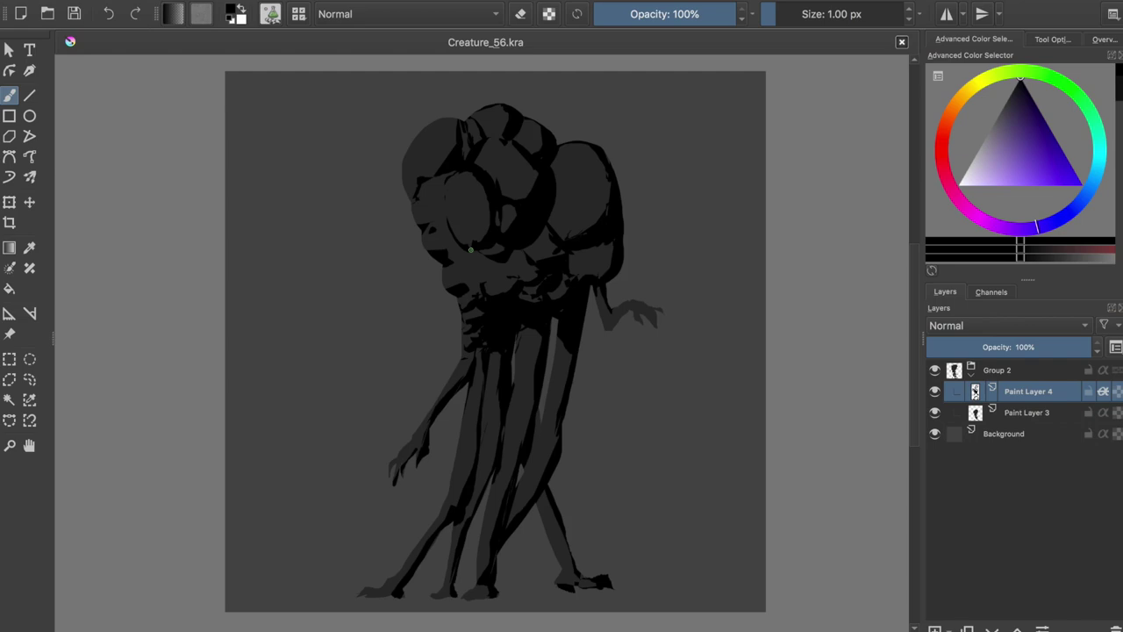
pyautogui.moveTo(500, 250); pyautogui.dragTo(463, 256)
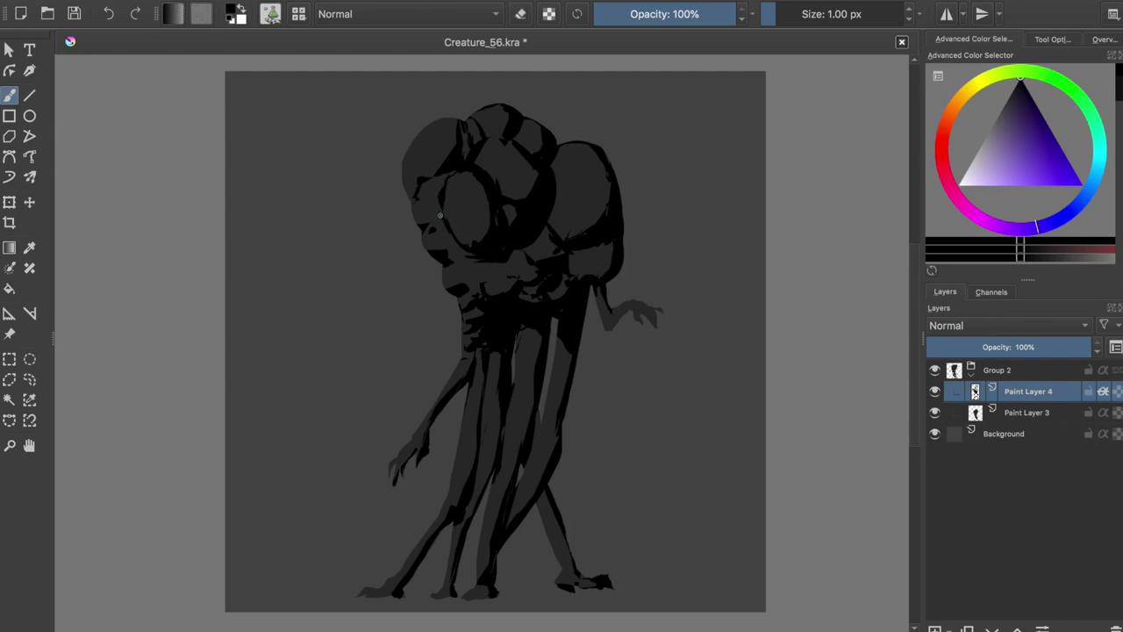
pyautogui.press('m')
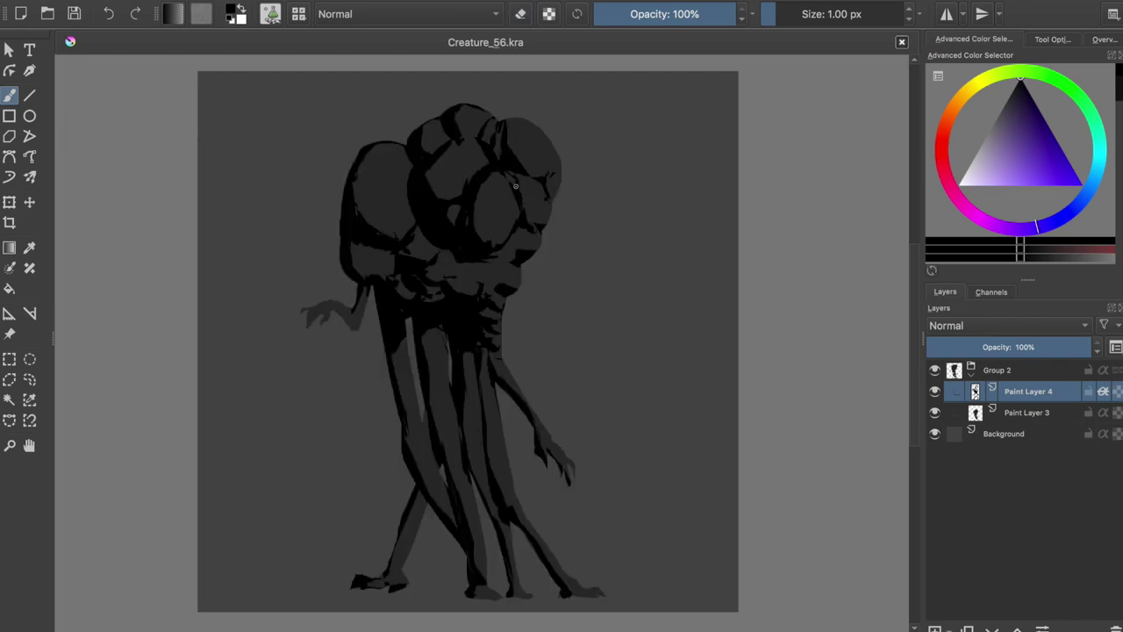
pyautogui.hotkey('ctrl', 's')
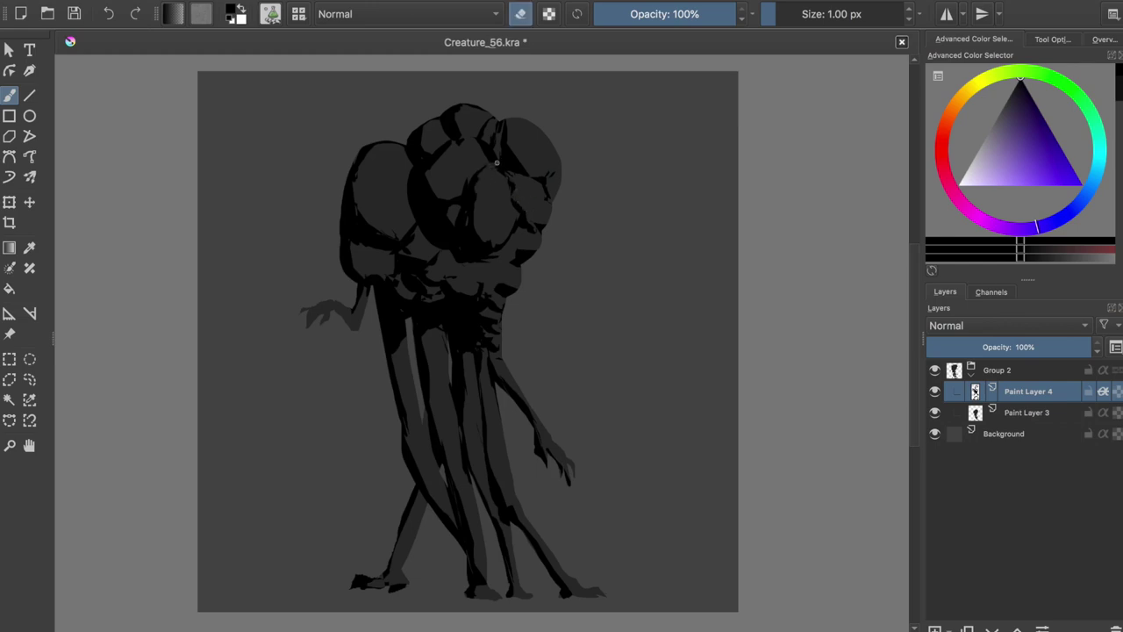
# Darken the head and paint a stroke across the neck and shoulder, checking mirrored, then save.
pyautogui.moveTo(477, 205); pyautogui.dragTo(478, 230)
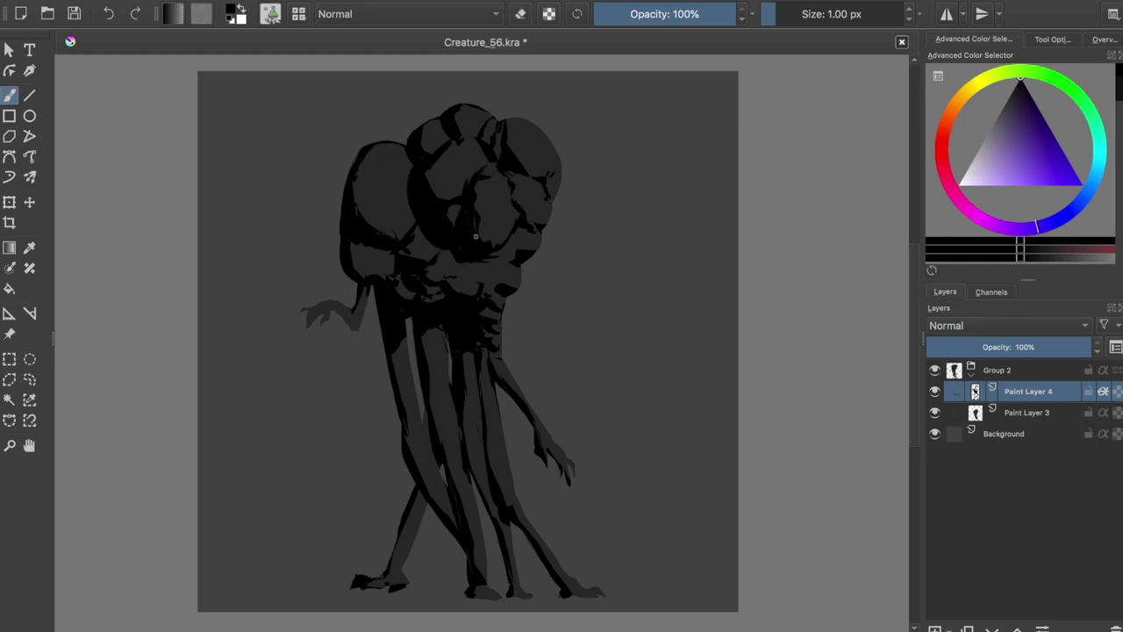
pyautogui.press('m')
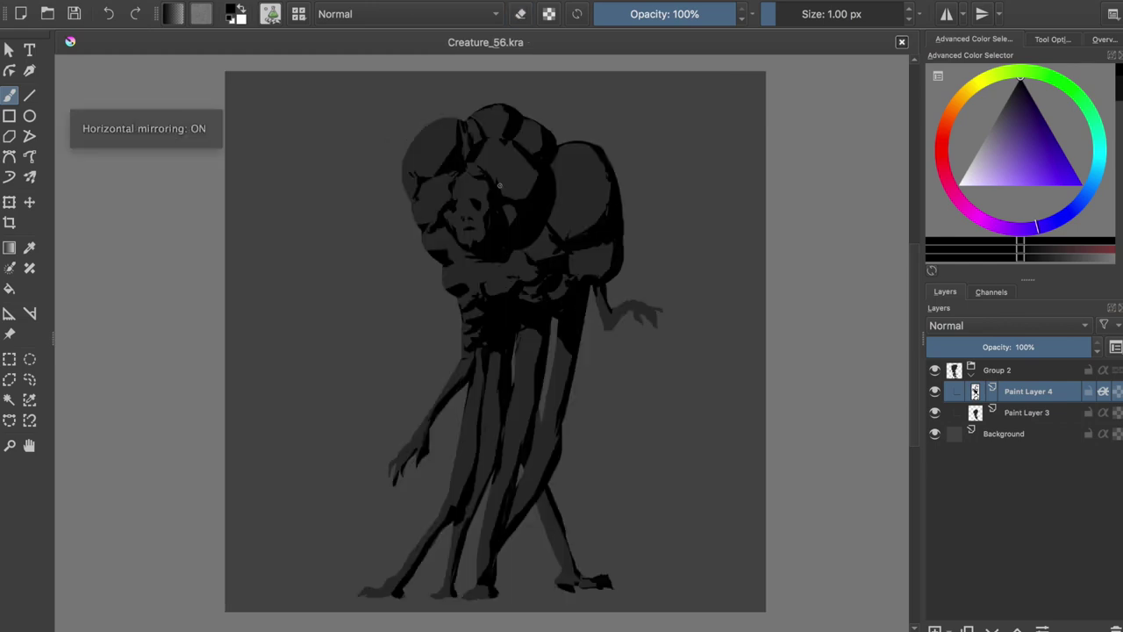
pyautogui.moveTo(474, 279); pyautogui.dragTo(513, 271)
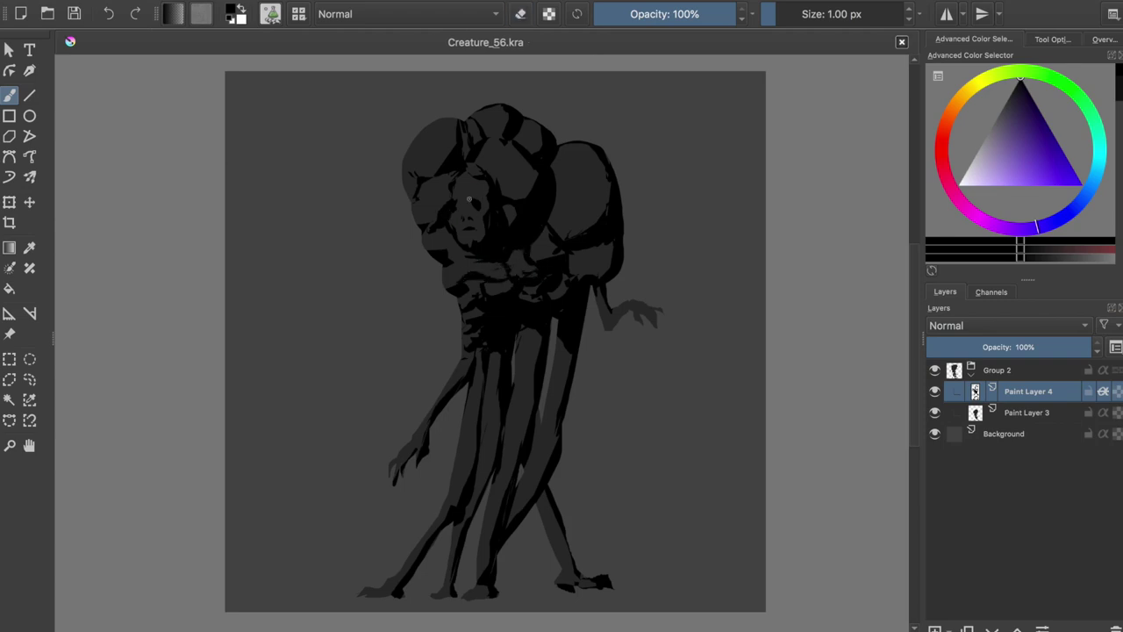
pyautogui.hotkey('ctrl', 's')
pyautogui.press('m')
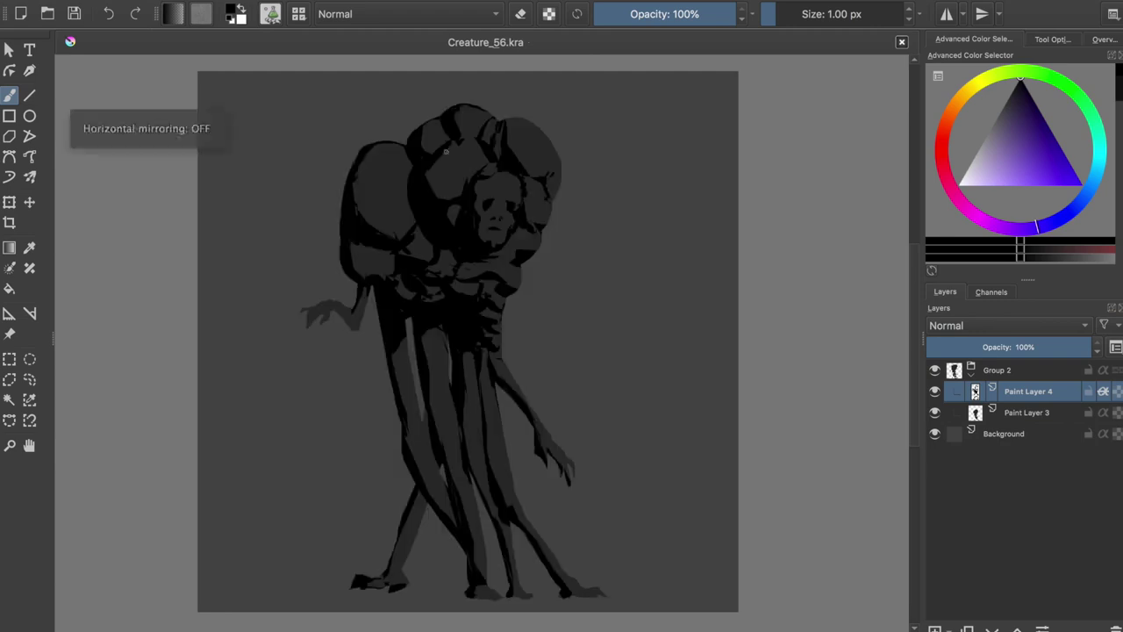
# Carve gaunt facial features into the central head, undo a stray mark, save, and touch up the neck.
pyautogui.press('e')
pyautogui.moveTo(474, 205); pyautogui.dragTo(513, 161)
pyautogui.moveTo(496, 203); pyautogui.dragTo(528, 176)
pyautogui.hotkey('ctrl', 'z')
pyautogui.hotkey('ctrl', 'z')
pyautogui.hotkey('ctrl', 'z')
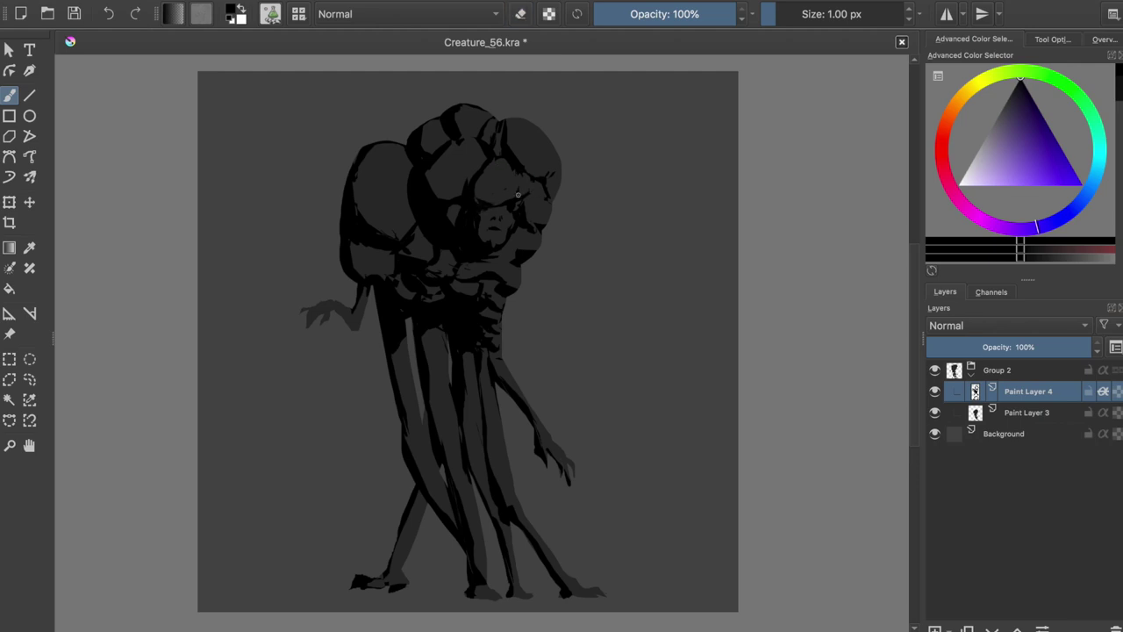
pyautogui.hotkey('ctrl', 's')
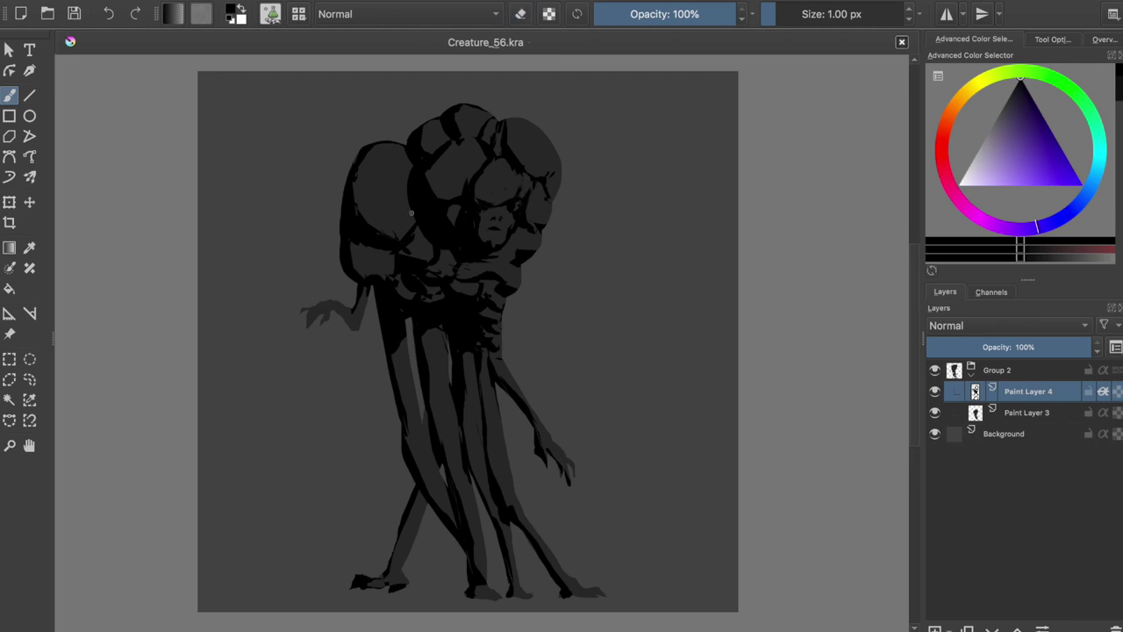
pyautogui.moveTo(497, 326); pyautogui.dragTo(483, 342)
pyautogui.scroll(5, 438, 291)
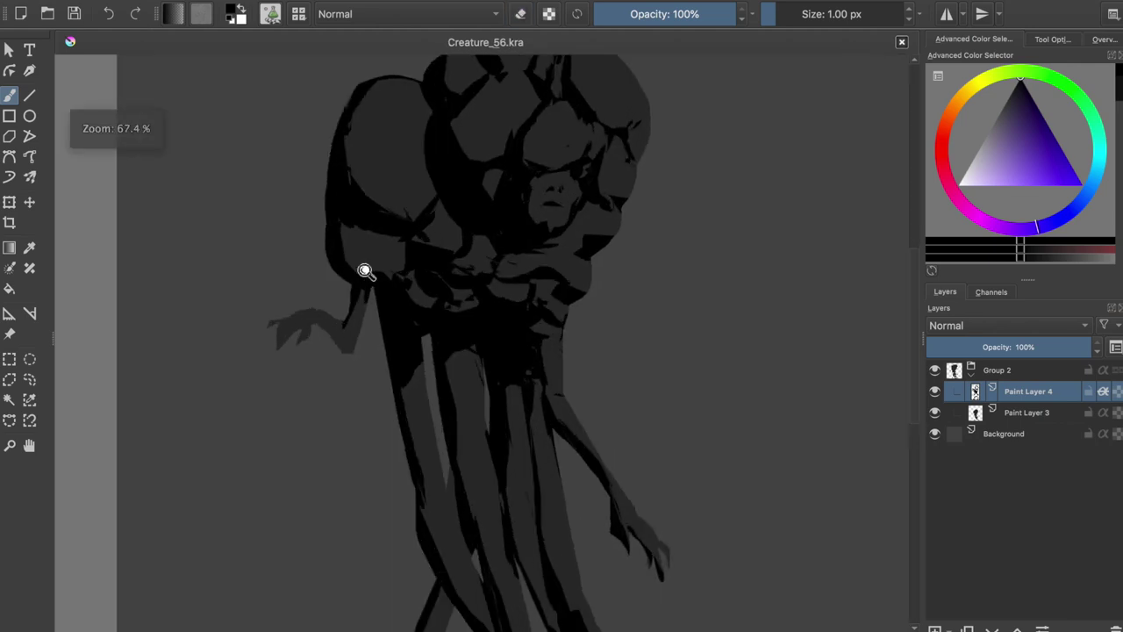
# Zoom in on the central face, check it in mirrored view, toggle eraser mode, and save.
pyautogui.scroll(-6, 363, 266)
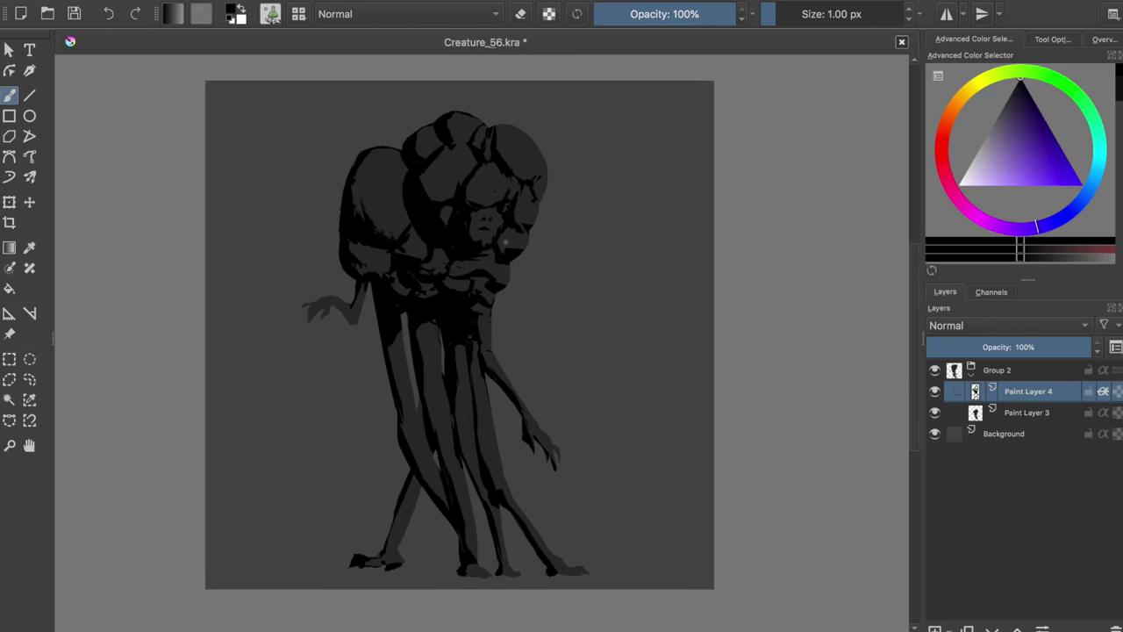
pyautogui.scroll(1, 478, 211)
pyautogui.scroll(1, 508, 197)
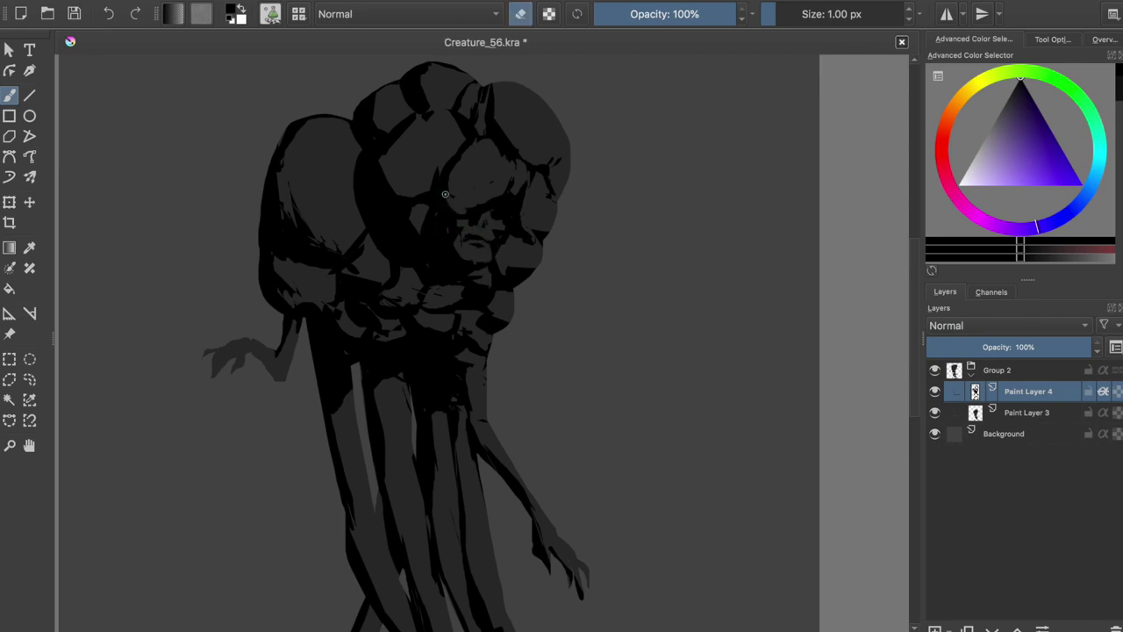
pyautogui.press('m')
pyautogui.press('m')
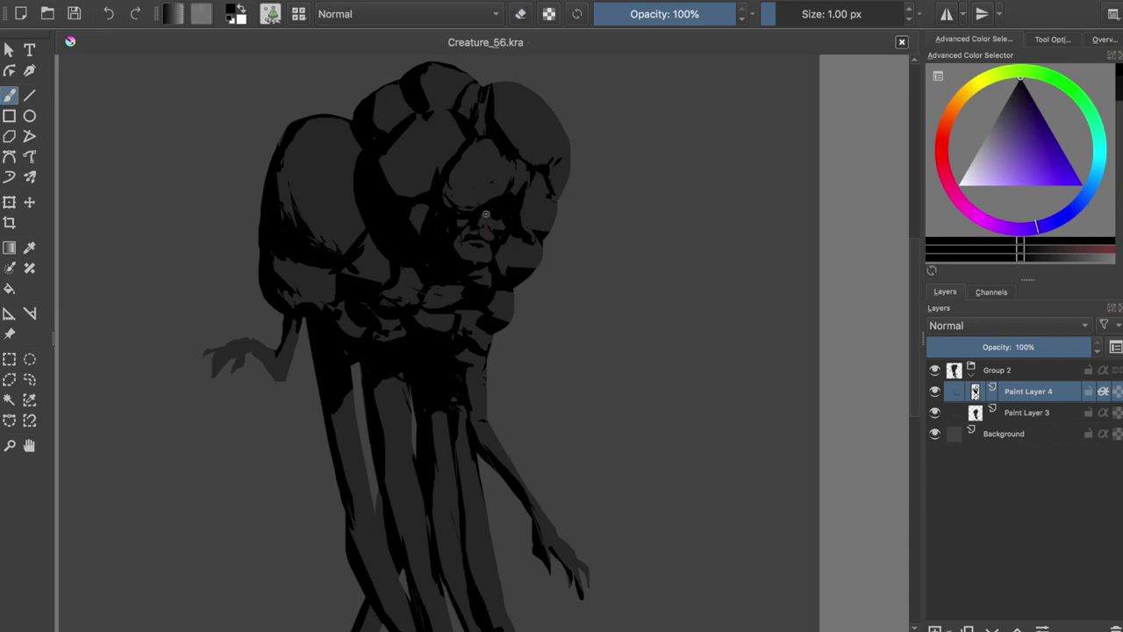
pyautogui.press('e')
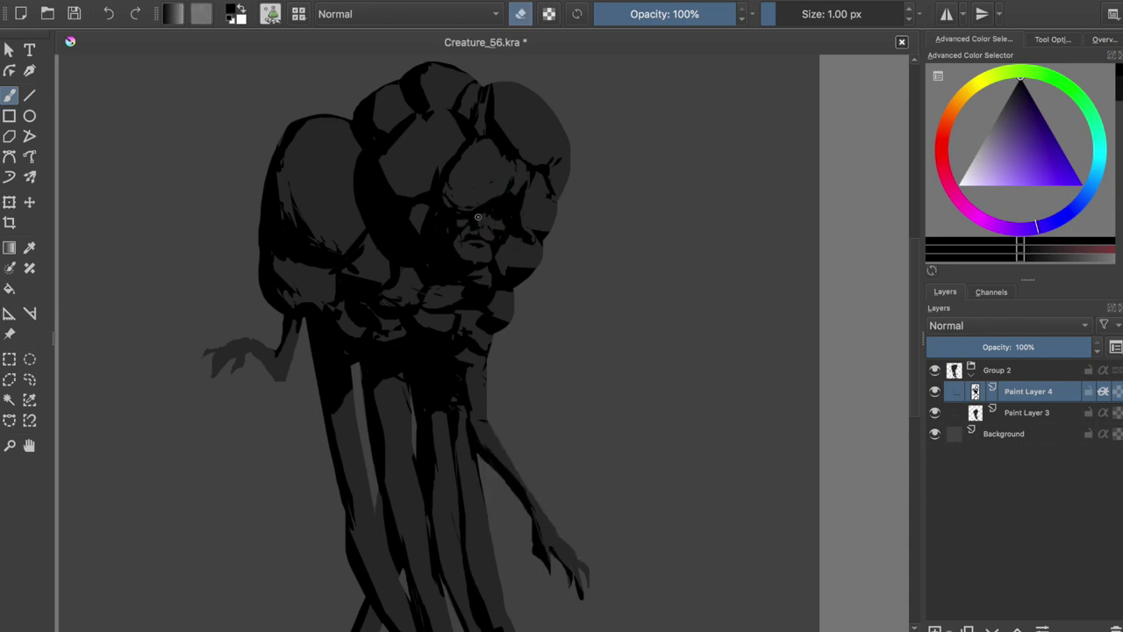
pyautogui.press('e')
pyautogui.press('e')
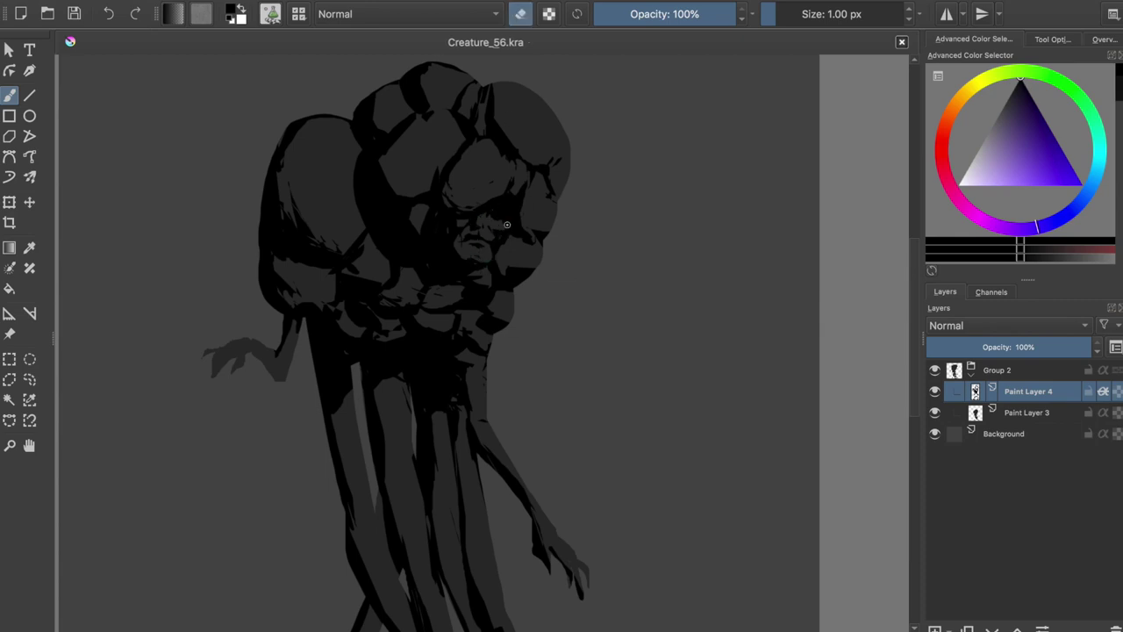
pyautogui.press('e')
pyautogui.press('m')
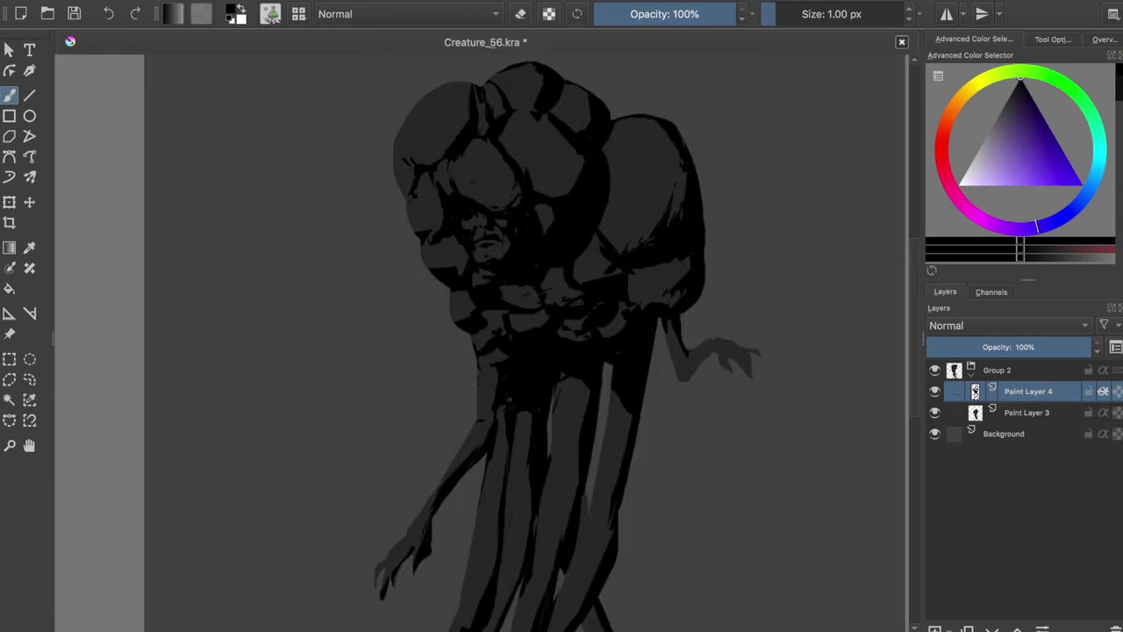
pyautogui.press('m')
pyautogui.press('e')
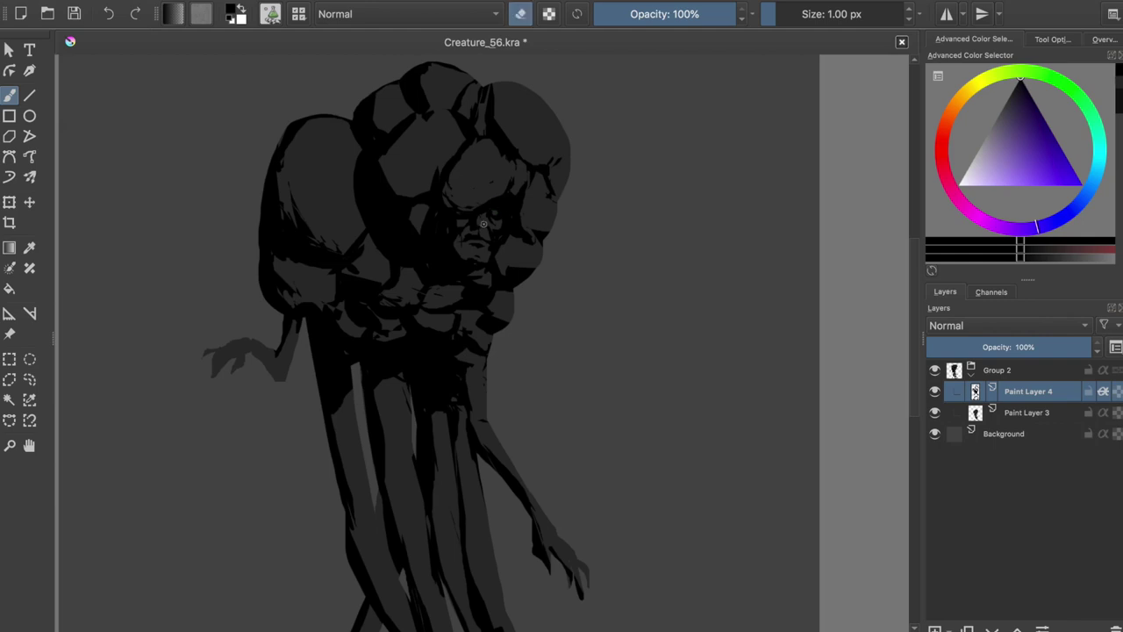
pyautogui.hotkey('ctrl', 's')
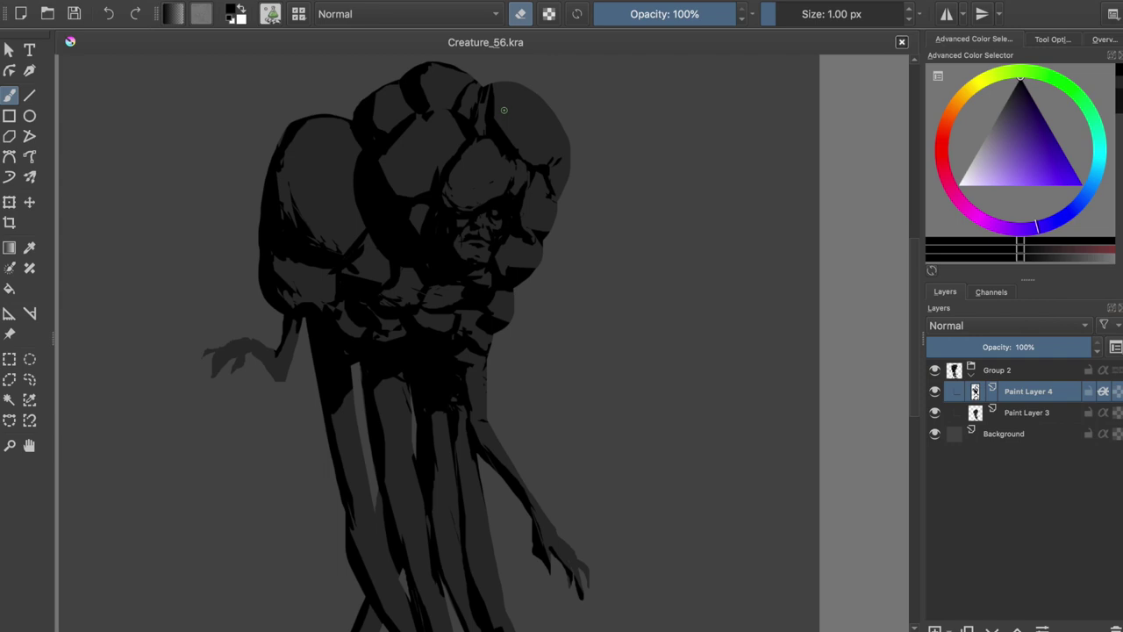
# Add fine paint detail to the central face, check it mirrored, and save.
pyautogui.press('e')
pyautogui.moveTo(468, 240); pyautogui.dragTo(457, 249)
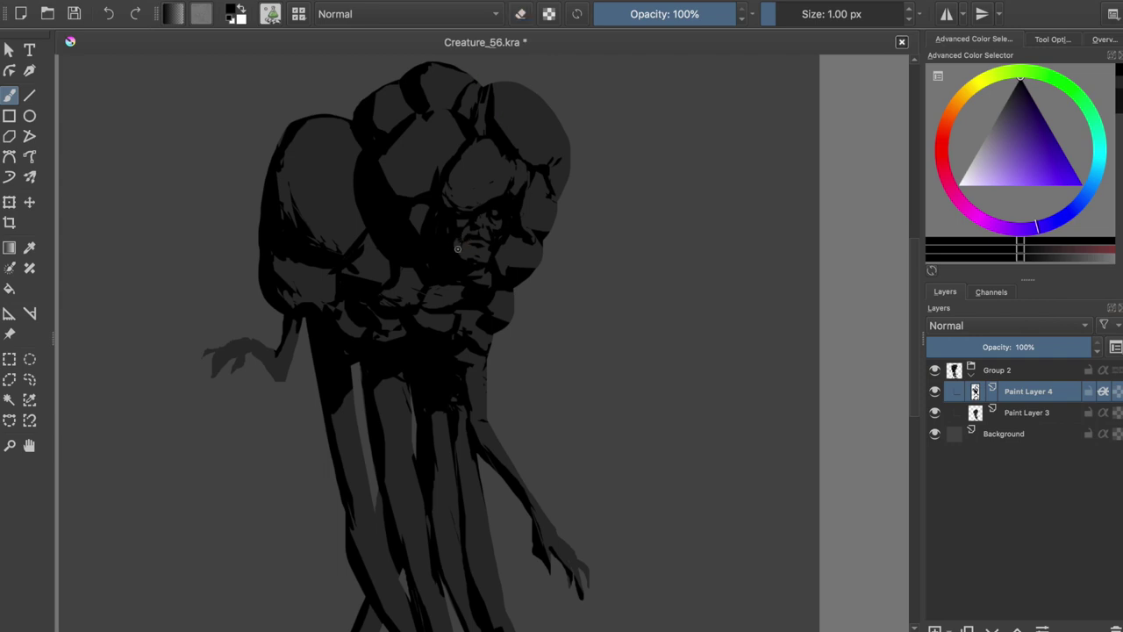
pyautogui.press('m')
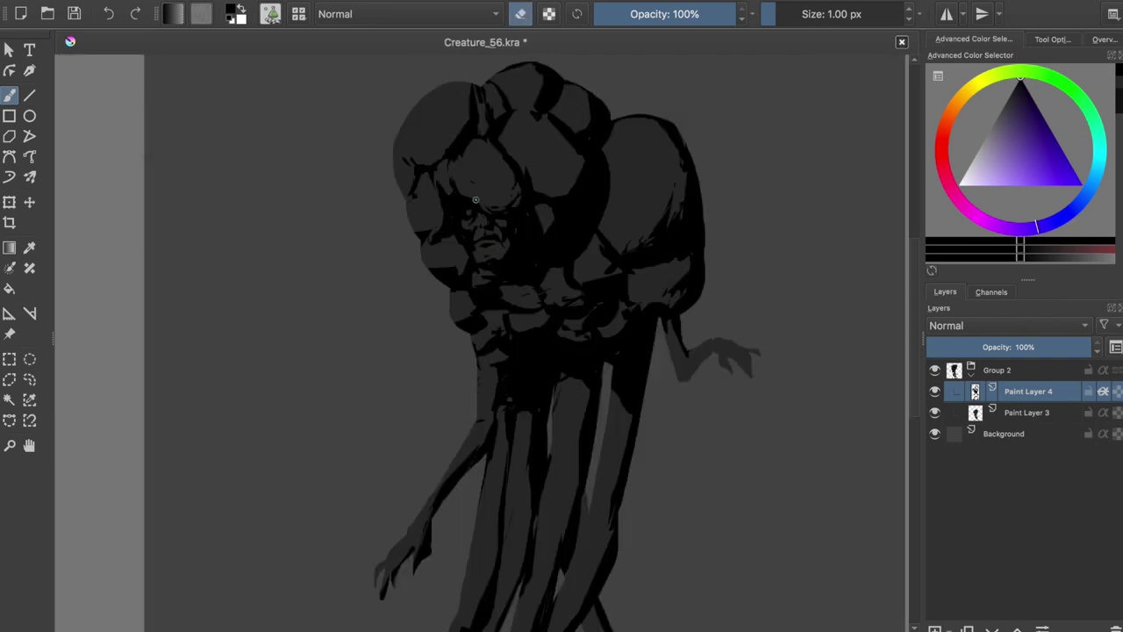
pyautogui.press('e')
pyautogui.press('e')
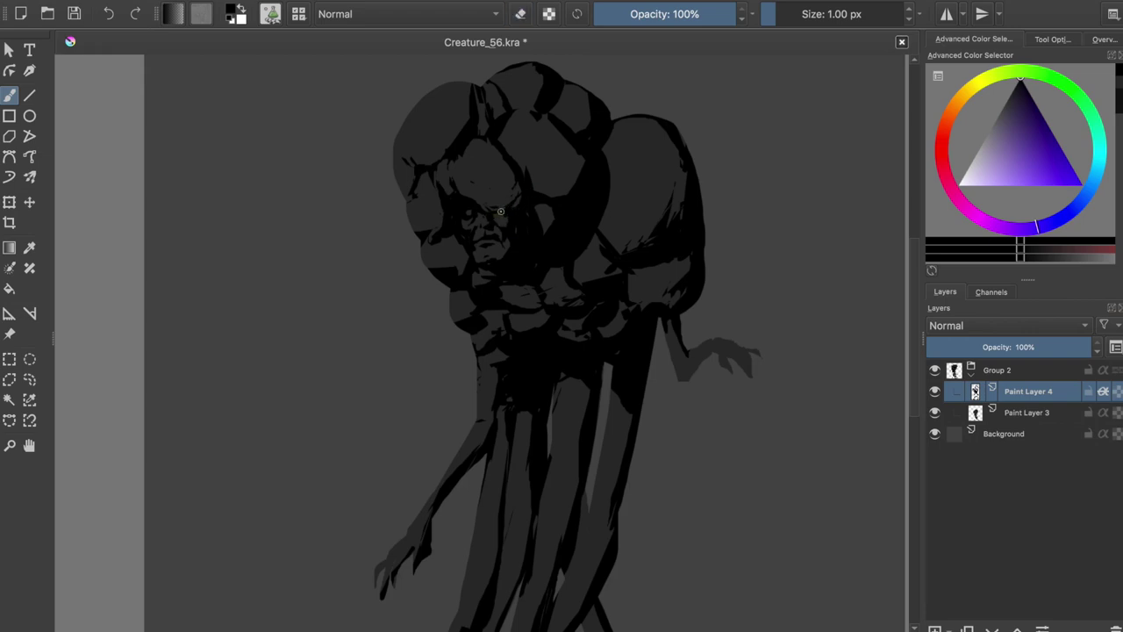
pyautogui.hotkey('ctrl', 's')
pyautogui.press('m')
pyautogui.scroll(-3, 486, 163)
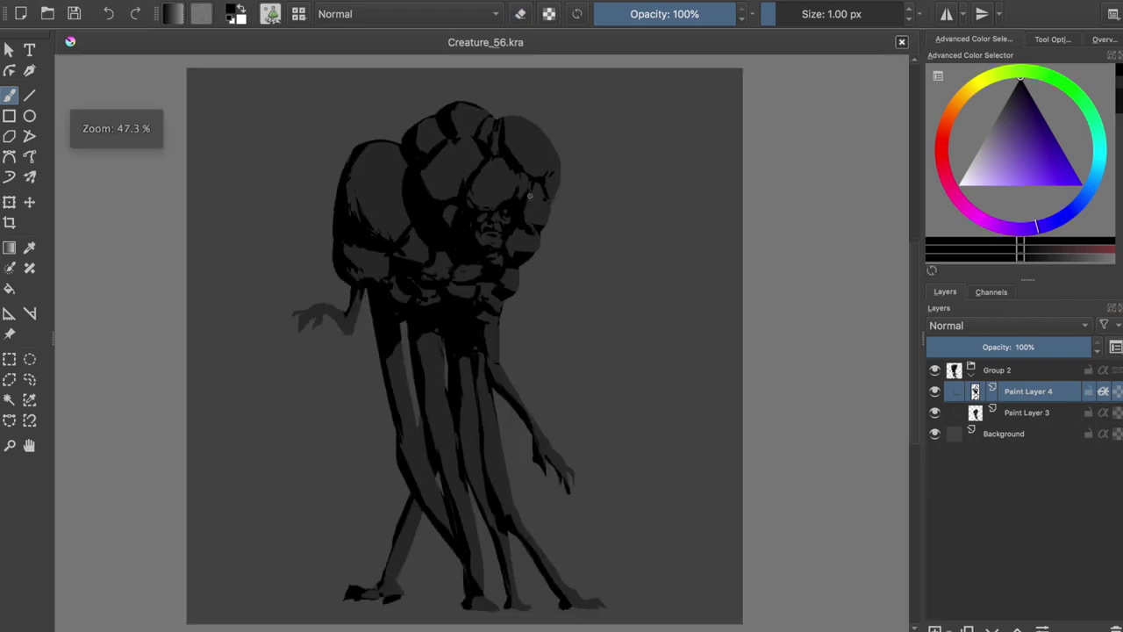
# Zoom into the central face, toggling between painting and erasing, and save.
pyautogui.scroll(3, 425, 369)
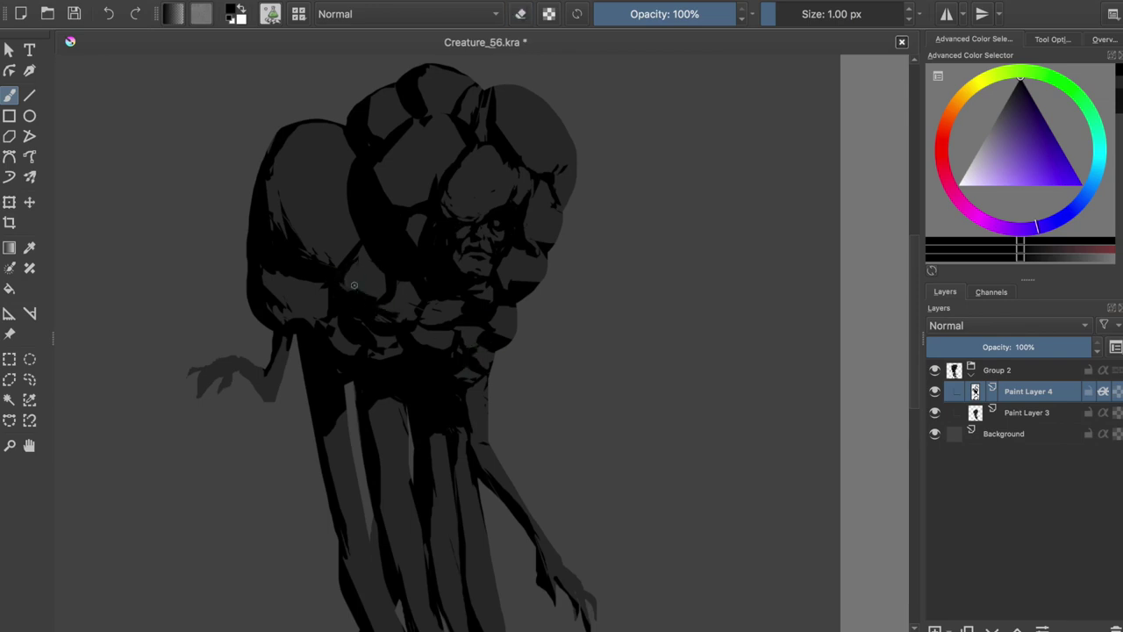
pyautogui.press('e')
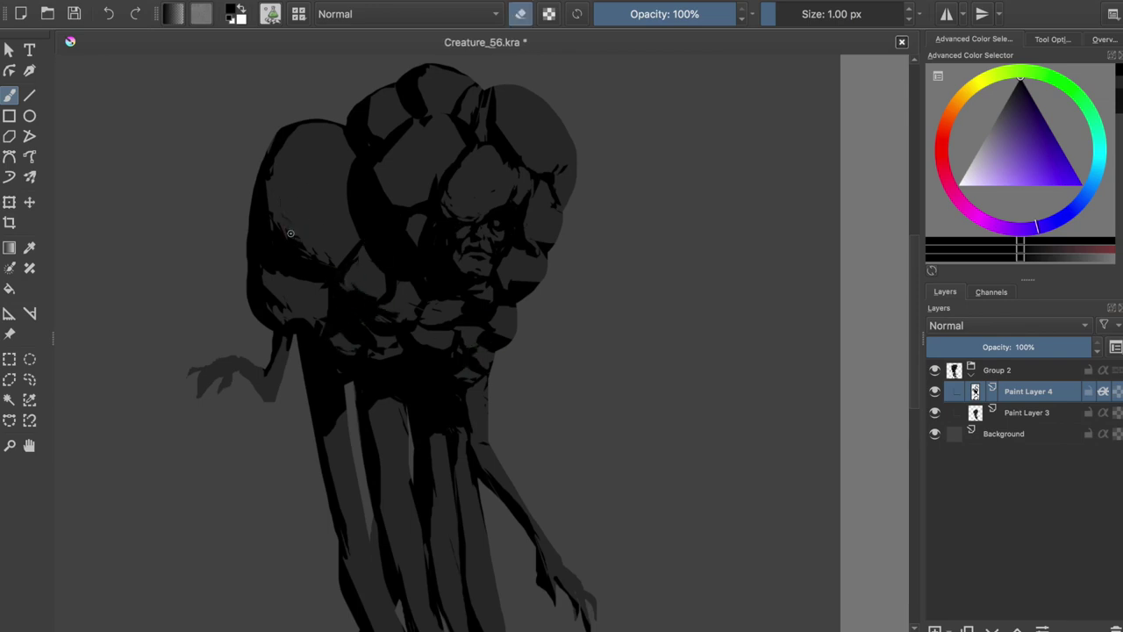
pyautogui.press('e')
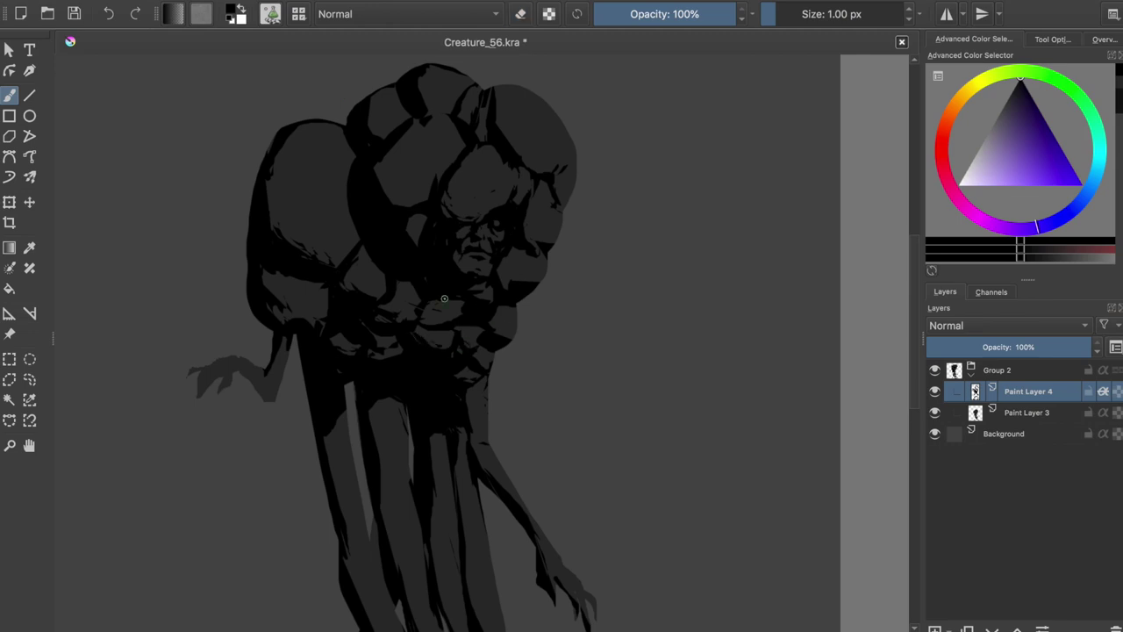
pyautogui.press('e')
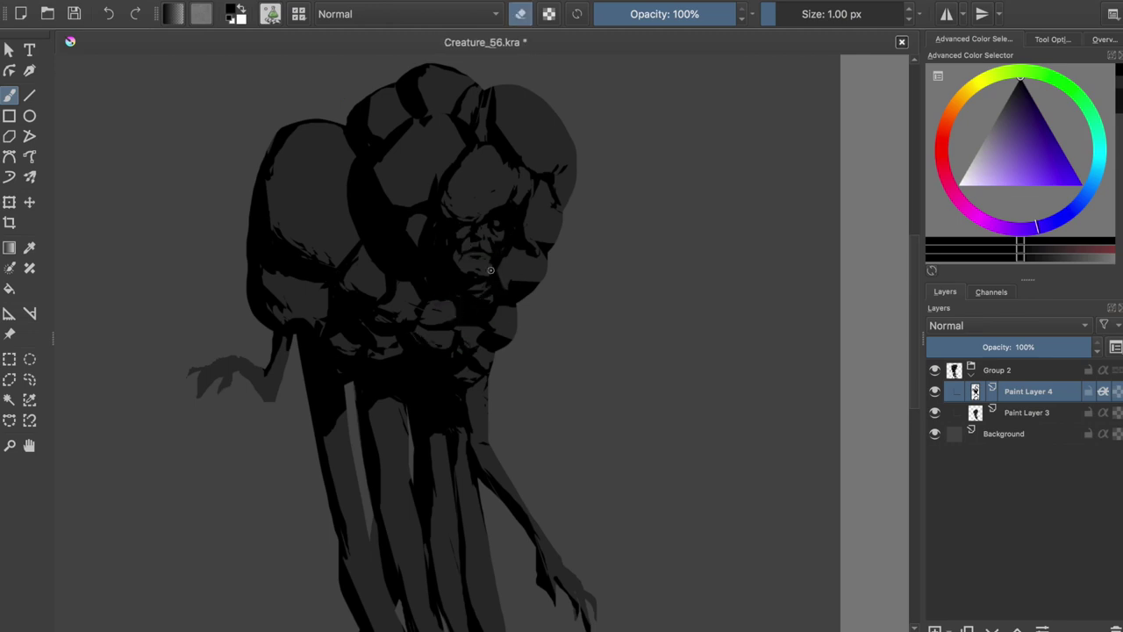
pyautogui.scroll(2, 473, 256)
pyautogui.press('e')
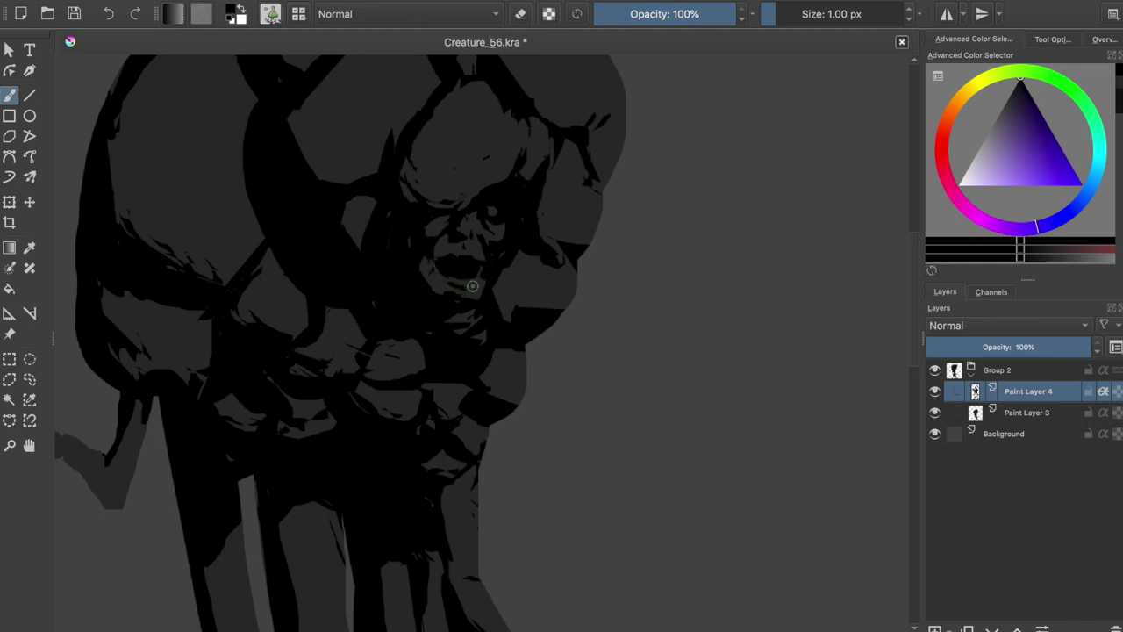
pyautogui.press('e')
pyautogui.hotkey('ctrl', 's')
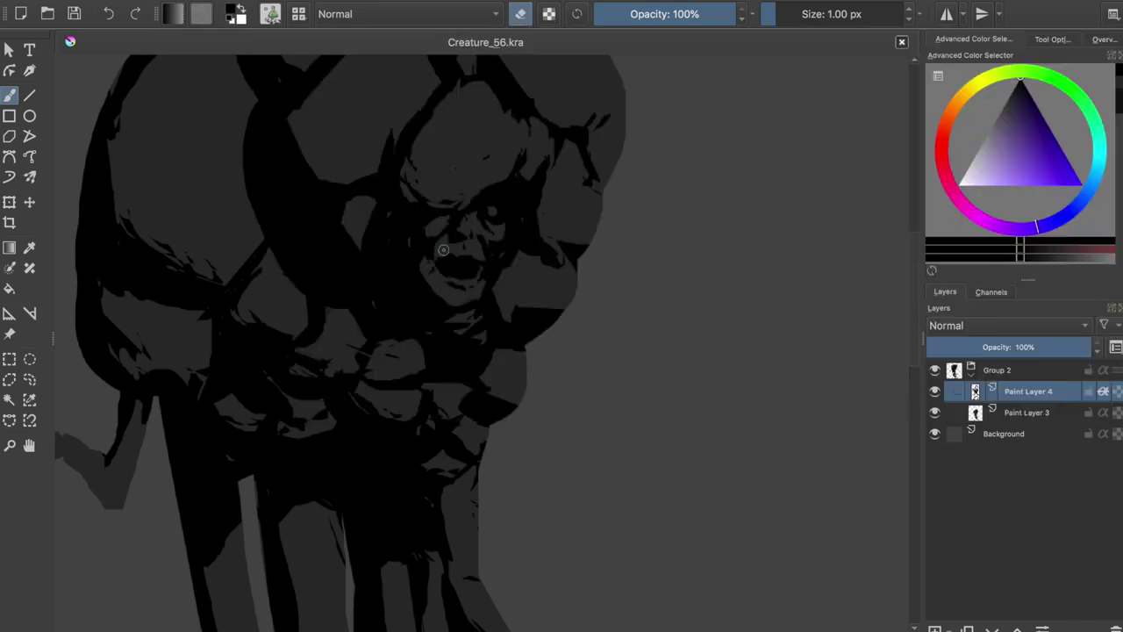
# Erase into the mouth to open it up and carve teeth, saving along the way.
pyautogui.moveTo(448, 262); pyautogui.dragTo(488, 281)
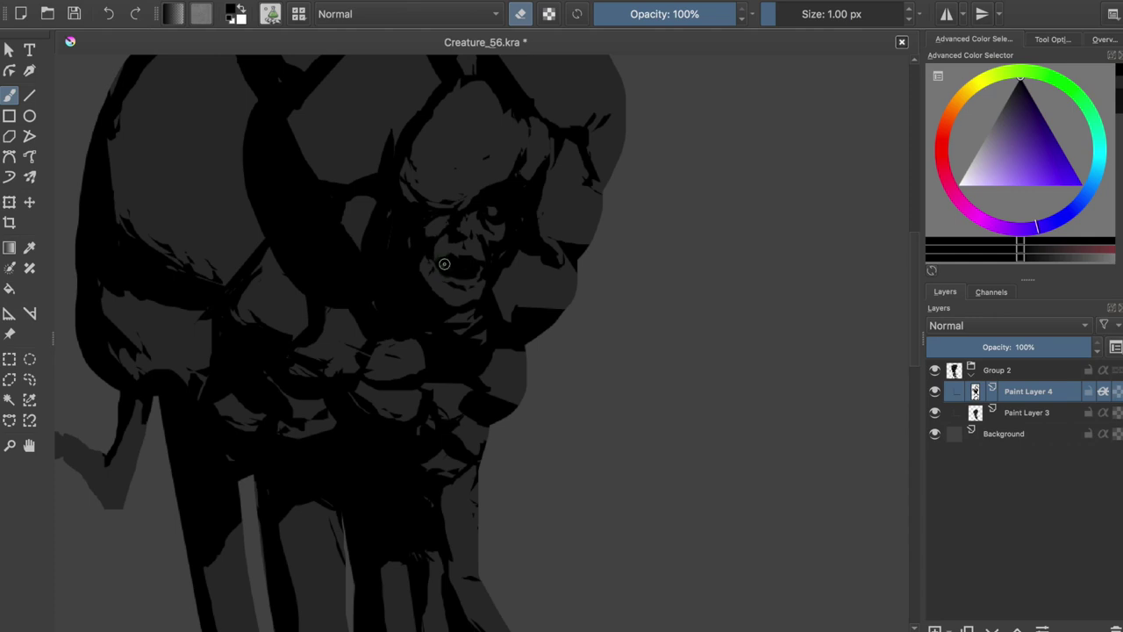
pyautogui.hotkey('ctrl', 's')
pyautogui.moveTo(465, 263)
pyautogui.mouseDown()
pyautogui.moveTo(448, 260)
pyautogui.moveTo(479, 263)
pyautogui.mouseUp()
pyautogui.press('e')
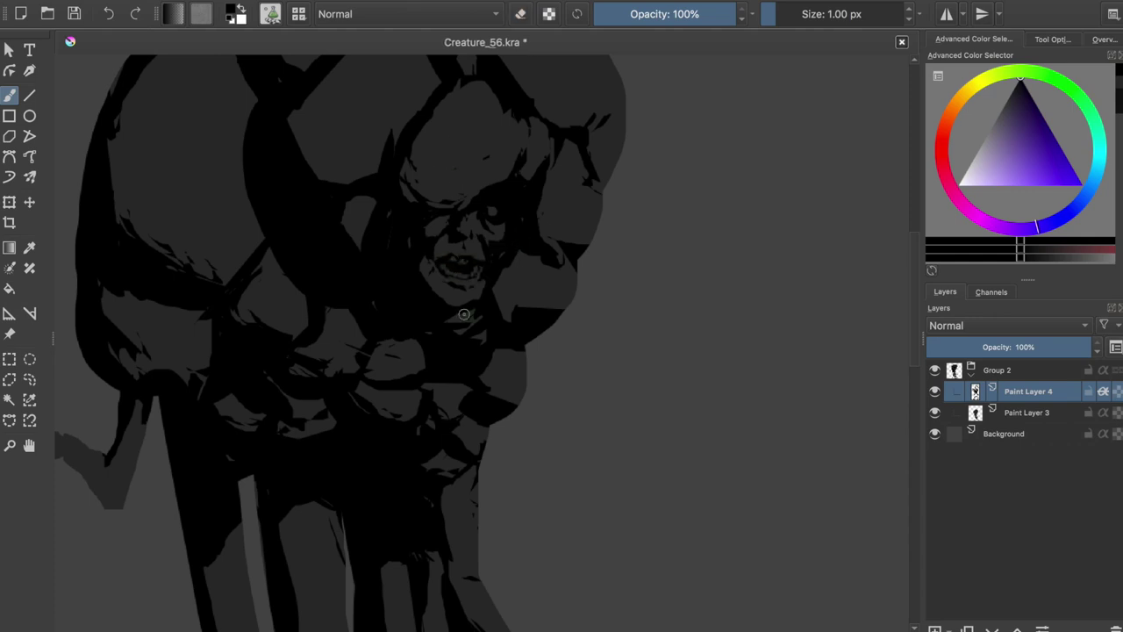
pyautogui.press('e')
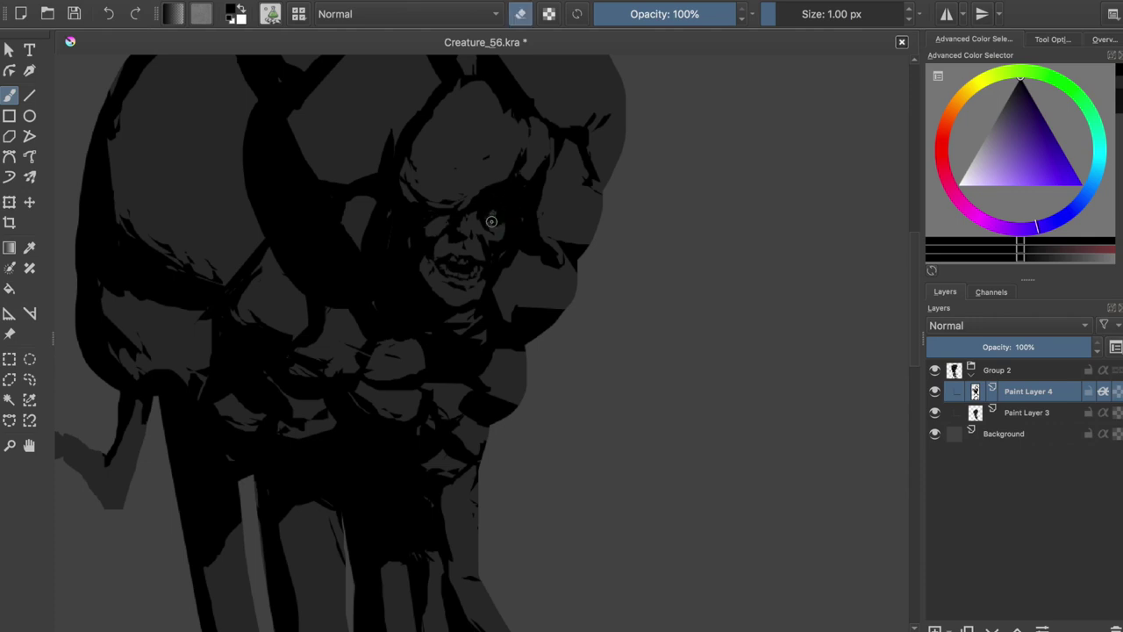
# Check the toothy mouth in mirrored view, save, and zoom out to fit the whole creature.
pyautogui.press('m')
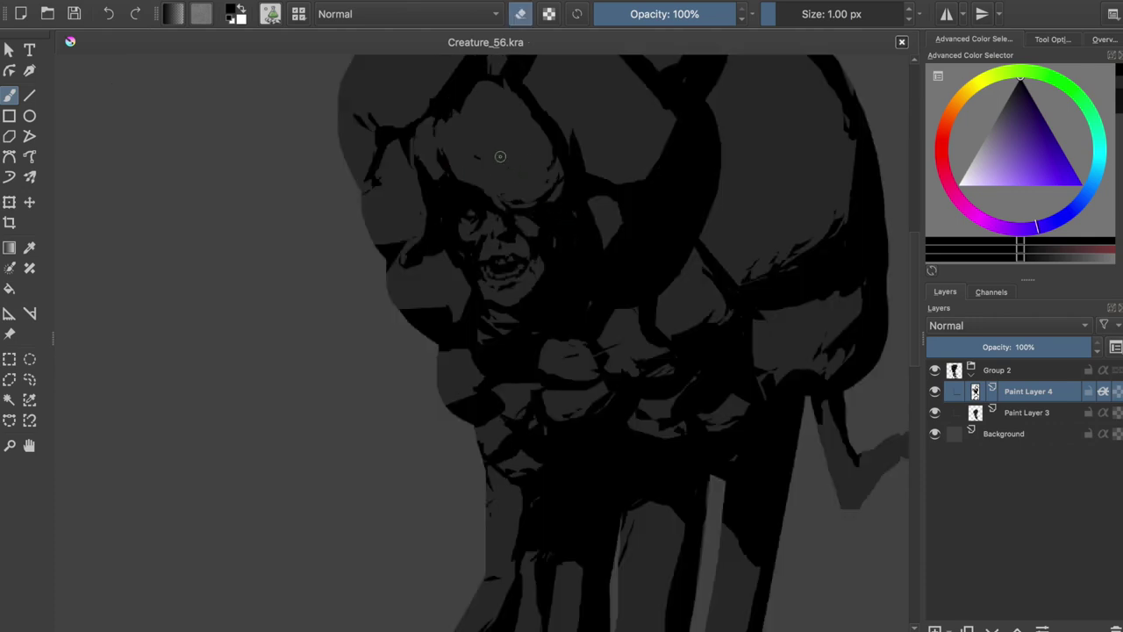
pyautogui.press('e')
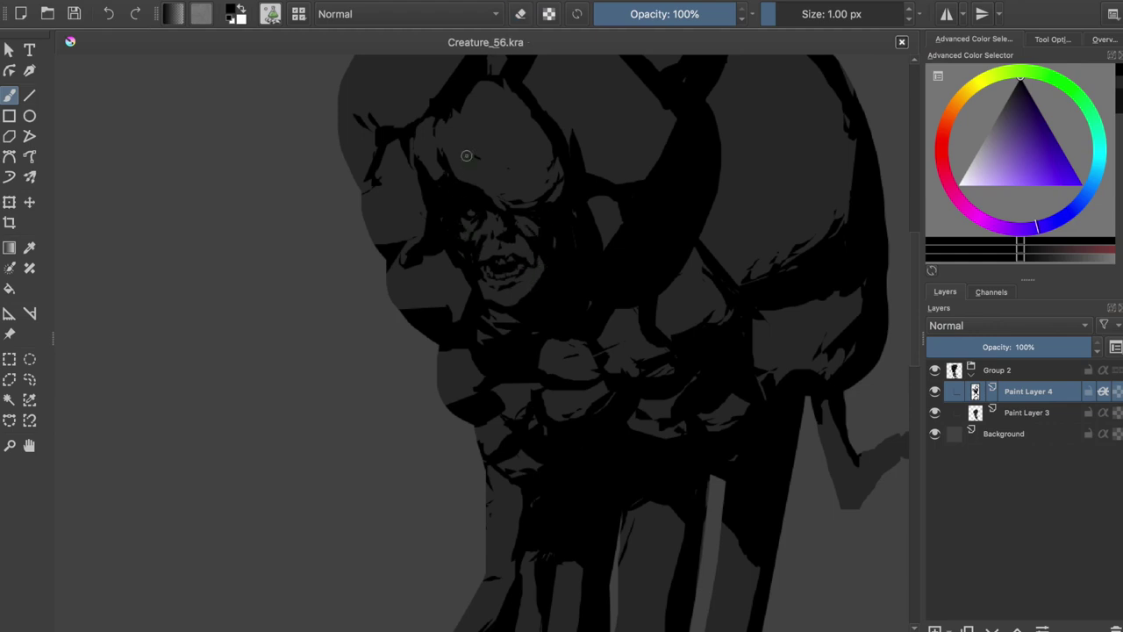
pyautogui.press('m')
pyautogui.press('e')
pyautogui.press('e')
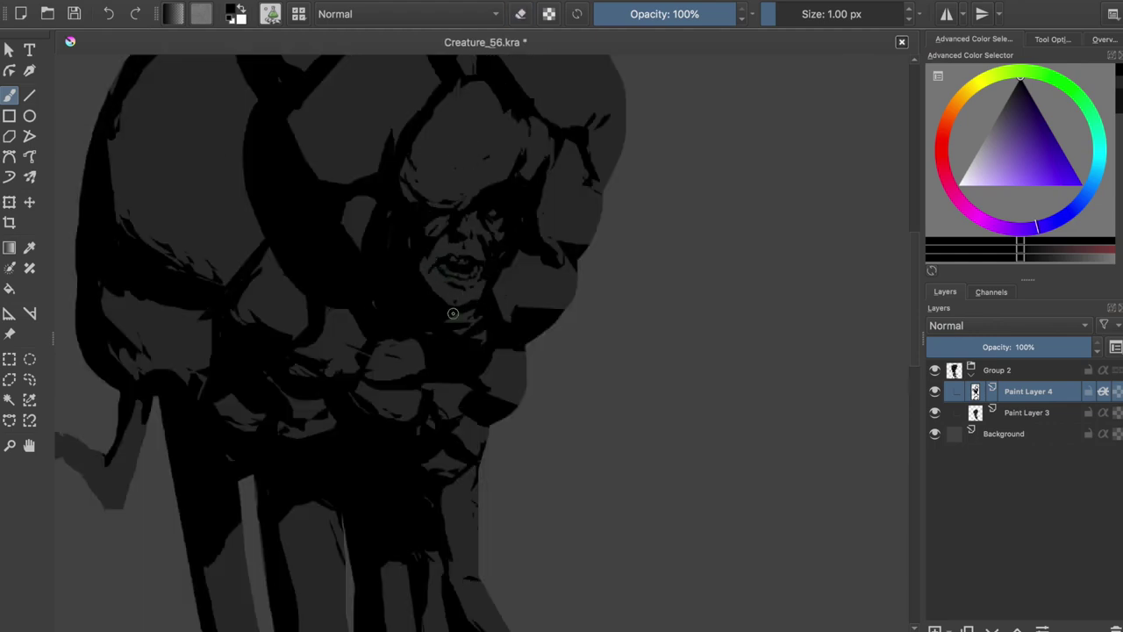
pyautogui.hotkey('ctrl', 's')
pyautogui.press('-')
pyautogui.press('-')
pyautogui.press('-')
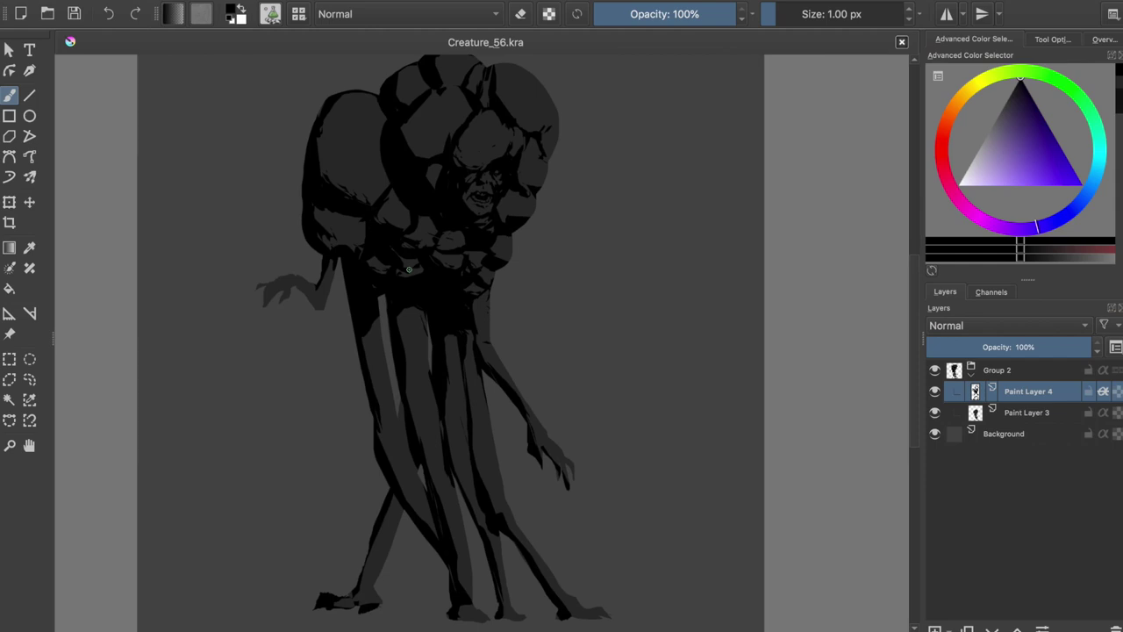
# Paint a dark touch-up stroke down the creature's leg and save.
pyautogui.moveTo(401, 400); pyautogui.dragTo(414, 474)
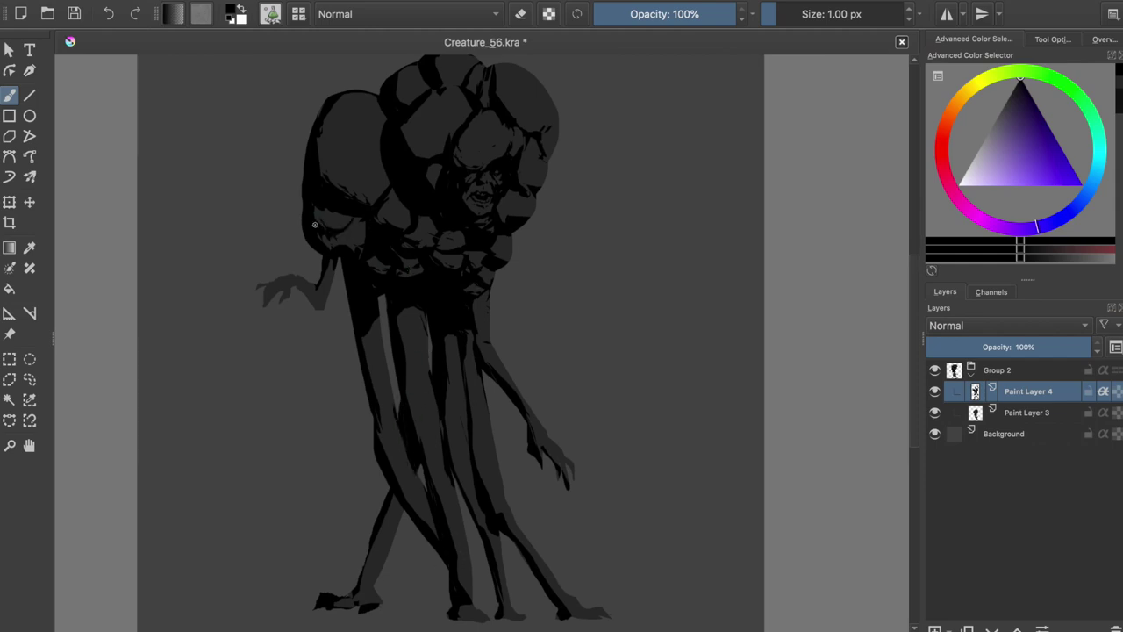
pyautogui.hotkey('ctrl', 's')
pyautogui.press('m')
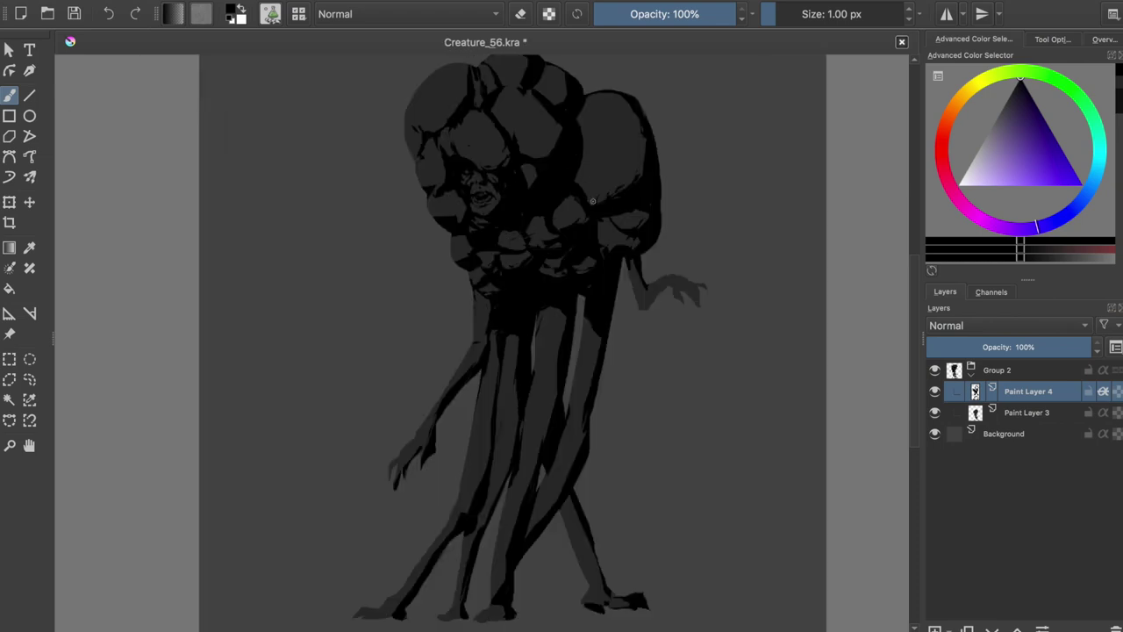
# Try a small dark stroke beside the central face, undo it, and save.
pyautogui.moveTo(436, 177); pyautogui.dragTo(453, 197)
pyautogui.hotkey('ctrl', 'z')
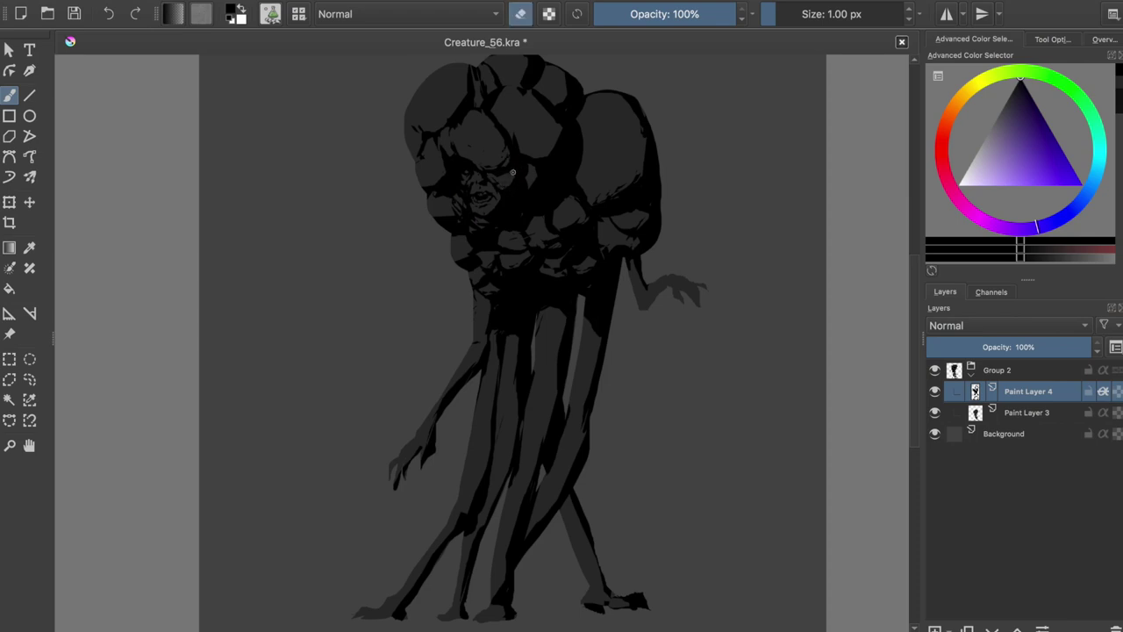
pyautogui.press('m')
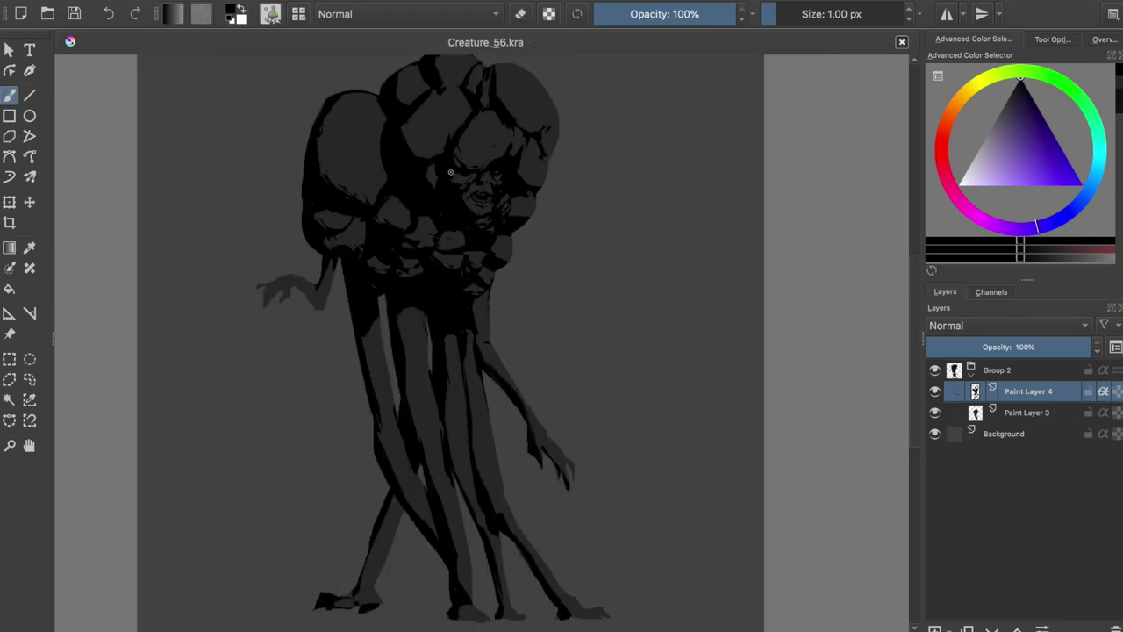
pyautogui.scroll(1, 488, 170)
pyautogui.hotkey('ctrl', 's')
# Erase small dabs and touch up tiny spots on the central face.
pyautogui.press('e')
pyautogui.click(479, 183)
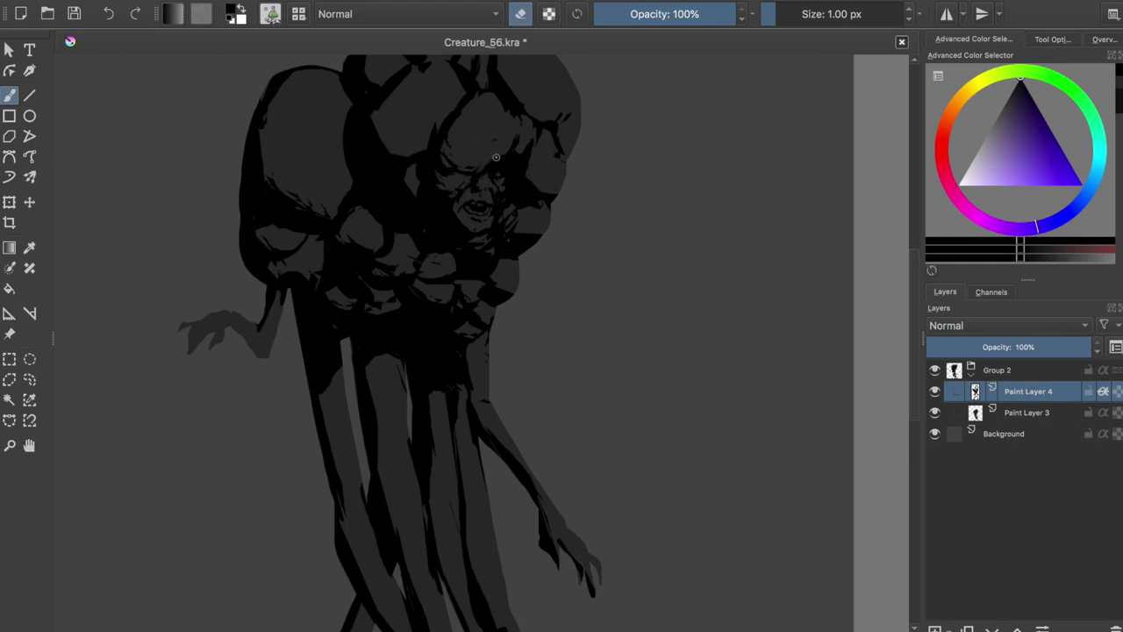
pyautogui.press('e')
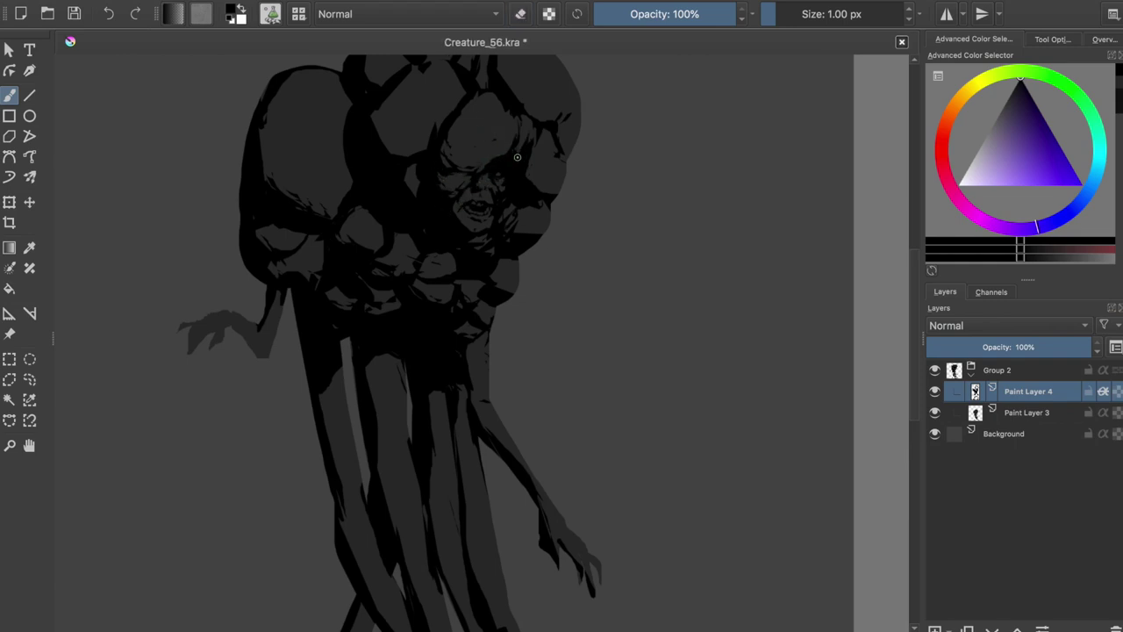
pyautogui.press('e')
pyautogui.hotkey('ctrl', 's')
pyautogui.click(497, 202)
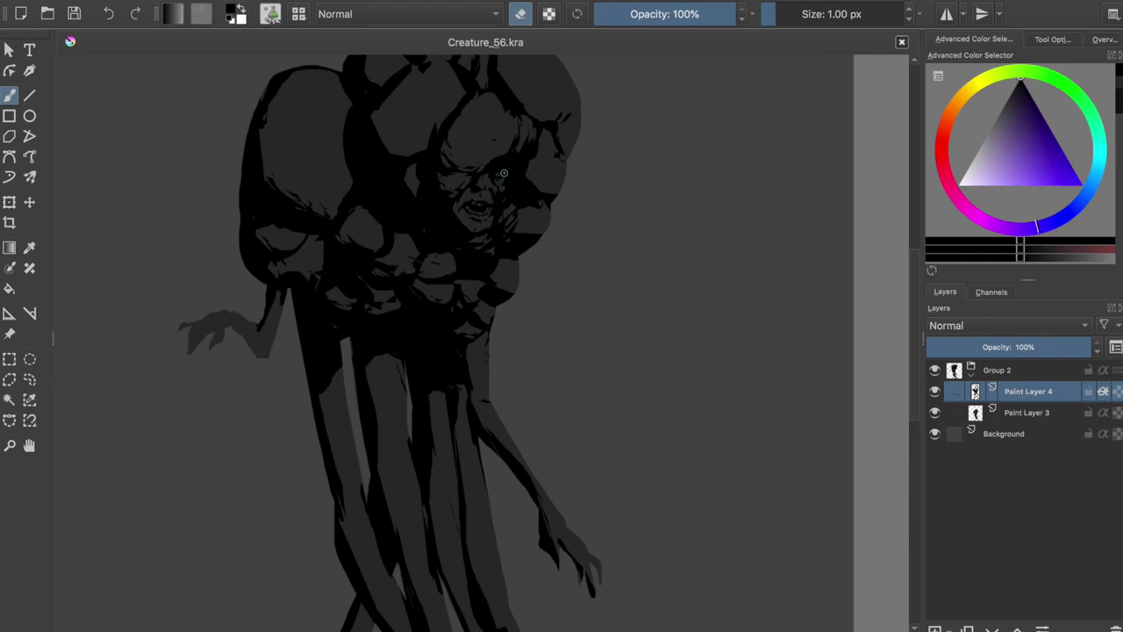
pyautogui.press('e')
# Save, check the mirrored view, and fit the whole page in view.
pyautogui.hotkey('ctrl', 's')
pyautogui.press('e')
pyautogui.press('m')
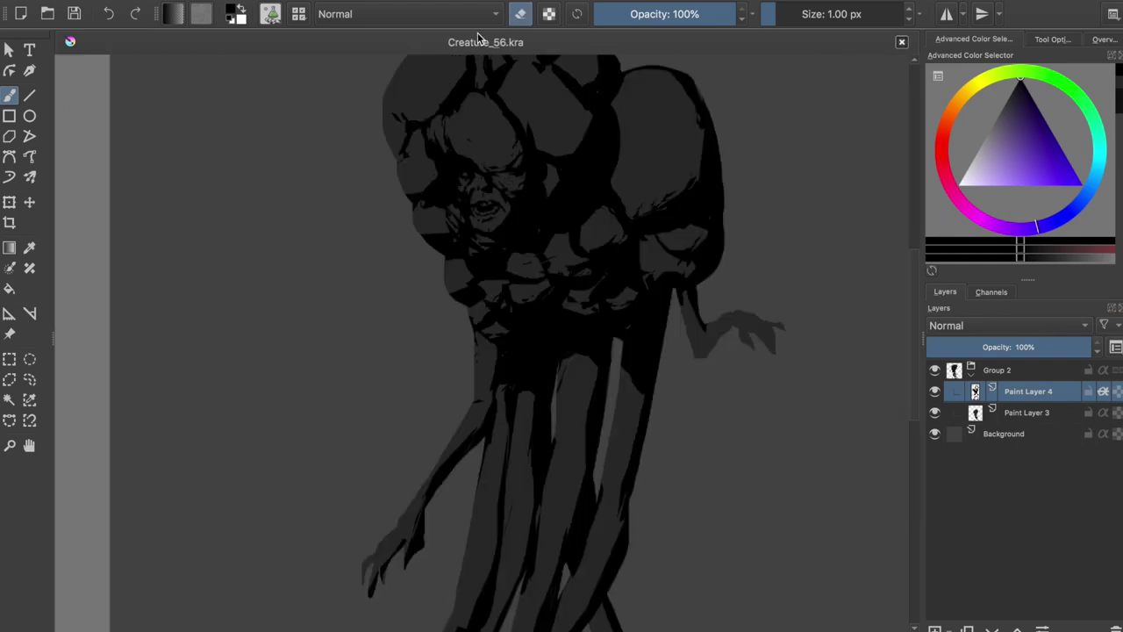
pyautogui.press('m')
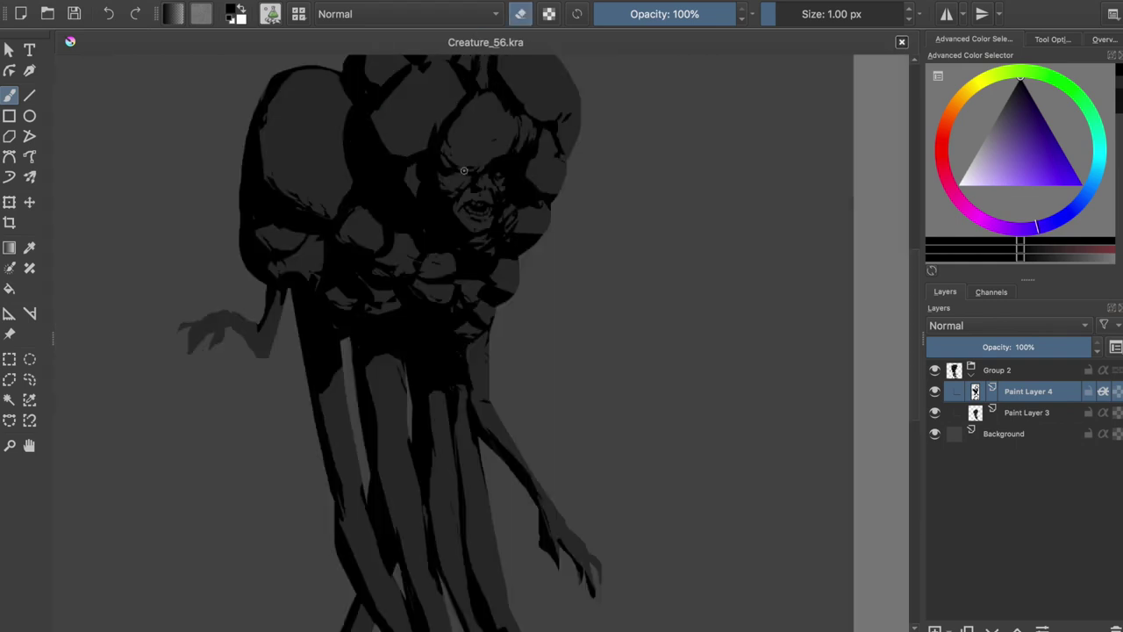
pyautogui.press('2')
pyautogui.press('e')
pyautogui.press('e')
pyautogui.press('e')
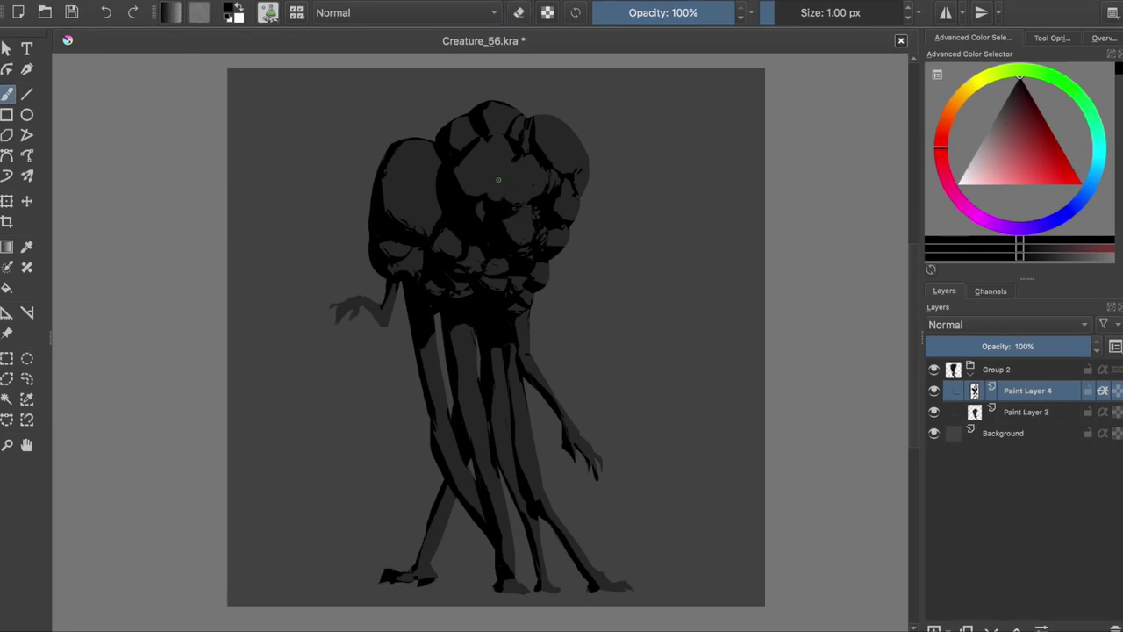
pyautogui.press('e')
pyautogui.press('e')
pyautogui.press('e')
pyautogui.press('e')
pyautogui.press('e')
pyautogui.press('e')
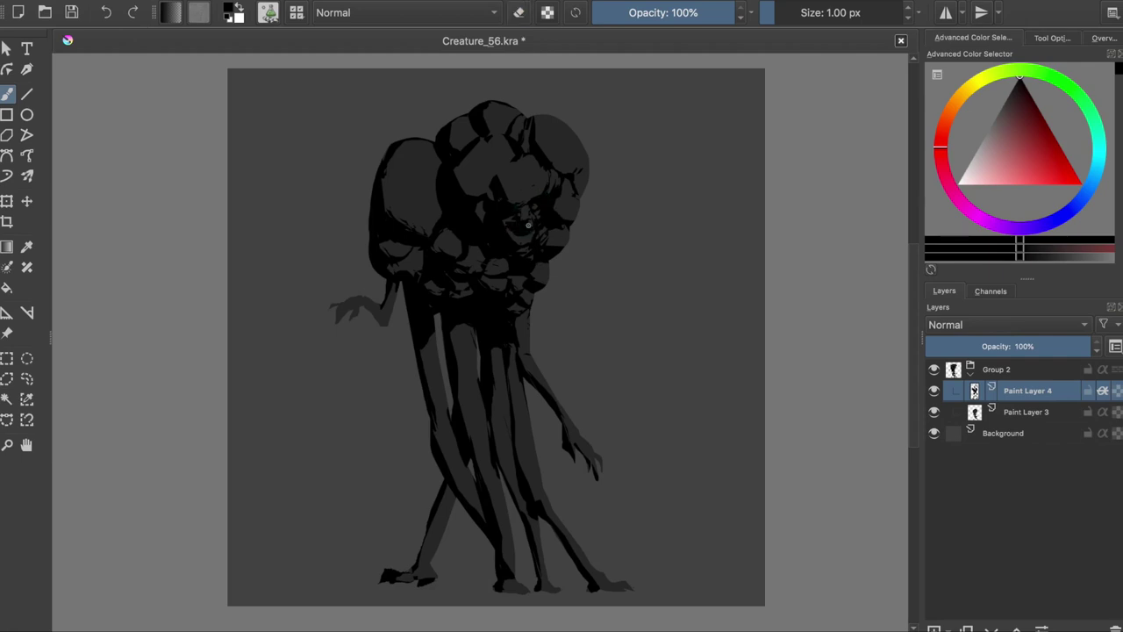
# Save the painting and zoom toward the head cluster, back in painting mode.
pyautogui.press('e')
pyautogui.press('e')
pyautogui.press('e')
pyautogui.press('e')
pyautogui.press('e')
pyautogui.press('e')
pyautogui.press('e')
pyautogui.press('e')
pyautogui.press('e')
pyautogui.press('e')
pyautogui.press('e')
pyautogui.hotkey('ctrl', 's')
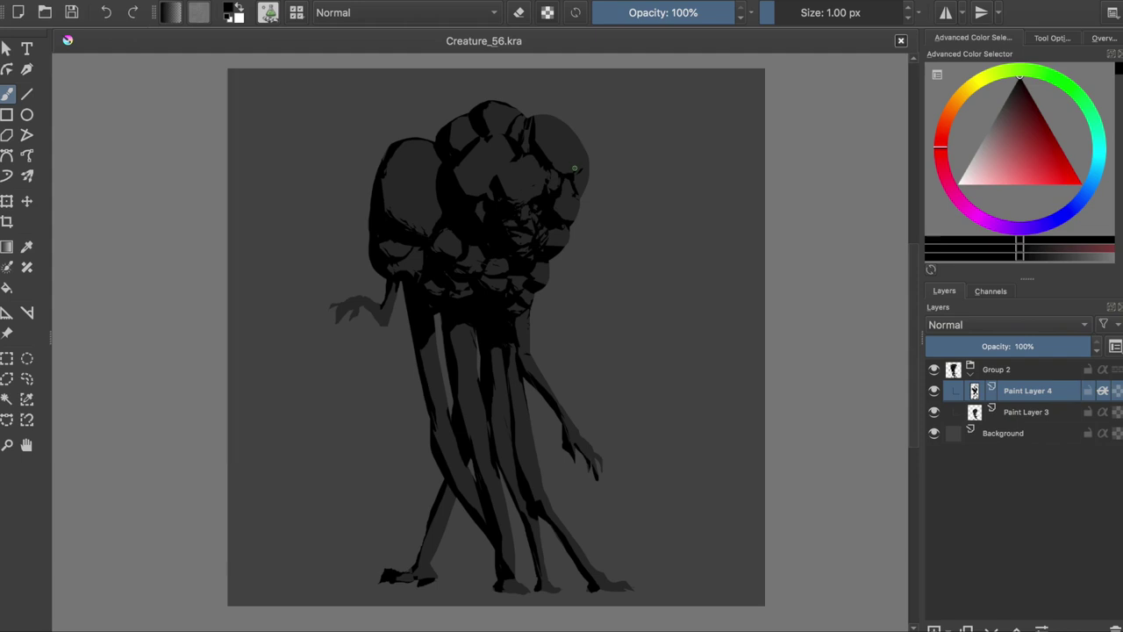
pyautogui.scroll(1, 574, 167)
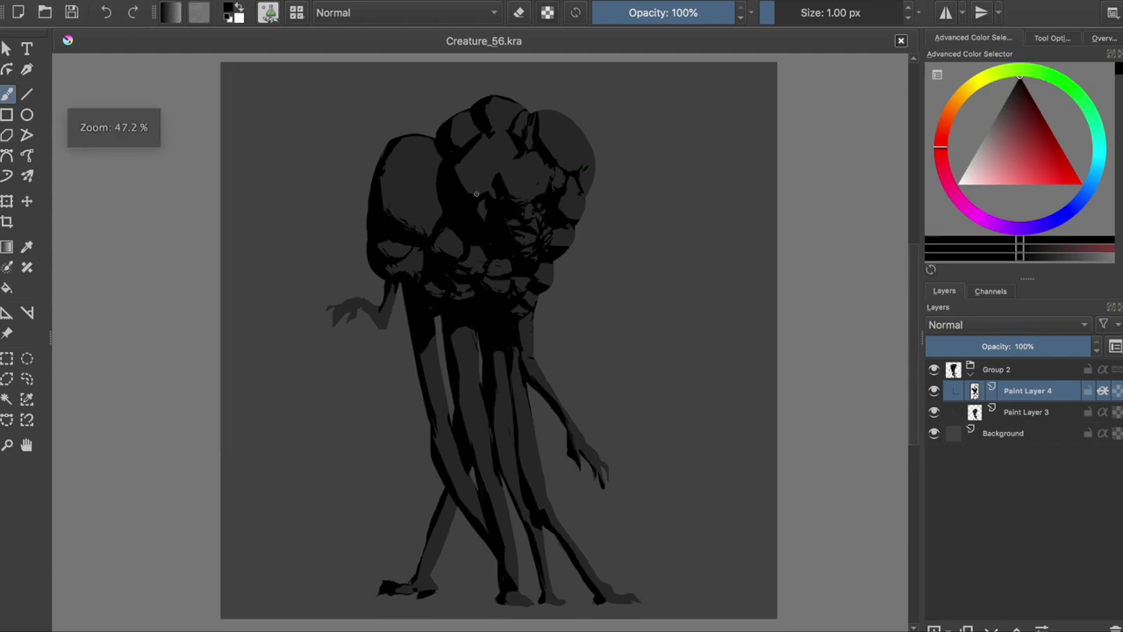
pyautogui.press('e')
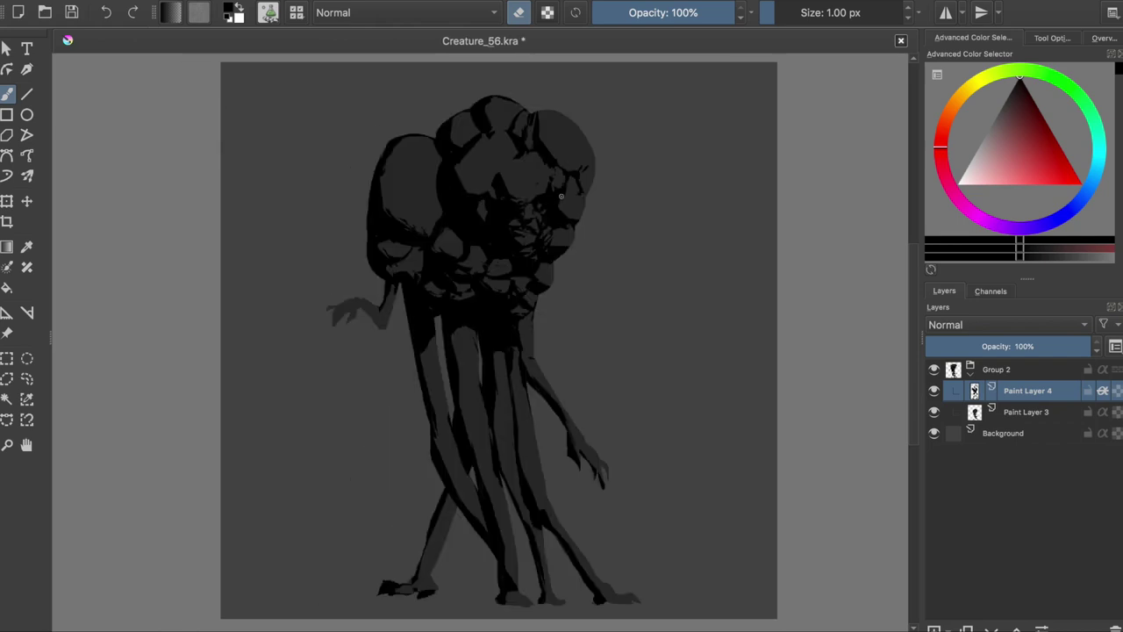
pyautogui.press('e')
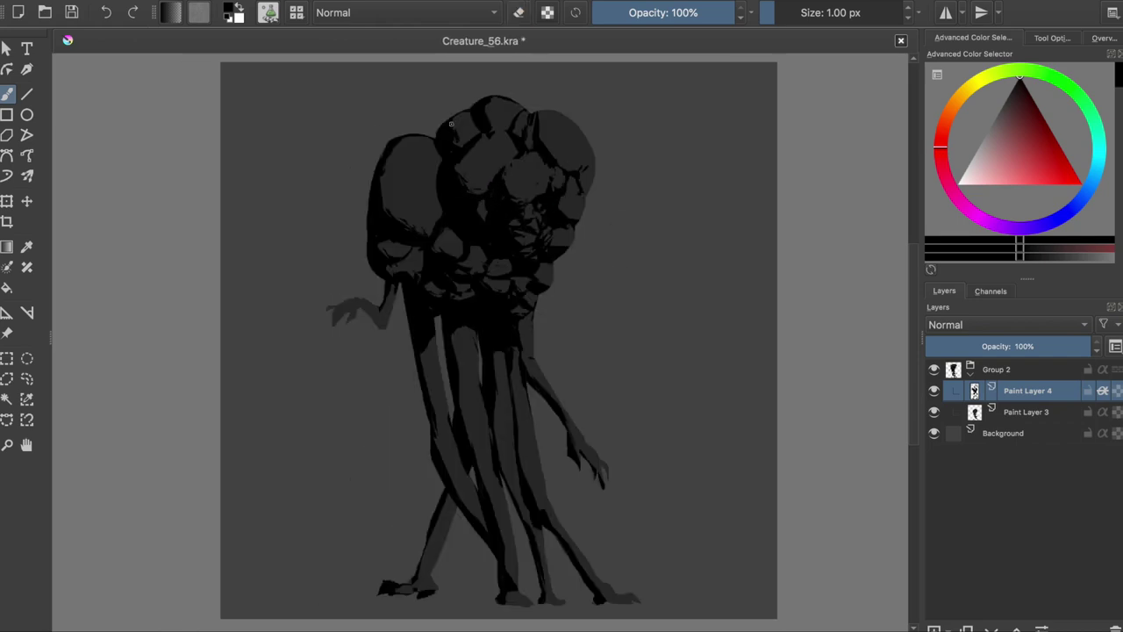
# Darken the right head's top edge and add a short dark neck stroke, then save.
pyautogui.moveTo(535, 136); pyautogui.dragTo(557, 152)
pyautogui.moveTo(521, 284); pyautogui.dragTo(485, 279)
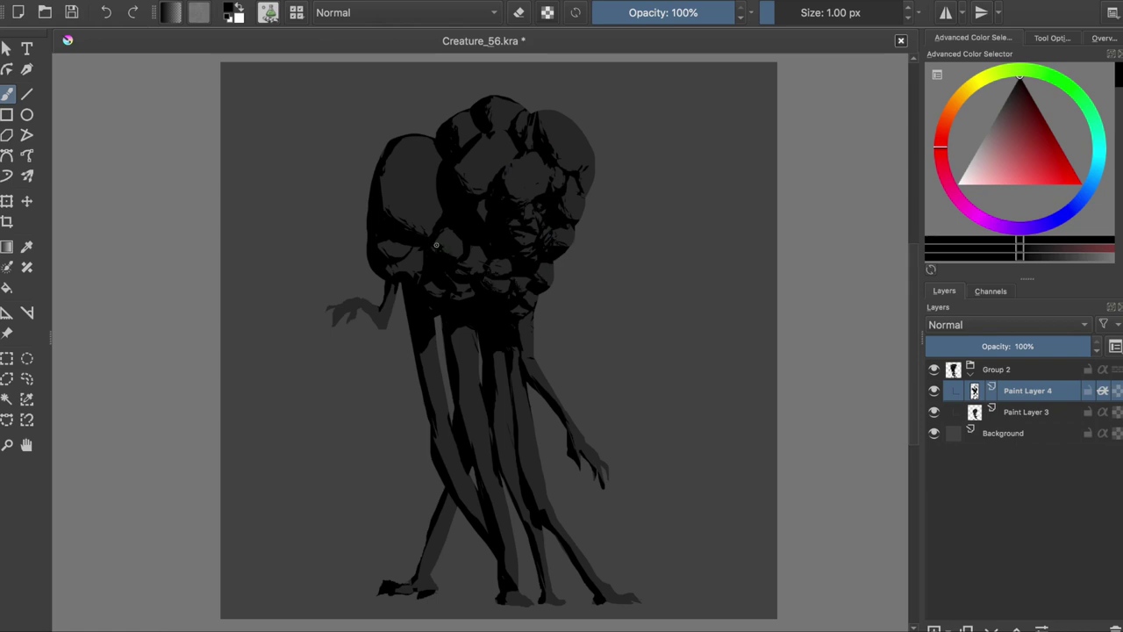
pyautogui.press('e')
pyautogui.press('e')
pyautogui.press('e')
pyautogui.press('e')
pyautogui.press('e')
# Reshape a head lobe, check it mirrored, save, and add a short head stroke.
pyautogui.press('e')
pyautogui.press('e')
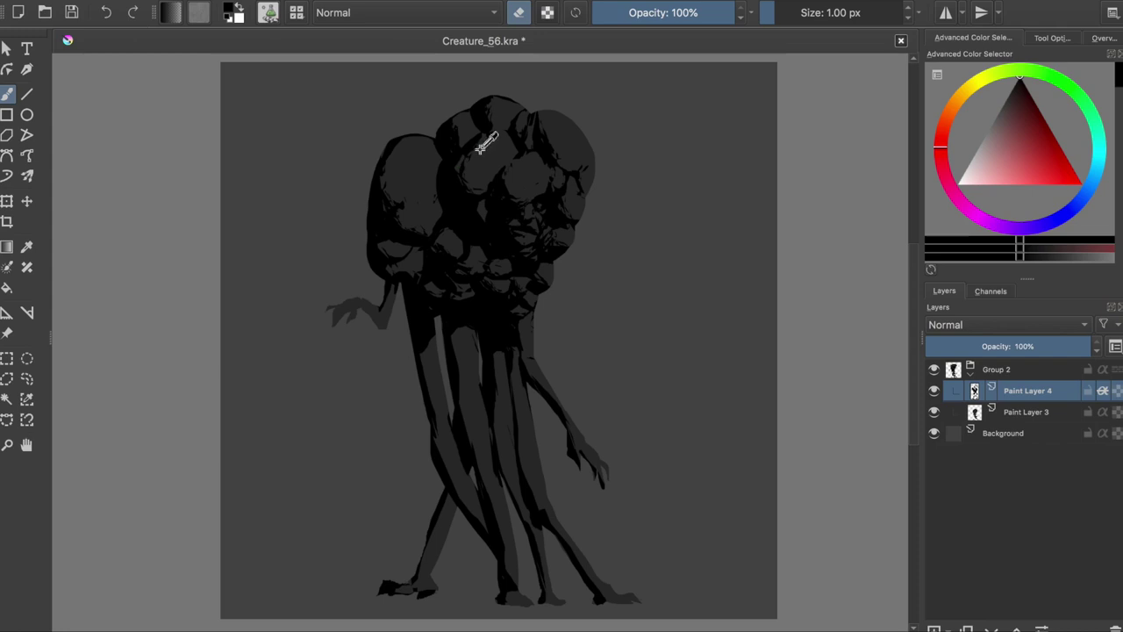
pyautogui.hotkey('ctrl', 's')
pyautogui.moveTo(555, 183); pyautogui.dragTo(507, 210)
pyautogui.press('e')
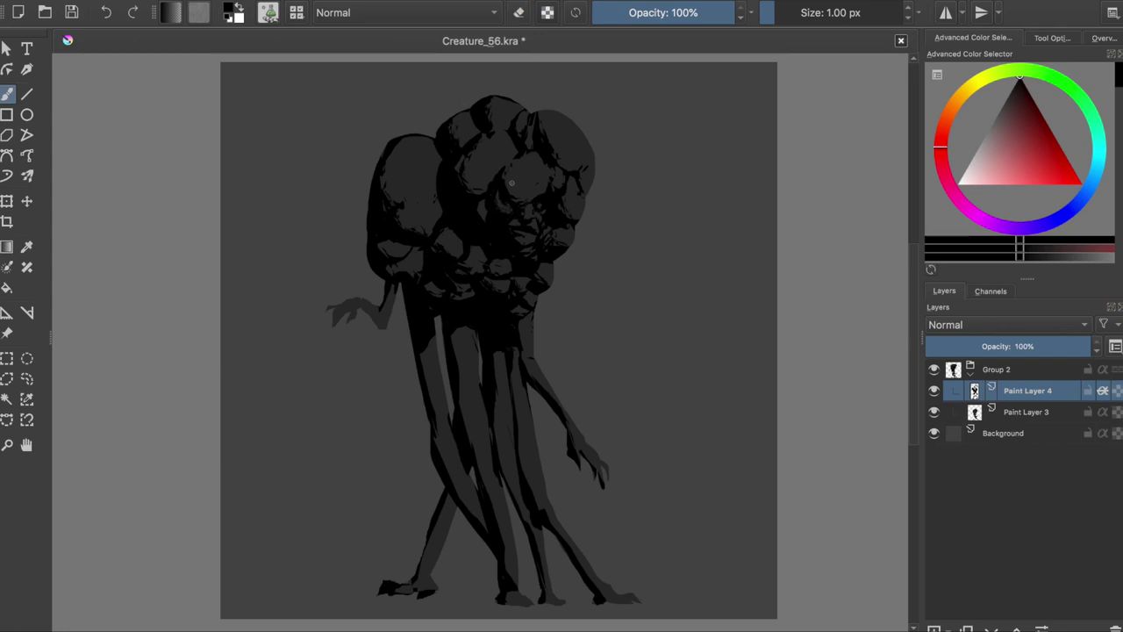
pyautogui.press('m')
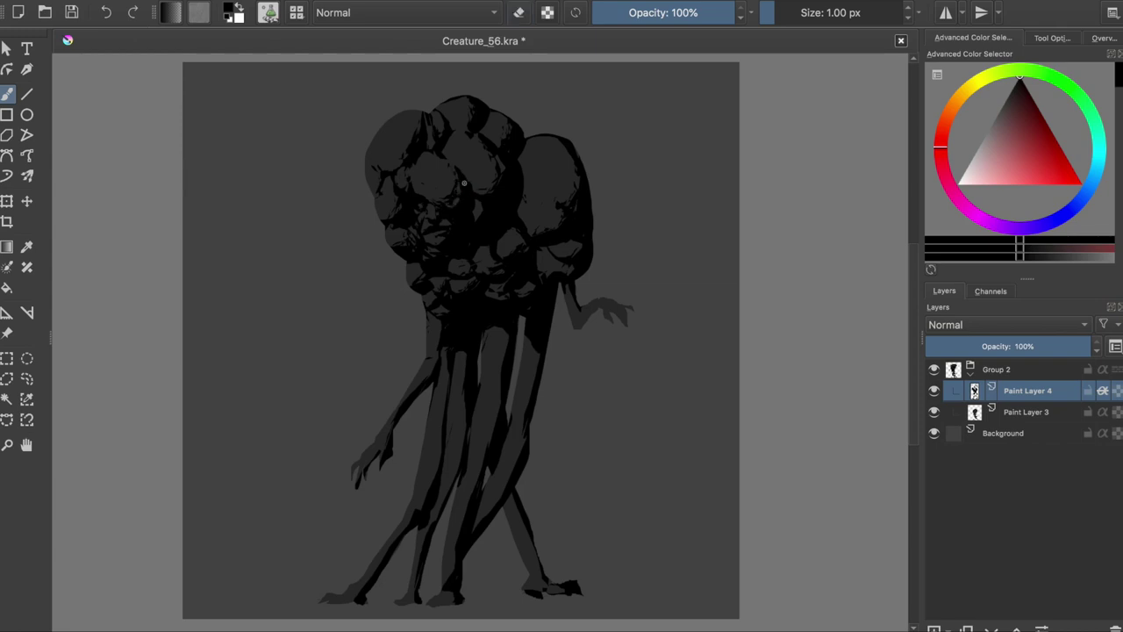
pyautogui.hotkey('ctrl', 's')
pyautogui.press('m')
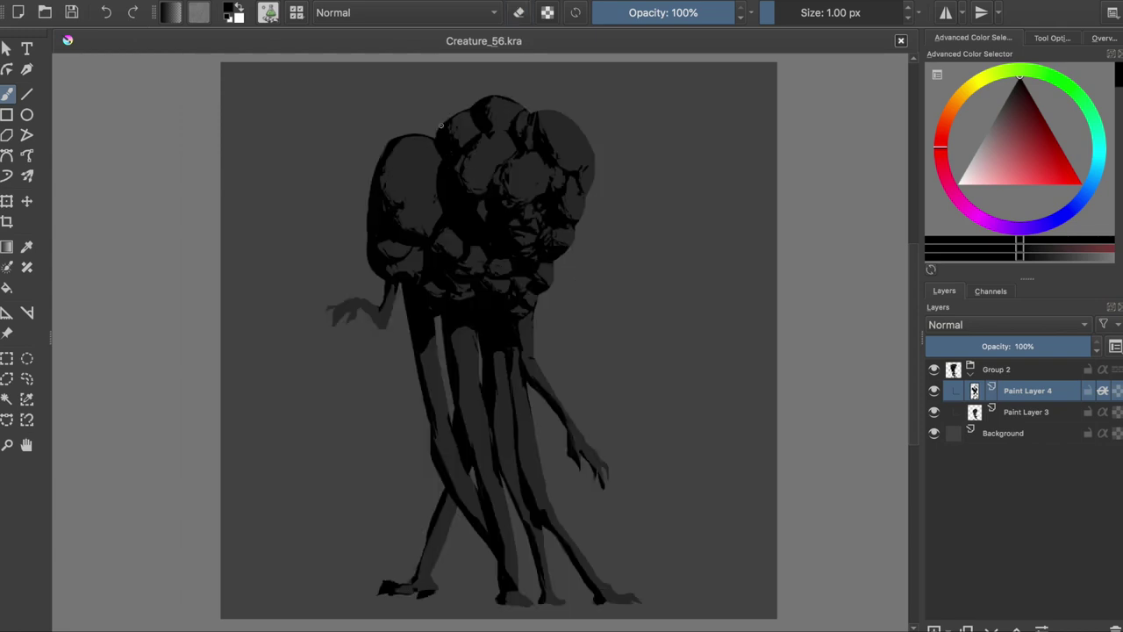
pyautogui.moveTo(584, 197); pyautogui.dragTo(584, 186)
# Refine the left side of the heads and the lobe shapes, checking mirrored.
pyautogui.press('e')
pyautogui.press('e')
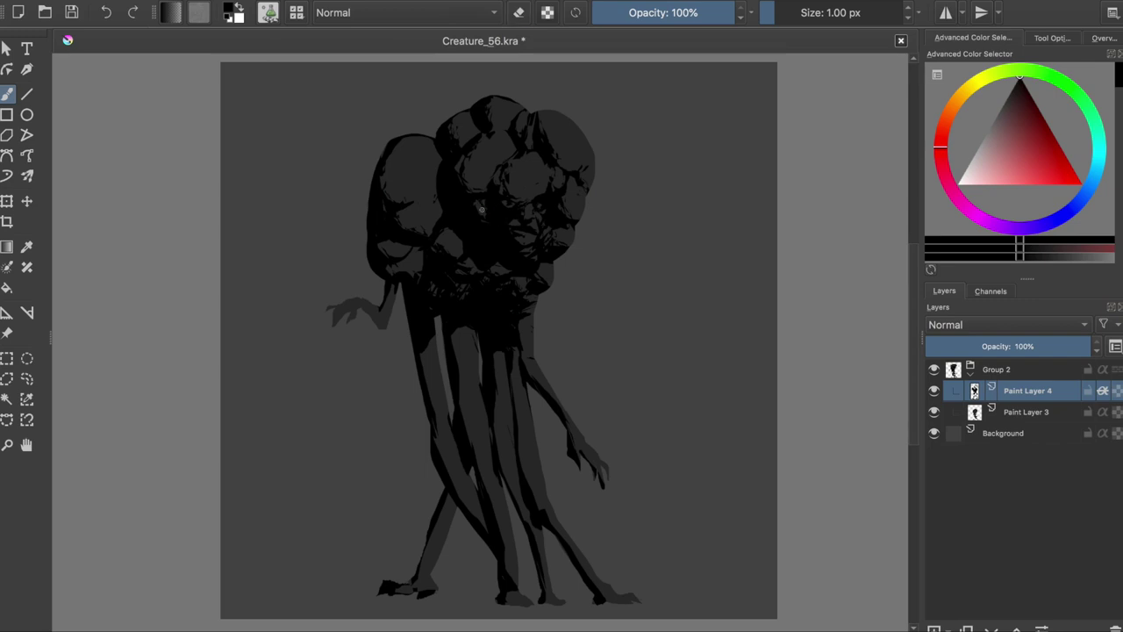
pyautogui.press('m')
pyautogui.moveTo(482, 180); pyautogui.dragTo(426, 196)
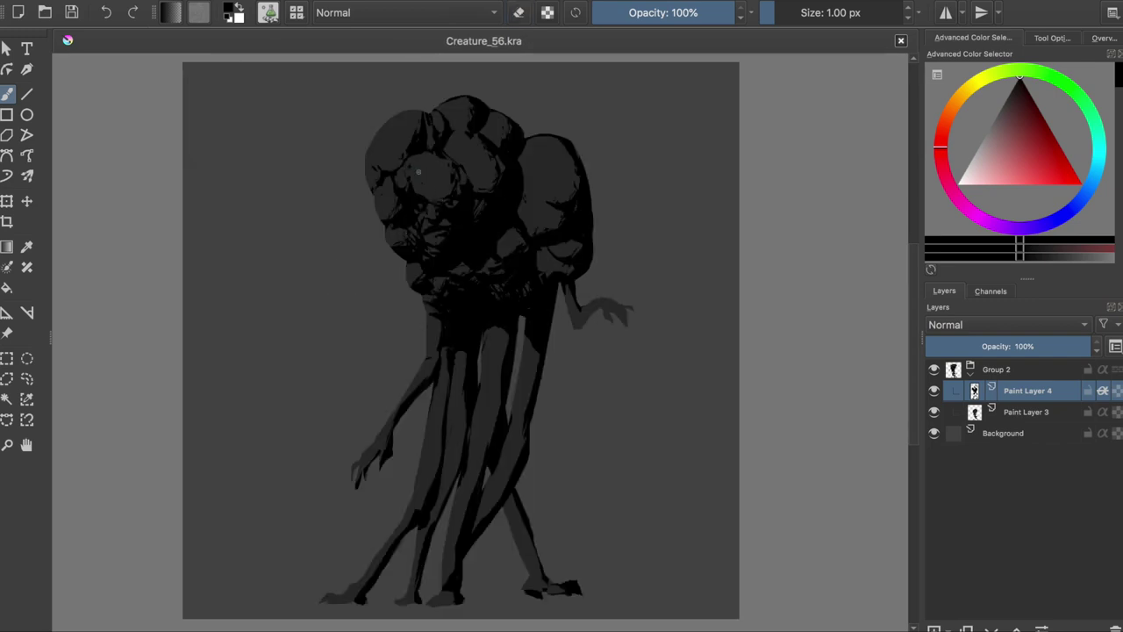
pyautogui.press('m')
pyautogui.moveTo(561, 146); pyautogui.dragTo(539, 131)
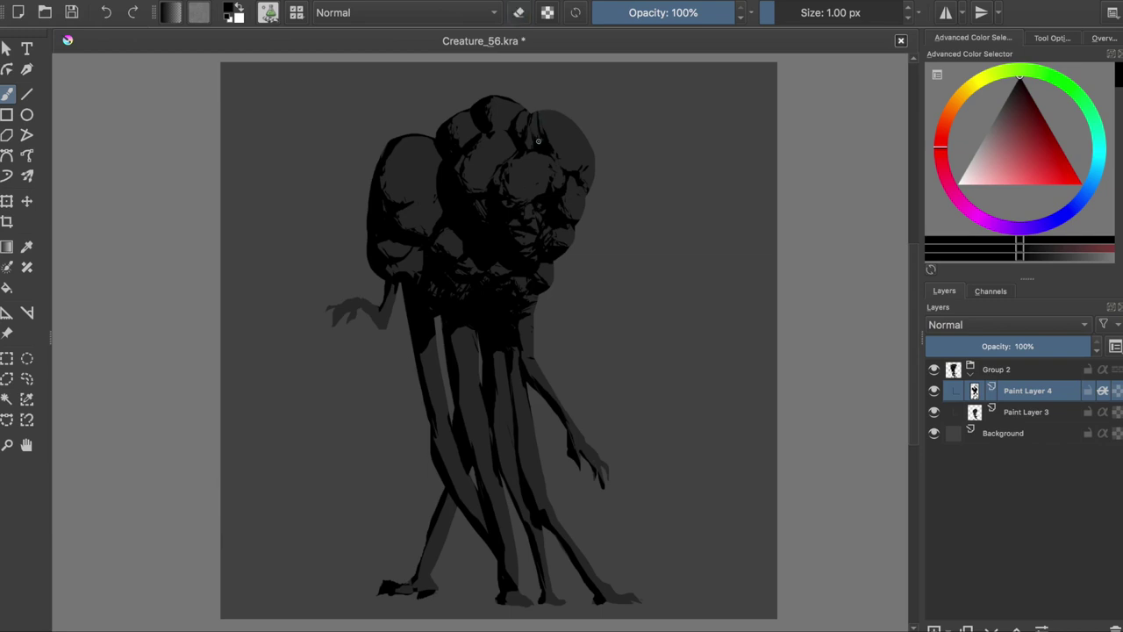
# Save and carve a vertical stroke into the top of the right head.
pyautogui.press('e')
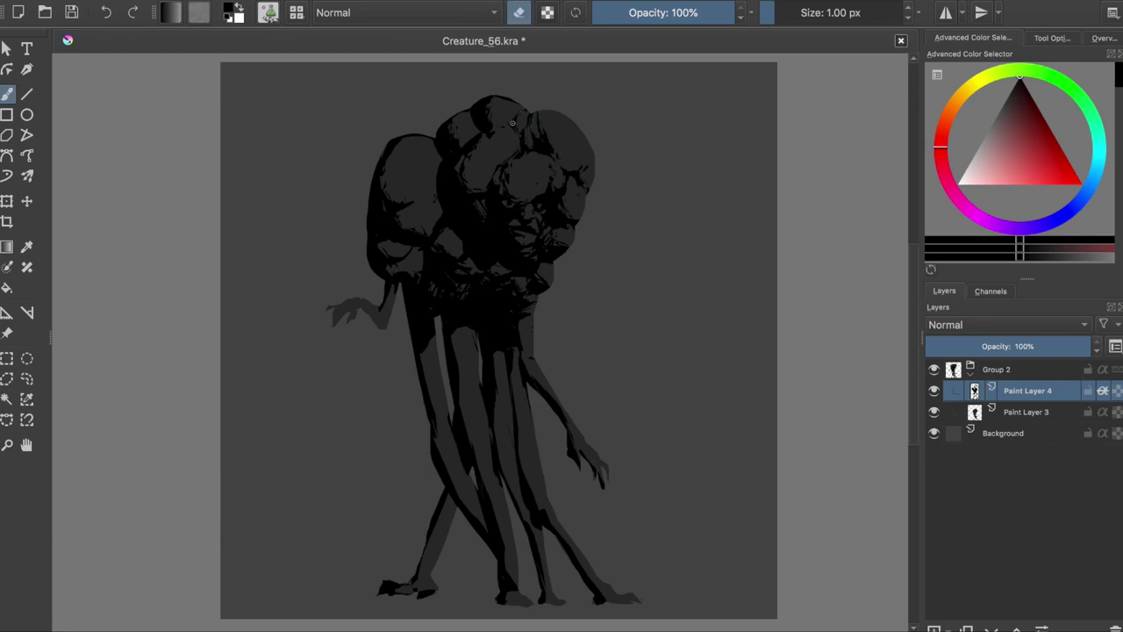
pyautogui.press('e')
pyautogui.hotkey('ctrl', 's')
pyautogui.moveTo(550, 122)
pyautogui.mouseDown()
pyautogui.moveTo(536, 125)
pyautogui.moveTo(570, 166)
pyautogui.moveTo(555, 150)
pyautogui.moveTo(553, 164)
pyautogui.moveTo(562, 156)
pyautogui.mouseUp()
pyautogui.press('e')
pyautogui.press('e')
pyautogui.press('e')
pyautogui.press('e')
# Add small touch-up marks on two head lobes, checking in the mirrored view.
pyautogui.press('e')
pyautogui.press('e')
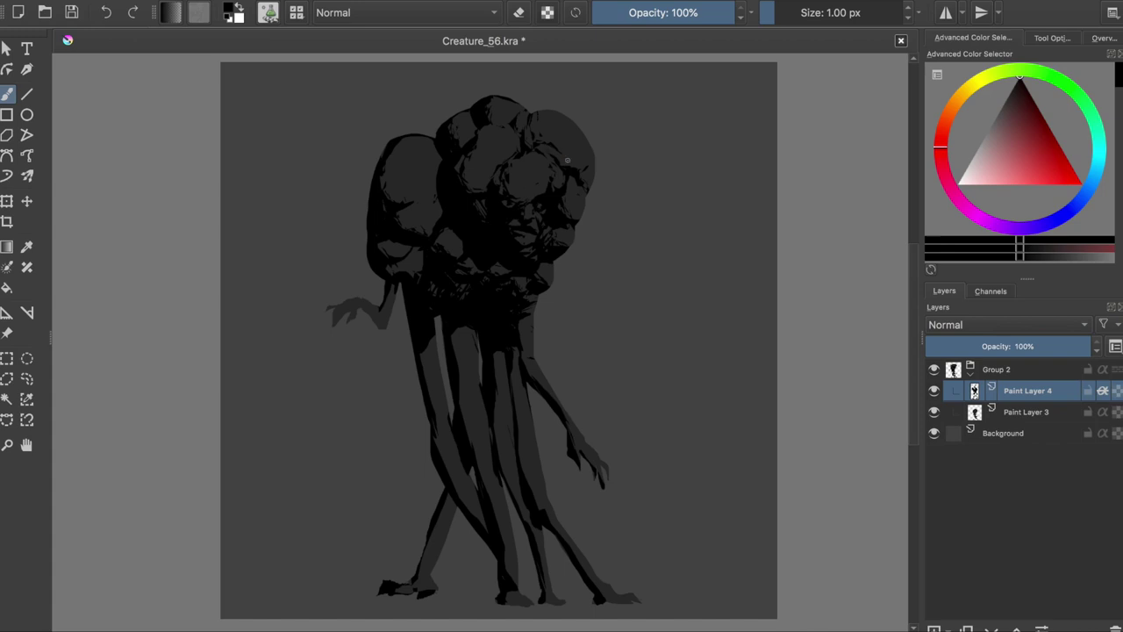
pyautogui.press('e')
pyautogui.press('m')
pyautogui.press('e')
pyautogui.press('e')
pyautogui.moveTo(518, 162)
pyautogui.mouseDown()
pyautogui.moveTo(522, 127)
pyautogui.moveTo(537, 149)
pyautogui.mouseUp()
pyautogui.press('e')
pyautogui.moveTo(478, 109); pyautogui.dragTo(486, 137)
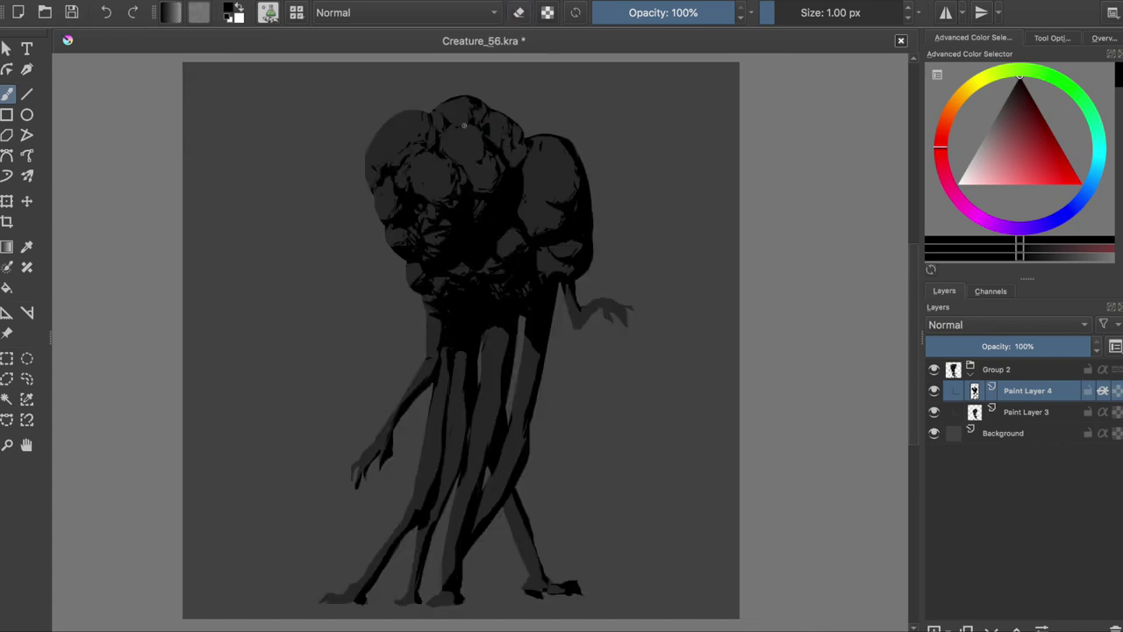
pyautogui.press('m')
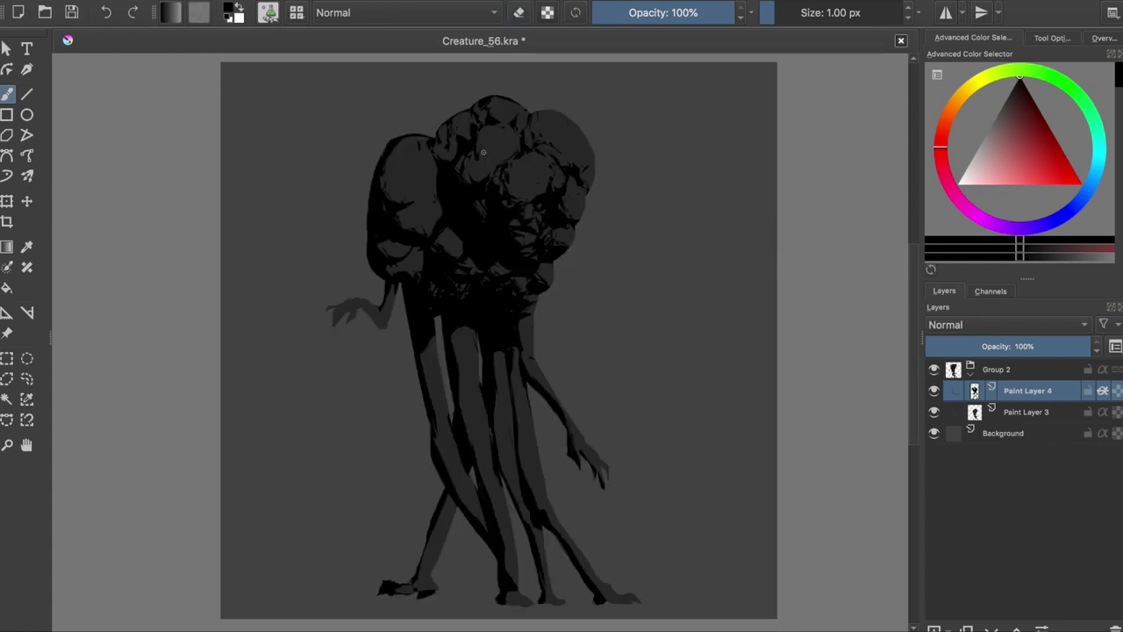
# Fill the neck under the heads with three solid dark strokes and save.
pyautogui.moveTo(465, 204); pyautogui.dragTo(421, 263)
pyautogui.moveTo(493, 221); pyautogui.dragTo(517, 282)
pyautogui.moveTo(526, 233); pyautogui.dragTo(544, 298)
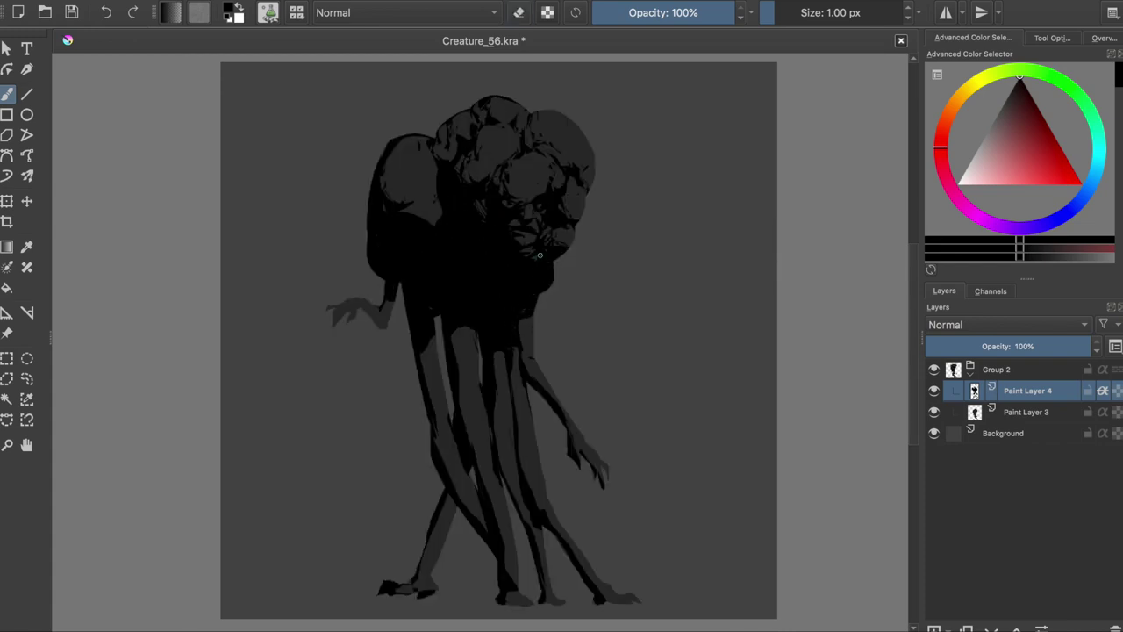
pyautogui.press('e')
pyautogui.hotkey('ctrl', 's')
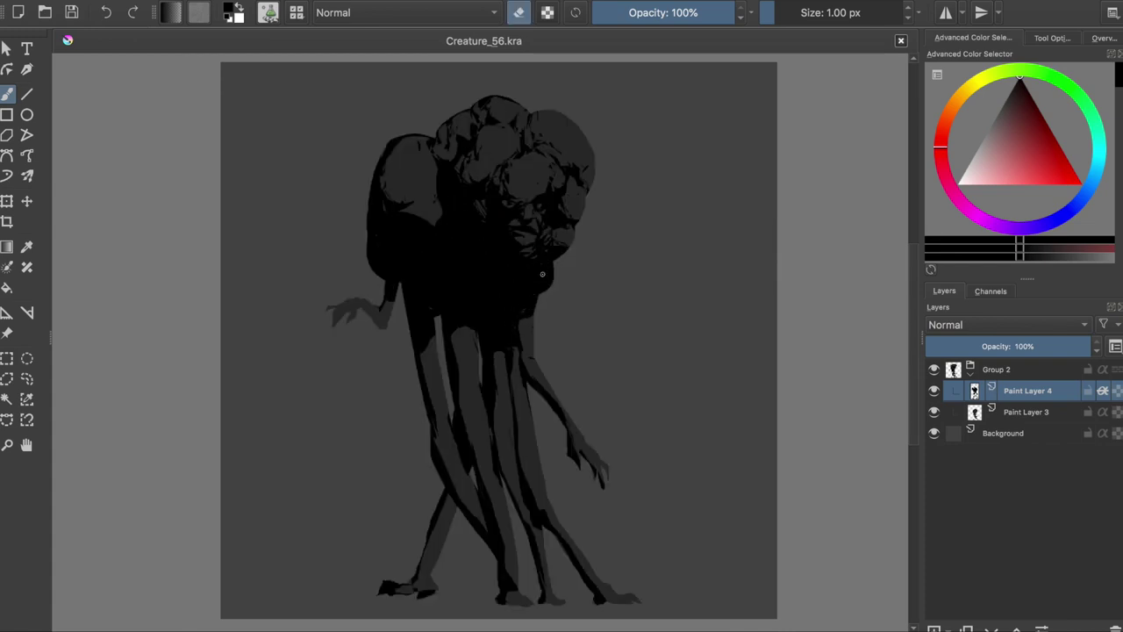
# Erase back some dark paint on the left head lobe and save.
pyautogui.moveTo(416, 199); pyautogui.dragTo(435, 222)
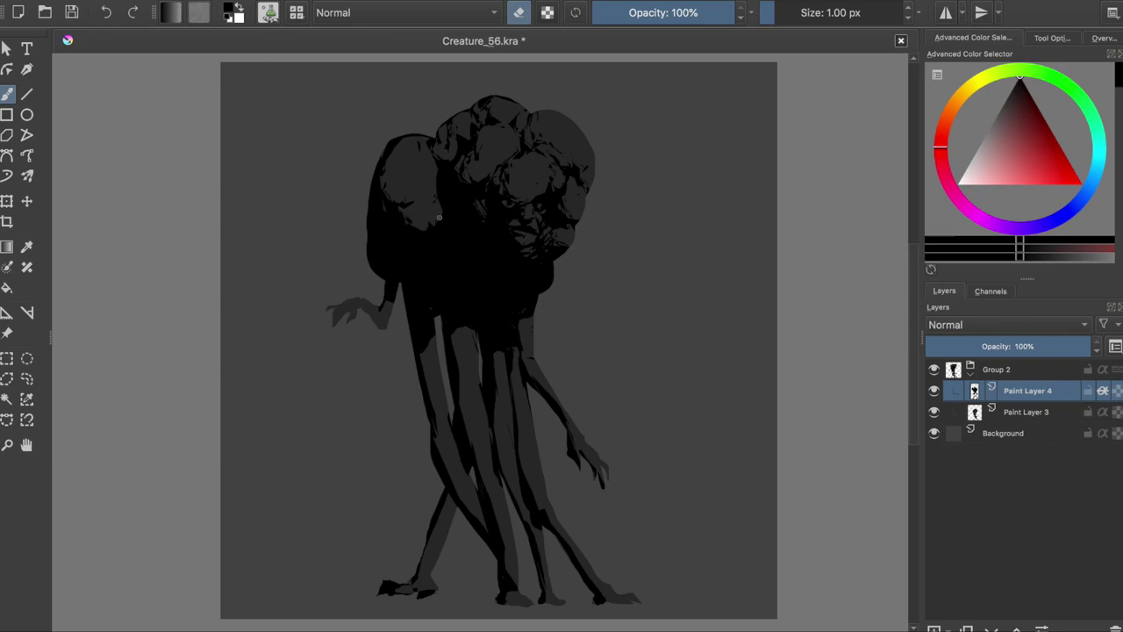
pyautogui.moveTo(391, 193)
pyautogui.mouseDown()
pyautogui.moveTo(416, 206)
pyautogui.moveTo(452, 163)
pyautogui.mouseUp()
pyautogui.hotkey('ctrl', 's')
pyautogui.press('e')
pyautogui.press('e')
pyautogui.press('e')
pyautogui.press('e')
pyautogui.press('e')
pyautogui.press('e')
pyautogui.press('e')
pyautogui.hotkey('ctrl', 's')
# Lasso part of the head and start a transform, then cancel it.
pyautogui.press('m')
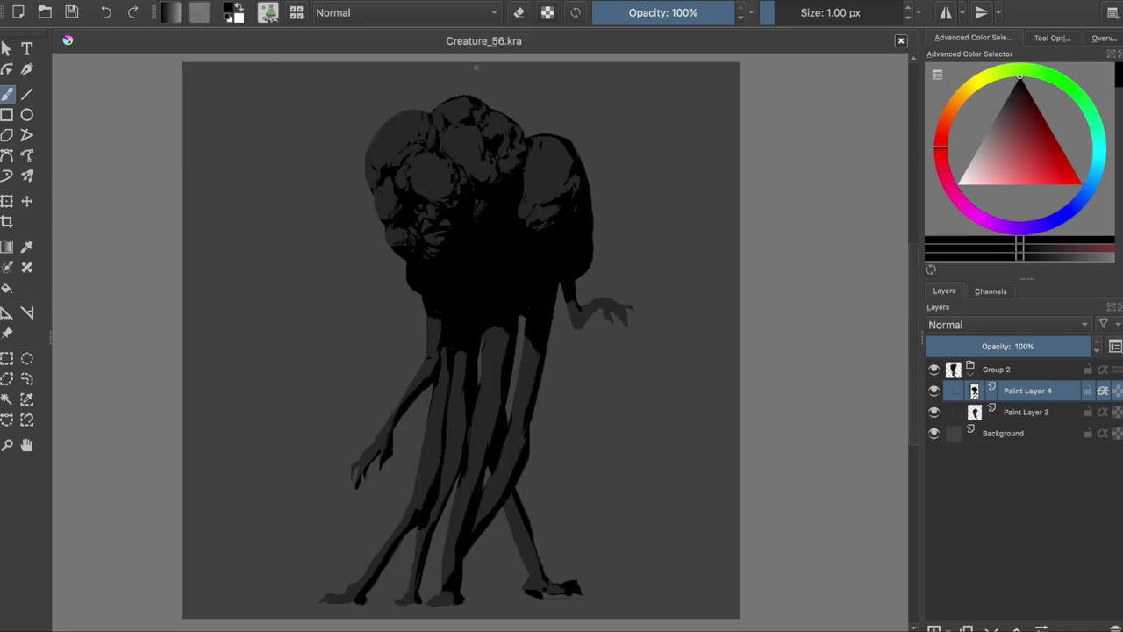
pyautogui.moveTo(468, 231); pyautogui.dragTo(465, 236)
pyautogui.hotkey('ctrl', 't')
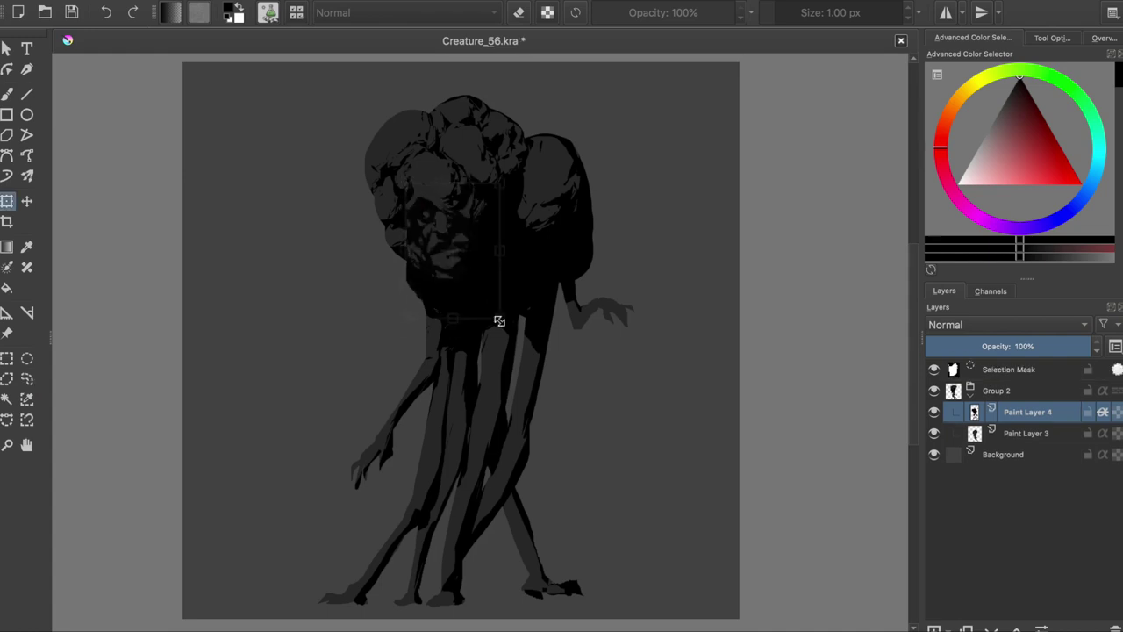
pyautogui.press('b')
pyautogui.press('m')
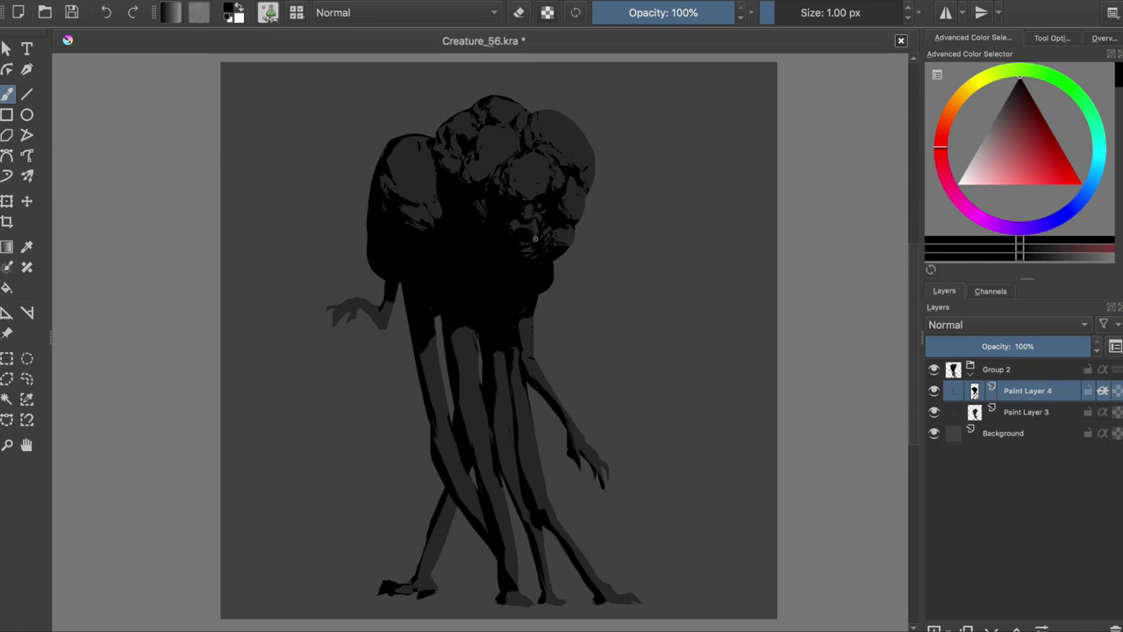
# Paint a gaping open mouth onto the central face and save.
pyautogui.moveTo(526, 248); pyautogui.dragTo(511, 261)
pyautogui.hotkey('ctrl', 's')
pyautogui.press('e')
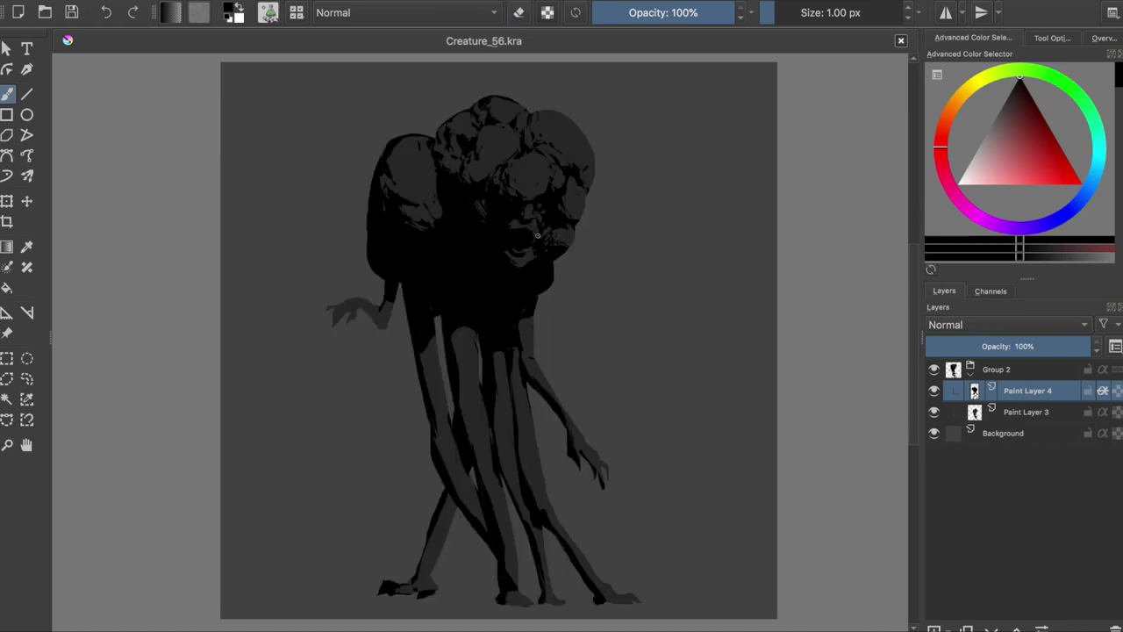
# Test three eraser dabs around the mouth, undoing each one.
pyautogui.click(531, 232)
pyautogui.hotkey('ctrl', 'z')
pyautogui.click(526, 236)
pyautogui.hotkey('ctrl', 'z')
pyautogui.click(526, 242)
pyautogui.hotkey('ctrl', 'z')
# Test two more undone eraser dabs with a mirrored check, then add one small face dab.
pyautogui.click(521, 248)
pyautogui.press('m')
pyautogui.hotkey('ctrl', 'z')
pyautogui.click(432, 235)
pyautogui.hotkey('ctrl', 'z')
pyautogui.press('m')
pyautogui.click(510, 208)
pyautogui.press('e')
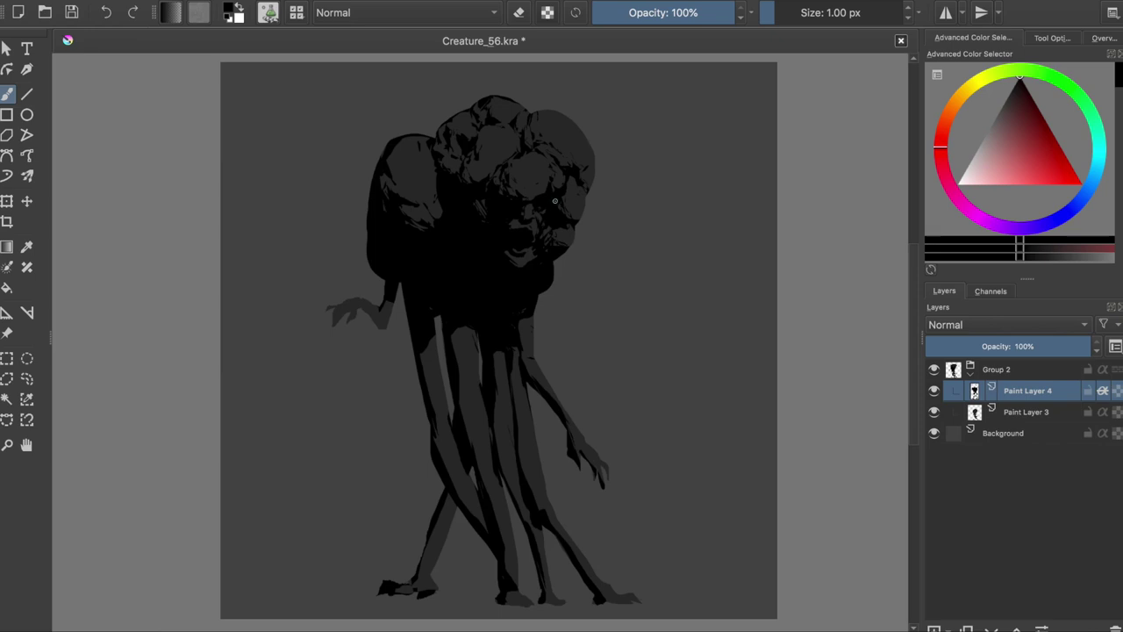
# Check the faces in the mirrored view while toggling brush and eraser modes.
pyautogui.press('m')
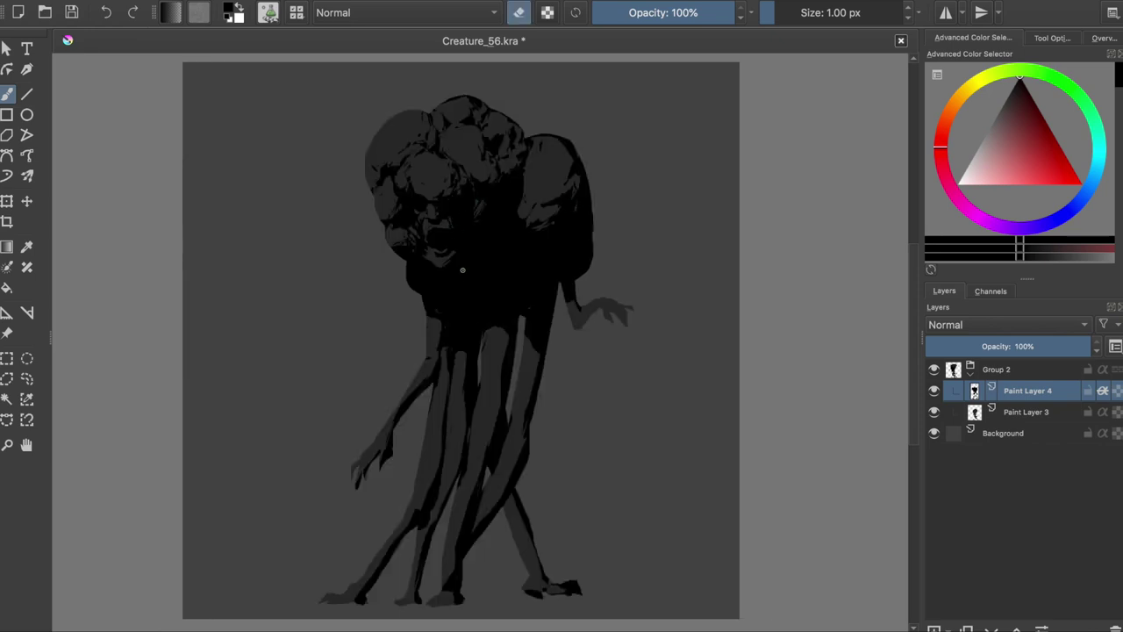
pyautogui.press('m')
pyautogui.press('e')
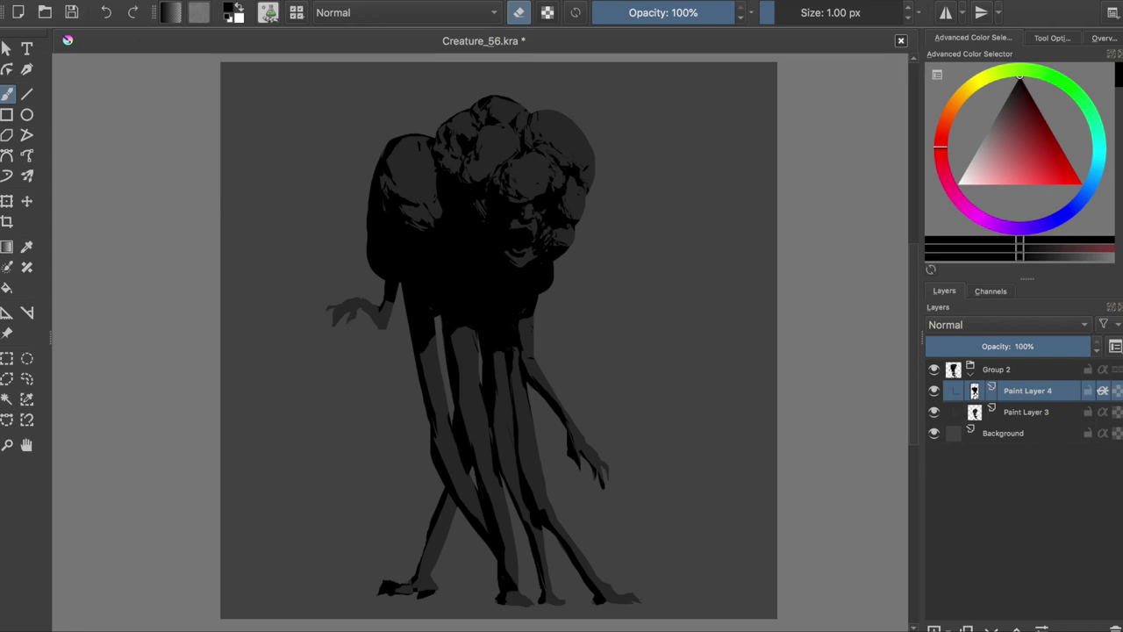
pyautogui.press('e')
pyautogui.press('e')
pyautogui.press('e')
pyautogui.press('e')
pyautogui.press('e')
pyautogui.press('e')
pyautogui.press('m')
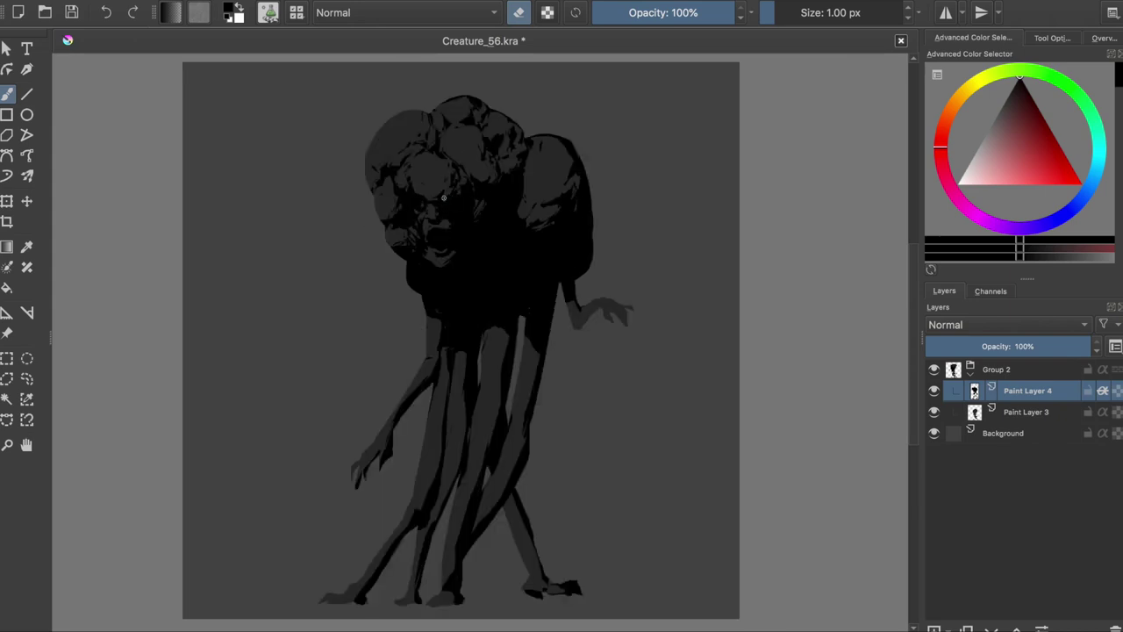
pyautogui.press('m')
pyautogui.press('e')
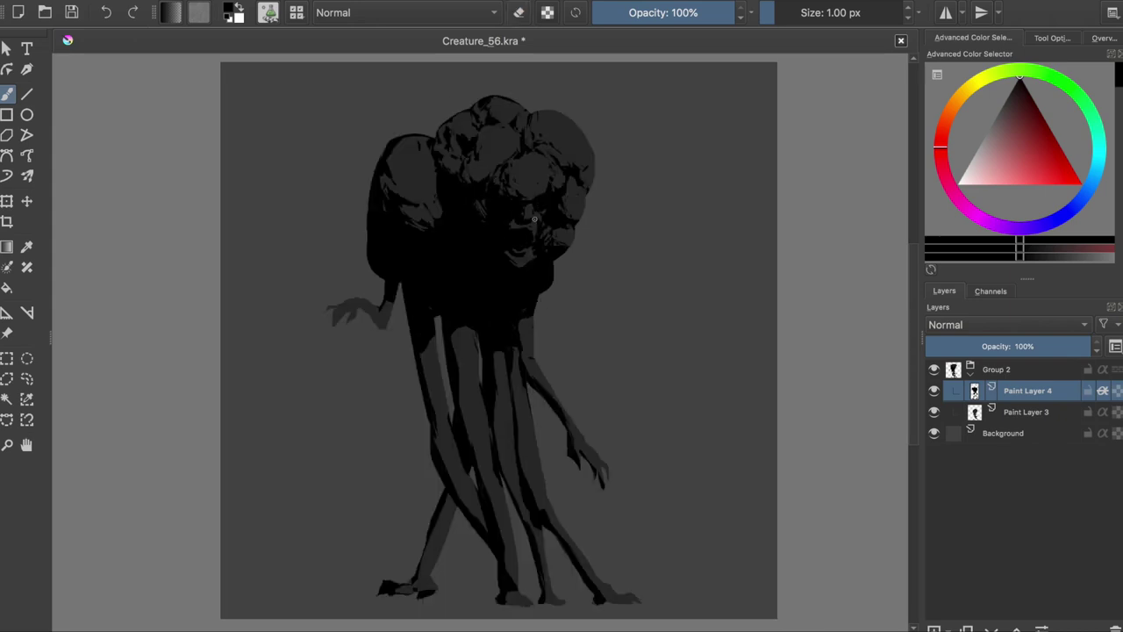
# Save and erase a small highlight on the creature's head.
pyautogui.scroll(3, 546, 235)
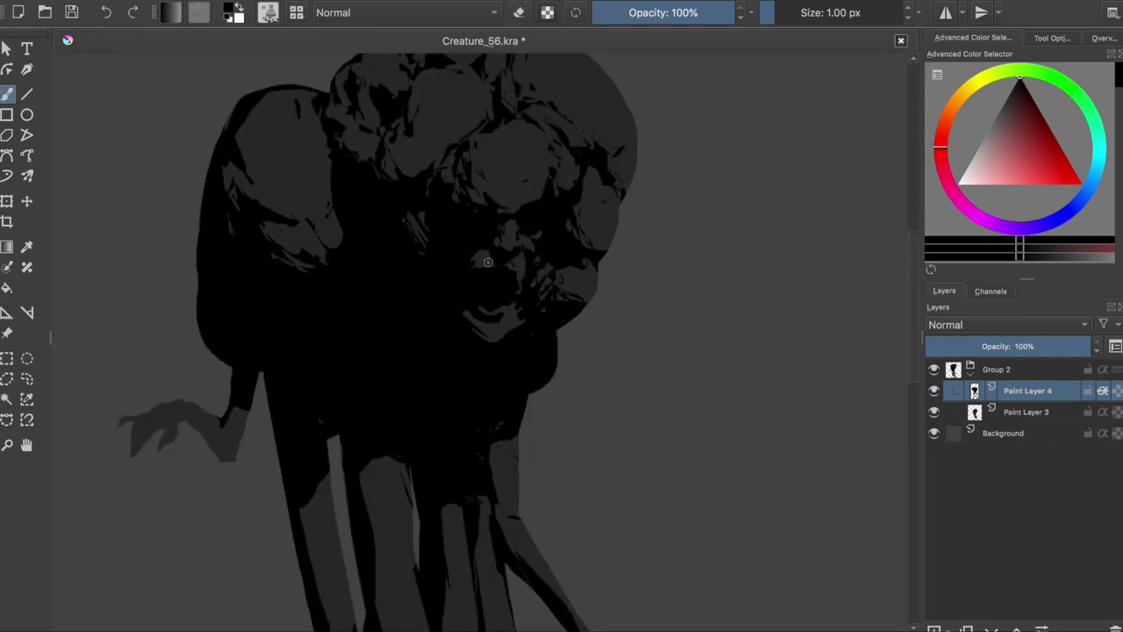
pyautogui.press('e')
pyautogui.hotkey('ctrl', 's')
pyautogui.scroll(-3, 525, 228)
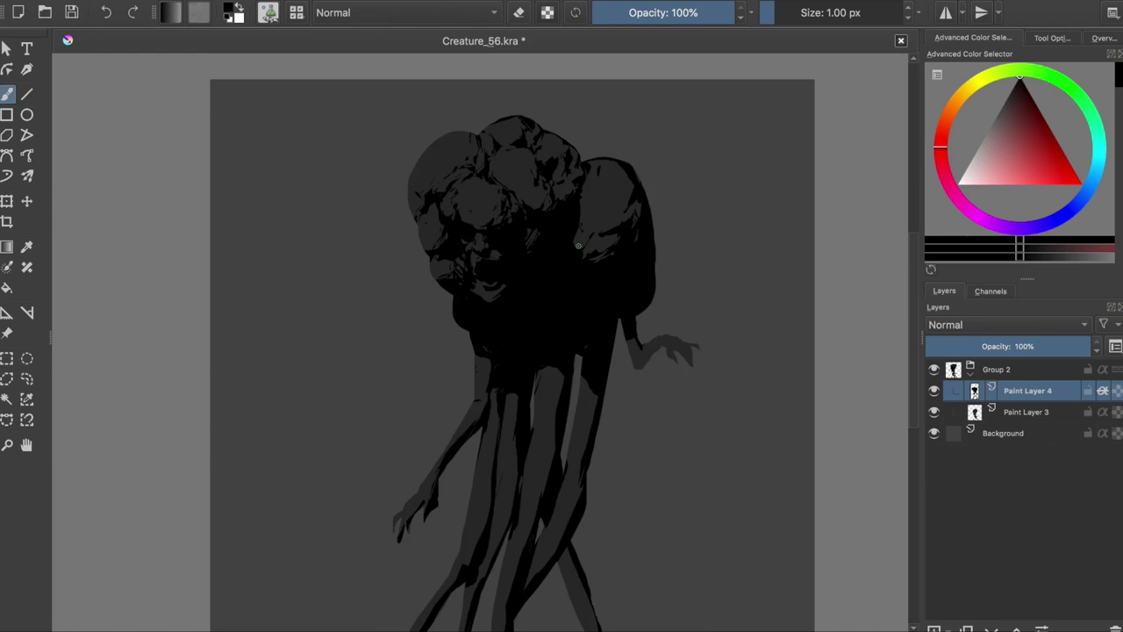
pyautogui.moveTo(529, 196); pyautogui.dragTo(520, 207)
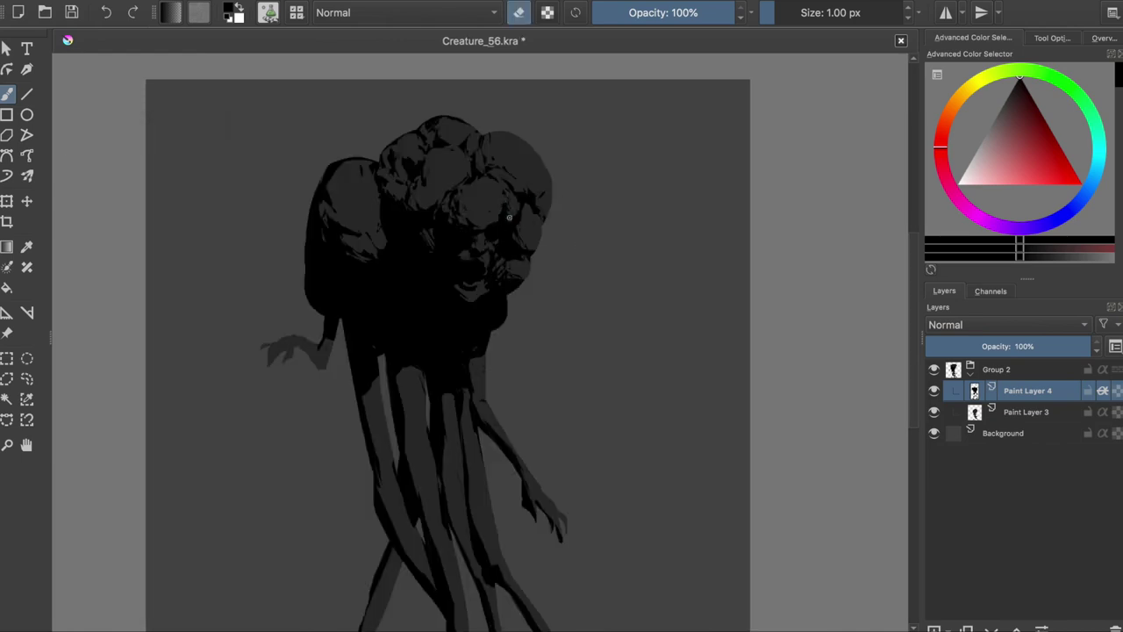
pyautogui.press('e')
# Flip the view repeatedly to compare the faces, switching eraser mode on and off.
pyautogui.press('m')
pyautogui.press('e')
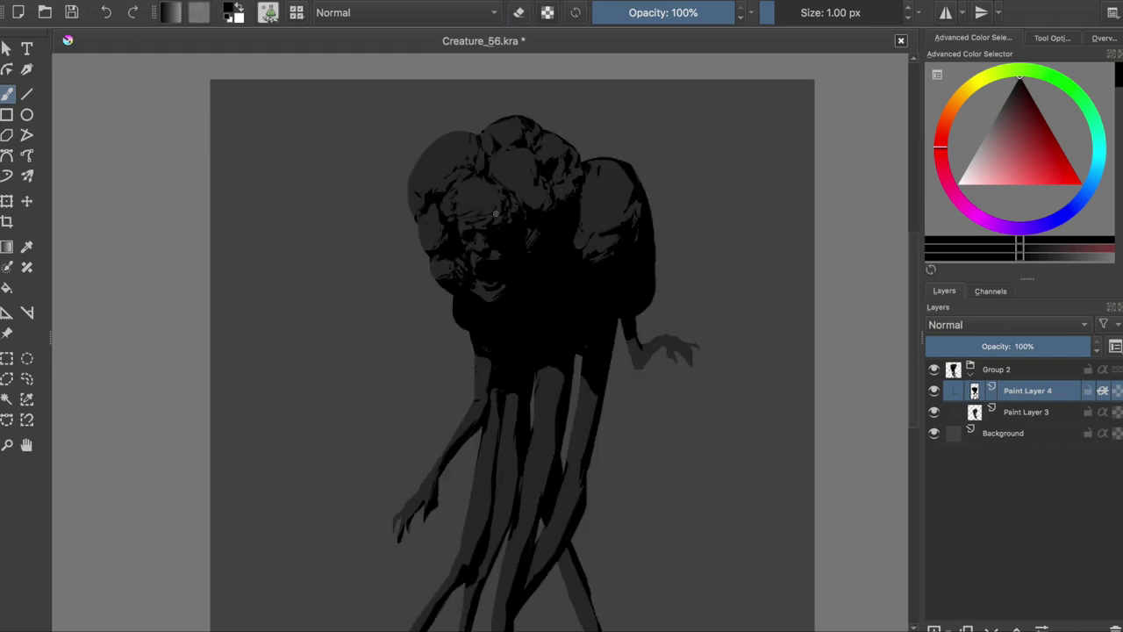
pyautogui.press('m')
pyautogui.press('e')
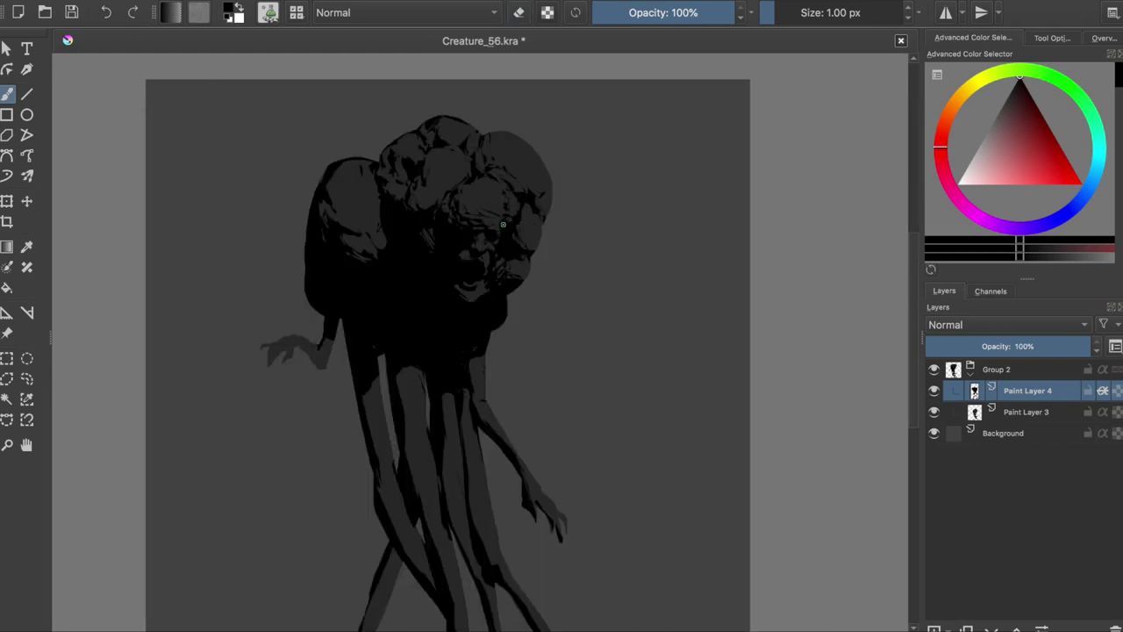
pyautogui.press('m')
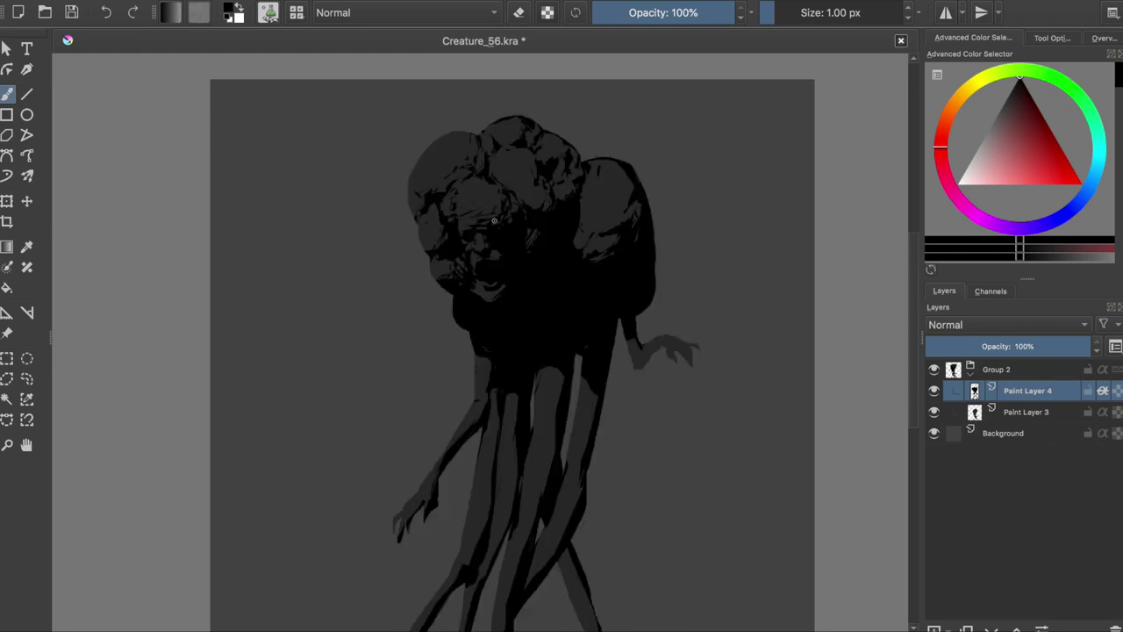
pyautogui.press('m')
pyautogui.press('e')
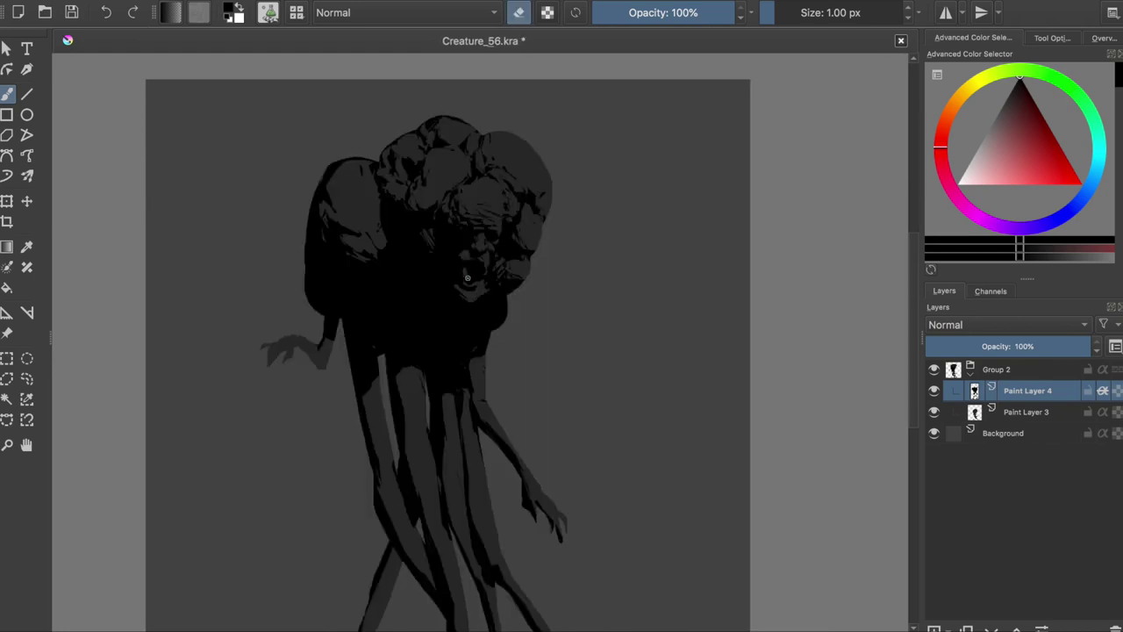
pyautogui.press('m')
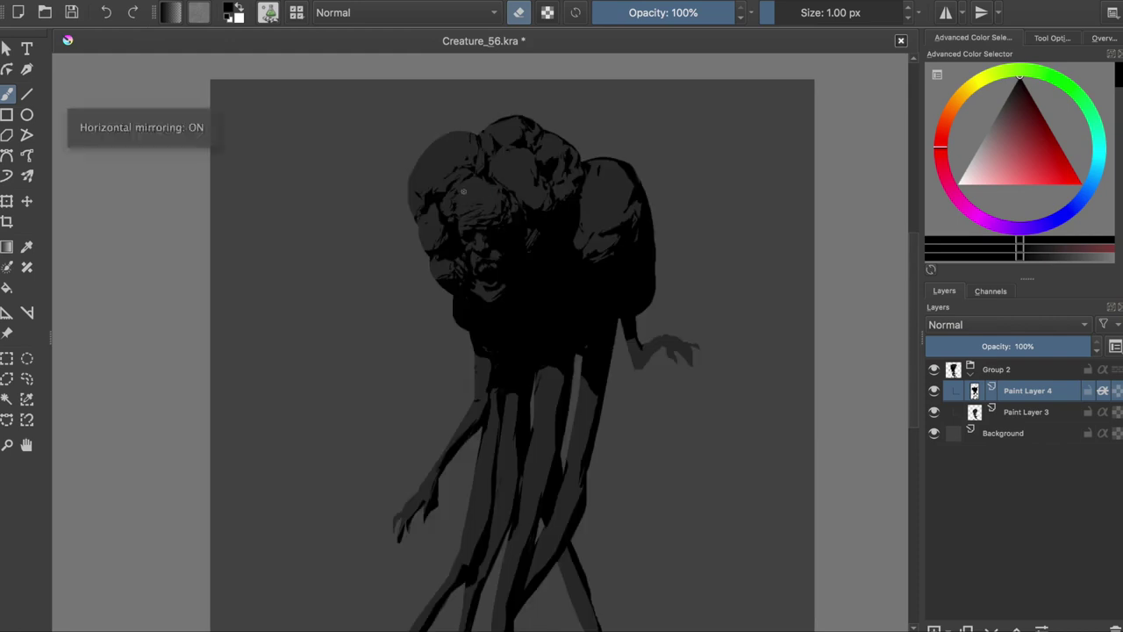
# Dab two tiny dark marks on the central face, saving between them.
pyautogui.hotkey('ctrl', 's')
pyautogui.click(495, 264)
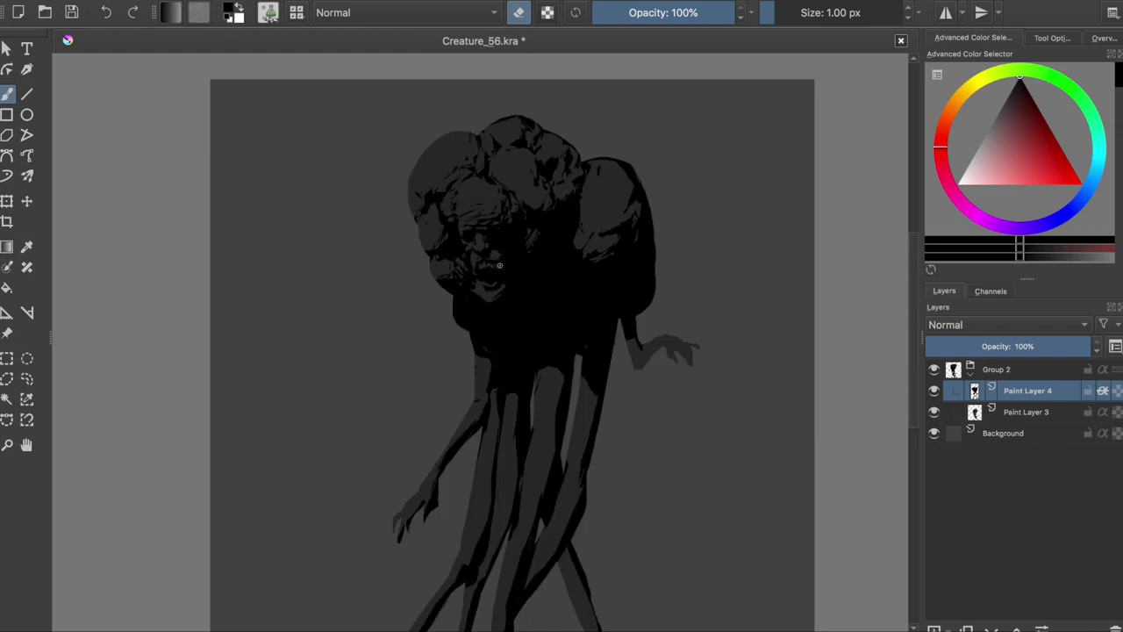
pyautogui.press('m')
pyautogui.press('e')
pyautogui.press('e')
pyautogui.press('m')
pyautogui.press('m')
pyautogui.hotkey('ctrl', 's')
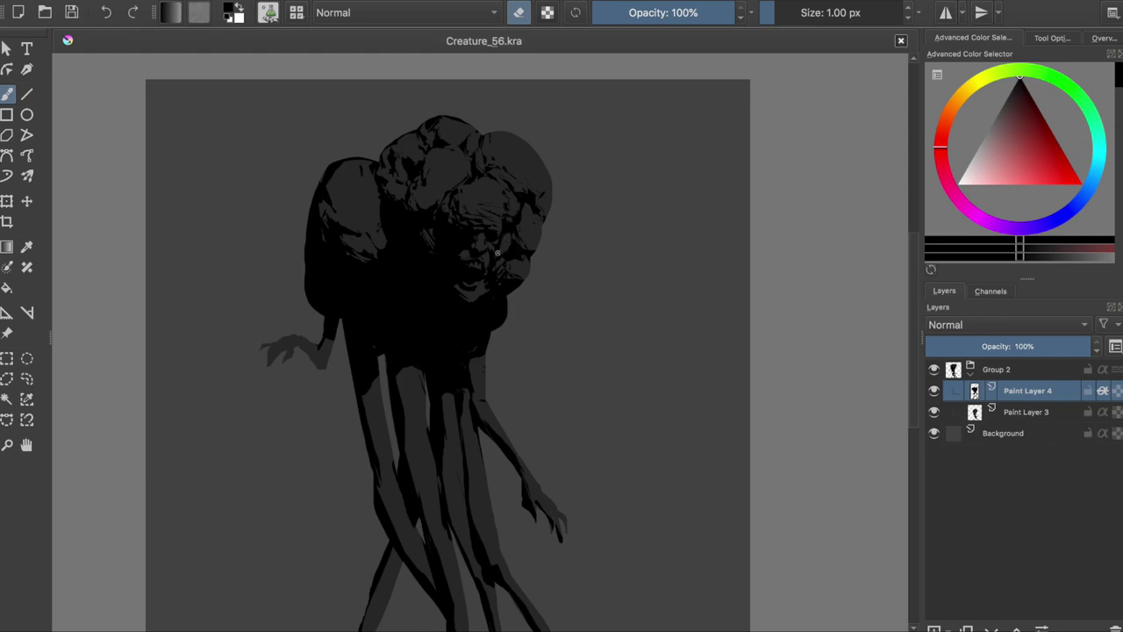
pyautogui.click(501, 240)
pyautogui.press('e')
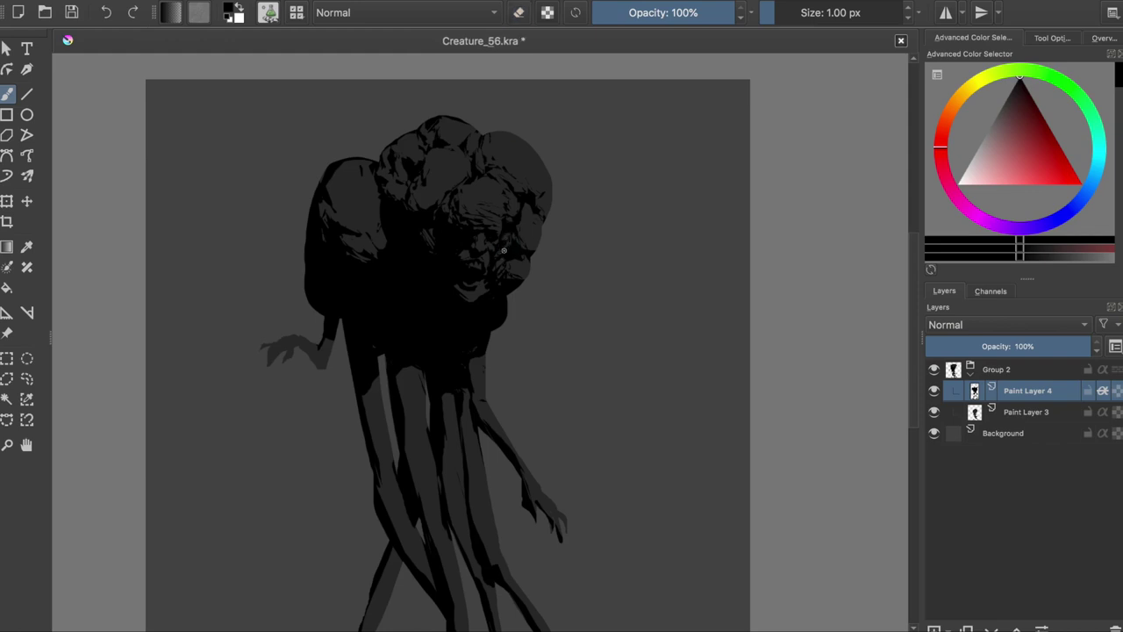
# Erase a tiny spot and a small bright streak on the faces, then save.
pyautogui.press('e')
pyautogui.hotkey('ctrl', 's')
pyautogui.click(430, 239)
pyautogui.hotkey('ctrl', 's')
pyautogui.press('m')
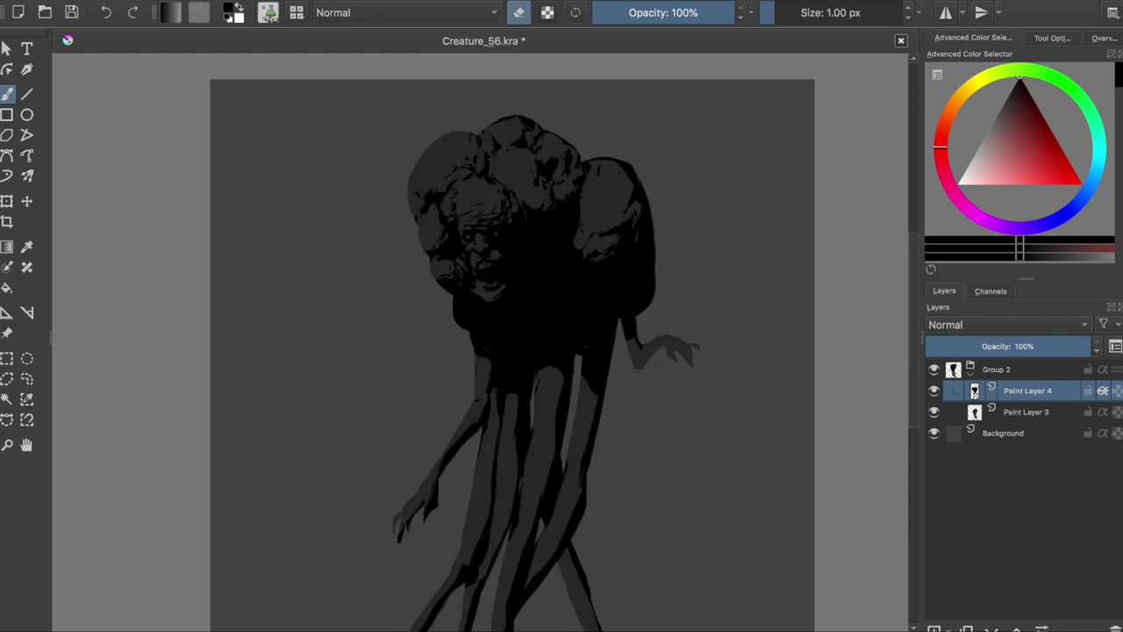
pyautogui.moveTo(470, 232); pyautogui.dragTo(503, 233)
pyautogui.press('m')
pyautogui.hotkey('ctrl', 's')
# Save and dab a small mark on the left head.
pyautogui.scroll(2, 501, 240)
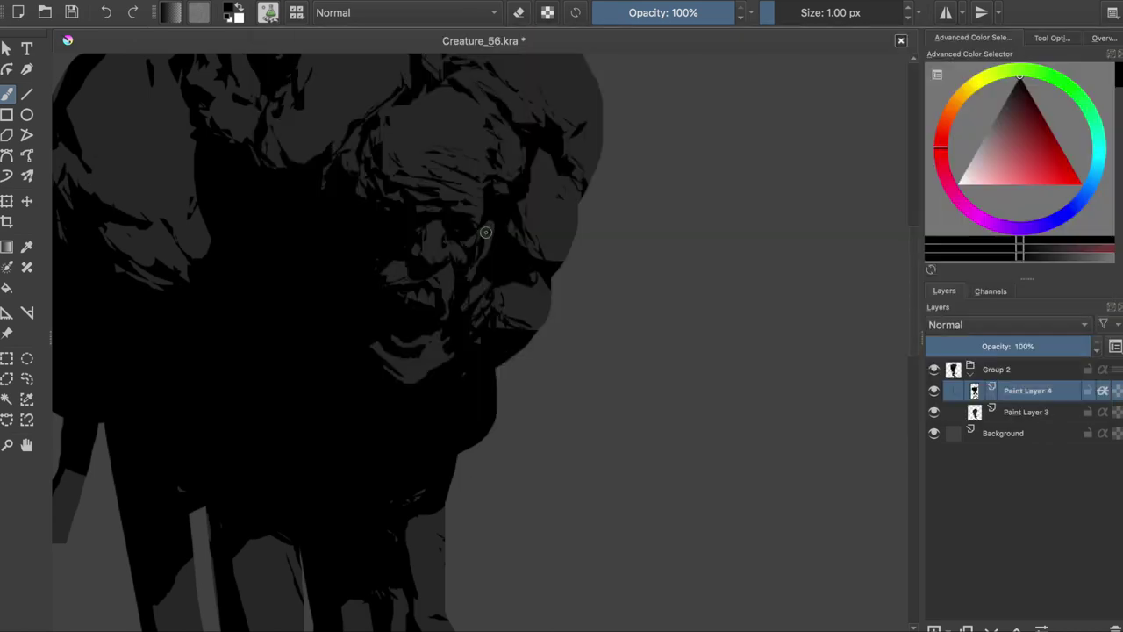
pyautogui.scroll(-2, 480, 236)
pyautogui.hotkey('ctrl', 's')
pyautogui.click(436, 200)
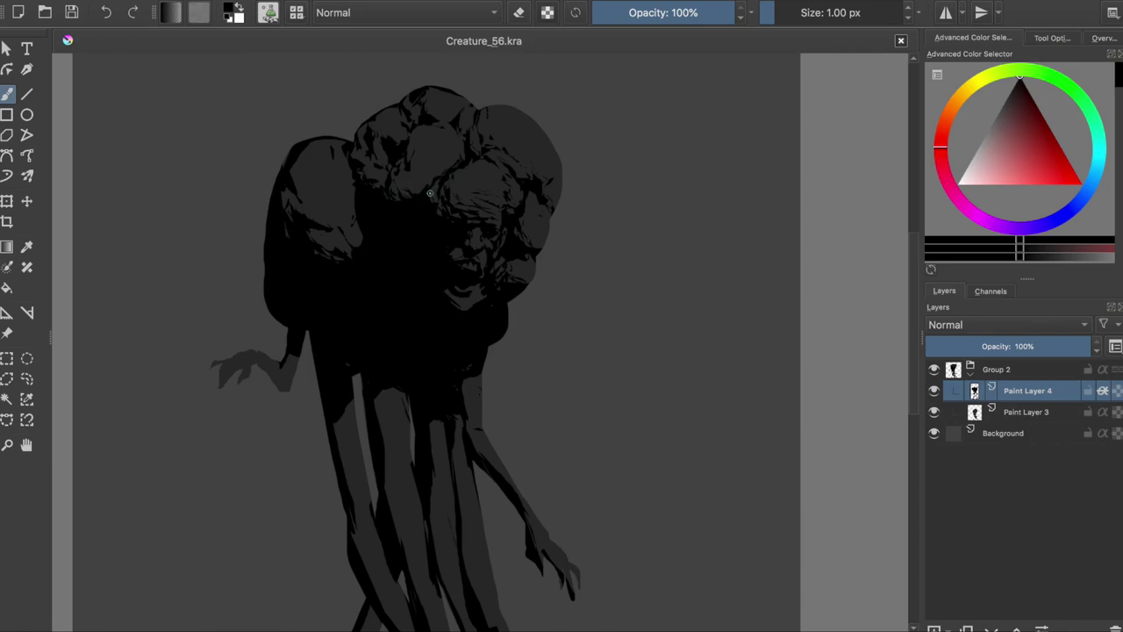
# Erase a small highlight on the lower face, check it mirrored, and save.
pyautogui.press('m')
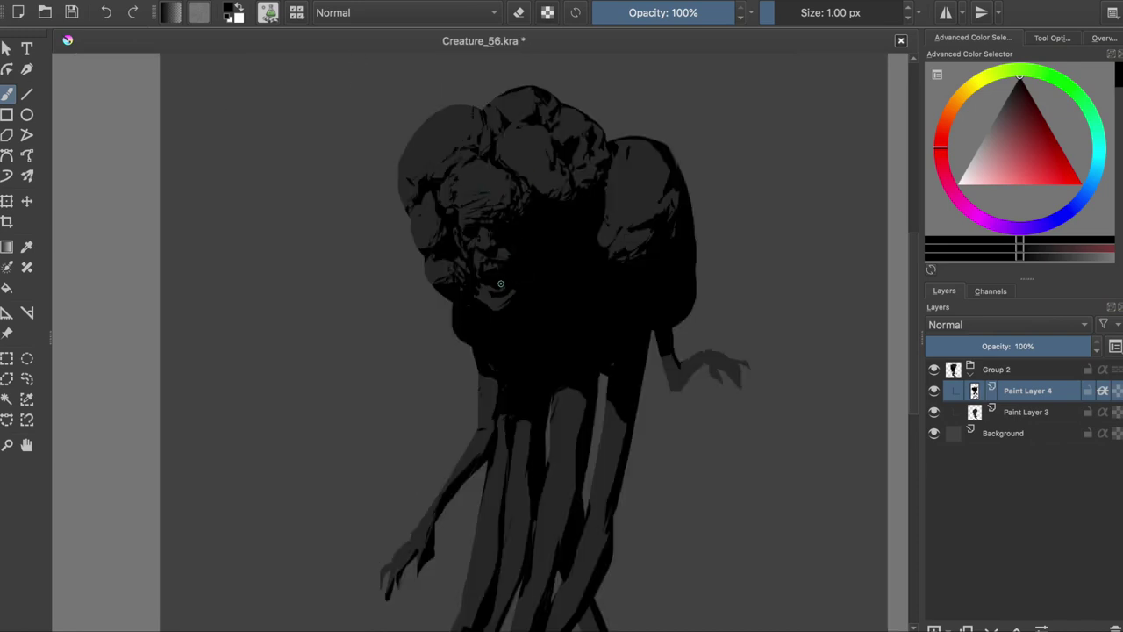
pyautogui.press('e')
pyautogui.press('m')
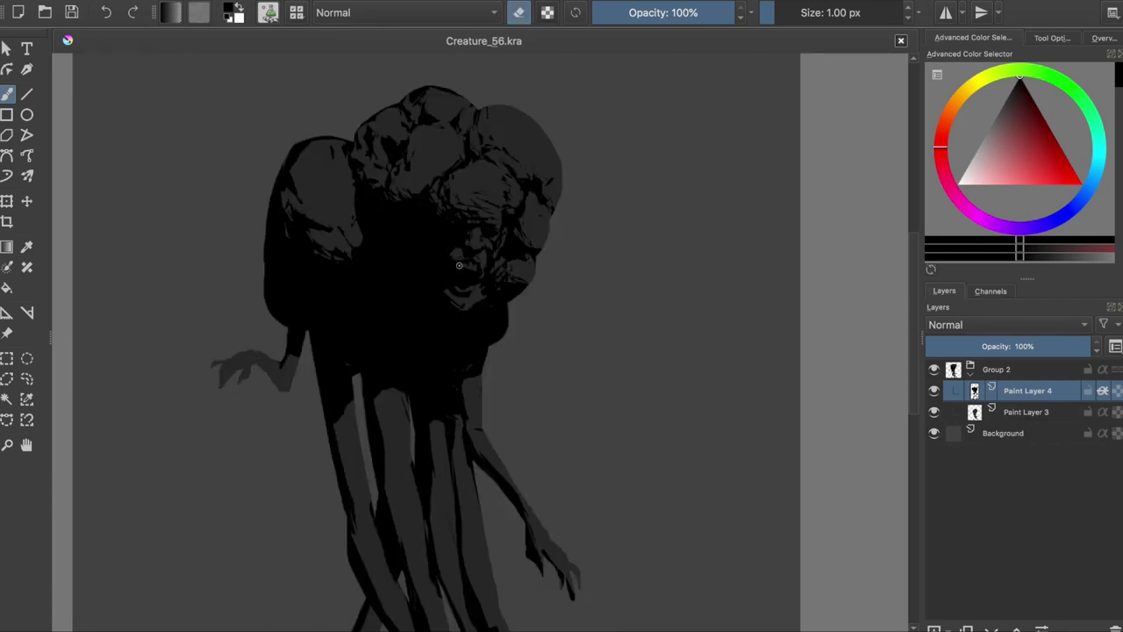
pyautogui.moveTo(458, 265); pyautogui.dragTo(456, 265)
pyautogui.press('m')
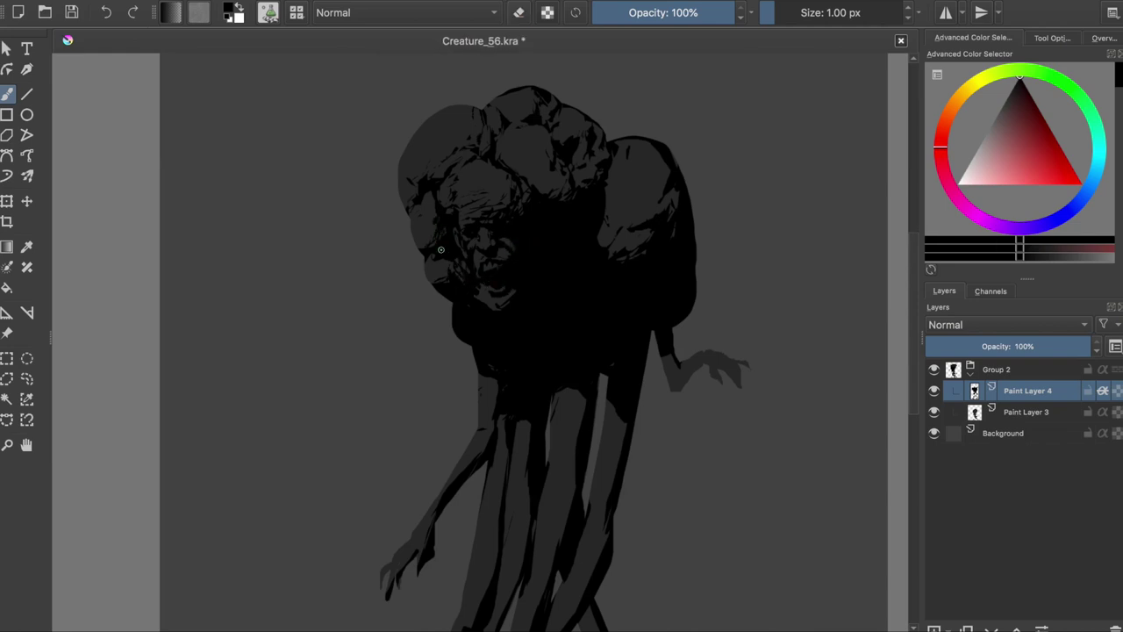
pyautogui.press('m')
pyautogui.hotkey('ctrl', 's')
pyautogui.press('e')
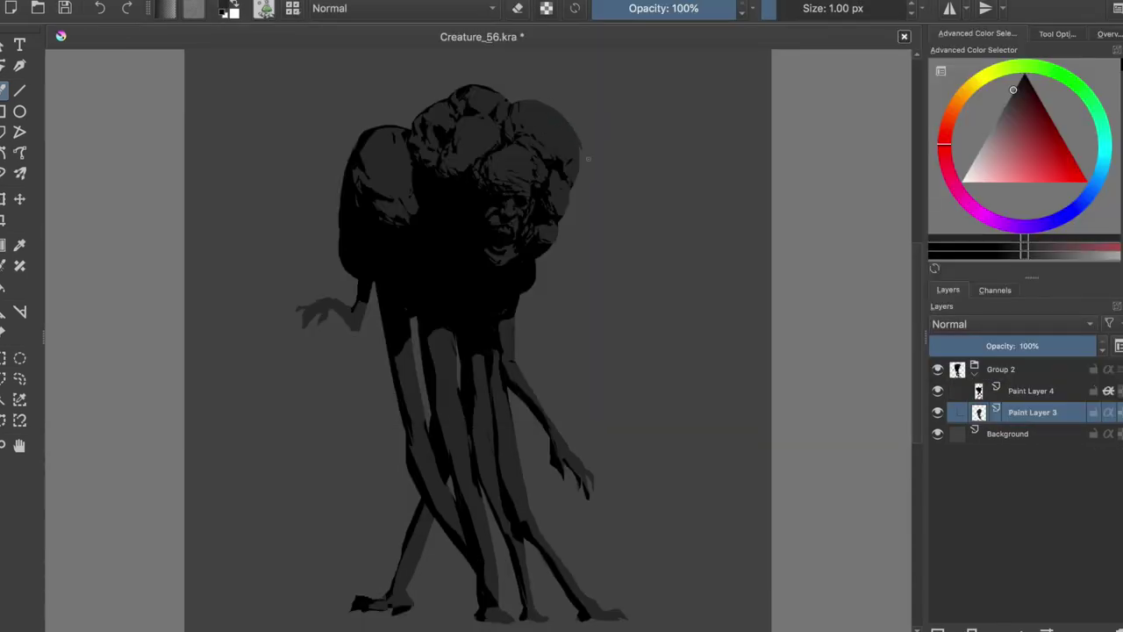
# Darken the upper head's right edge with dark strokes and save.
pyautogui.moveTo(586, 151); pyautogui.dragTo(561, 243)
pyautogui.moveTo(568, 114); pyautogui.dragTo(586, 185)
pyautogui.press('pageup')
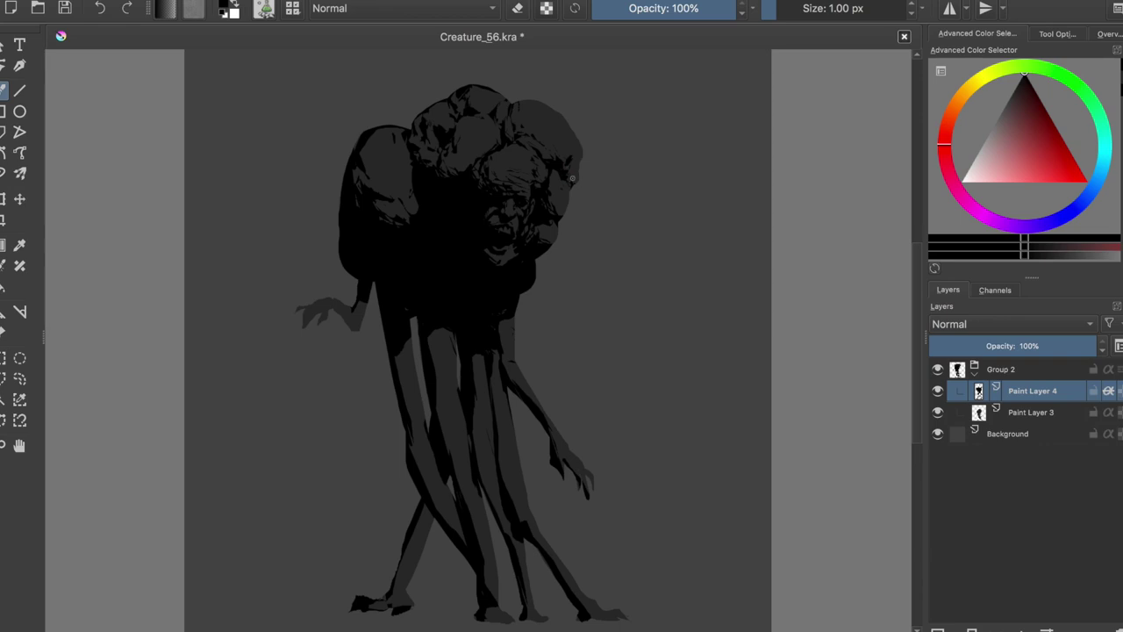
pyautogui.press('e')
pyautogui.press('e')
pyautogui.press('e')
pyautogui.press('e')
pyautogui.press('pagedown')
pyautogui.press('pageup')
pyautogui.press('e')
pyautogui.press('e')
pyautogui.press('e')
pyautogui.press('e')
pyautogui.press('e')
pyautogui.press('e')
pyautogui.hotkey('ctrl', 's')
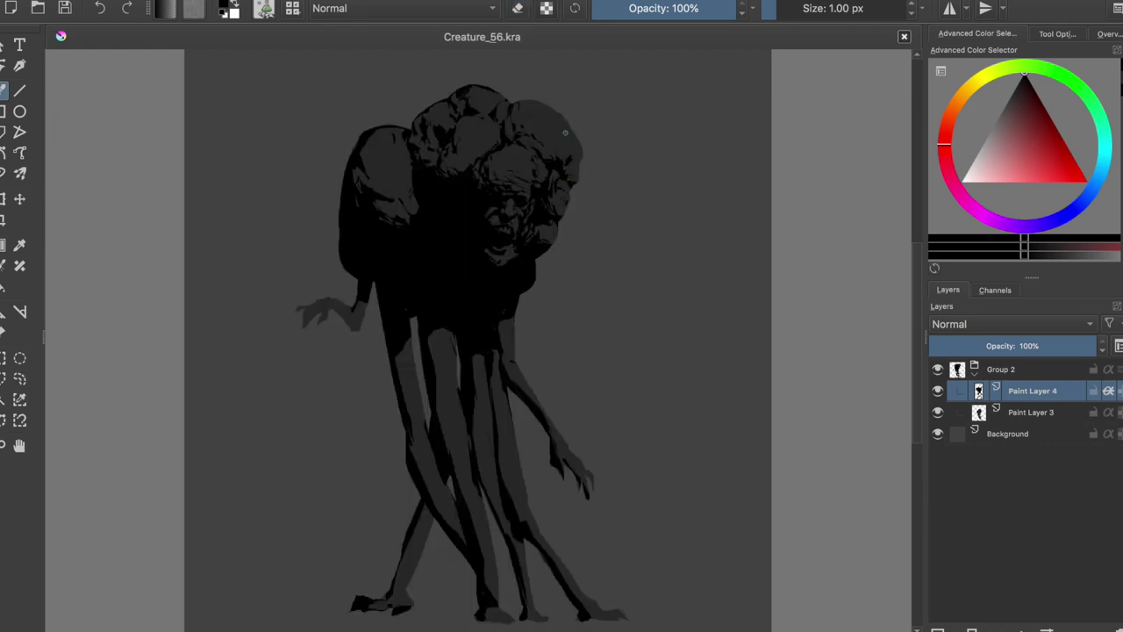
# Paint small dark marks forming a skull-like face on the upper head, checking it mirrored, and save.
pyautogui.moveTo(552, 137); pyautogui.dragTo(547, 155)
pyautogui.press('m')
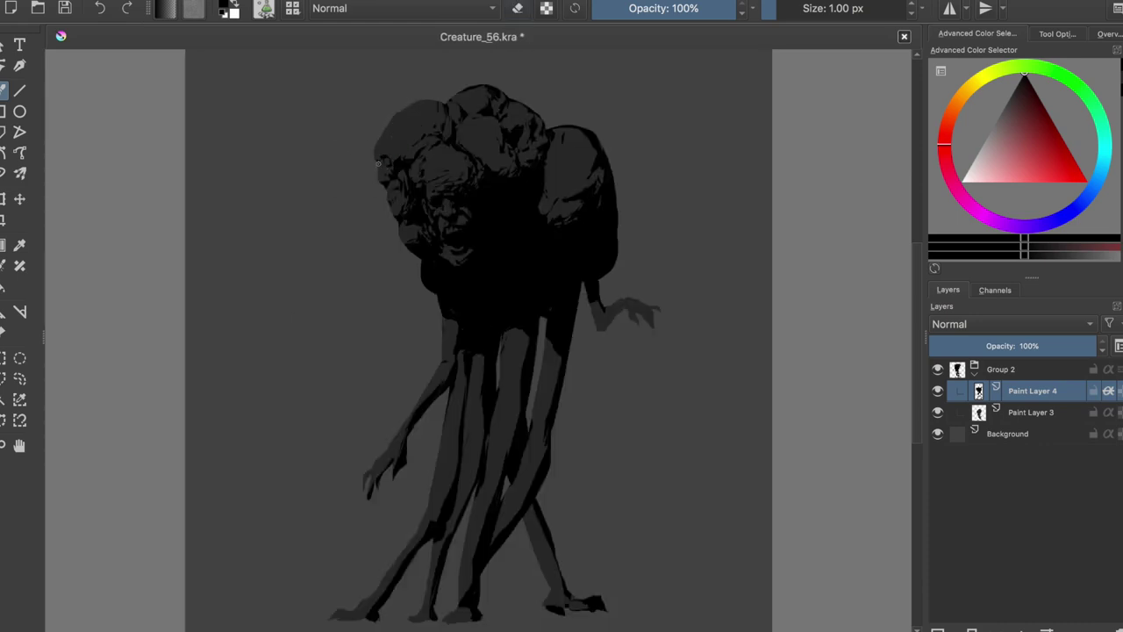
pyautogui.hotkey('ctrl', 'z')
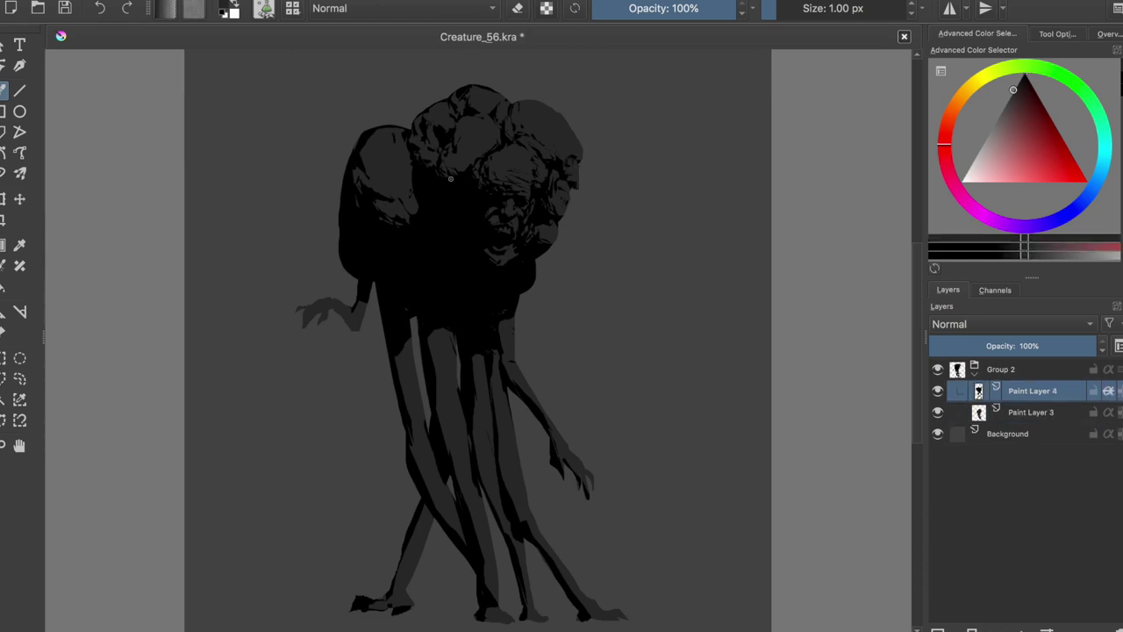
pyautogui.press('e')
pyautogui.press('e')
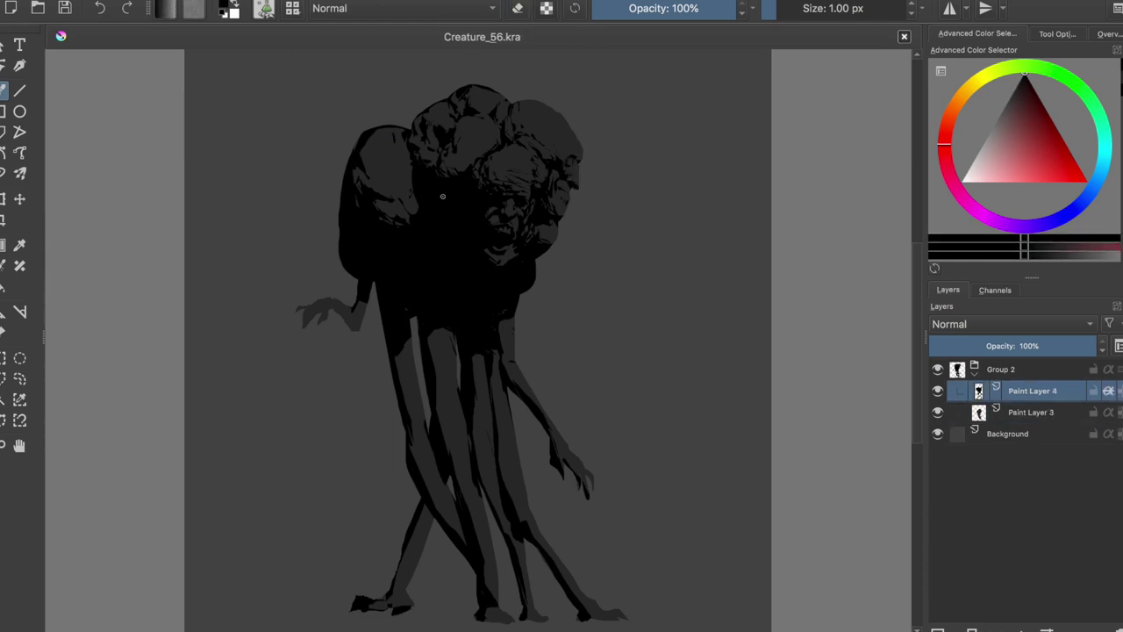
pyautogui.moveTo(425, 120); pyautogui.dragTo(428, 139)
pyautogui.press('e')
pyautogui.press('e')
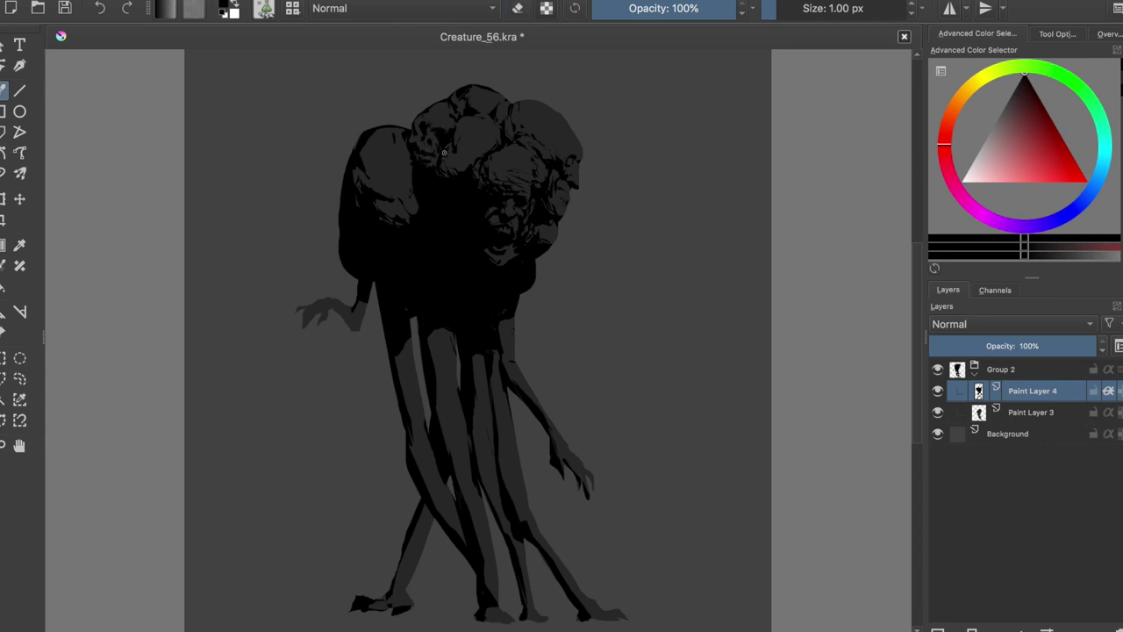
pyautogui.press('e')
pyautogui.press('e')
pyautogui.press('e')
pyautogui.press('e')
pyautogui.press('e')
pyautogui.press('e')
pyautogui.press('e')
pyautogui.press('m')
pyautogui.hotkey('ctrl', 's')
pyautogui.click(523, 143)
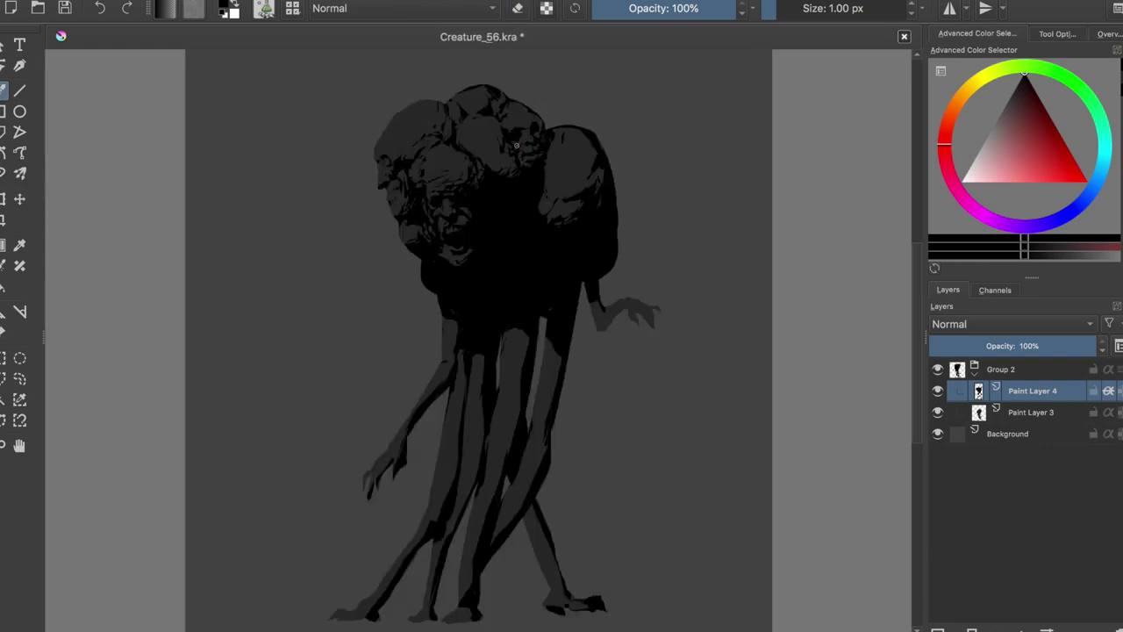
pyautogui.hotkey('ctrl', 's')
pyautogui.click(532, 154)
pyautogui.hotkey('ctrl', 's')
pyautogui.press('m')
pyautogui.moveTo(410, 196); pyautogui.dragTo(417, 179)
pyautogui.press('e')
pyautogui.hotkey('ctrl', 's')
pyautogui.hotkey('ctrl', 'z')
pyautogui.hotkey('ctrl', 'shift', 'z')
pyautogui.hotkey('ctrl', 'z')
pyautogui.hotkey('ctrl', 'shift', 'z')
pyautogui.press('e')
pyautogui.moveTo(462, 113); pyautogui.dragTo(444, 125)
pyautogui.hotkey('ctrl', 's')
pyautogui.press('m')
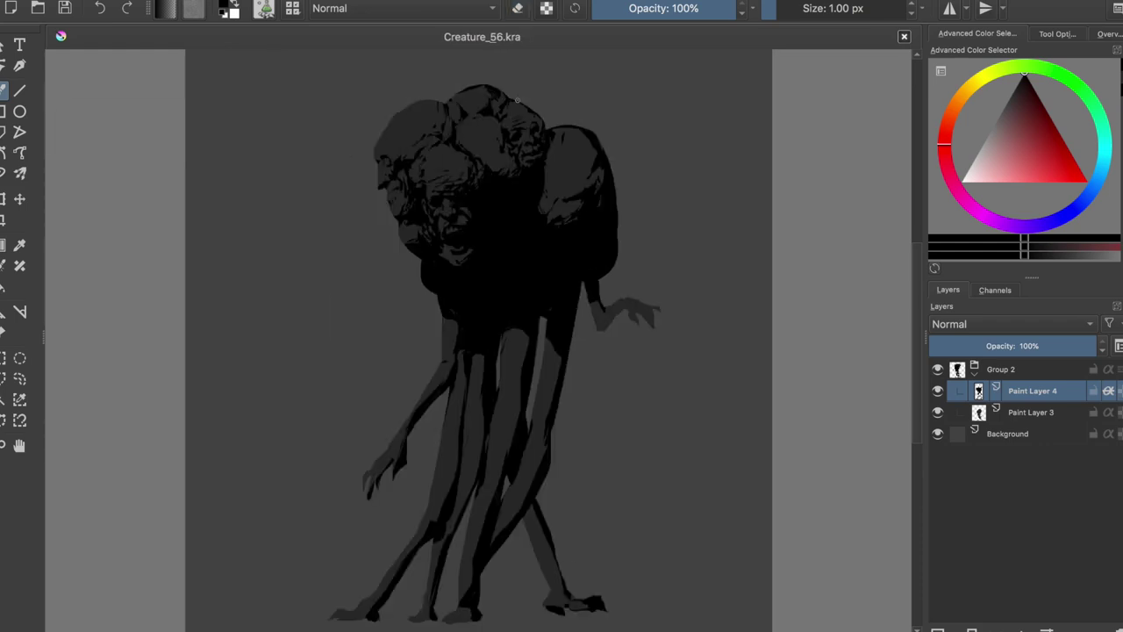
pyautogui.hotkey('ctrl', 'z')
pyautogui.hotkey('ctrl', 'shift', 'z')
pyautogui.hotkey('ctrl', 'z')
pyautogui.press('e')
pyautogui.hotkey('ctrl', 'z')
pyautogui.hotkey('ctrl', 'z')
pyautogui.press('m')
pyautogui.press('pagedown')
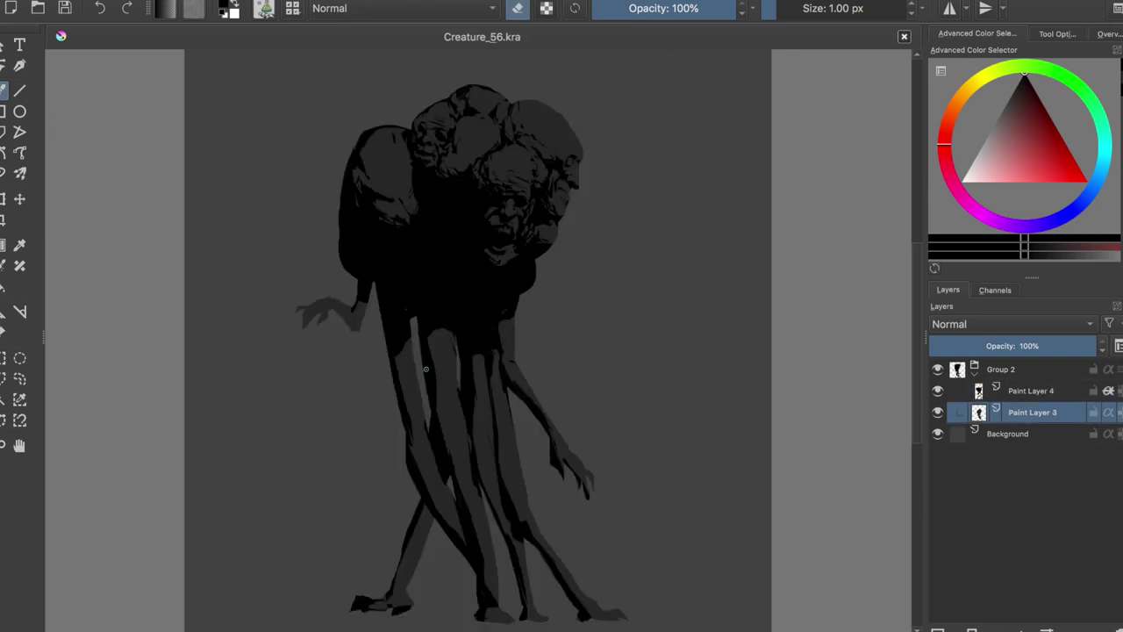
pyautogui.press('e')
pyautogui.moveTo(613, 208); pyautogui.dragTo(586, 308)
pyautogui.hotkey('ctrl', 'z')
pyautogui.hotkey('ctrl', 'z')
pyautogui.moveTo(388, 107); pyautogui.dragTo(413, 130)
pyautogui.hotkey('ctrl', 'z')
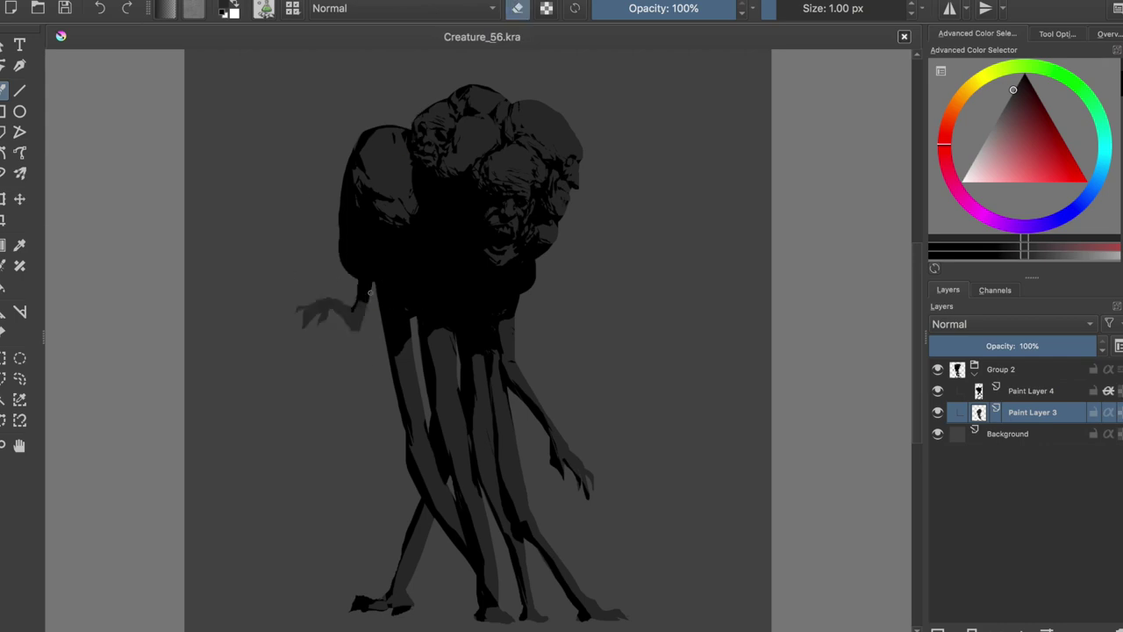
pyautogui.press('m')
pyautogui.press('m')
pyautogui.press('pageup')
# Darken the lower edge of the left arm on Paint Layer 4.
pyautogui.click(360, 299)
pyautogui.scroll(2, 356, 334)
pyautogui.press('pagedown')
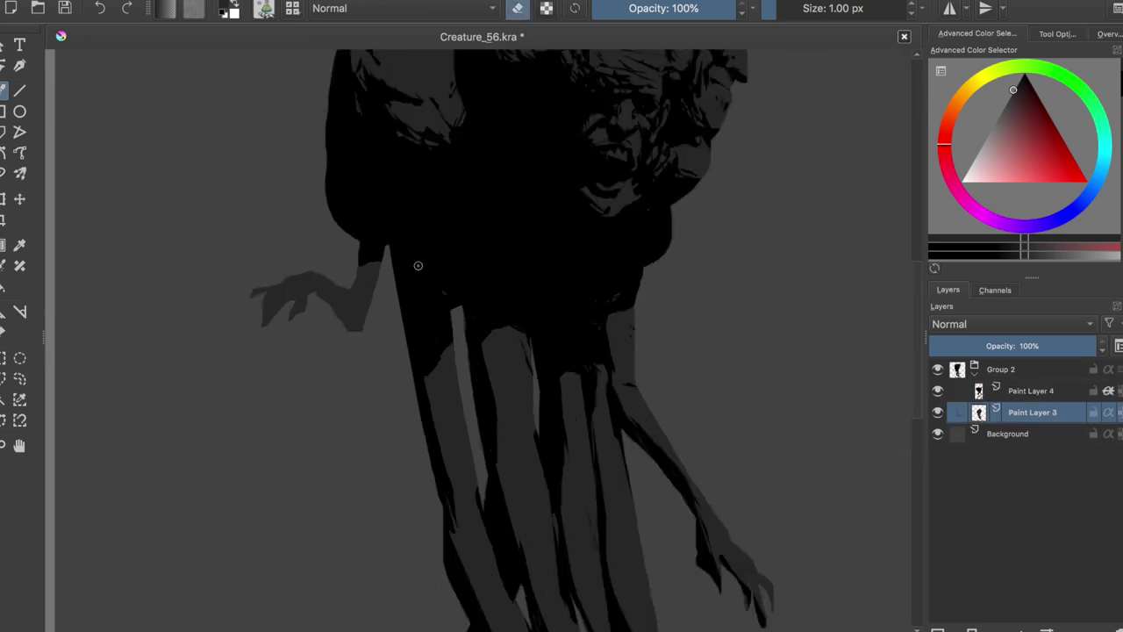
pyautogui.press('pageup')
pyautogui.moveTo(318, 291); pyautogui.dragTo(362, 330)
pyautogui.moveTo(377, 263)
pyautogui.mouseDown()
pyautogui.moveTo(364, 321)
pyautogui.moveTo(348, 297)
pyautogui.moveTo(363, 274)
pyautogui.mouseUp()
pyautogui.press('e')
pyautogui.press('e')
# Reshape the grey left hand's outline on Paint Layer 3 and save.
pyautogui.press('pagedown')
pyautogui.keyDown('ctrl'); pyautogui.click(263, 318); pyautogui.keyUp('ctrl')
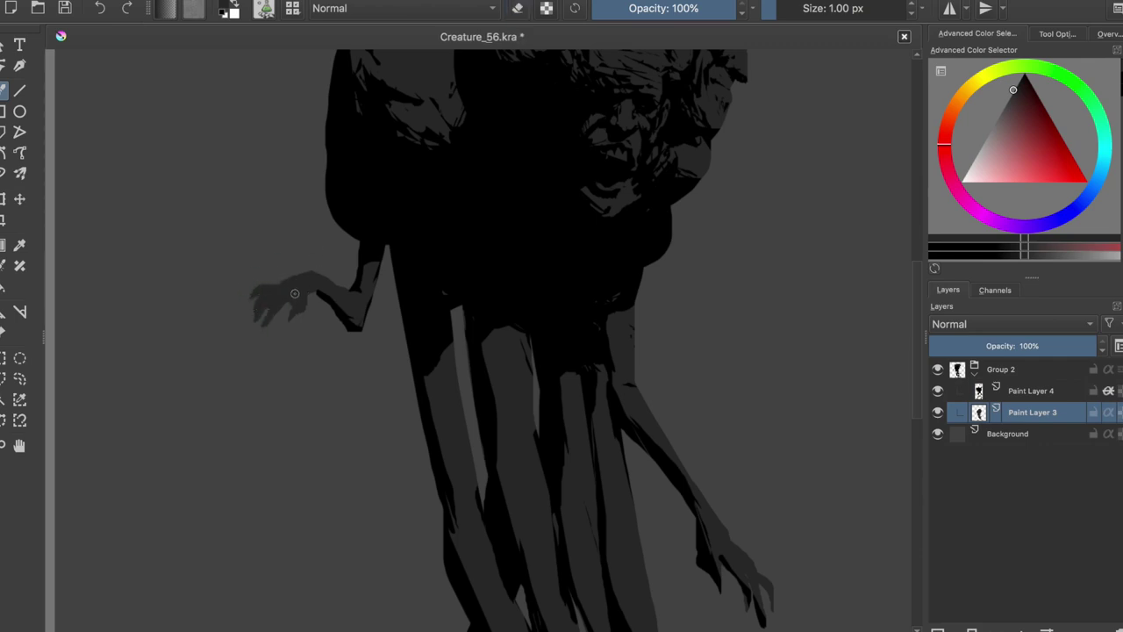
pyautogui.press('e')
pyautogui.moveTo(299, 307)
pyautogui.mouseDown()
pyautogui.moveTo(288, 317)
pyautogui.moveTo(305, 327)
pyautogui.mouseUp()
pyautogui.press('e')
pyautogui.press('e')
pyautogui.press('e')
pyautogui.hotkey('ctrl', 's')
# Paint darker definition on the left hand's fingers in black, check it mirrored, and save.
pyautogui.press('pageup')
pyautogui.keyDown('ctrl'); pyautogui.click(444, 194); pyautogui.keyUp('ctrl')
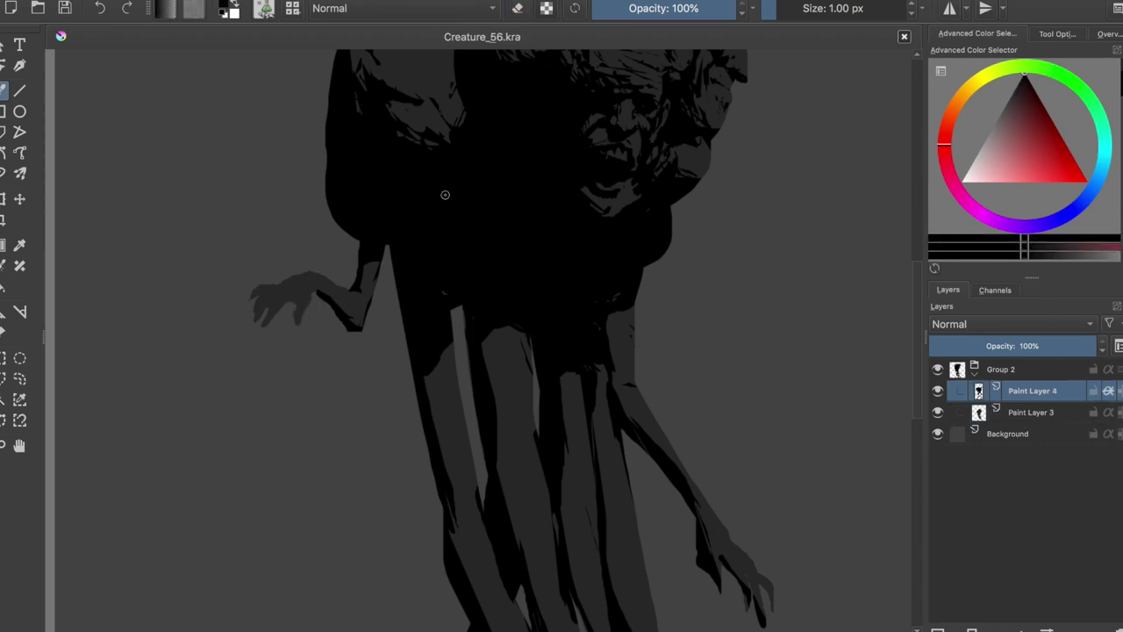
pyautogui.moveTo(276, 323); pyautogui.dragTo(252, 293)
pyautogui.keyDown('ctrl'); pyautogui.click(314, 297); pyautogui.keyUp('ctrl')
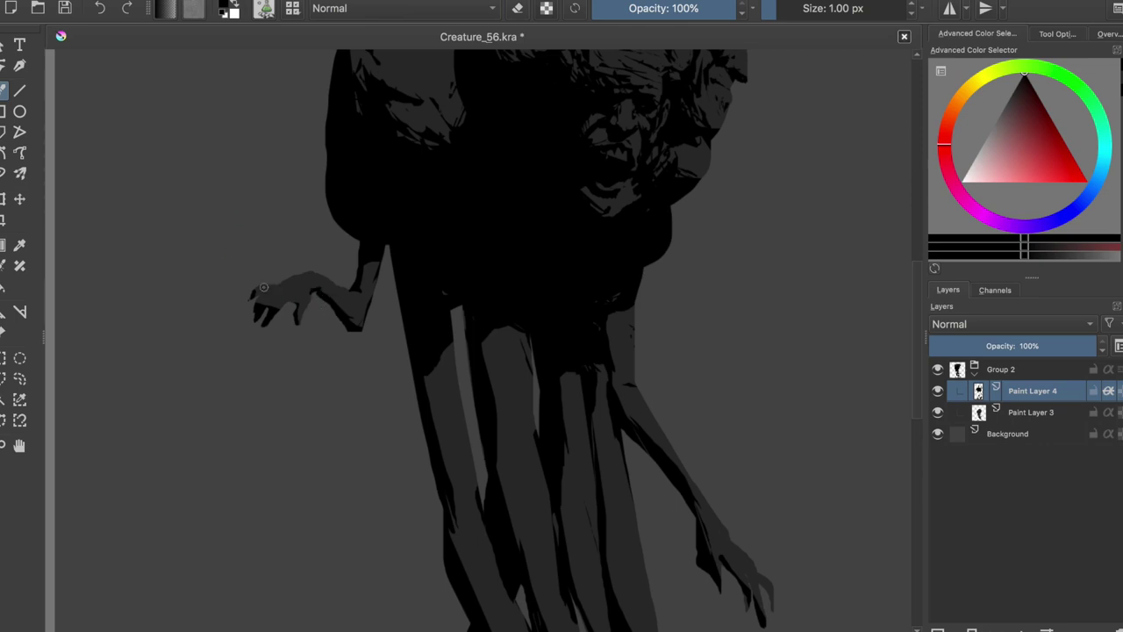
pyautogui.scroll(2, 269, 282)
pyautogui.press('e')
pyautogui.moveTo(253, 314); pyautogui.dragTo(277, 281)
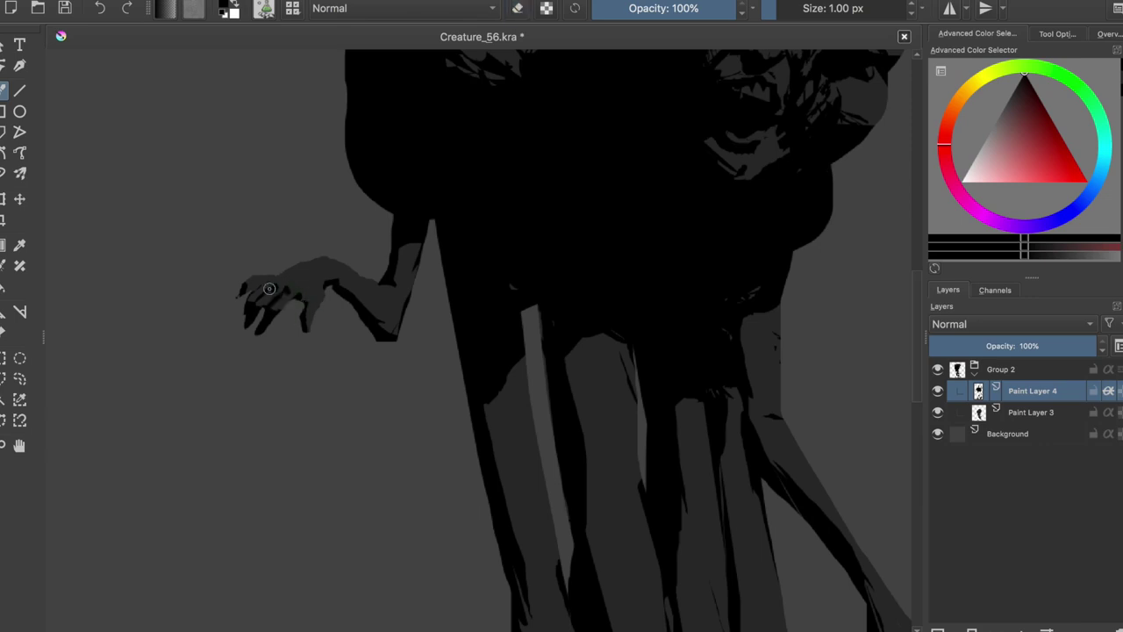
pyautogui.press('e')
pyautogui.press('e')
pyautogui.press('e')
pyautogui.press('e')
pyautogui.press('e')
pyautogui.press('e')
pyautogui.press('e')
pyautogui.press('e')
pyautogui.press('e')
pyautogui.press('e')
pyautogui.press('e')
pyautogui.press('e')
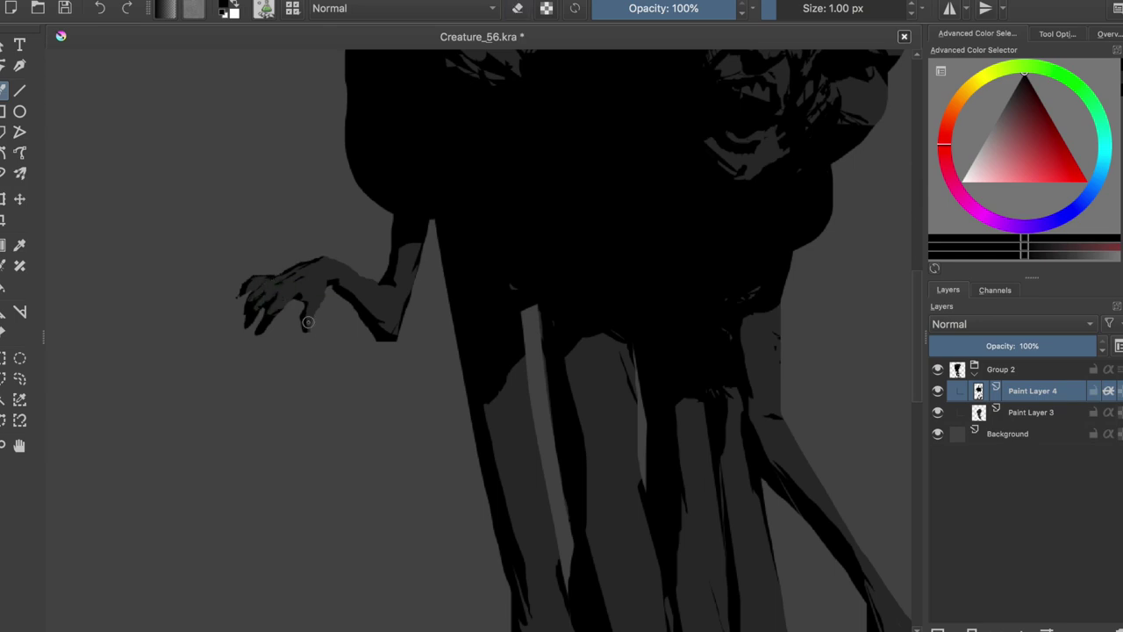
pyautogui.press('m')
pyautogui.hotkey('ctrl', 's')
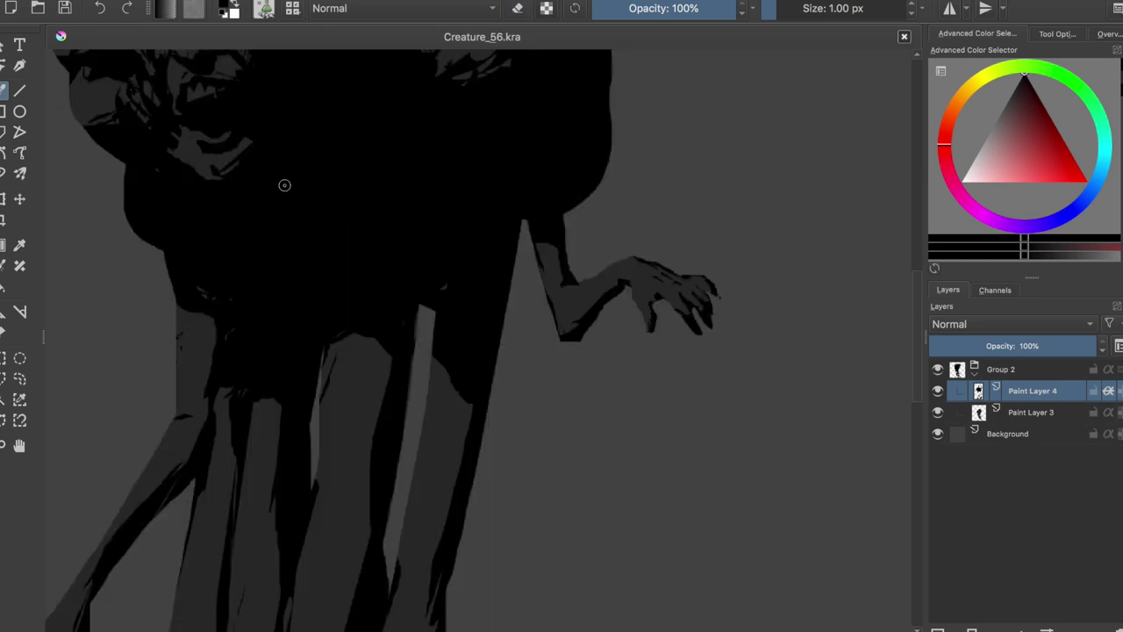
# Add a dark stroke along the right arm and save.
pyautogui.moveTo(540, 235); pyautogui.dragTo(547, 276)
pyautogui.hotkey('ctrl', 's')
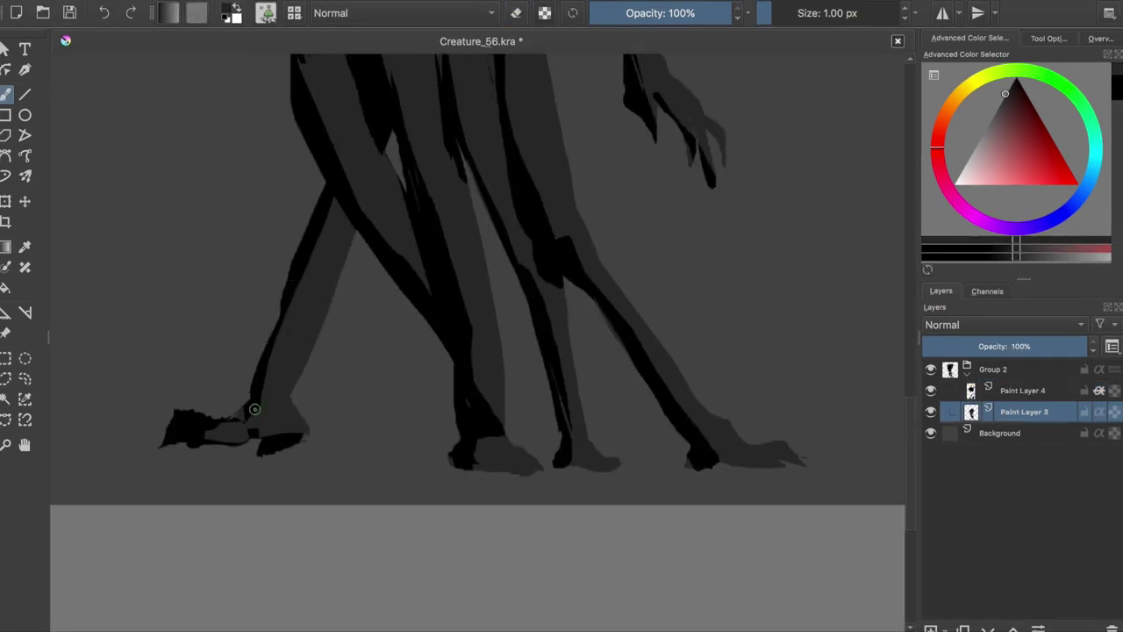
pyautogui.press('pagedown')
pyautogui.press('e')
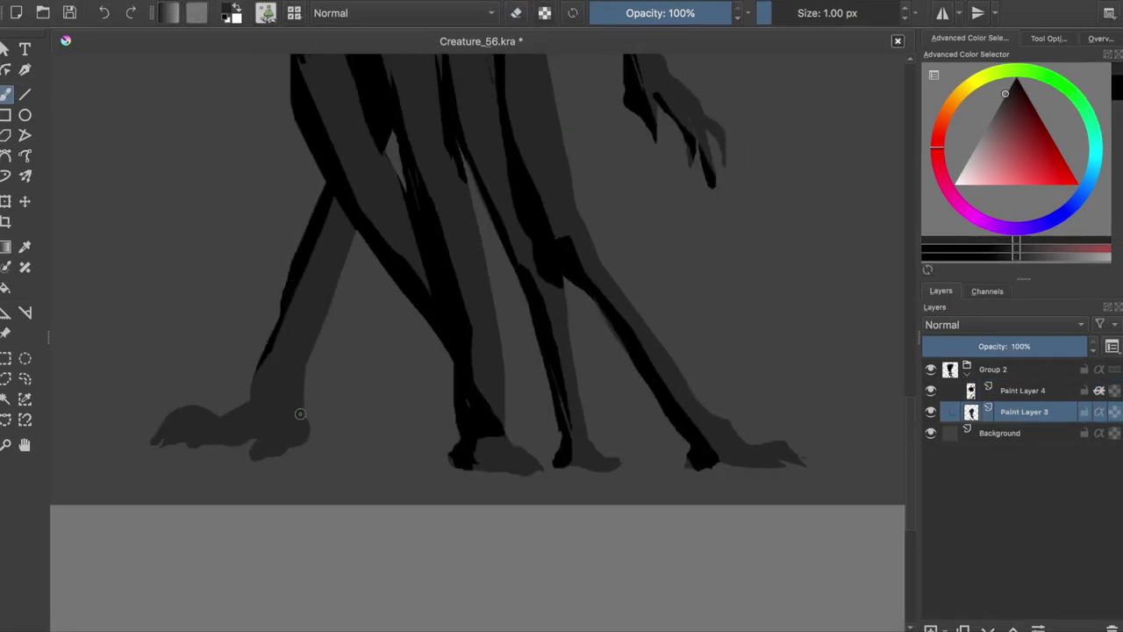
# Darken the left foot's heel and underside with black strokes on Paint Layer 4.
pyautogui.moveTo(300, 413); pyautogui.dragTo(335, 399)
pyautogui.press('pageup')
pyautogui.press('pagedown')
pyautogui.press('pageup')
pyautogui.moveTo(289, 423)
pyautogui.mouseDown()
pyautogui.moveTo(296, 436)
pyautogui.moveTo(219, 445)
pyautogui.moveTo(189, 435)
pyautogui.mouseUp()
pyautogui.moveTo(270, 393); pyautogui.dragTo(297, 386)
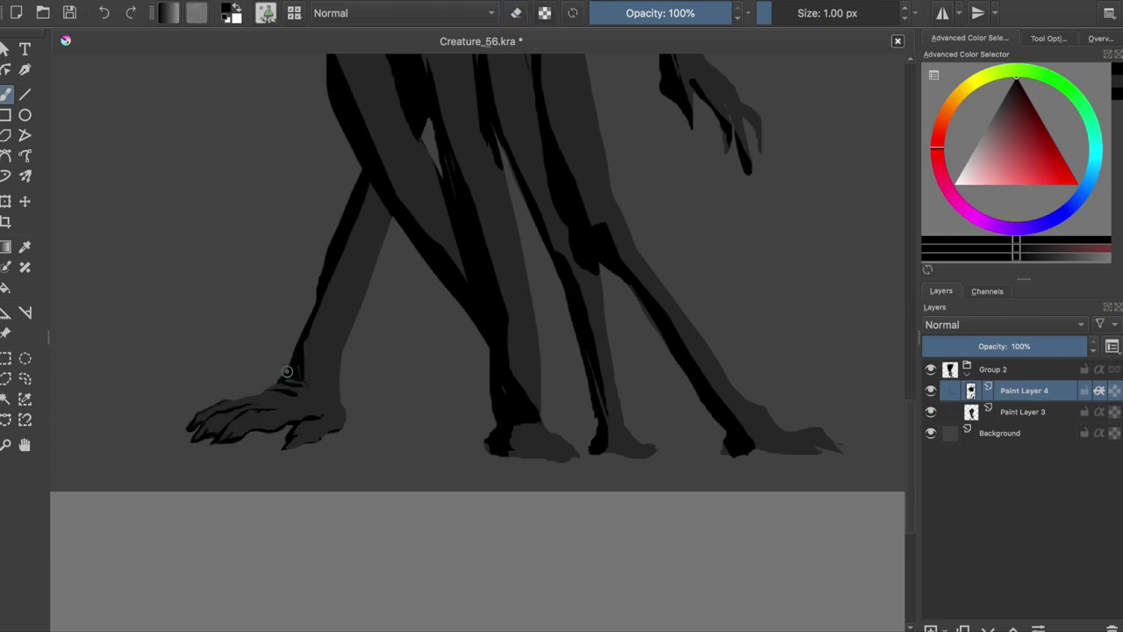
pyautogui.moveTo(299, 436); pyautogui.dragTo(286, 443)
# Check the left foot in mirrored view and save the painting.
pyautogui.press('e')
pyautogui.press('e')
pyautogui.press('e')
pyautogui.press('m')
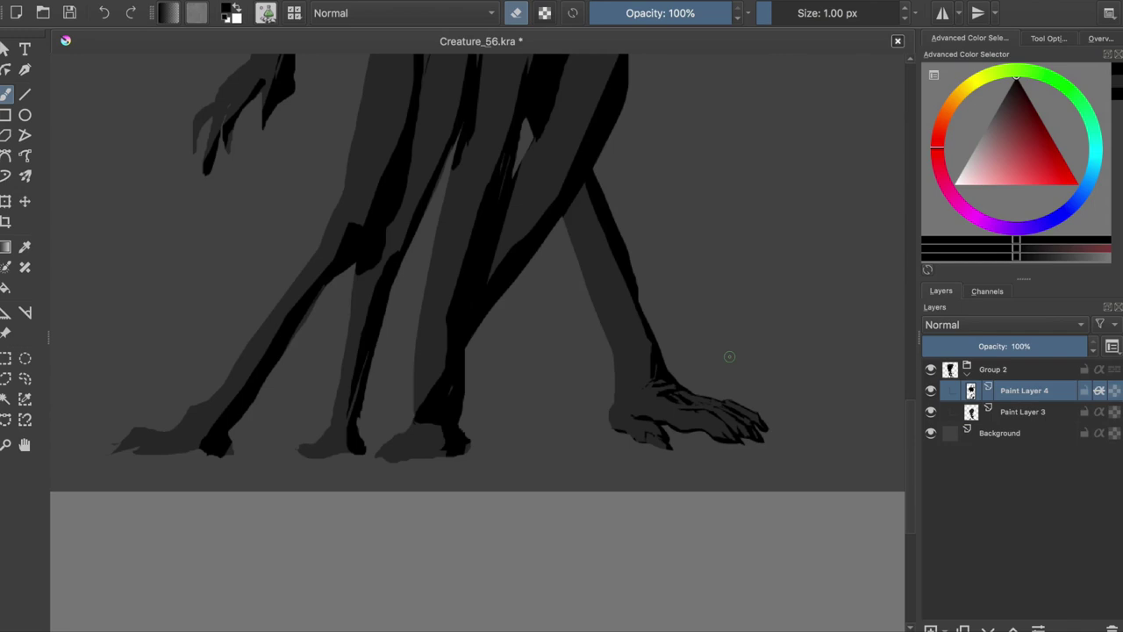
pyautogui.press('pagedown')
pyautogui.press('e')
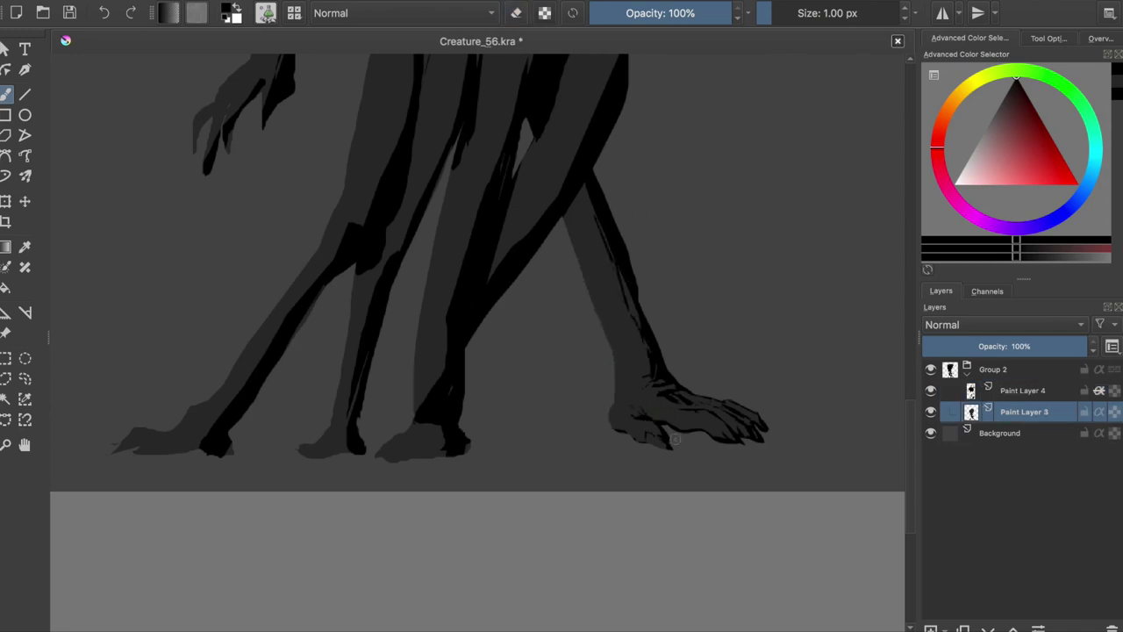
pyautogui.press('pageup')
pyautogui.press('m')
pyautogui.hotkey('ctrl', 's')
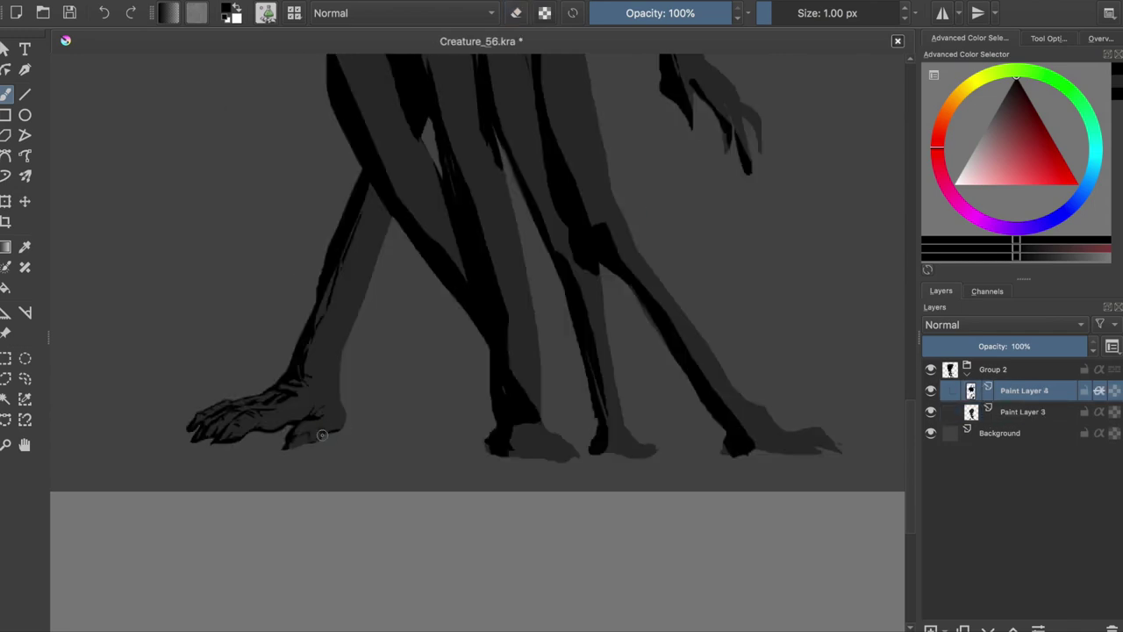
# Draw dark toes and claws along the central foot's edge on Paint Layer 4.
pyautogui.scroll(2, 324, 259)
pyautogui.click(1022, 412)
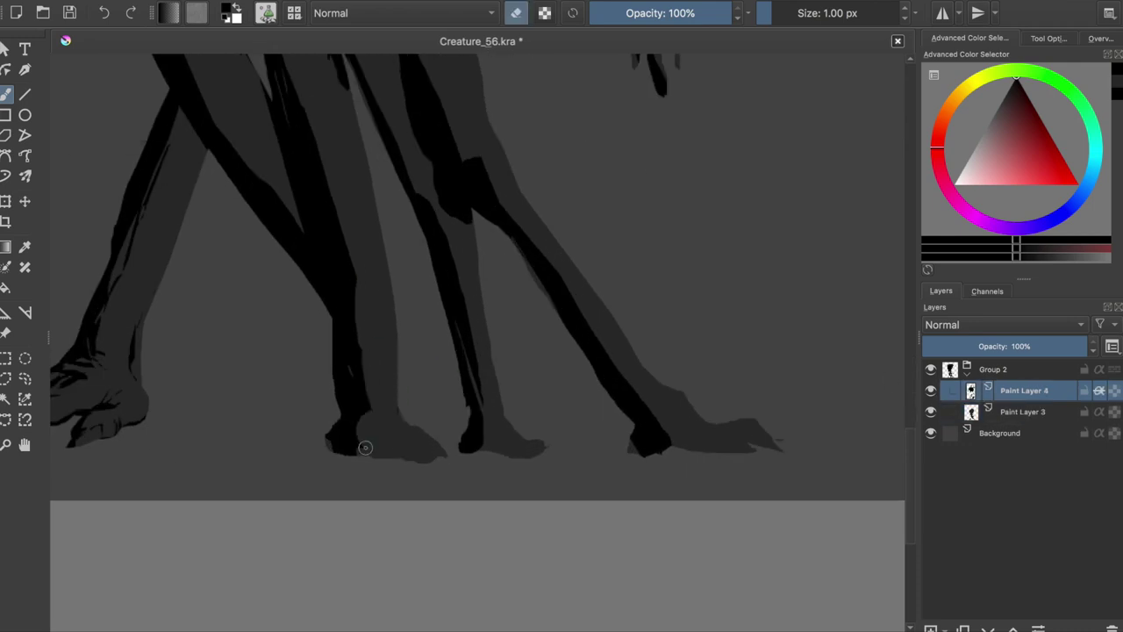
pyautogui.click(971, 393)
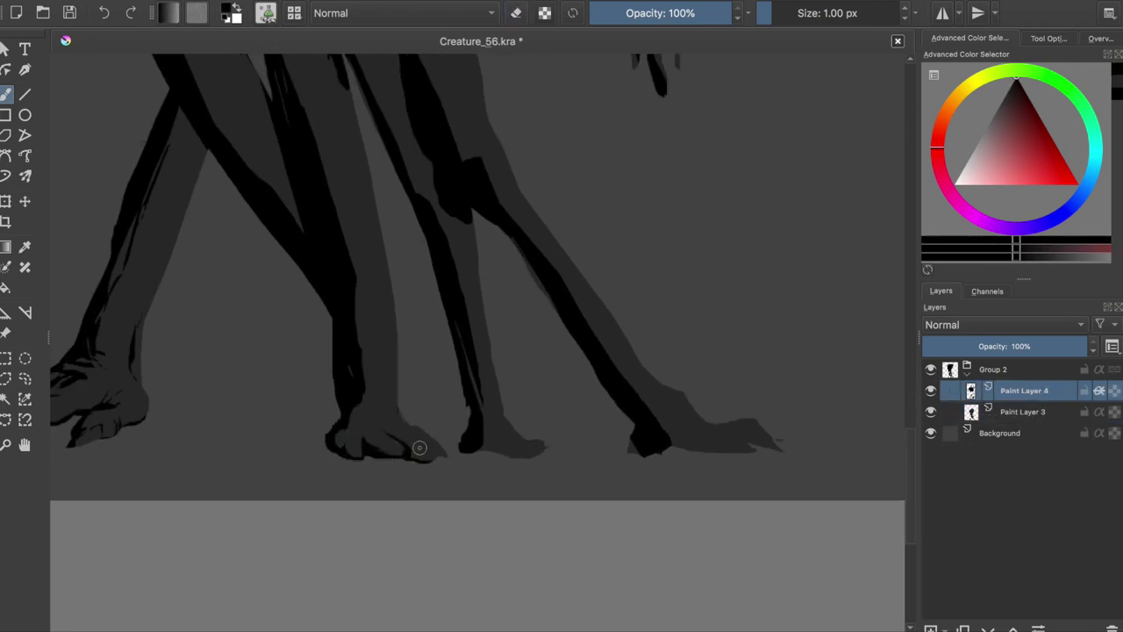
pyautogui.moveTo(345, 437)
pyautogui.mouseDown()
pyautogui.moveTo(358, 451)
pyautogui.moveTo(419, 456)
pyautogui.mouseUp()
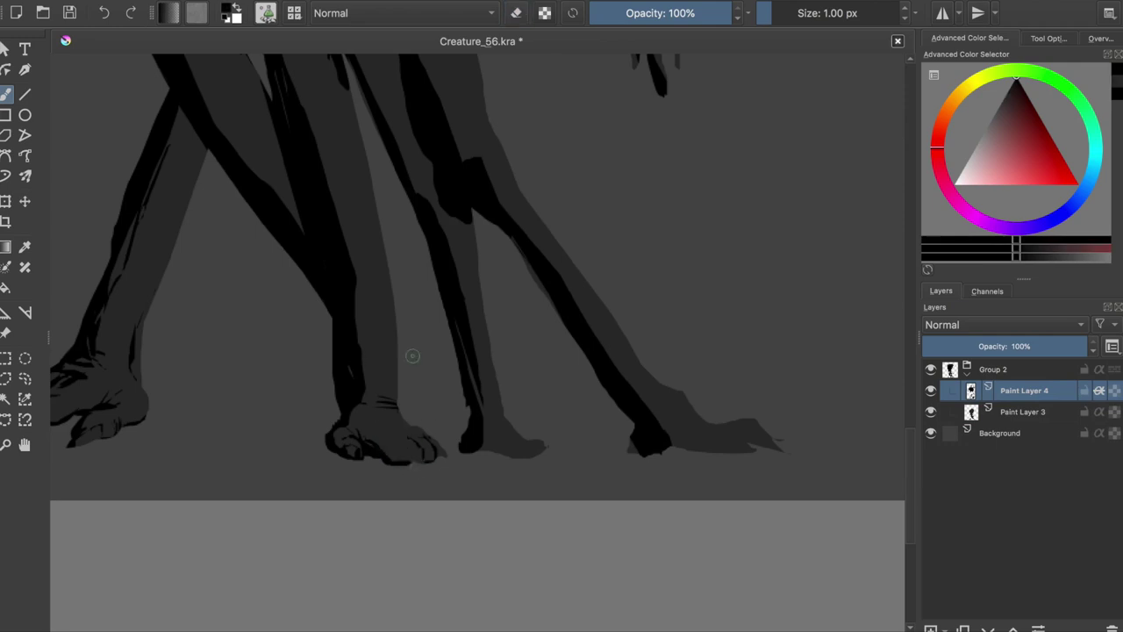
pyautogui.moveTo(333, 448); pyautogui.dragTo(430, 465)
# Carve refined lines into the central foot's toes with the eraser and zoom out to check the legs.
pyautogui.press('pagedown')
pyautogui.press('pageup')
pyautogui.press('pagedown')
pyautogui.press('pageup')
pyautogui.press('e')
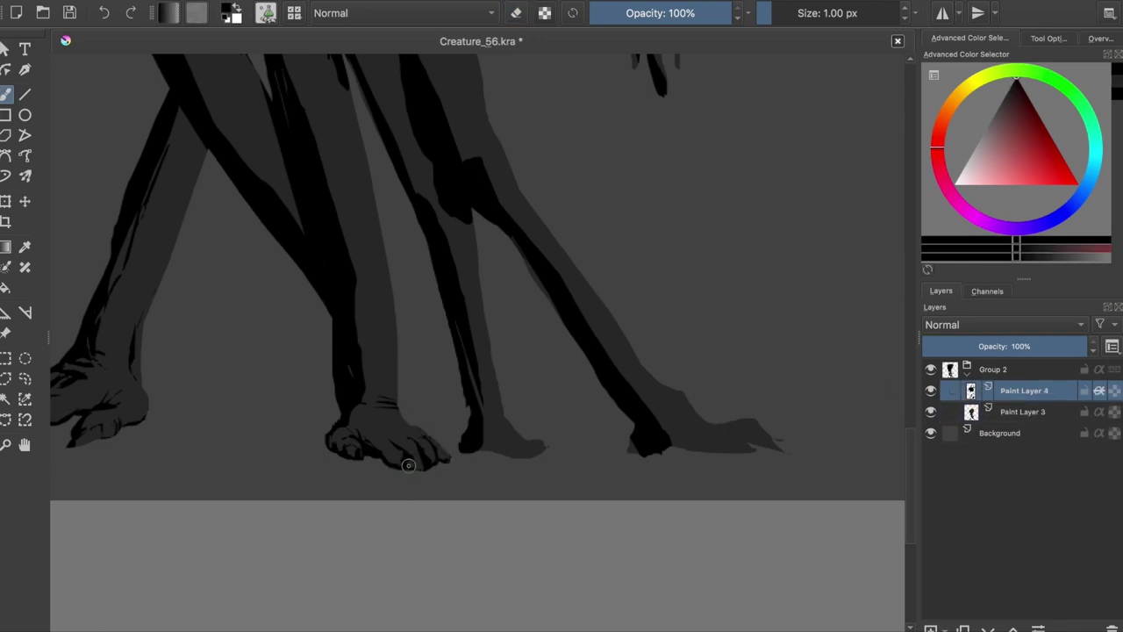
pyautogui.moveTo(424, 466); pyautogui.dragTo(444, 458)
pyautogui.press('e')
pyautogui.press('-')
pyautogui.press('pagedown')
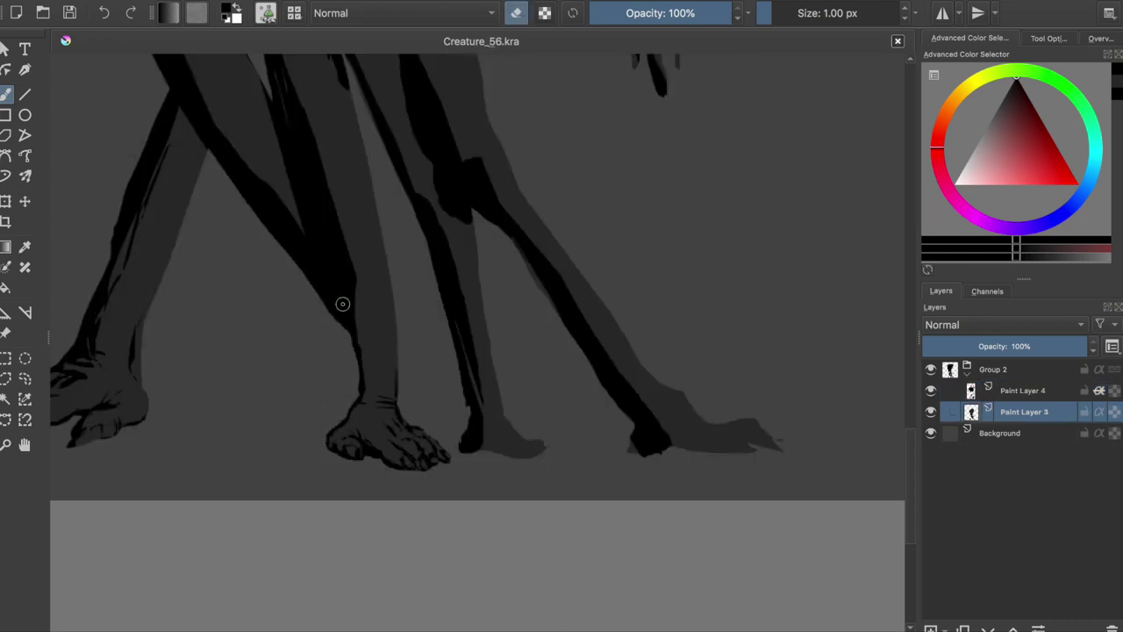
pyautogui.press('e')
pyautogui.scroll(2, 183, 336)
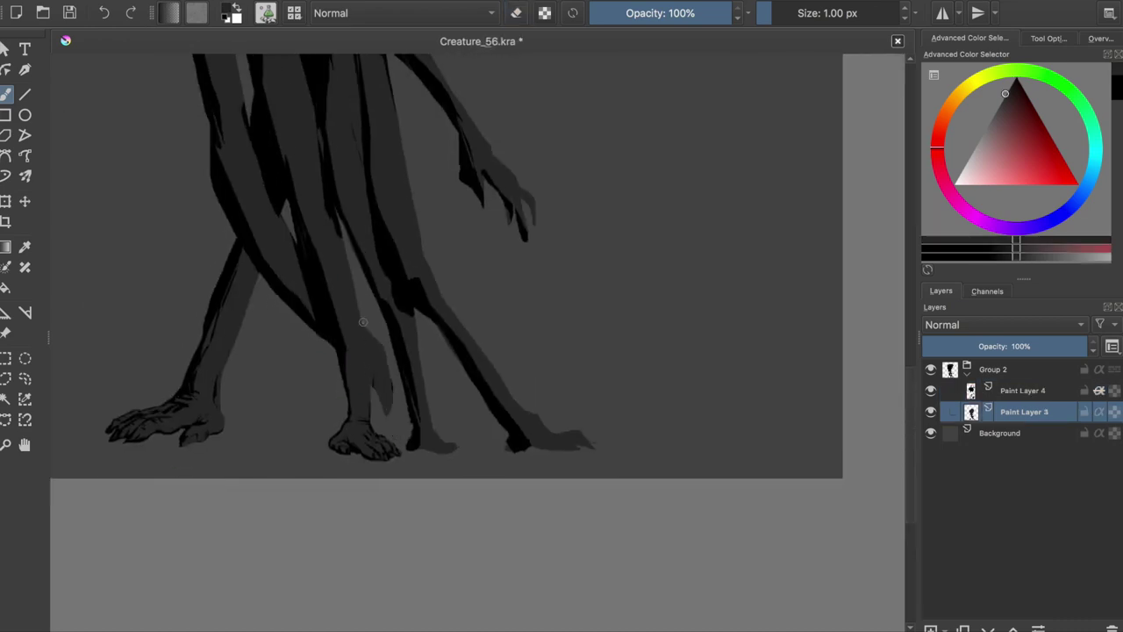
# Repaint the small hand hanging beside the central foot, zoomed in, and save.
pyautogui.press('pageup')
pyautogui.press('+')
pyautogui.press('e')
pyautogui.press('+')
pyautogui.press('pagedown')
pyautogui.moveTo(387, 386); pyautogui.dragTo(398, 422)
pyautogui.press('pageup')
pyautogui.press('+')
pyautogui.press('pagedown')
pyautogui.press('pageup')
pyautogui.hotkey('ctrl', 's')
# Erase parts of the leg strokes on Paint Layer 3.
pyautogui.press('pagedown')
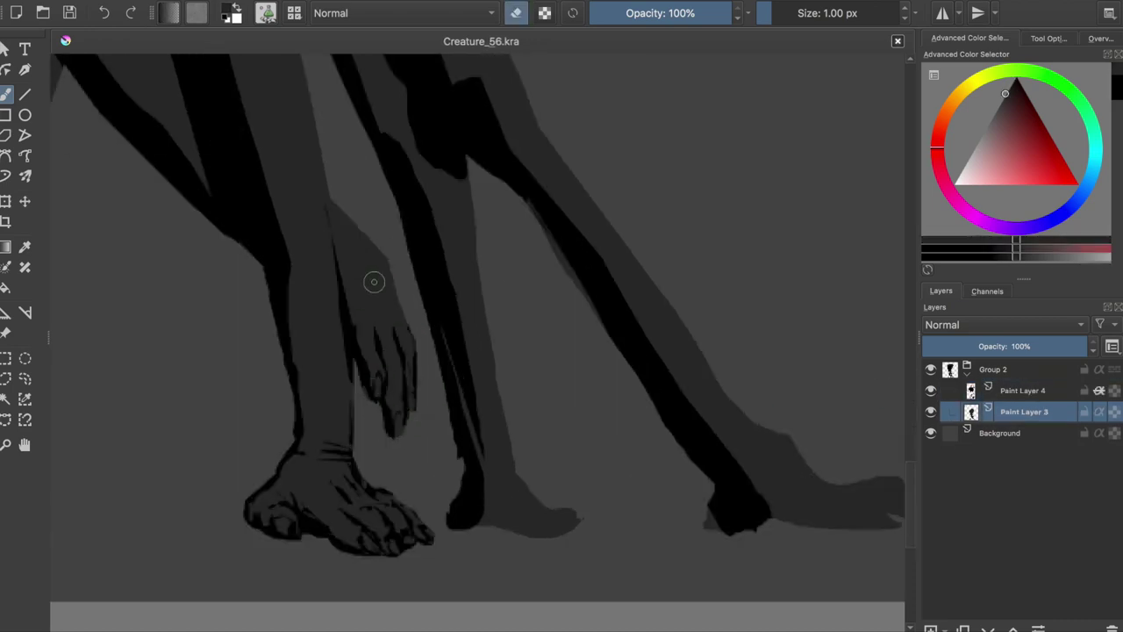
pyautogui.press('-')
pyautogui.press('e')
pyautogui.moveTo(301, 200); pyautogui.dragTo(333, 264)
pyautogui.press('pageup')
pyautogui.press('+')
pyautogui.hotkey('ctrl', 's')
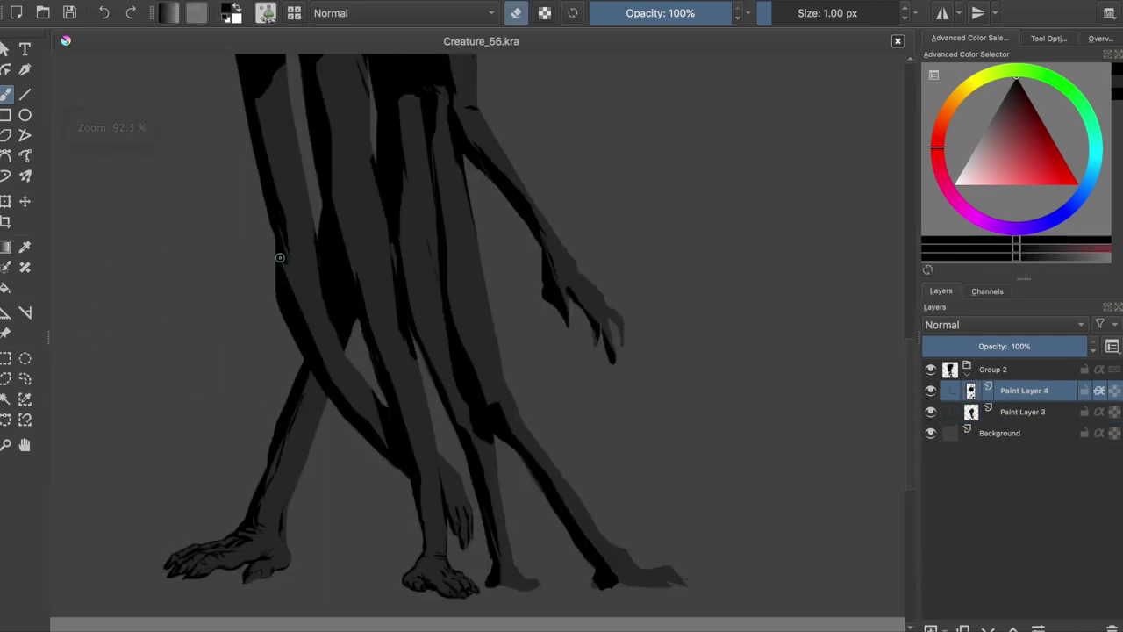
pyautogui.press('pagedown')
pyautogui.moveTo(330, 324); pyautogui.dragTo(369, 421)
# Repaint dark strokes down the leg on Paint Layer 4 and save.
pyautogui.press('pageup')
pyautogui.press('pagedown')
pyautogui.press('e')
pyautogui.moveTo(316, 347); pyautogui.dragTo(369, 429)
pyautogui.press('pageup')
pyautogui.press('pagedown')
pyautogui.press('pageup')
pyautogui.moveTo(314, 320)
pyautogui.mouseDown()
pyautogui.moveTo(346, 369)
pyautogui.moveTo(307, 417)
pyautogui.mouseUp()
pyautogui.hotkey('ctrl', 's')
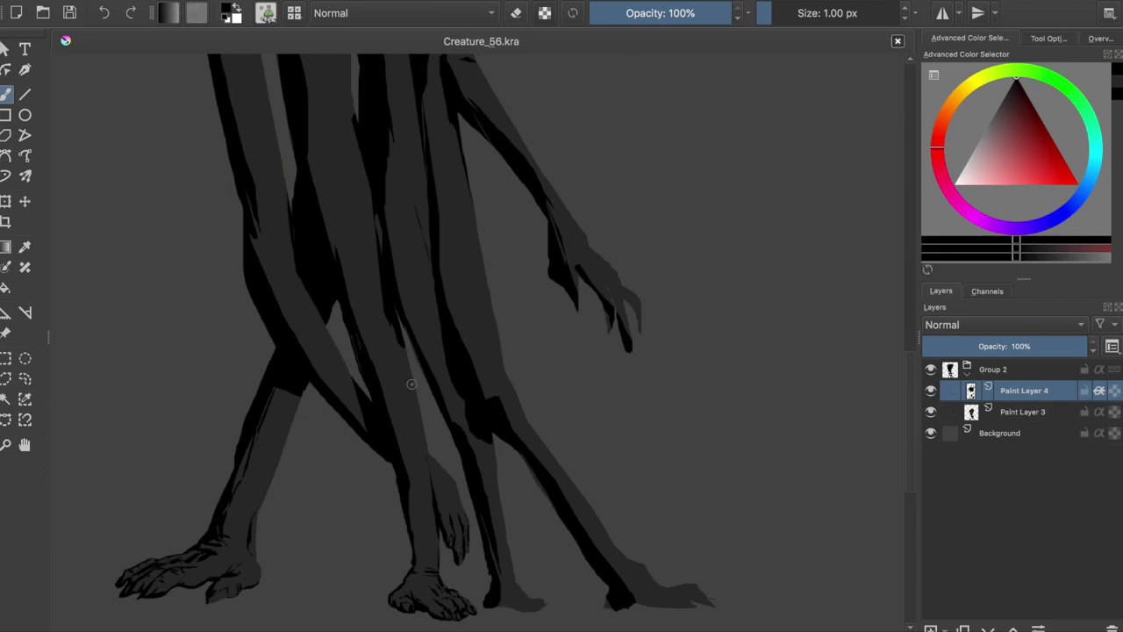
# Try dark and lighter strokes at the leg bottoms, undoing each trial.
pyautogui.press('pagedown')
pyautogui.press('+')
pyautogui.moveTo(435, 491)
pyautogui.mouseDown()
pyautogui.moveTo(452, 536)
pyautogui.moveTo(509, 540)
pyautogui.moveTo(527, 554)
pyautogui.mouseUp()
pyautogui.hotkey('ctrl', 'z')
pyautogui.hotkey('ctrl', 'z')
pyautogui.hotkey('ctrl', 'z')
pyautogui.hotkey('ctrl', 'z')
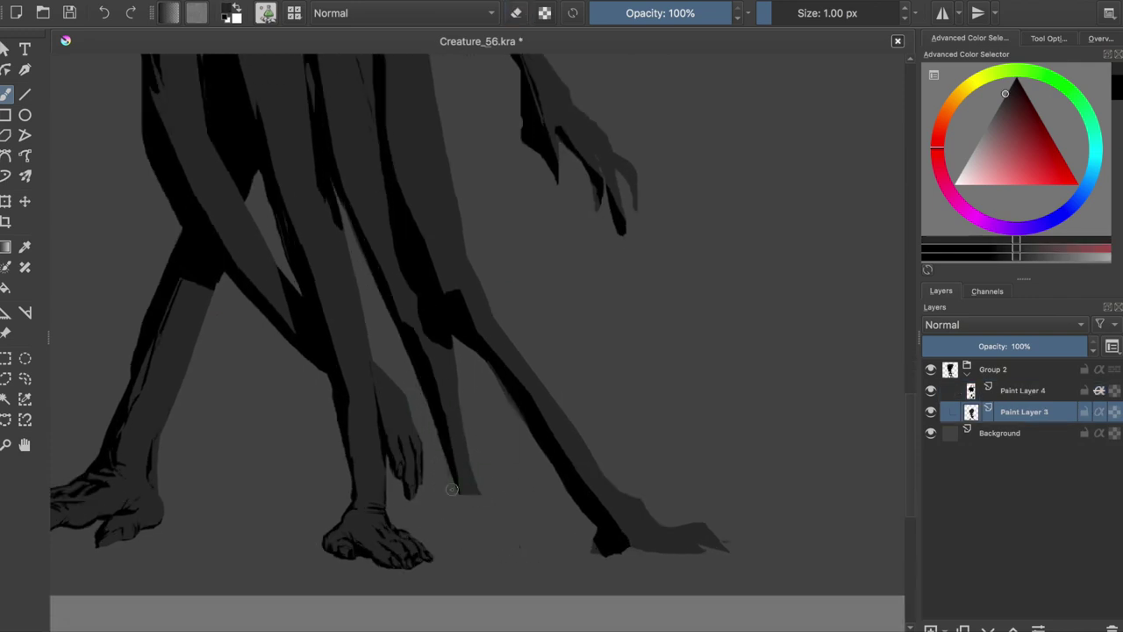
pyautogui.press('-')
pyautogui.moveTo(413, 377); pyautogui.dragTo(409, 451)
pyautogui.press('+')
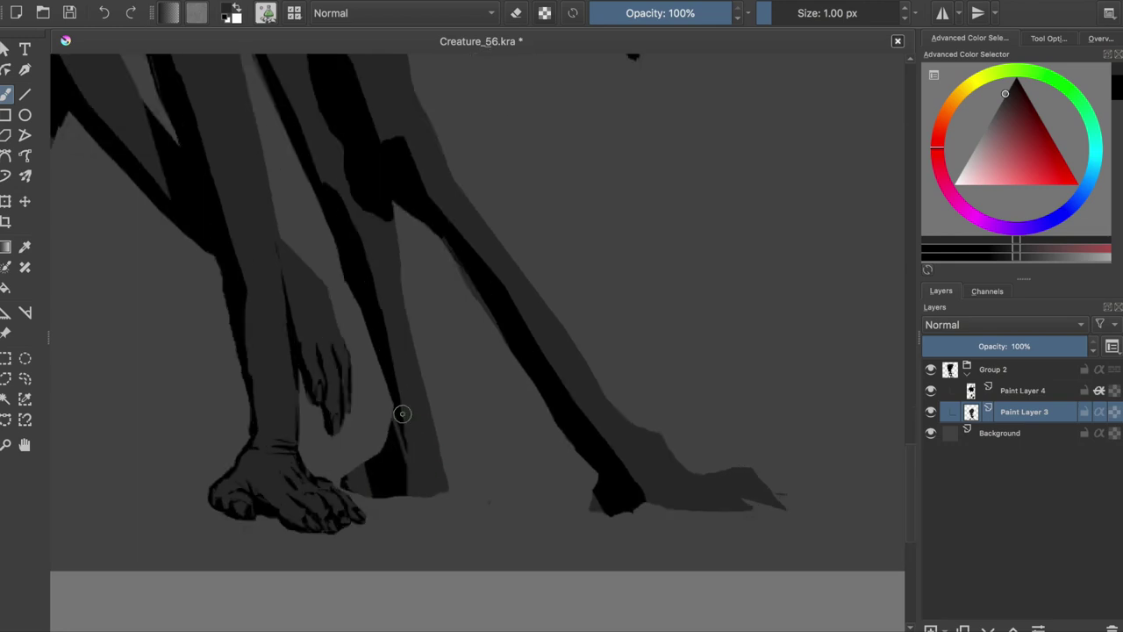
pyautogui.hotkey('ctrl', 'z')
pyautogui.scroll(-3, 421, 406)
pyautogui.hscroll(3, 421, 406)
pyautogui.press('pageup')
pyautogui.moveTo(501, 393); pyautogui.dragTo(414, 260)
pyautogui.hotkey('ctrl', 'z')
# Trim the leg-bottom shadow and reshape the right foot's grey shadow into a hooked claw tip.
pyautogui.press('pagedown')
pyautogui.press('e')
pyautogui.moveTo(419, 431)
pyautogui.mouseDown()
pyautogui.moveTo(479, 424)
pyautogui.moveTo(444, 412)
pyautogui.mouseUp()
pyautogui.press('e')
pyautogui.press('e')
pyautogui.moveTo(651, 412); pyautogui.dragTo(622, 397)
pyautogui.press('e')
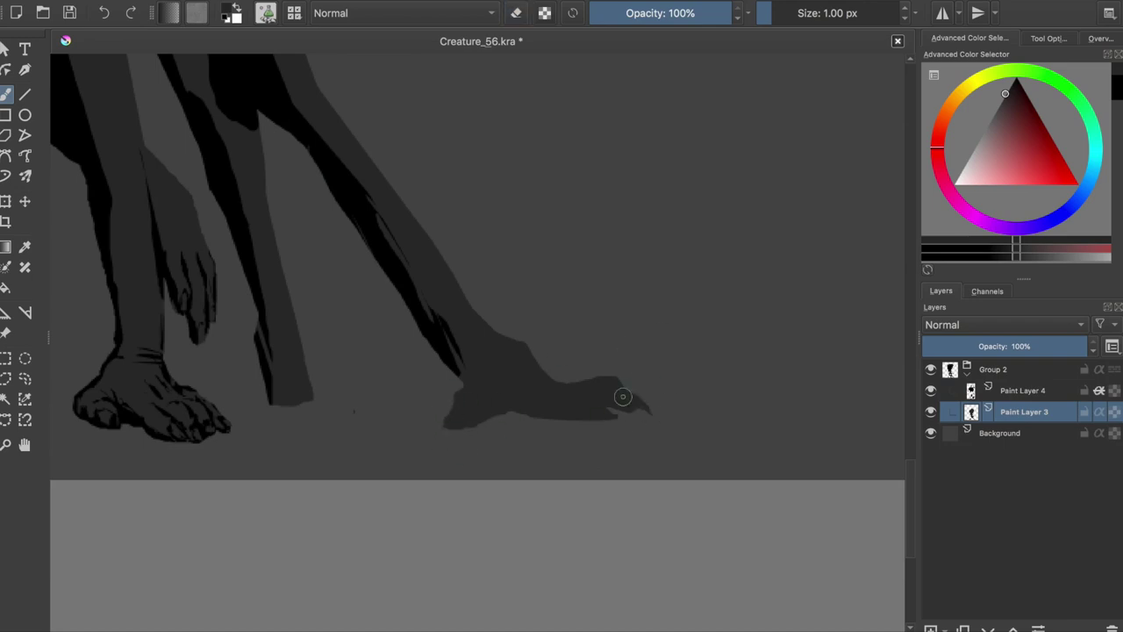
# Ink black toe and claw strokes along the right foot's edge and underside, retouching the bottom edge.
pyautogui.press('pageup')
pyautogui.moveTo(473, 369)
pyautogui.mouseDown()
pyautogui.moveTo(459, 396)
pyautogui.moveTo(482, 415)
pyautogui.moveTo(554, 414)
pyautogui.mouseUp()
pyautogui.press('e')
pyautogui.press('e')
pyautogui.moveTo(509, 386); pyautogui.dragTo(544, 360)
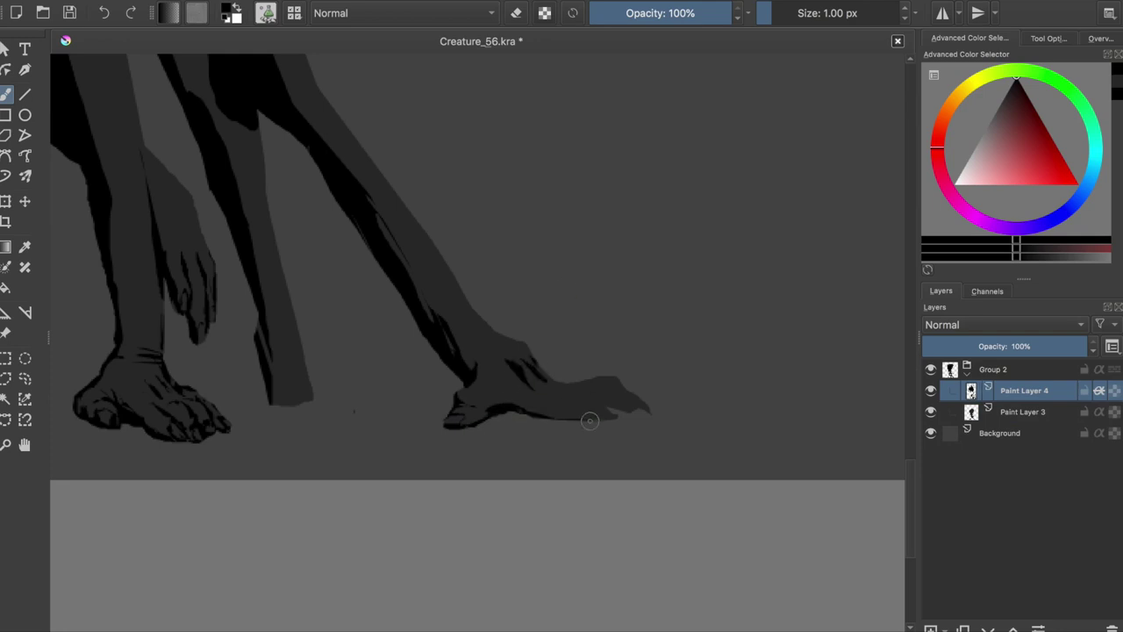
pyautogui.press('e')
pyautogui.moveTo(579, 399); pyautogui.dragTo(600, 413)
pyautogui.press('e')
pyautogui.press('m')
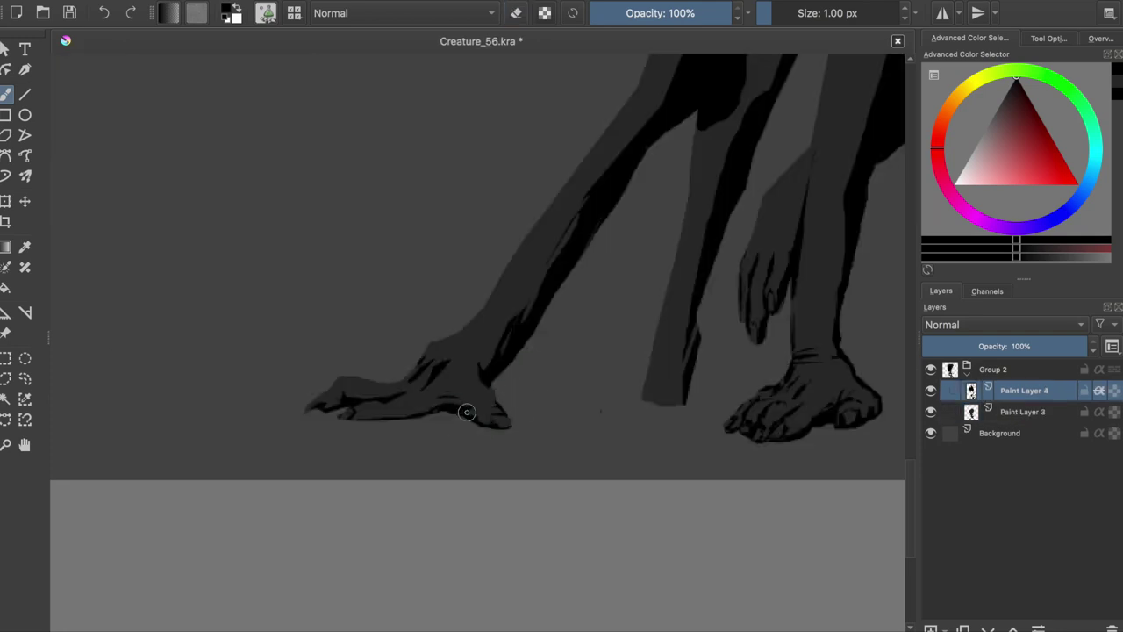
pyautogui.hotkey('ctrl', 's')
# Touch up the right foot on Paint Layer 3, check the legs mirrored, and add a light grey stroke.
pyautogui.press('m')
pyautogui.press('pagedown')
pyautogui.moveTo(526, 350); pyautogui.dragTo(582, 368)
pyautogui.press('pageup')
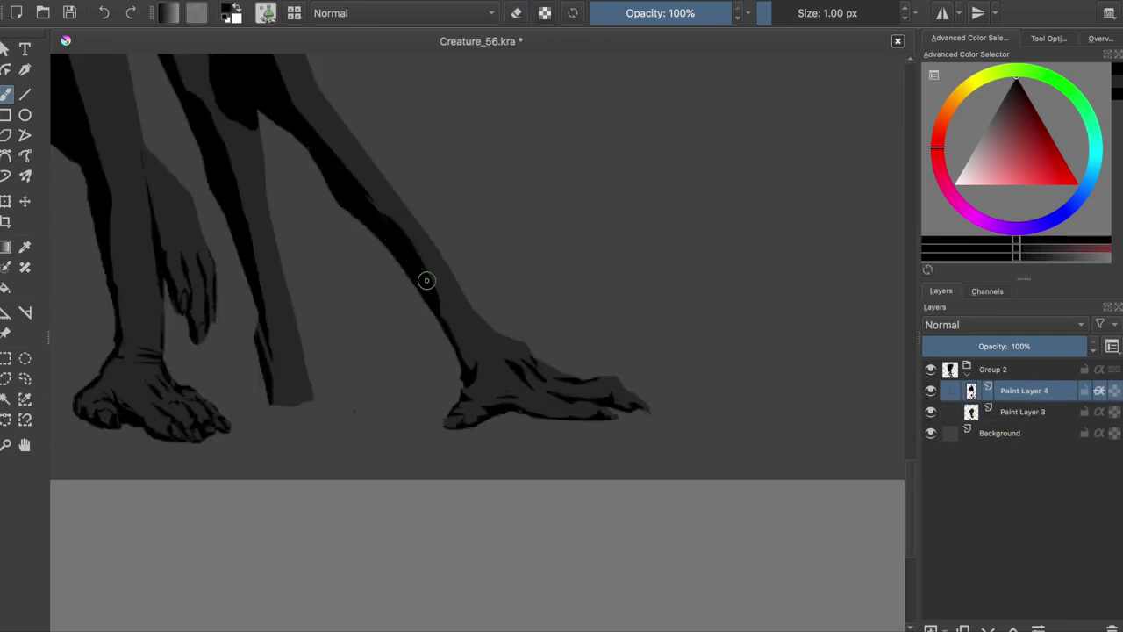
pyautogui.press('m')
pyautogui.press('pagedown')
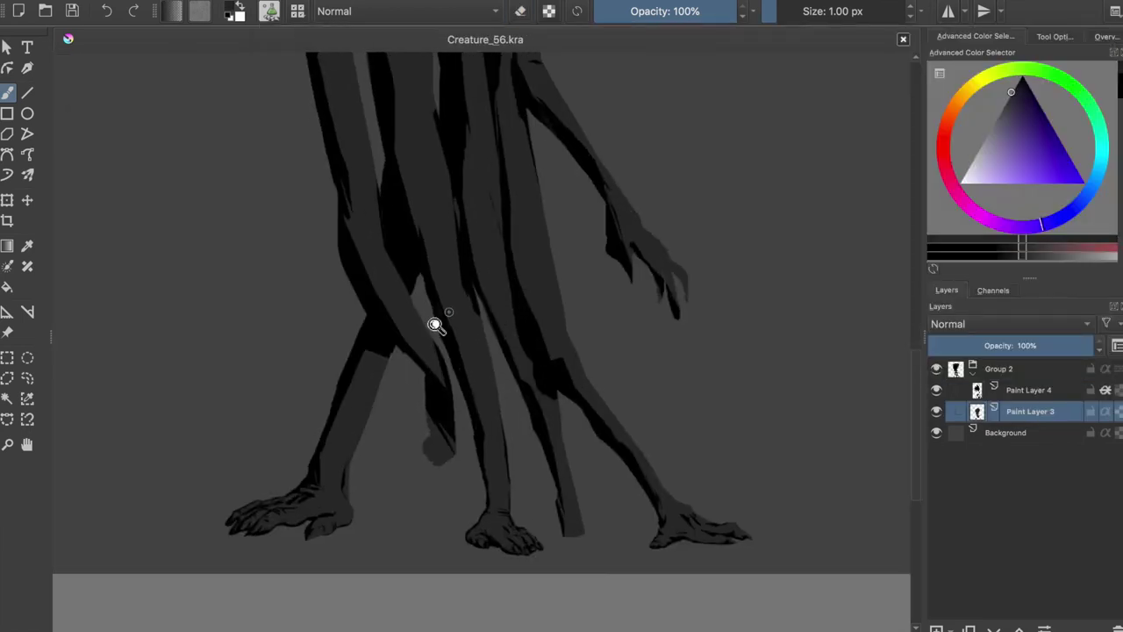
pyautogui.press('pageup')
pyautogui.moveTo(428, 491)
pyautogui.mouseDown()
pyautogui.moveTo(414, 430)
pyautogui.moveTo(428, 444)
pyautogui.mouseUp()
# Erase and rework the grey stroke on the foot, then save the painting.
pyautogui.press('e')
pyautogui.moveTo(425, 463); pyautogui.dragTo(432, 478)
pyautogui.hotkey('ctrl', 's')
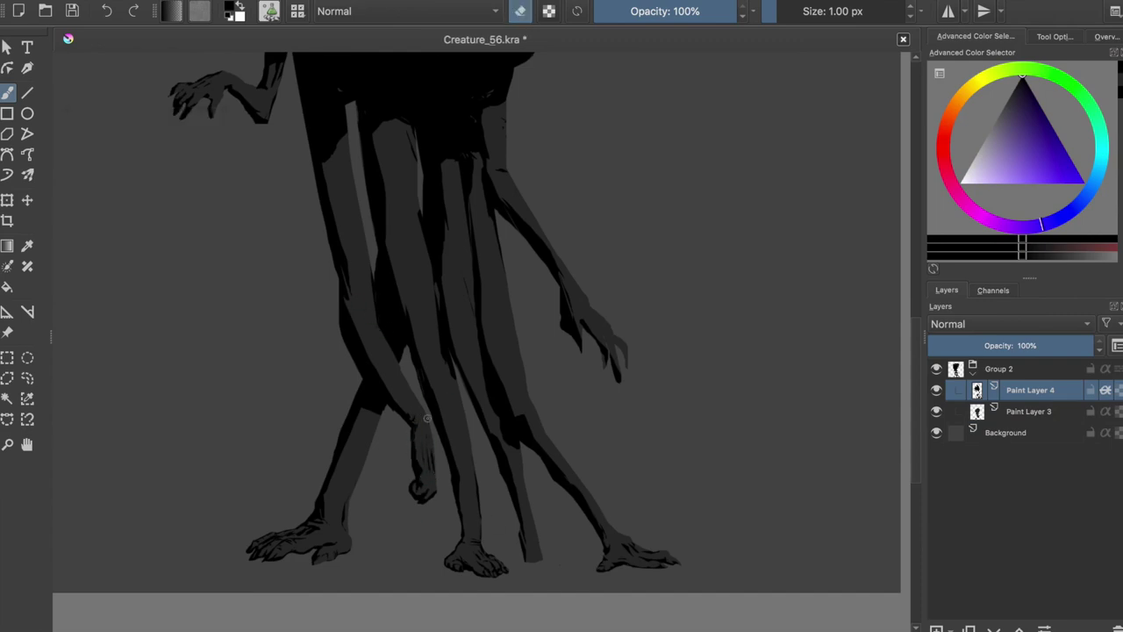
pyautogui.press('pagedown')
pyautogui.hotkey('ctrl', 't')
# Apply the layer transform and mirror the canvas to check the creature's proportions.
pyautogui.press('Return')
pyautogui.press('pageup')
pyautogui.press('b')
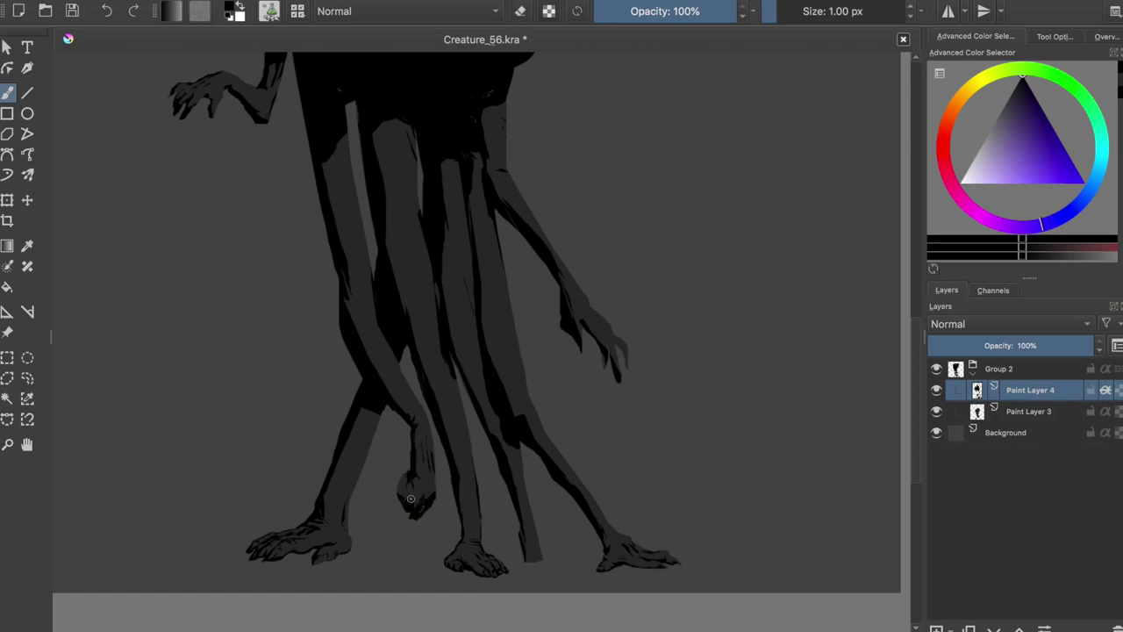
pyautogui.press('m')
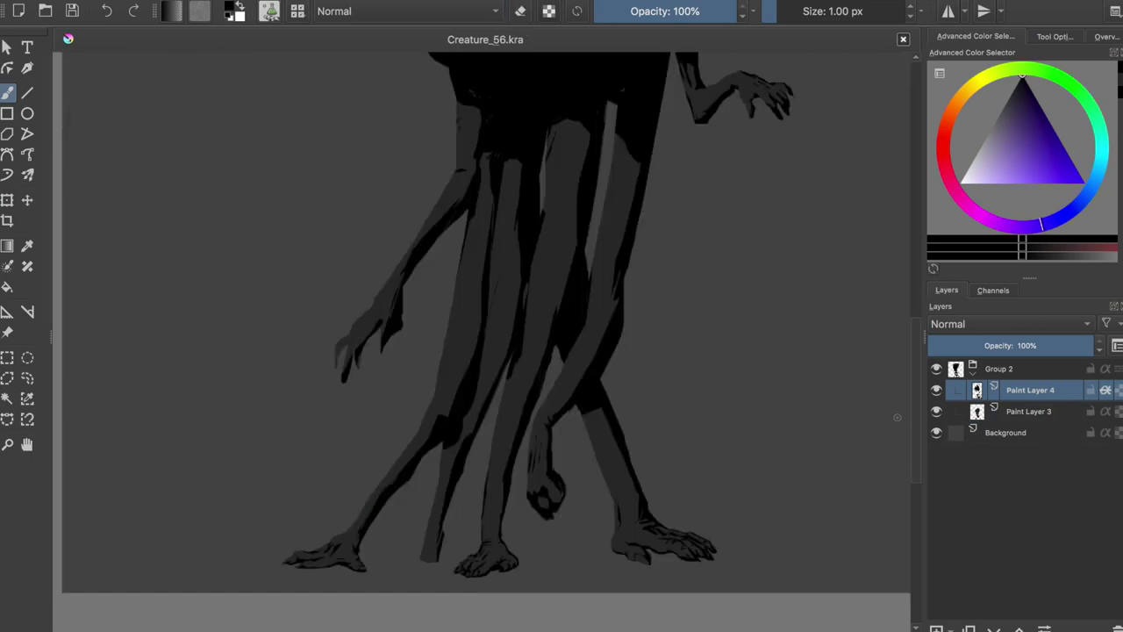
pyautogui.press('pagedown')
# Add a small dark stroke near the hanging hand on Paint Layer 3/4 and save.
pyautogui.moveTo(531, 504); pyautogui.dragTo(553, 526)
pyautogui.press('m')
pyautogui.press('pageup')
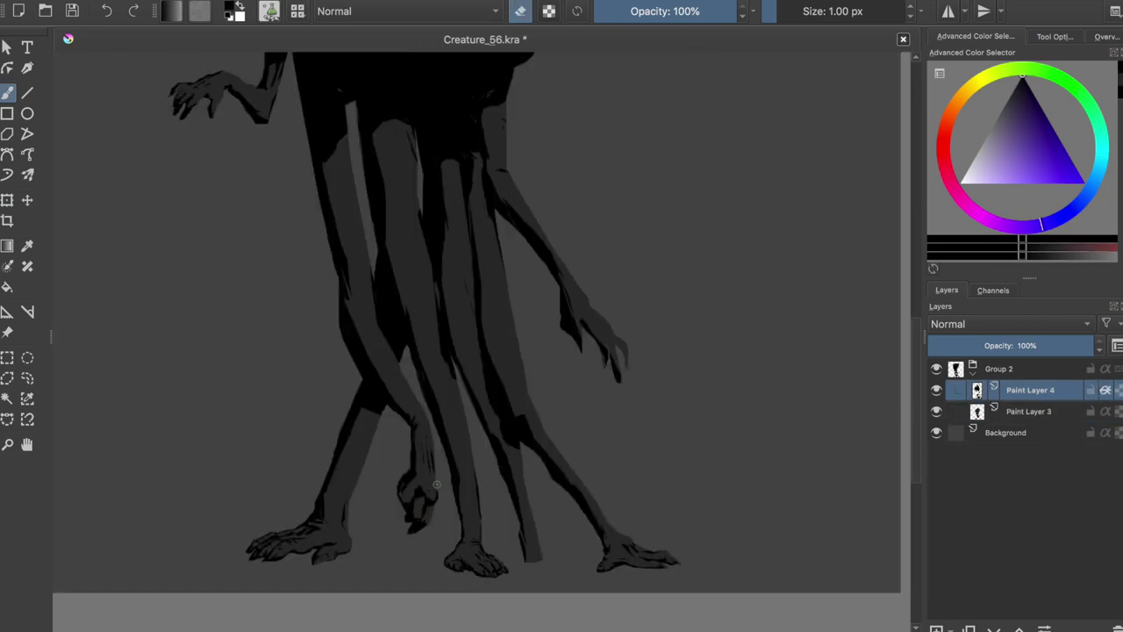
pyautogui.press('pagedown')
pyautogui.hotkey('ctrl', 's')
pyautogui.press('pageup')
# Sample the dark colour from the hand, reset the colour to black, and save.
pyautogui.press('d')
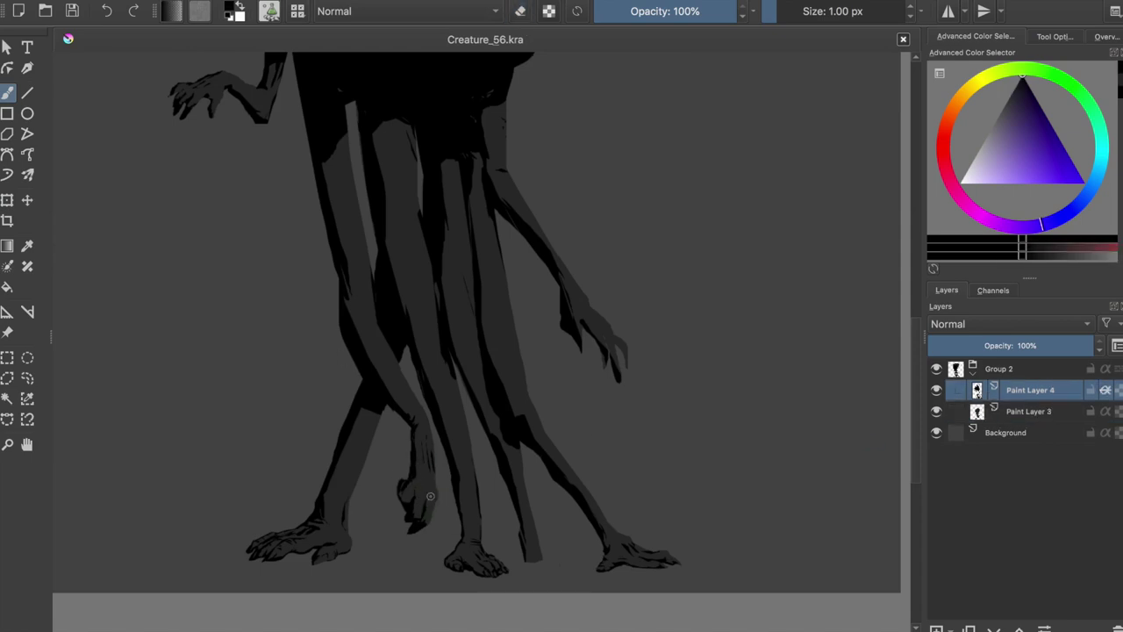
pyautogui.press('e')
pyautogui.press('e')
pyautogui.press('pagedown')
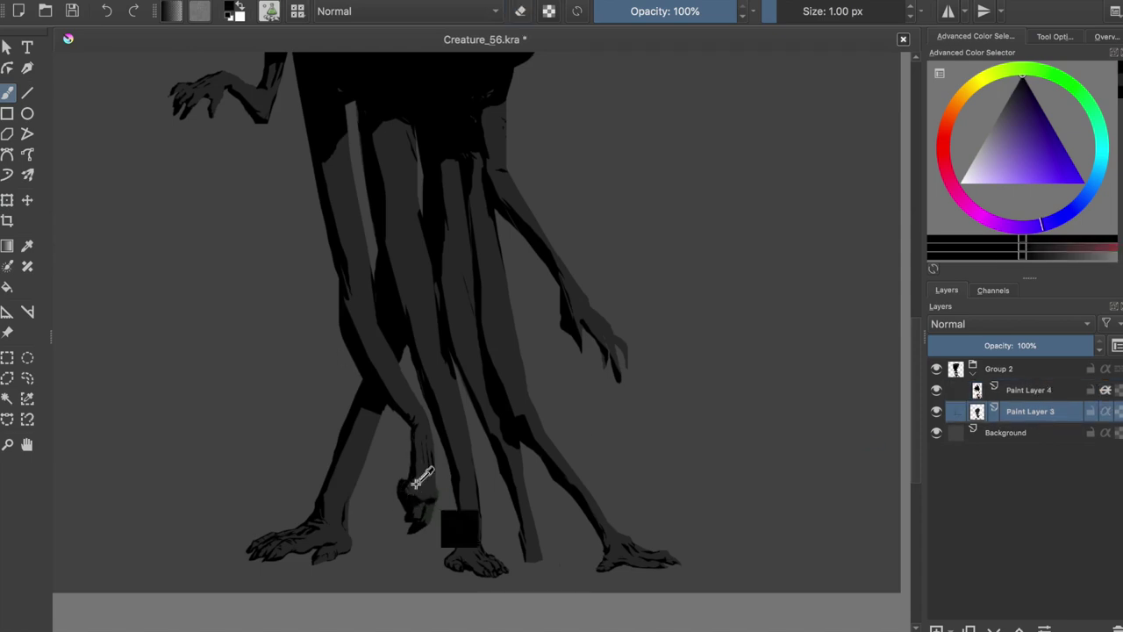
pyautogui.keyDown('ctrl'); pyautogui.click(427, 479); pyautogui.keyUp('ctrl')
pyautogui.press('pageup')
pyautogui.press('d')
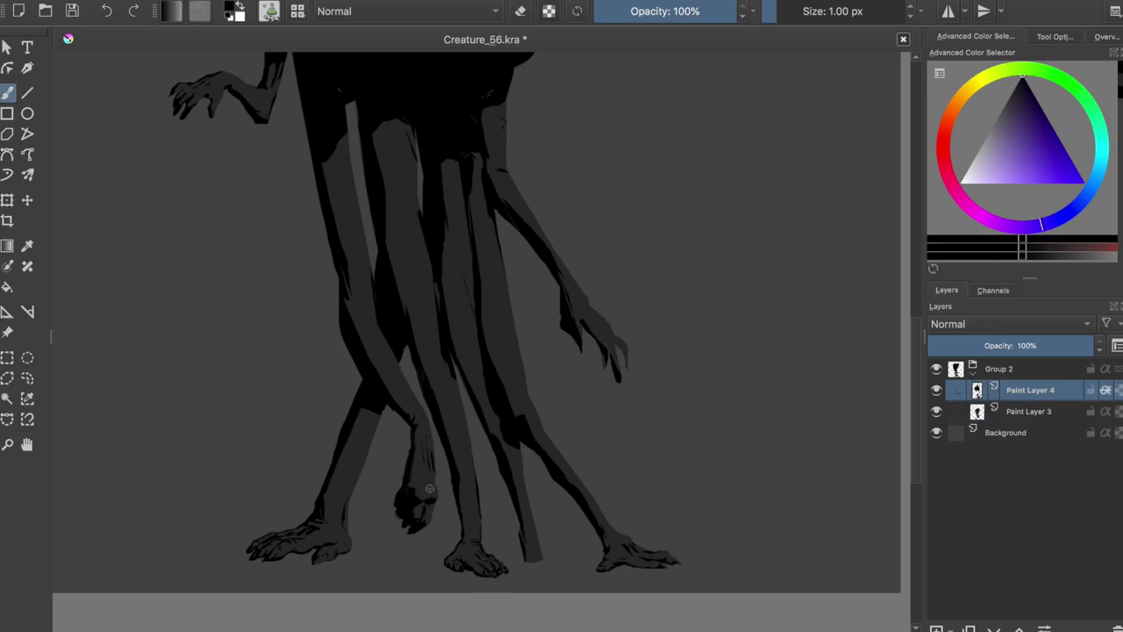
pyautogui.hotkey('ctrl', 's')
# Paint a pure black detail stroke across the left clawed foot.
pyautogui.scroll(1, 305, 524)
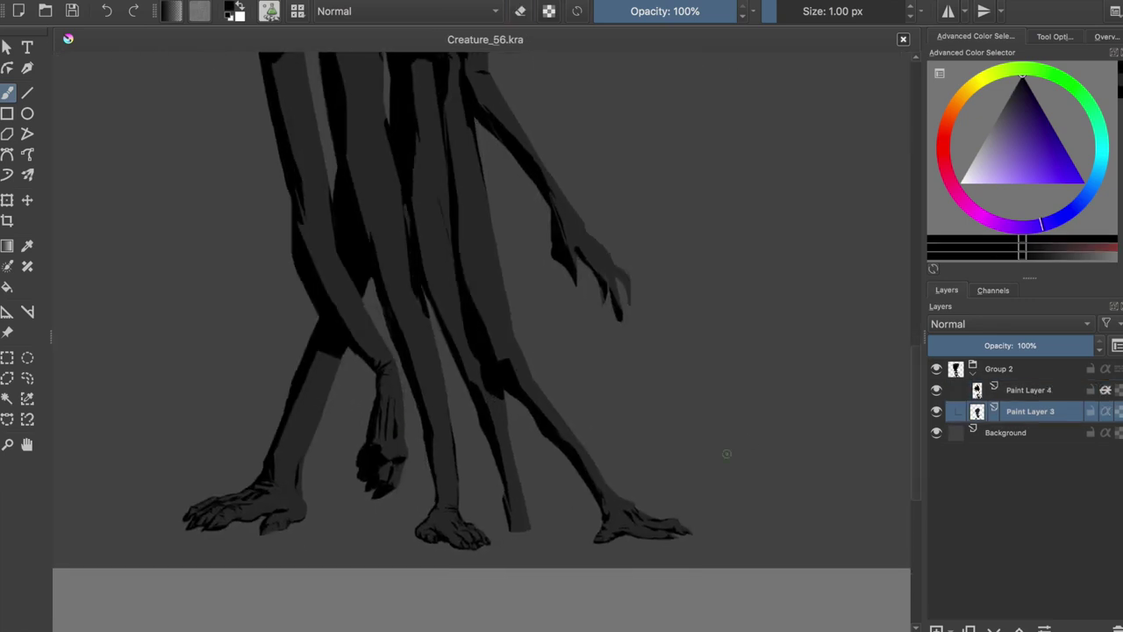
pyautogui.keyDown('ctrl'); pyautogui.click(314, 311); pyautogui.keyUp('ctrl')
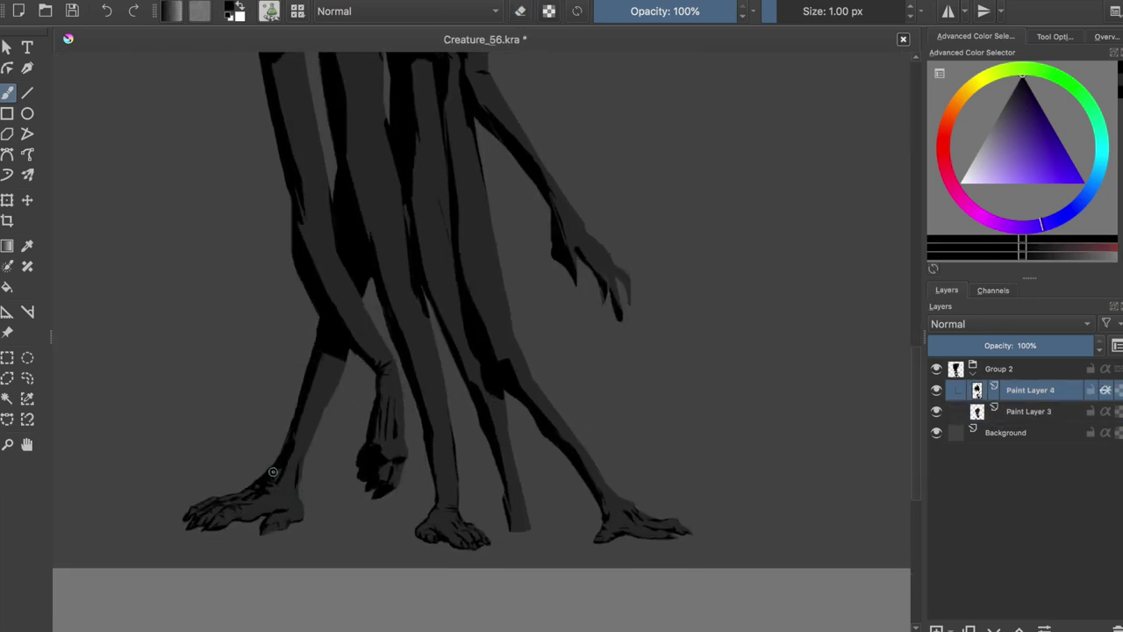
pyautogui.moveTo(200, 517)
pyautogui.mouseDown()
pyautogui.moveTo(239, 497)
pyautogui.moveTo(283, 507)
pyautogui.mouseUp()
# Select and move the layer content, deselect, and save the painting again.
pyautogui.press('t')
pyautogui.hotkey('ctrl', 'a')
pyautogui.hotkey('ctrl', 'shift', 'a')
pyautogui.press('b')
pyautogui.press('pagedown')
pyautogui.hotkey('ctrl', 's')
# Check the drawing in mirrored view, then paint a small dark stroke near the middle foot.
pyautogui.press('m')
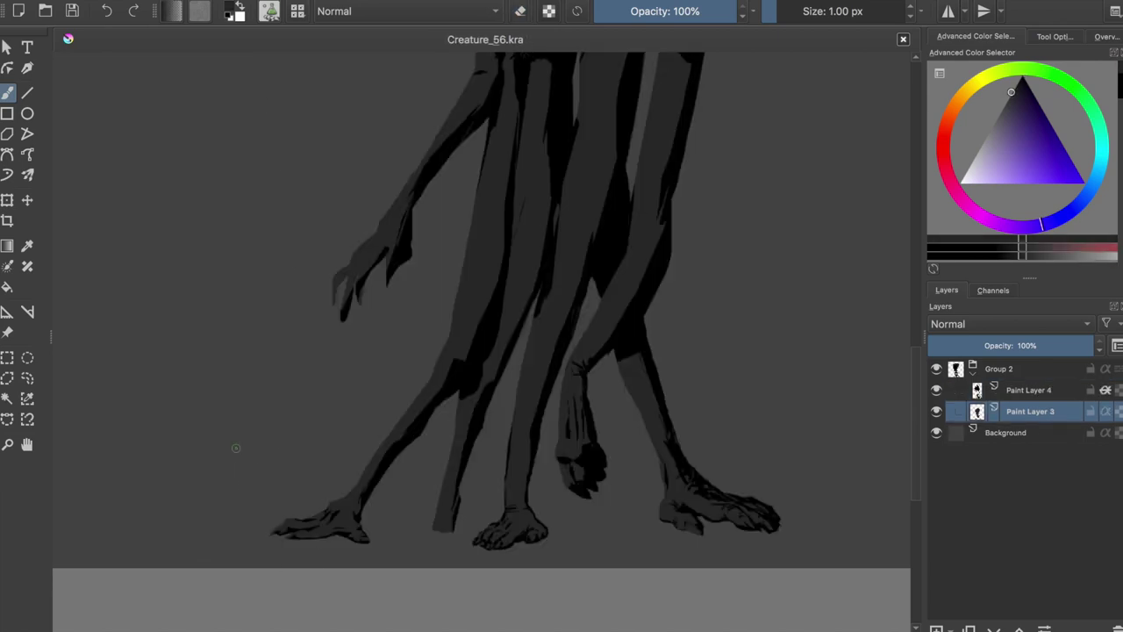
pyautogui.press('pageup')
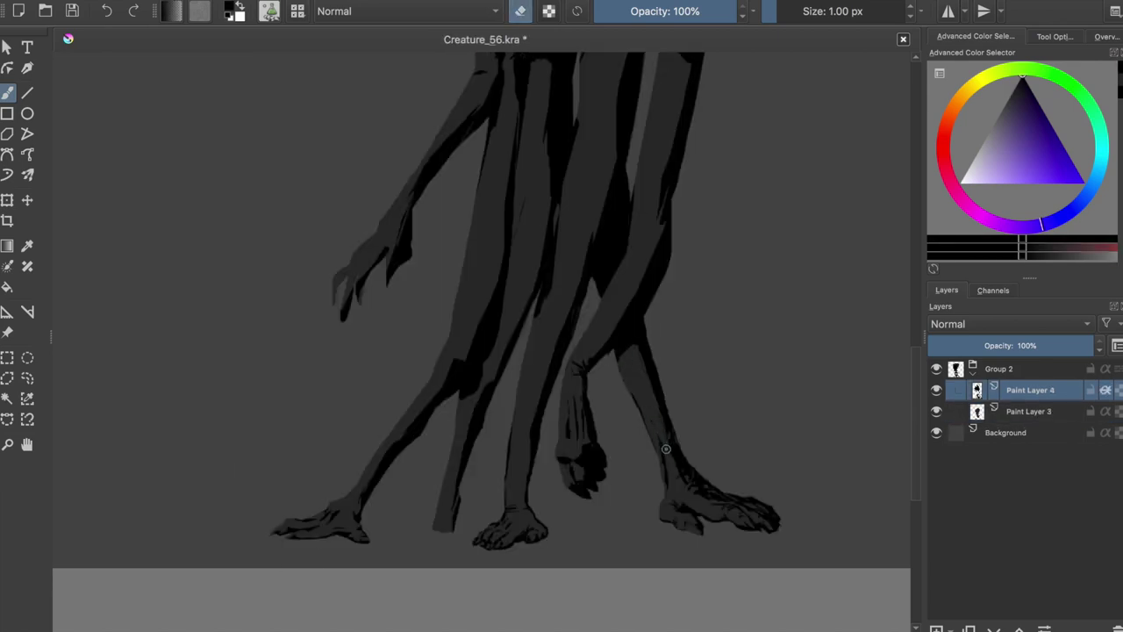
pyautogui.press('m')
pyautogui.scroll(-1, 292, 408)
pyautogui.press('pagedown')
pyautogui.moveTo(488, 467)
pyautogui.mouseDown()
pyautogui.moveTo(474, 514)
pyautogui.moveTo(531, 512)
pyautogui.moveTo(523, 523)
pyautogui.moveTo(477, 491)
pyautogui.mouseUp()
# Try dark strokes at the middle foot, then undo them.
pyautogui.press('e')
pyautogui.scroll(1, 482, 434)
pyautogui.press('e')
pyautogui.moveTo(474, 386)
pyautogui.mouseDown()
pyautogui.moveTo(491, 465)
pyautogui.moveTo(481, 527)
pyautogui.moveTo(497, 472)
pyautogui.moveTo(553, 544)
pyautogui.mouseUp()
pyautogui.hotkey('ctrl', 'z')
pyautogui.hotkey('ctrl', 'z')
pyautogui.hotkey('ctrl', 'z')
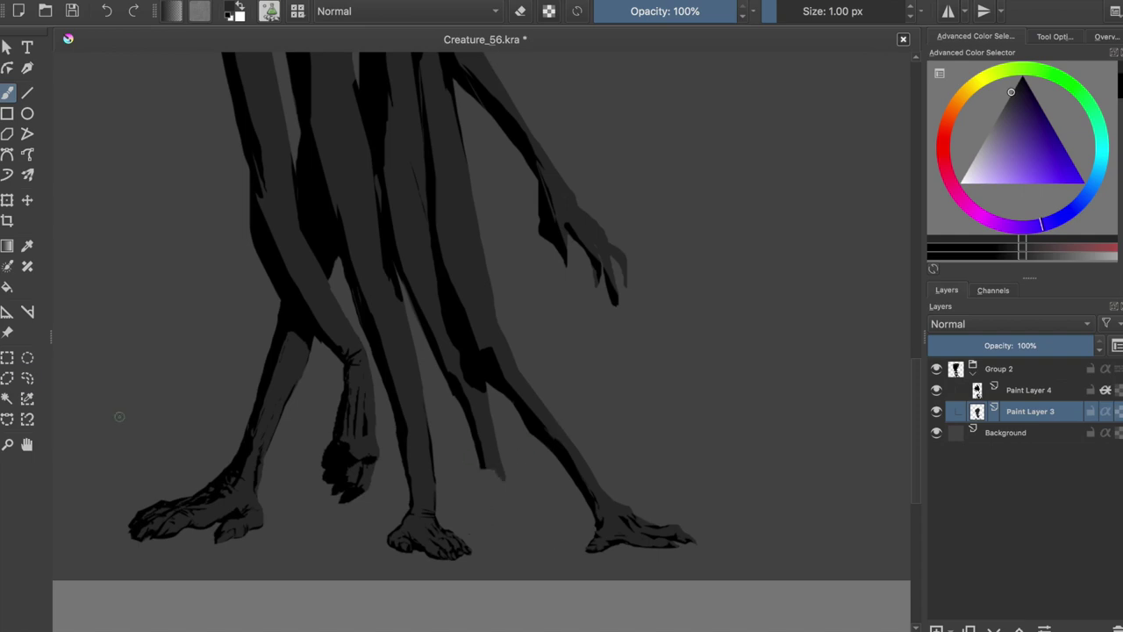
pyautogui.press('t')
# Compare the creature in mirrored view across Paint Layers 3 and 4, and save.
pyautogui.press('pageup')
pyautogui.press('m')
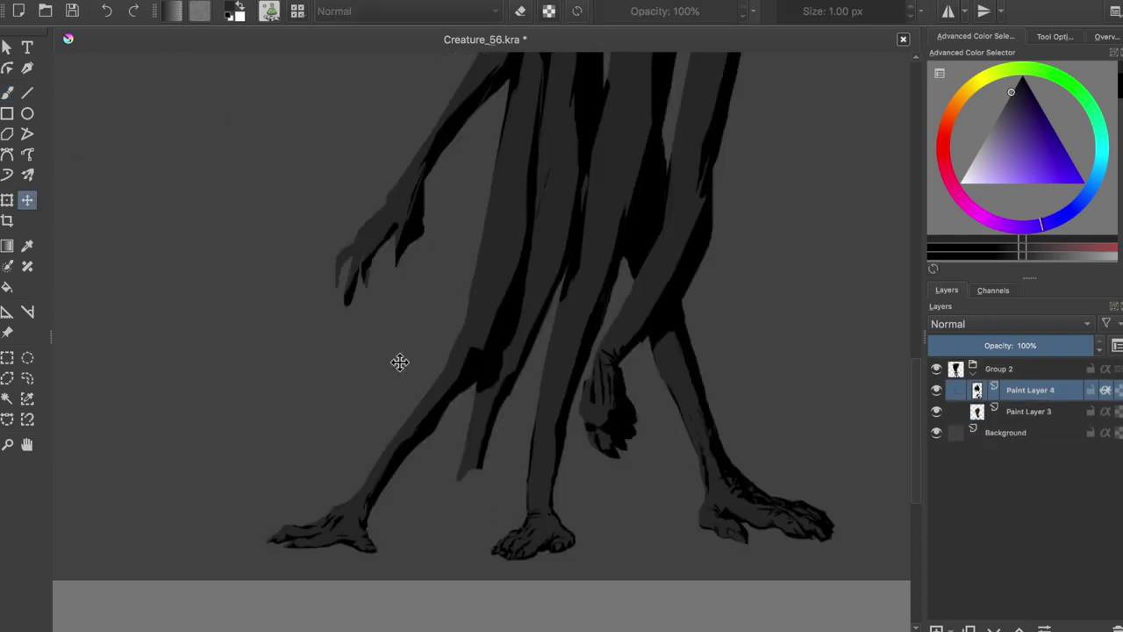
pyautogui.press('b')
pyautogui.press('pagedown')
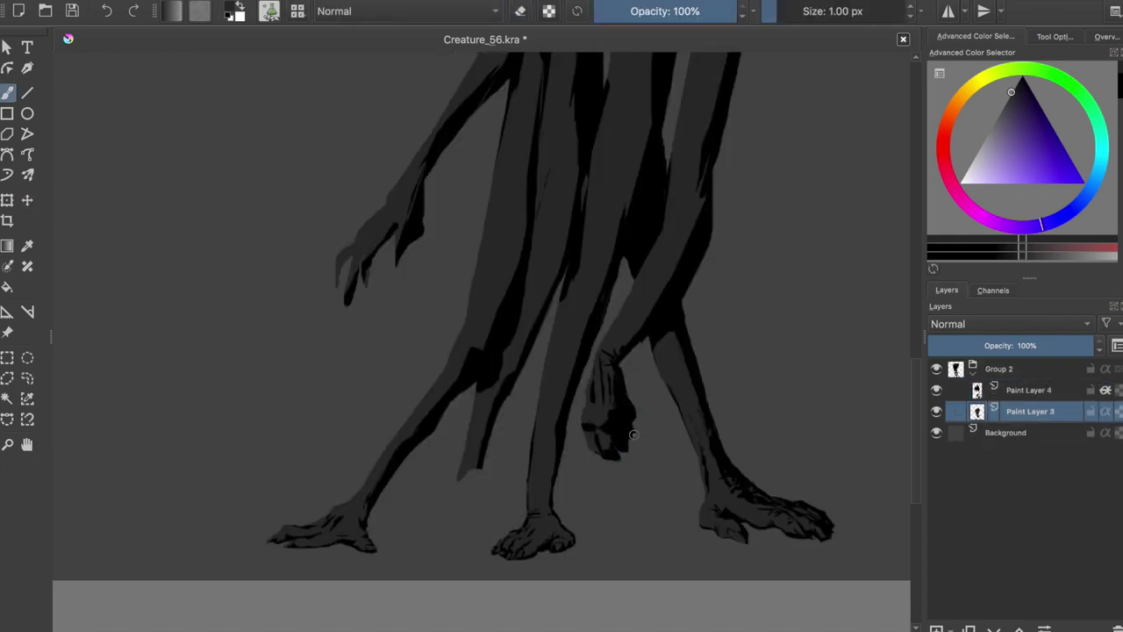
pyautogui.press('pageup')
pyautogui.press('m')
pyautogui.hotkey('ctrl', 's')
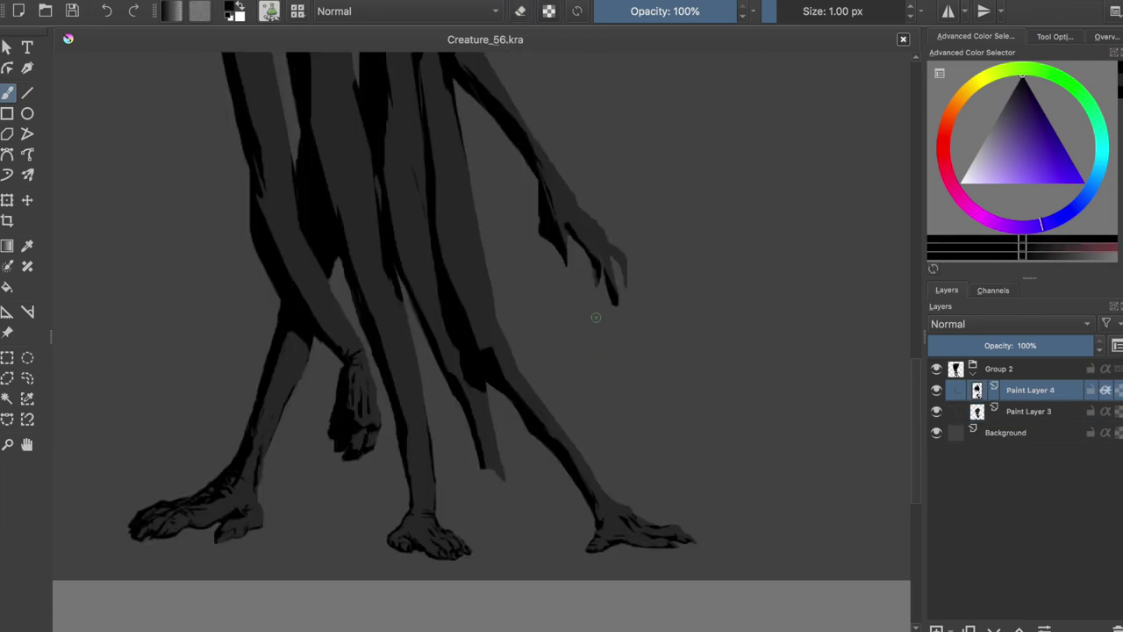
pyautogui.press('m')
pyautogui.press('pagedown')
# Paint a dark foot shape at the bottom of the bare leg and save.
pyautogui.moveTo(525, 539); pyautogui.dragTo(533, 571)
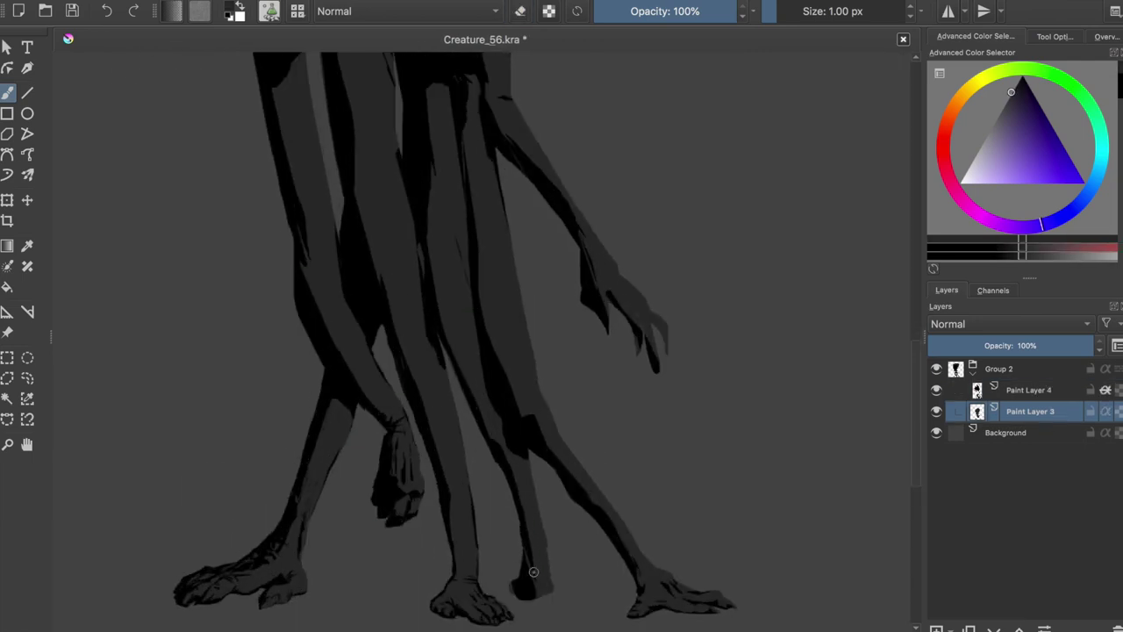
pyautogui.hotkey('ctrl', 'z')
pyautogui.scroll(-5, 528, 418)
pyautogui.moveTo(513, 466)
pyautogui.mouseDown()
pyautogui.moveTo(597, 472)
pyautogui.moveTo(580, 451)
pyautogui.moveTo(539, 445)
pyautogui.mouseUp()
pyautogui.hotkey('ctrl', 's')
pyautogui.scroll(2, 554, 426)
# Darken the lower leg edge and the new foot on Paint Layer 4.
pyautogui.press('e')
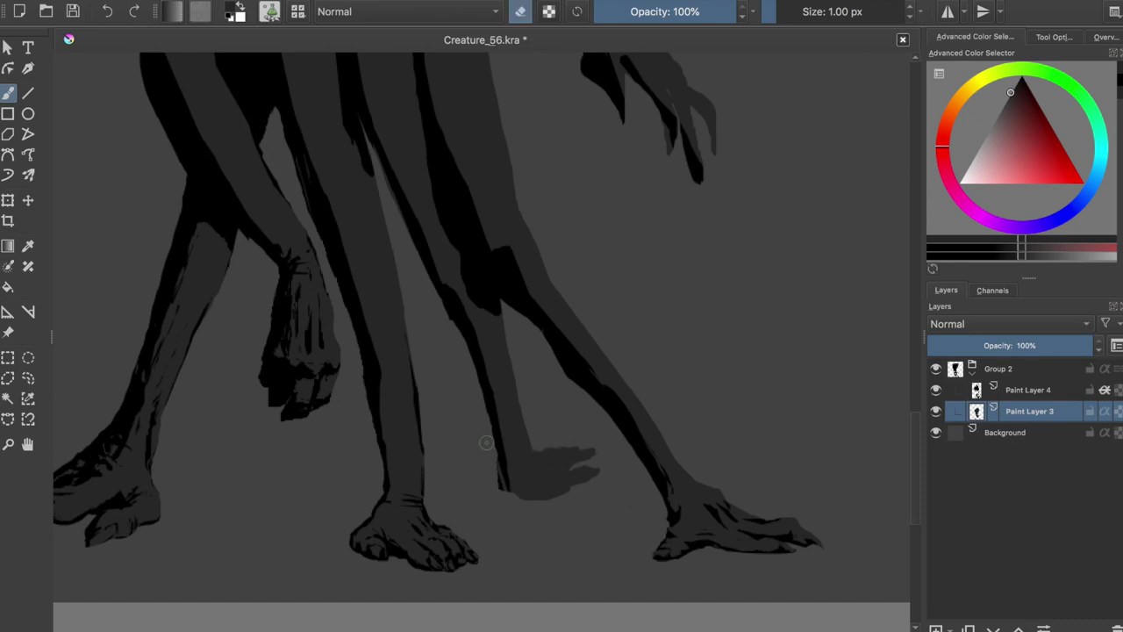
pyautogui.hotkey('ctrl', 't')
pyautogui.hotkey('ctrl', 's')
pyautogui.press('m')
pyautogui.press('m')
pyautogui.press('b')
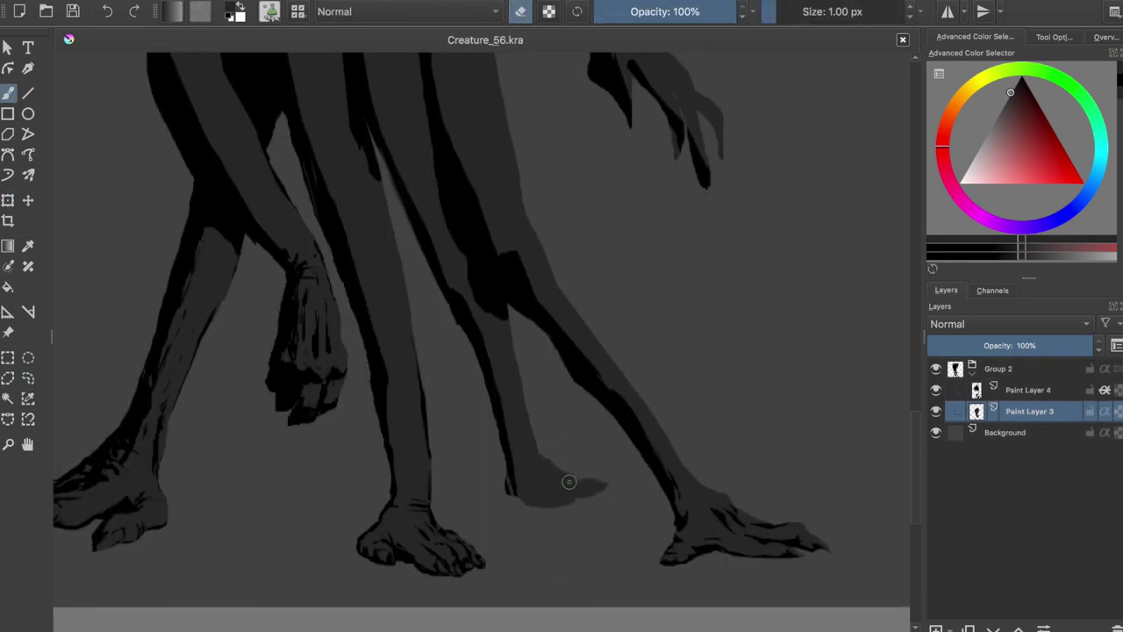
pyautogui.press('pageup')
pyautogui.moveTo(517, 413)
pyautogui.mouseDown()
pyautogui.moveTo(510, 465)
pyautogui.moveTo(562, 483)
pyautogui.mouseUp()
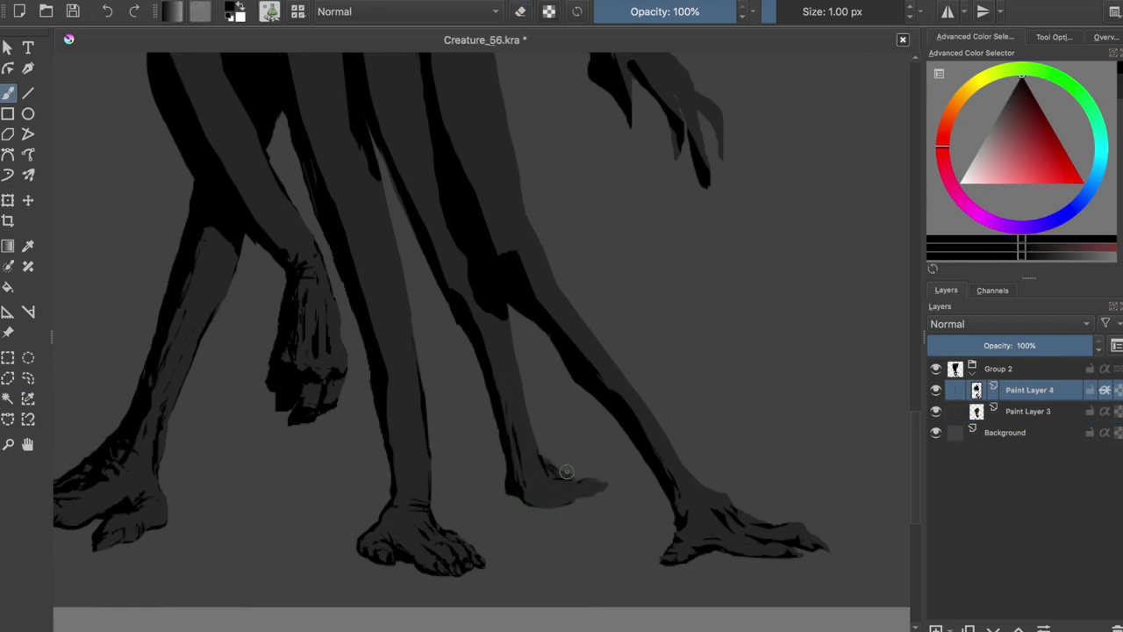
# Toggle between erasing and painting on Paint Layers 3 and 4, then save.
pyautogui.press('e')
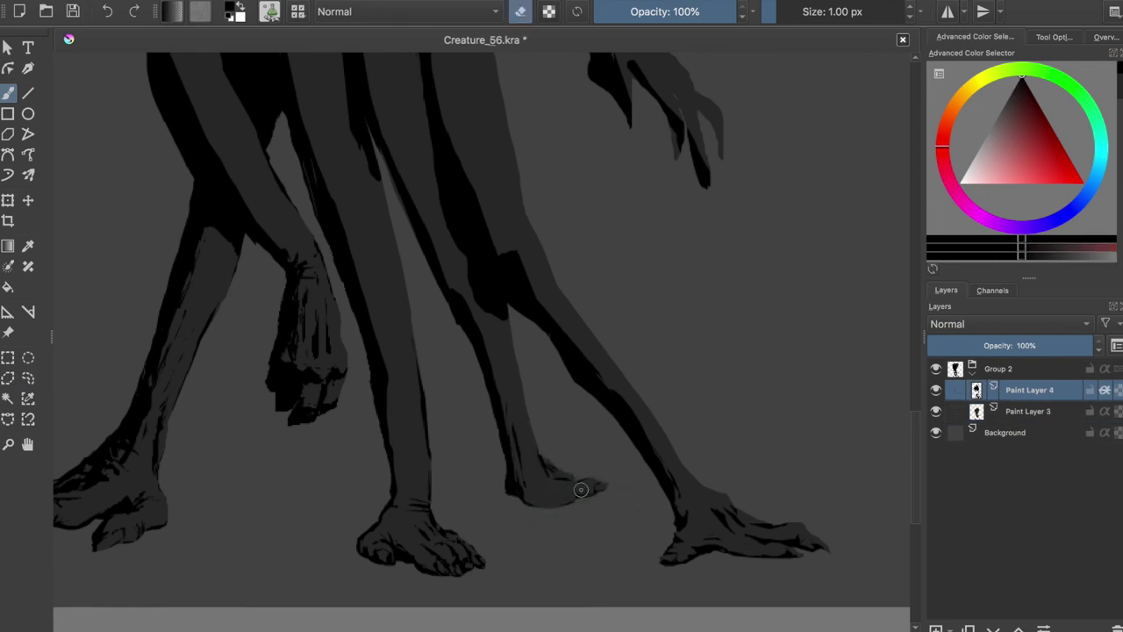
pyautogui.press('e')
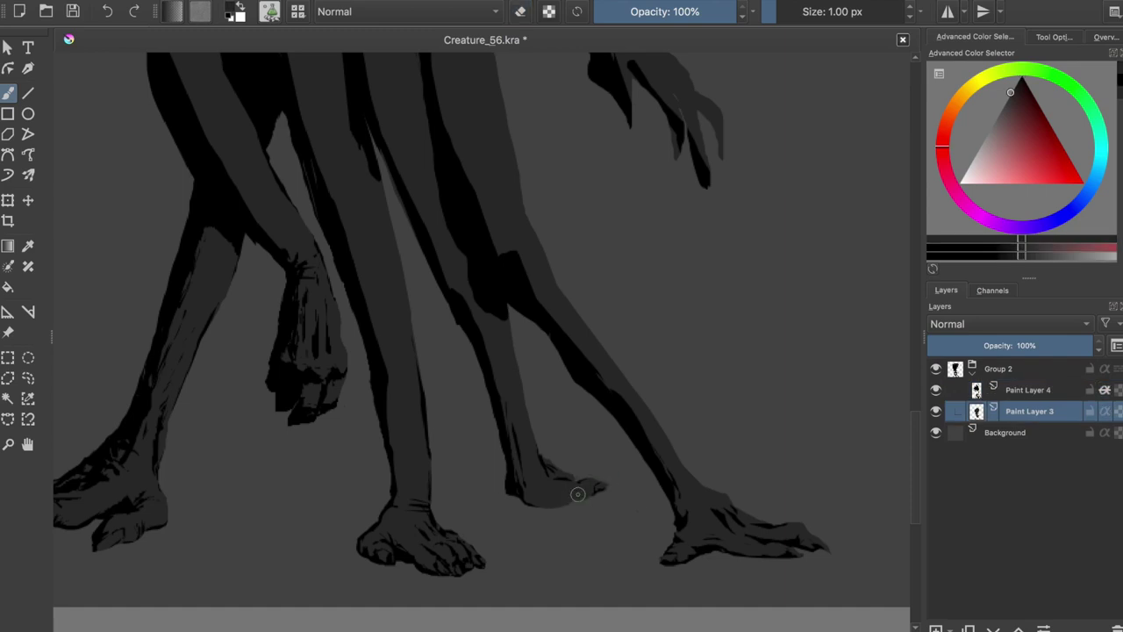
pyautogui.press('pagedown')
pyautogui.press('pageup')
pyautogui.press('pagedown')
pyautogui.press('pageup')
pyautogui.press('e')
pyautogui.press('e')
pyautogui.hotkey('ctrl', 's')
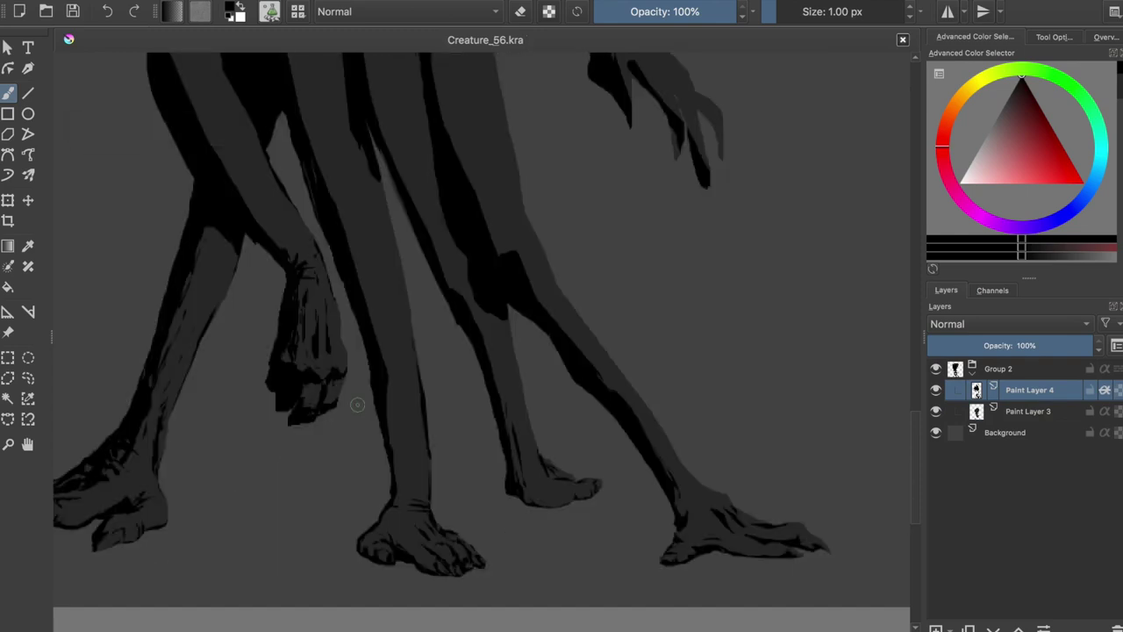
# Erase to reshape the new foot's lower edge on Paint Layer 3 and save.
pyautogui.press('pagedown')
pyautogui.press('e')
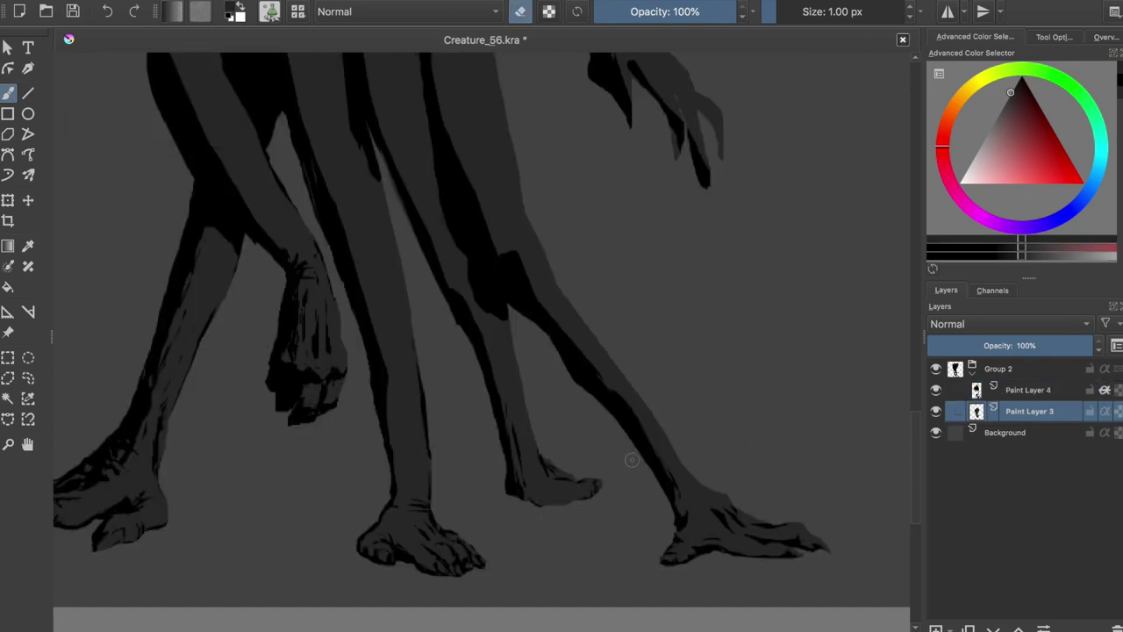
pyautogui.moveTo(565, 505); pyautogui.dragTo(506, 468)
pyautogui.hotkey('ctrl', 's')
pyautogui.press('pageup')
pyautogui.press('e')
pyautogui.press('pagedown')
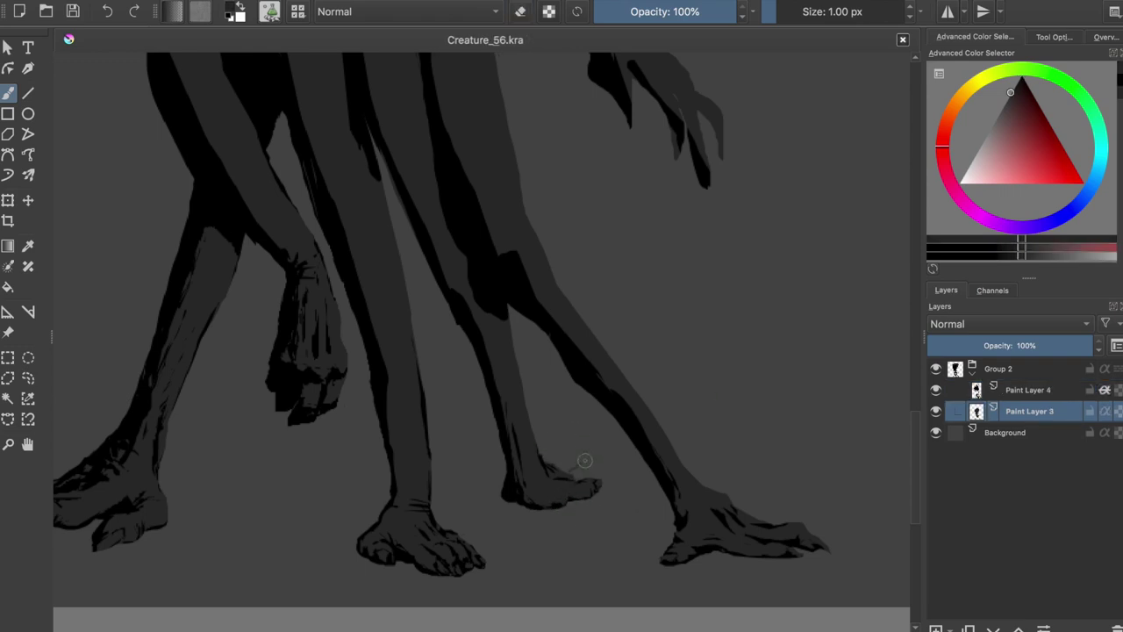
pyautogui.press('pageup')
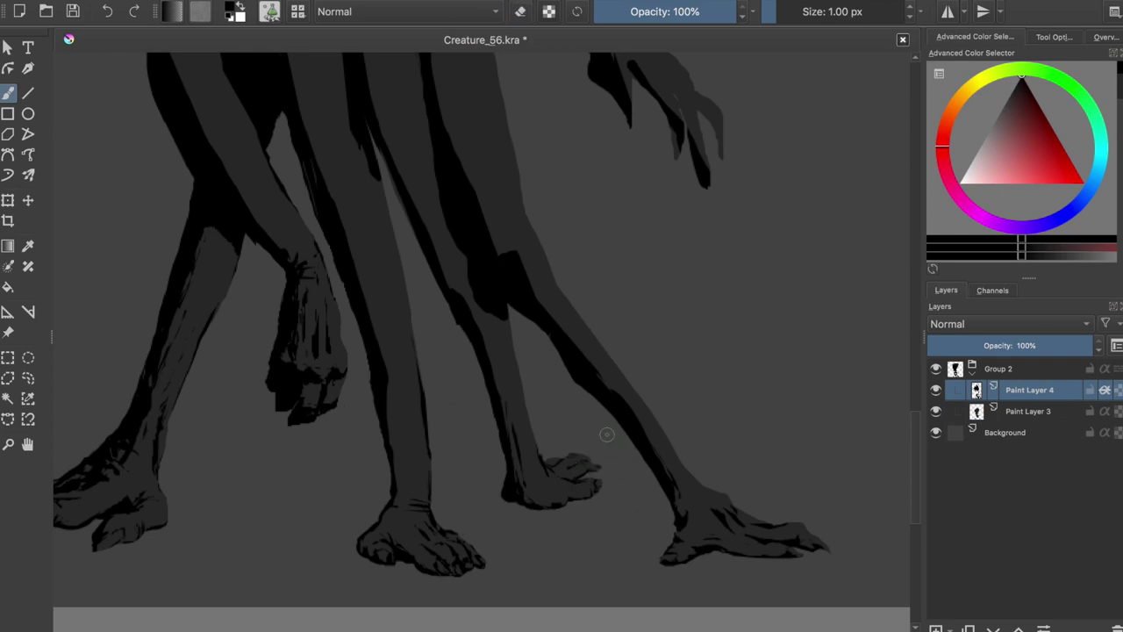
# Select and nudge the new foot, paint grey into its toes, then zoom out.
pyautogui.click(27, 427)
pyautogui.moveTo(526, 417); pyautogui.dragTo(623, 484)
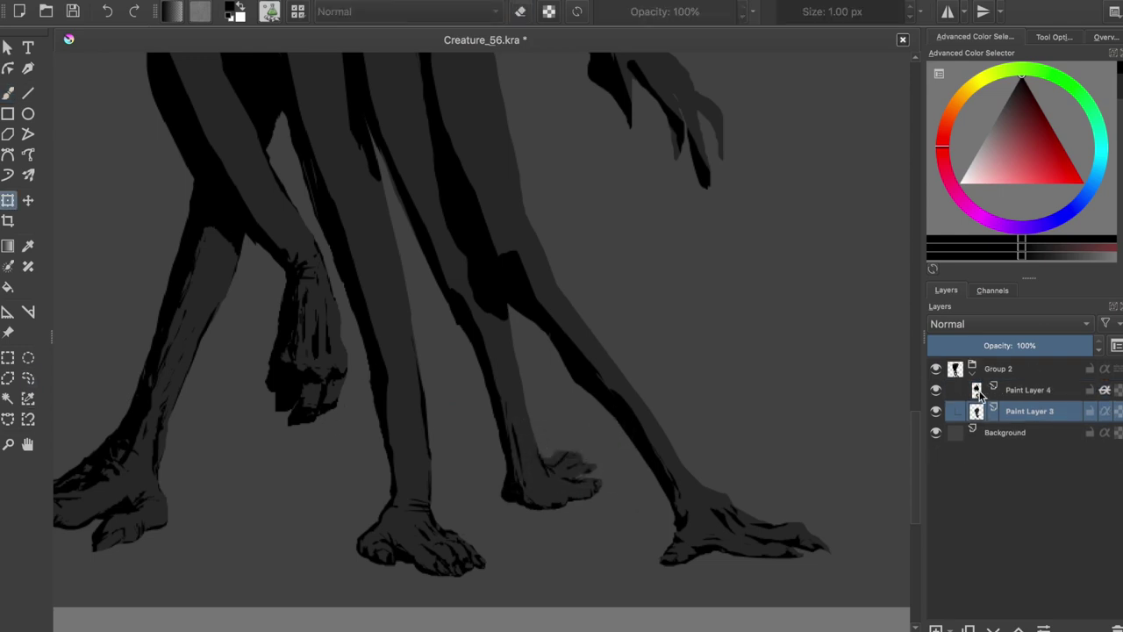
pyautogui.press('t')
pyautogui.press('b')
pyautogui.hotkey('ctrl', 'shift', 'a')
pyautogui.moveTo(544, 454); pyautogui.dragTo(614, 465)
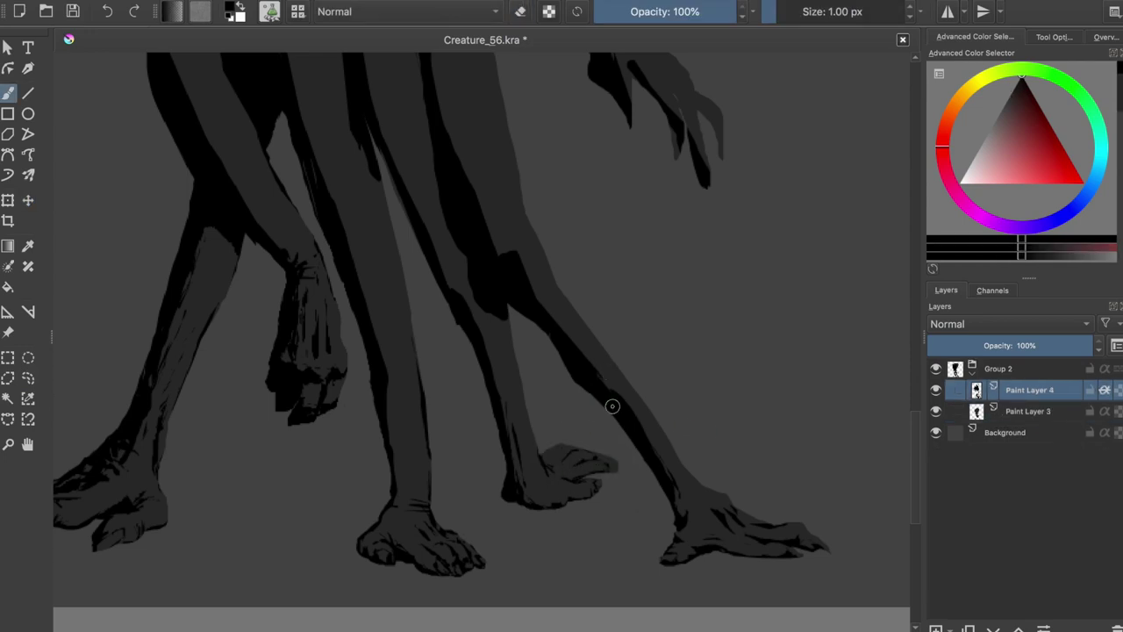
pyautogui.press('-')
pyautogui.press('pagedown')
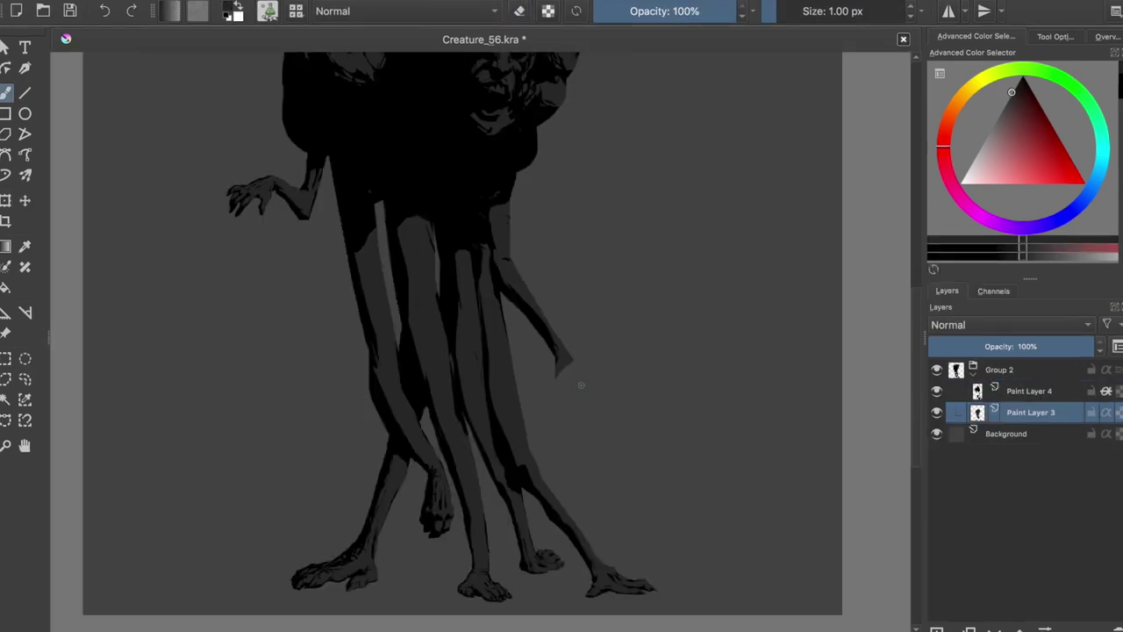
# Fill the hanging hand and its right side with dark grey.
pyautogui.press('pageup')
pyautogui.click(1017, 413)
pyautogui.moveTo(590, 363); pyautogui.dragTo(577, 377)
pyautogui.moveTo(553, 351); pyautogui.dragTo(586, 424)
# Zoom in on the hand and paint dark strokes defining its fingers.
pyautogui.scroll(3, 591, 367)
pyautogui.press('pageup')
pyautogui.moveTo(551, 326)
pyautogui.mouseDown()
pyautogui.moveTo(531, 377)
pyautogui.moveTo(542, 408)
pyautogui.moveTo(564, 388)
pyautogui.mouseUp()
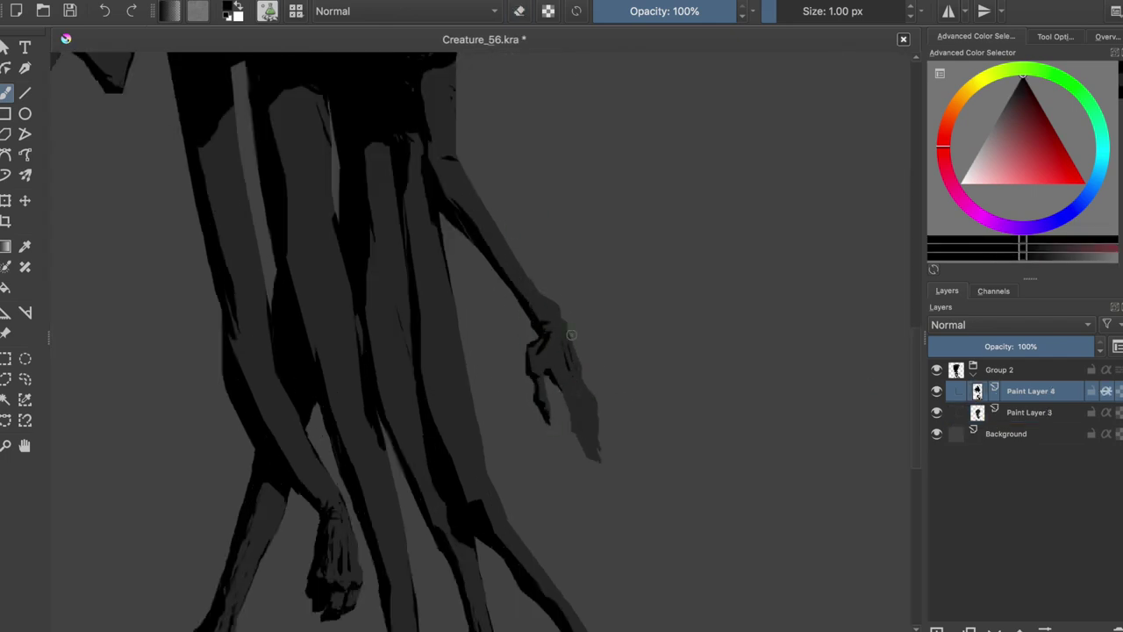
pyautogui.moveTo(543, 314); pyautogui.dragTo(575, 437)
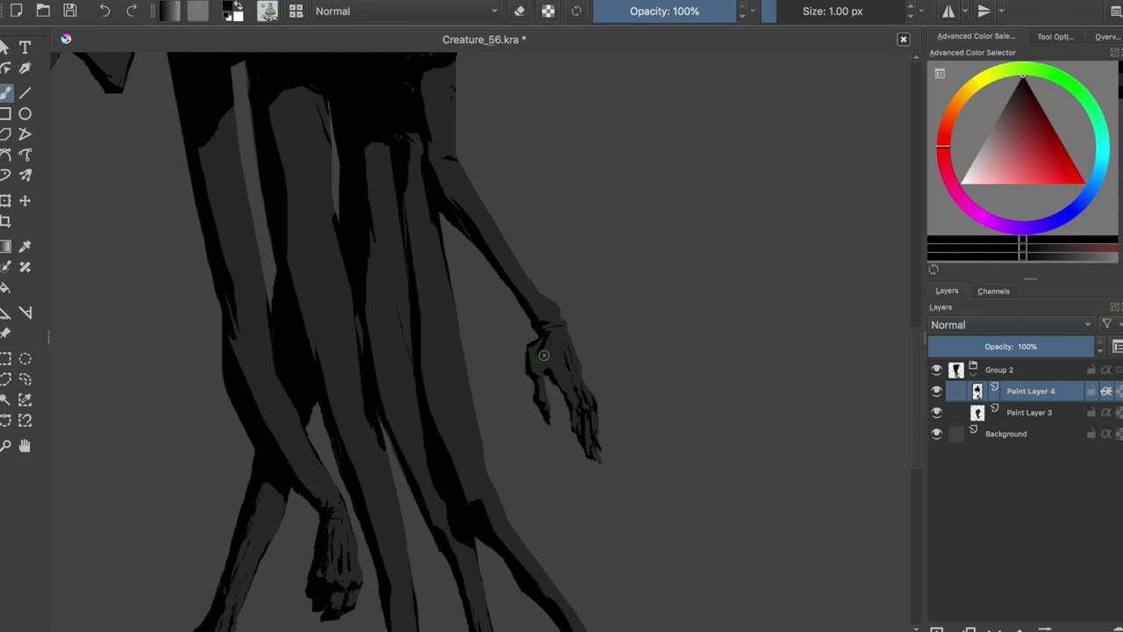
pyautogui.press('pagedown')
pyautogui.keyDown('ctrl'); pyautogui.click(569, 344); pyautogui.keyUp('ctrl')
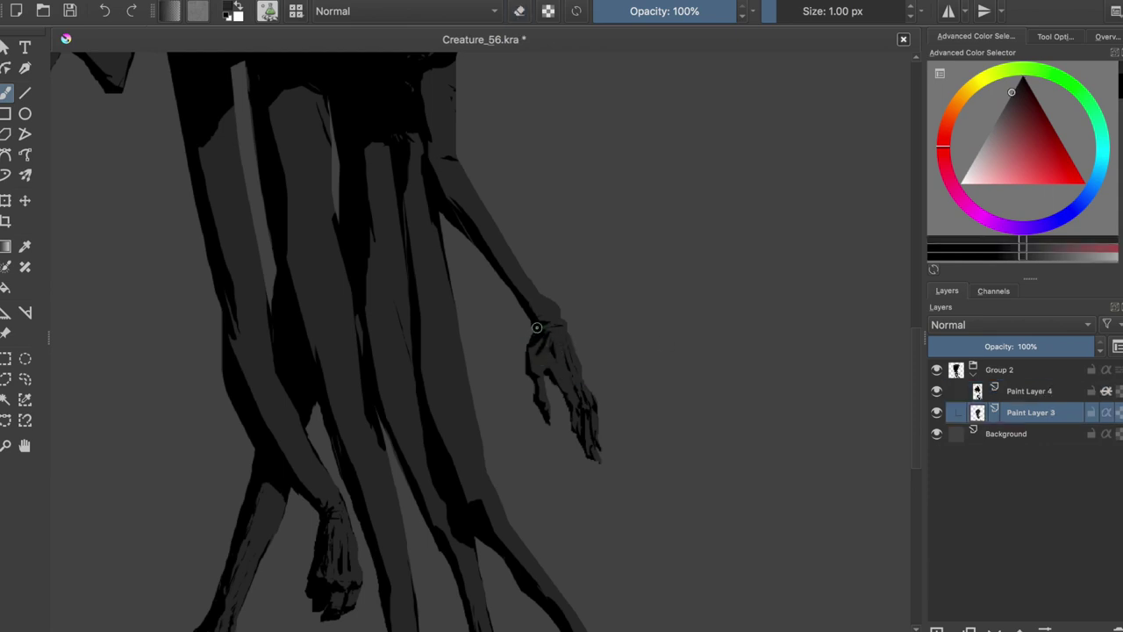
pyautogui.press('pageup')
# Sample the hand's grey and paint a long tapered finger reaching below the hand.
pyautogui.moveTo(544, 423); pyautogui.dragTo(540, 381)
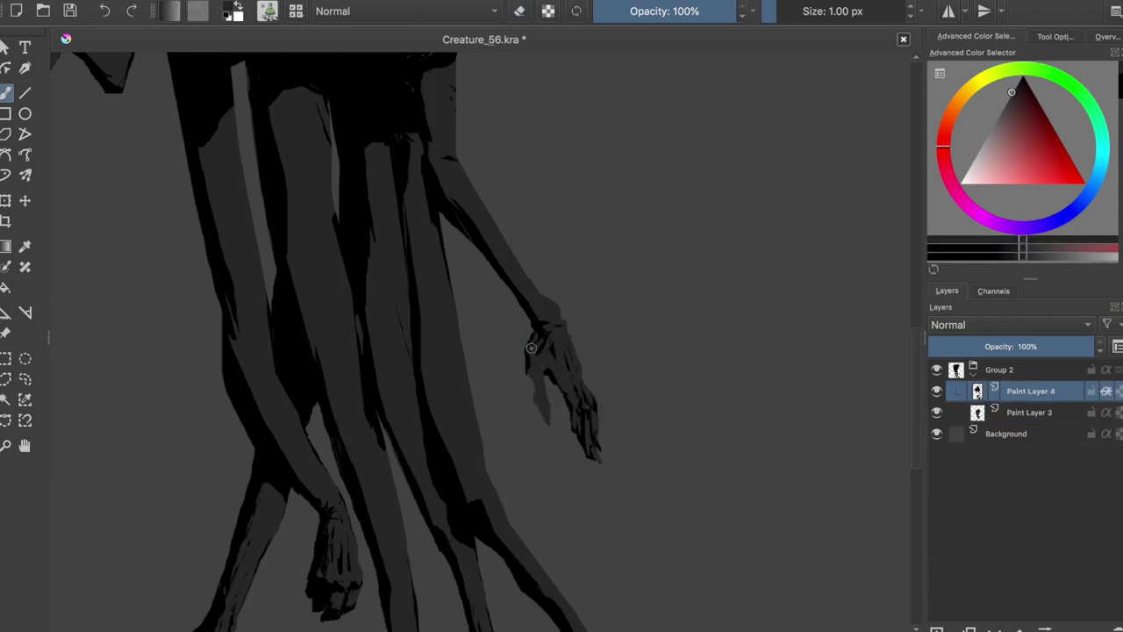
pyautogui.press('pagedown')
pyautogui.keyDown('ctrl'); pyautogui.click(545, 358); pyautogui.keyUp('ctrl')
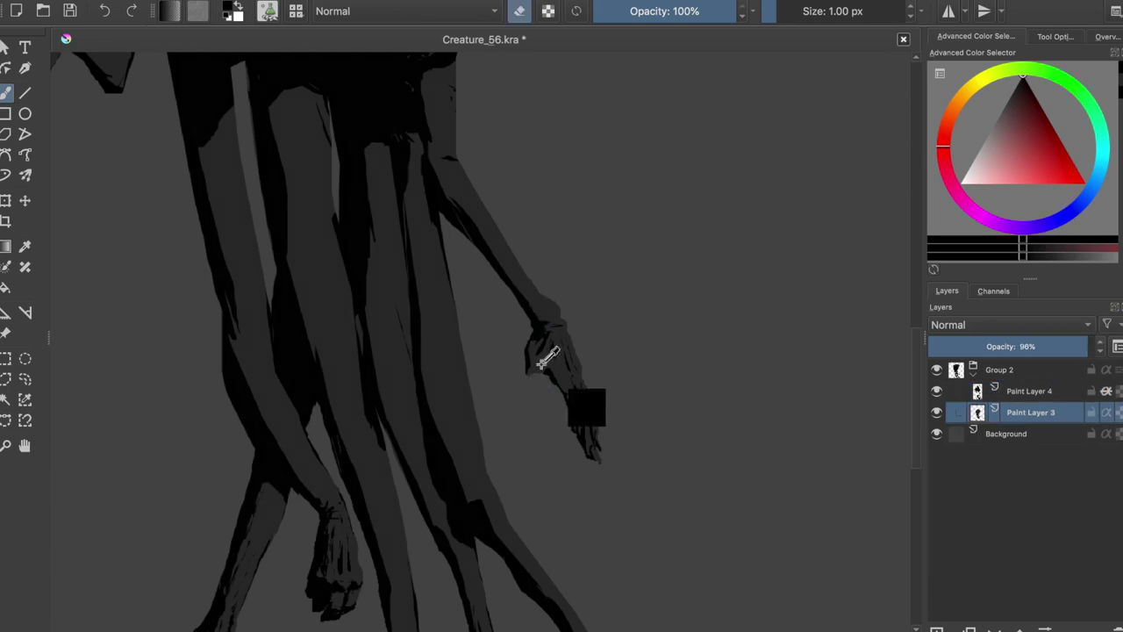
pyautogui.moveTo(511, 412); pyautogui.dragTo(529, 379)
pyautogui.moveTo(506, 427); pyautogui.dragTo(524, 386)
# Darken the new finger with near-black, lengthening its claw, and save.
pyautogui.press('pageup')
pyautogui.keyDown('ctrl'); pyautogui.click(524, 384); pyautogui.keyUp('ctrl')
pyautogui.moveTo(506, 425); pyautogui.dragTo(515, 415)
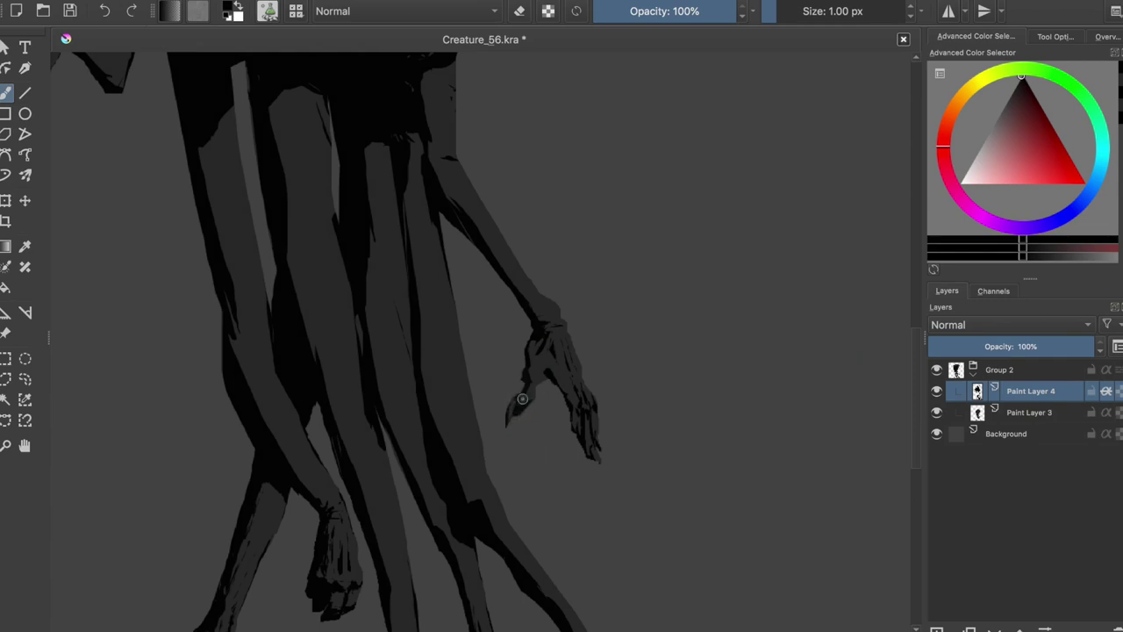
pyautogui.moveTo(507, 423); pyautogui.dragTo(538, 385)
pyautogui.hotkey('ctrl', 's')
# Try extending the hand's fingers downward with dark strokes, undoing overlong attempts.
pyautogui.press('e')
pyautogui.press('e')
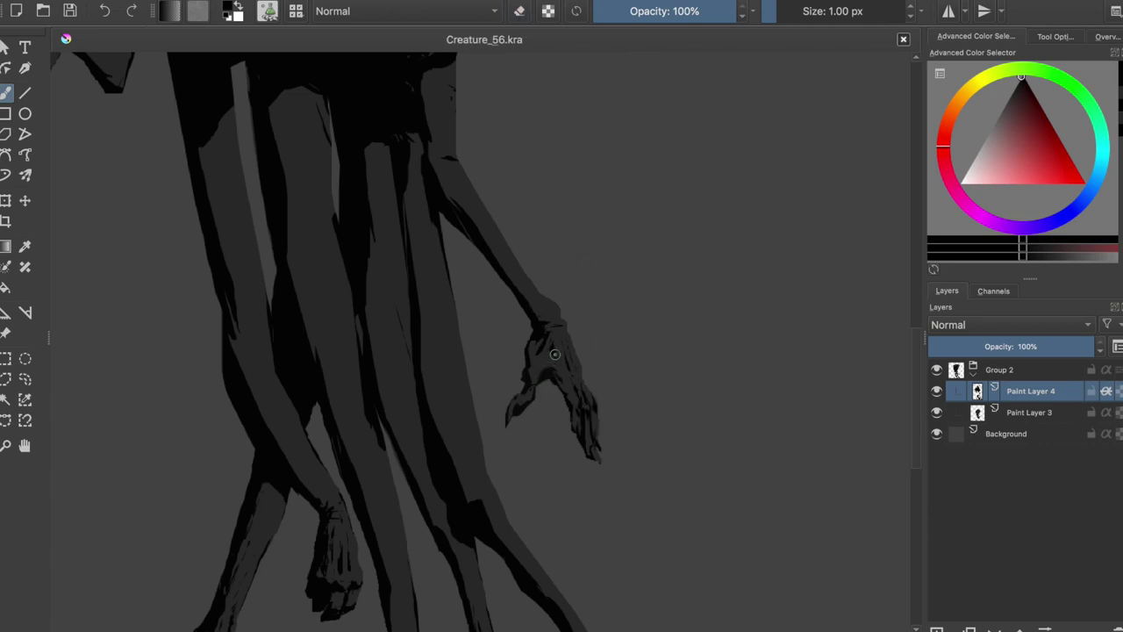
pyautogui.moveTo(556, 377); pyautogui.dragTo(569, 428)
pyautogui.press('e')
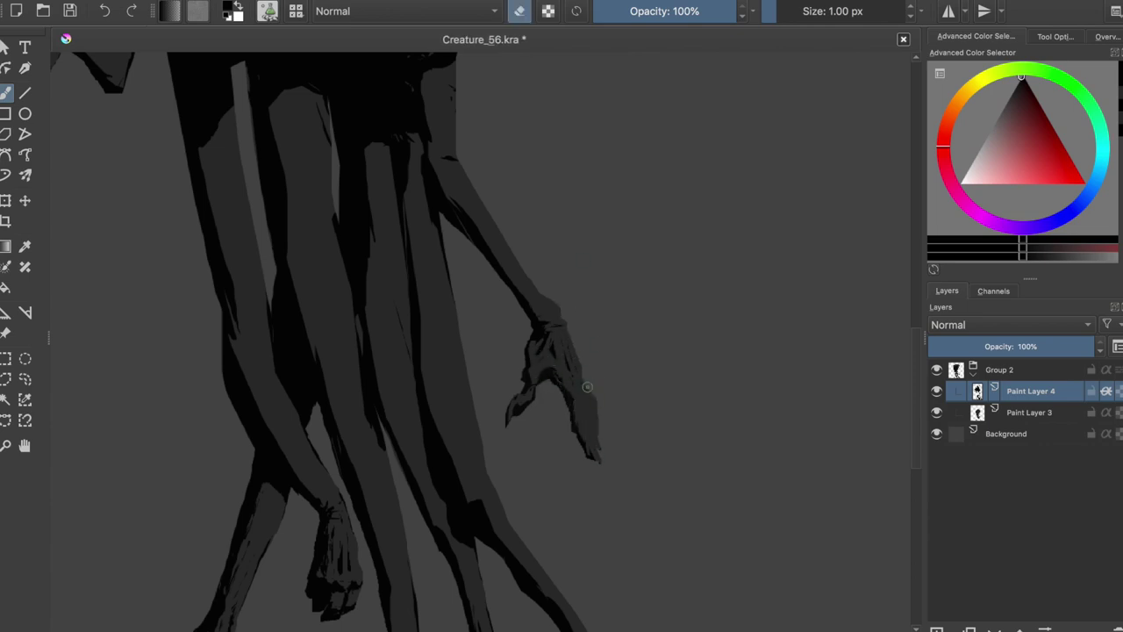
pyautogui.hotkey('ctrl', 'z')
pyautogui.press('e')
pyautogui.moveTo(566, 375)
pyautogui.mouseDown()
pyautogui.moveTo(600, 422)
pyautogui.moveTo(591, 436)
pyautogui.mouseUp()
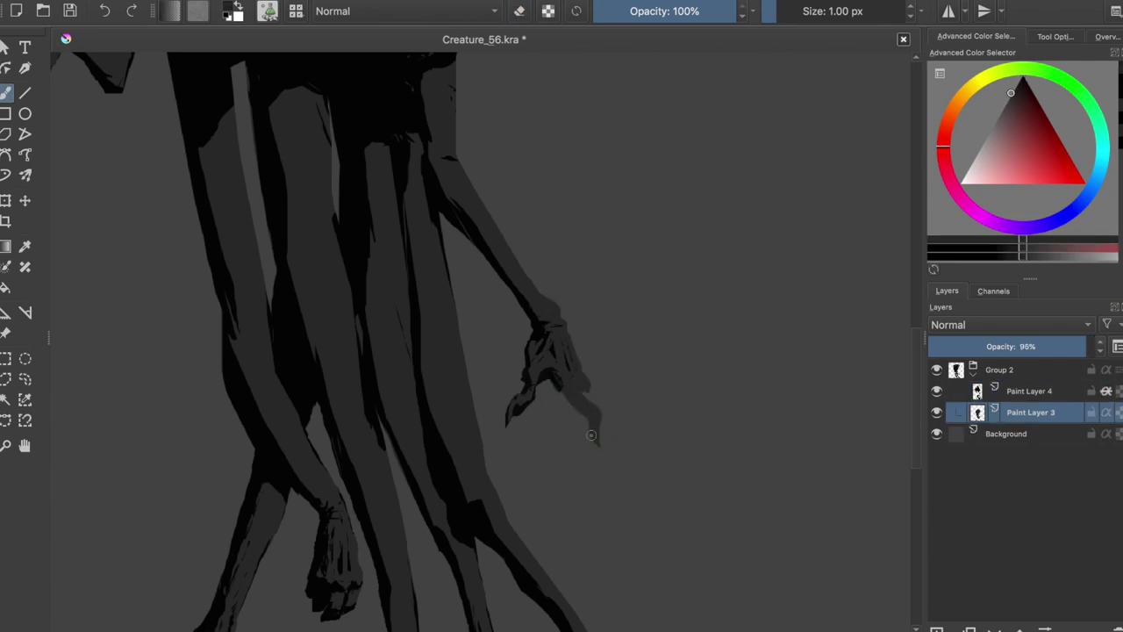
pyautogui.hotkey('ctrl', 'z')
# Redraw thin, narrower fingers below the hand, undoing until satisfied.
pyautogui.hotkey('ctrl', 'z')
pyautogui.moveTo(558, 393)
pyautogui.mouseDown()
pyautogui.moveTo(568, 467)
pyautogui.moveTo(601, 478)
pyautogui.moveTo(597, 447)
pyautogui.moveTo(602, 461)
pyautogui.mouseUp()
pyautogui.hotkey('ctrl', 'z')
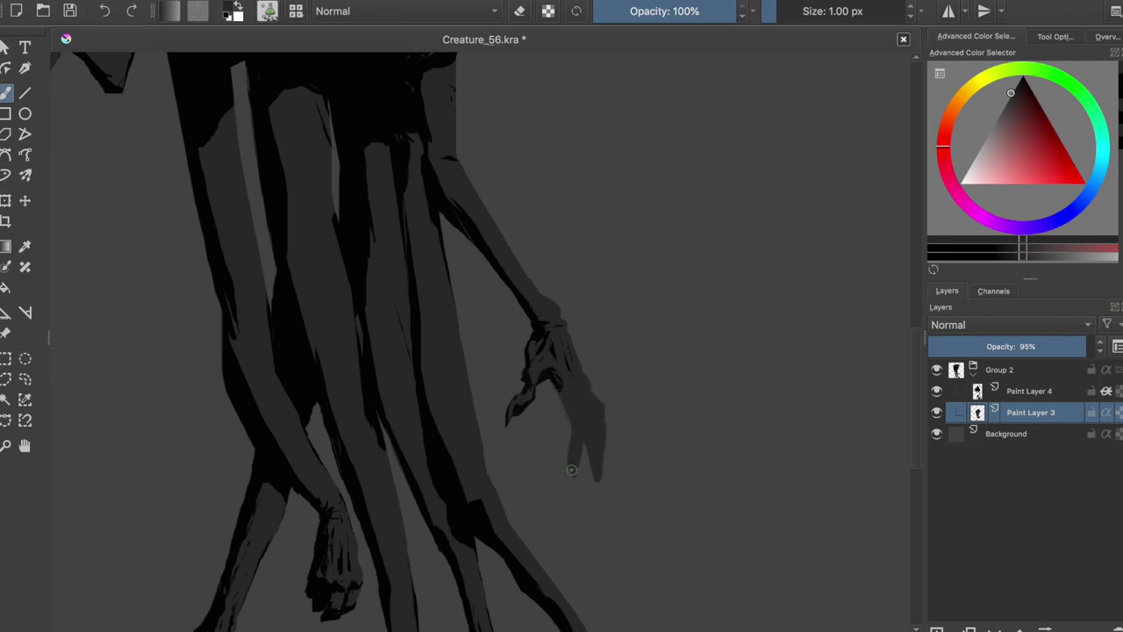
pyautogui.hotkey('ctrl', 'z')
pyautogui.hotkey('ctrl', 'z')
pyautogui.moveTo(562, 386); pyautogui.dragTo(594, 474)
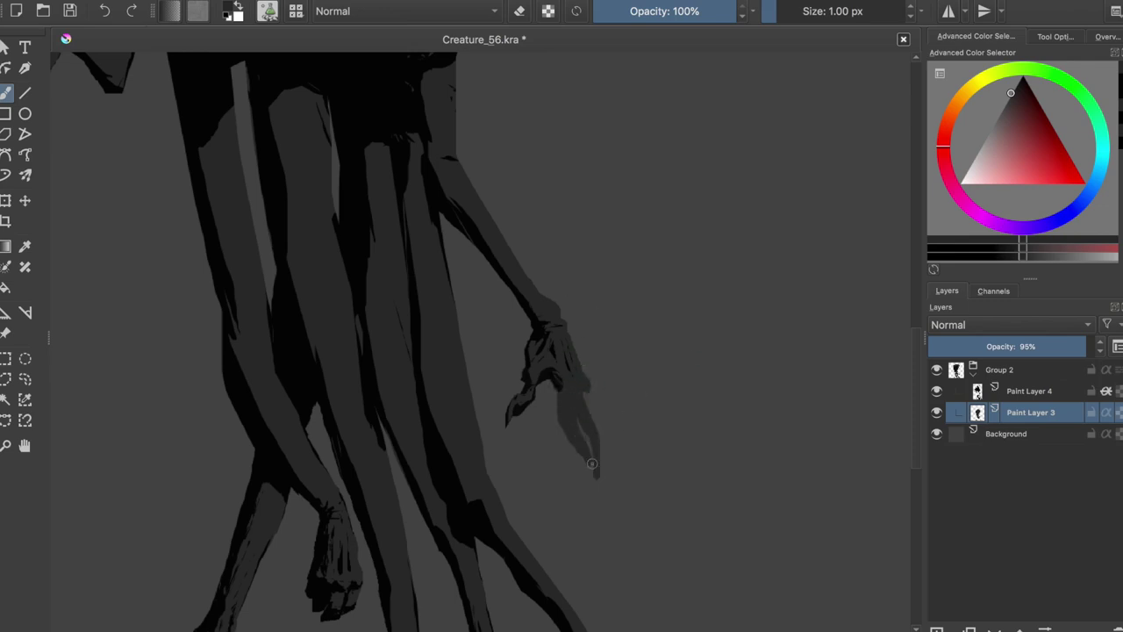
pyautogui.hotkey('ctrl', 'z')
pyautogui.hotkey('ctrl', 'z')
# In mirrored view, paint two dark fingers down from the dangling hand.
pyautogui.press('m')
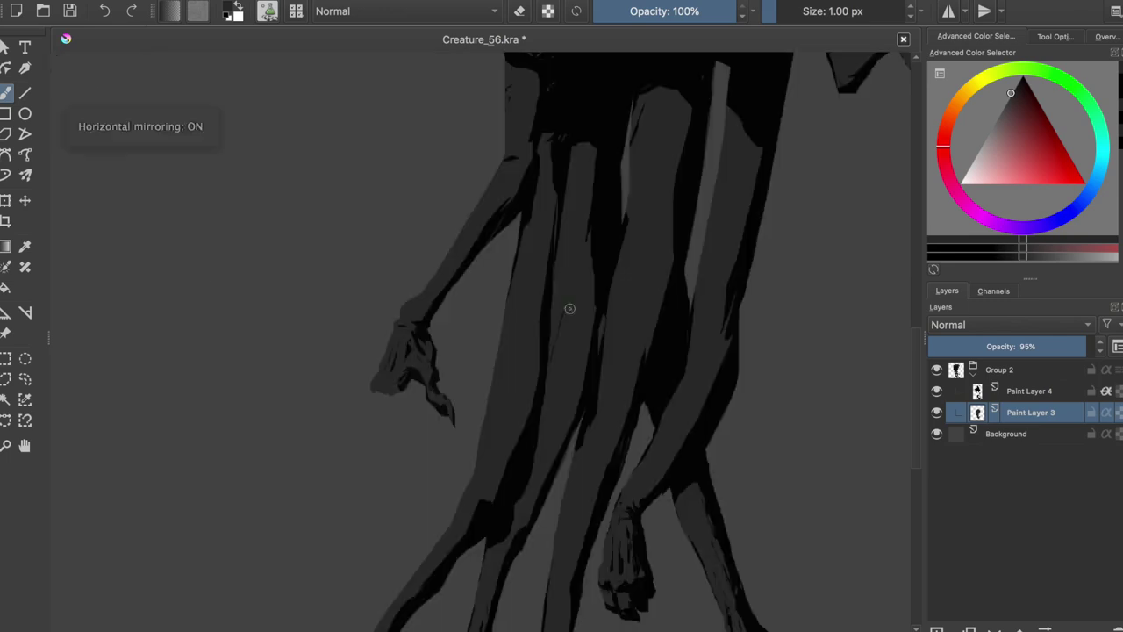
pyautogui.hotkey('ctrl', 'z')
pyautogui.moveTo(391, 385)
pyautogui.mouseDown()
pyautogui.moveTo(404, 437)
pyautogui.moveTo(378, 434)
pyautogui.moveTo(388, 476)
pyautogui.mouseUp()
pyautogui.hotkey('ctrl', 'z')
pyautogui.moveTo(392, 424); pyautogui.dragTo(406, 452)
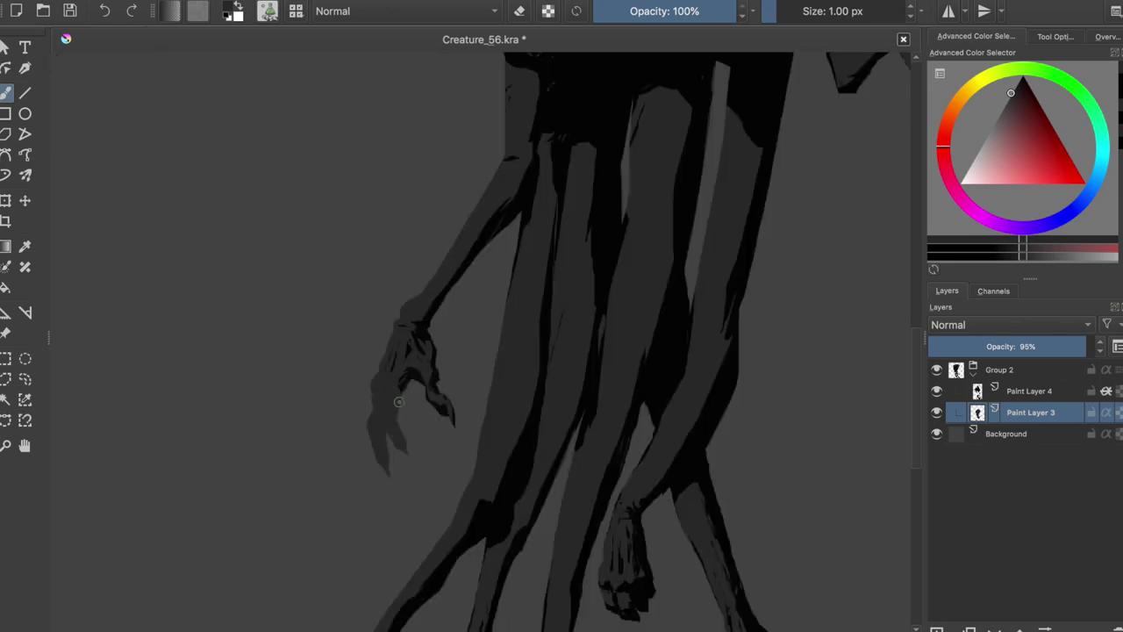
pyautogui.press('m')
# Darken the claw fingers with black strokes on Paint Layer 4.
pyautogui.press('pageup')
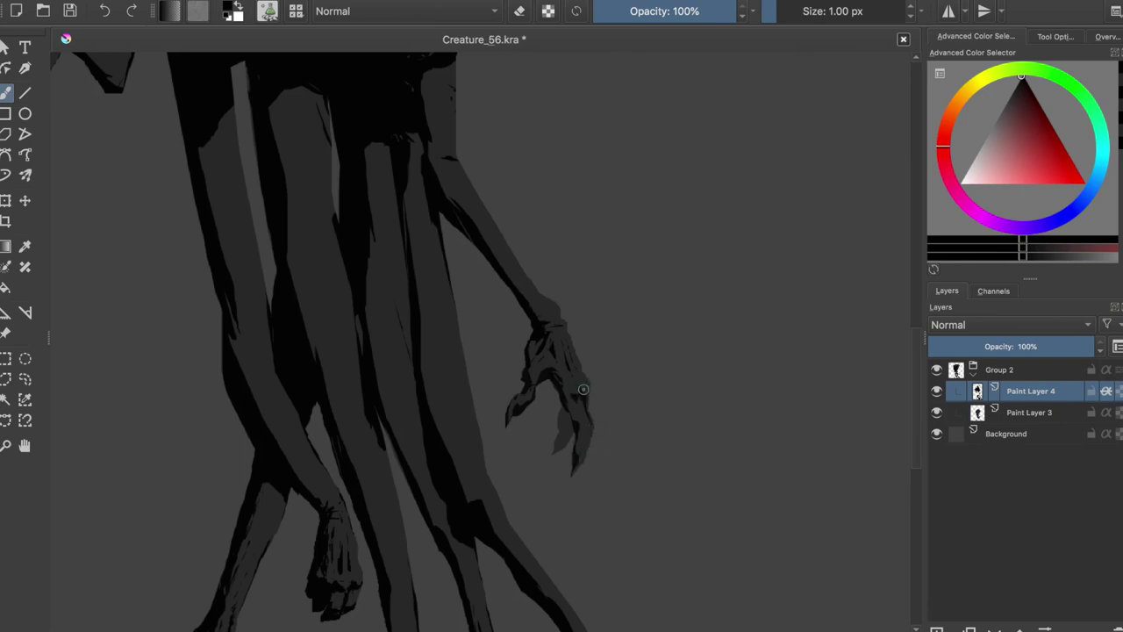
pyautogui.moveTo(586, 397); pyautogui.dragTo(572, 422)
pyautogui.press('m')
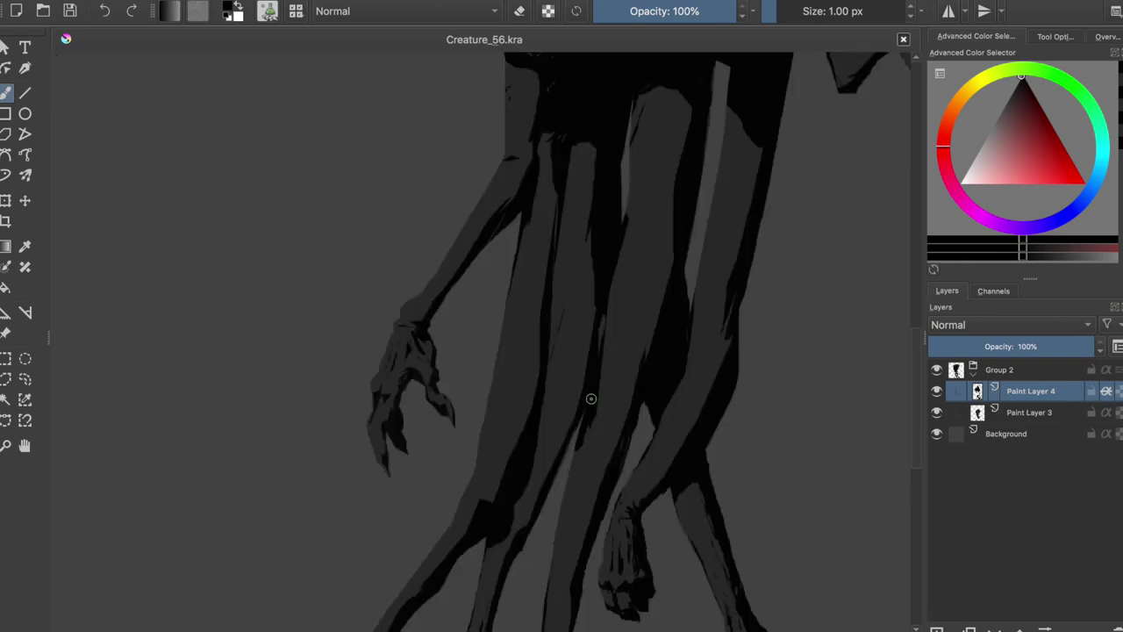
pyautogui.press('pagedown')
pyautogui.click(996, 393)
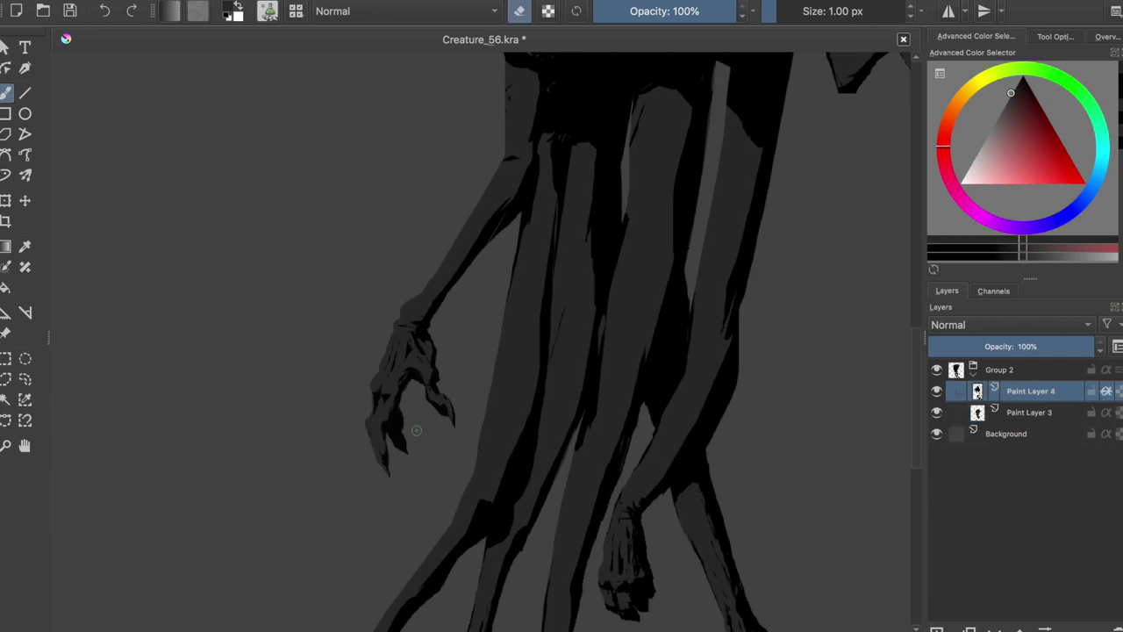
pyautogui.keyDown('ctrl'); pyautogui.click(378, 427); pyautogui.keyUp('ctrl')
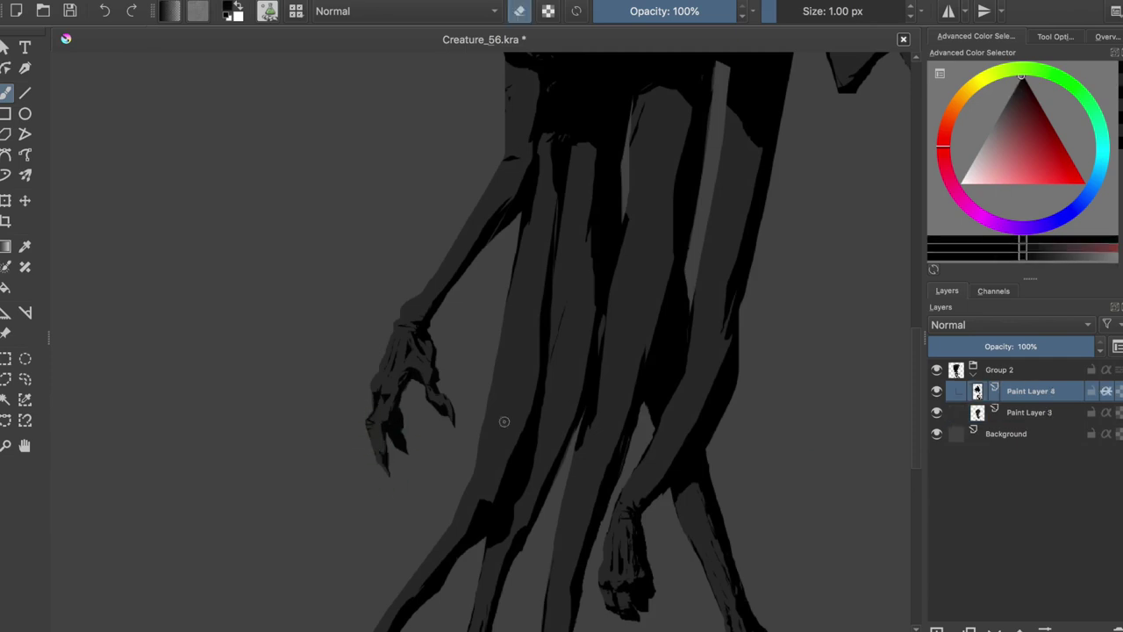
pyautogui.press('pagedown')
pyautogui.keyDown('ctrl'); pyautogui.click(386, 474); pyautogui.keyUp('ctrl')
# Touch up the claws with the eraser, then save the painting.
pyautogui.press('e')
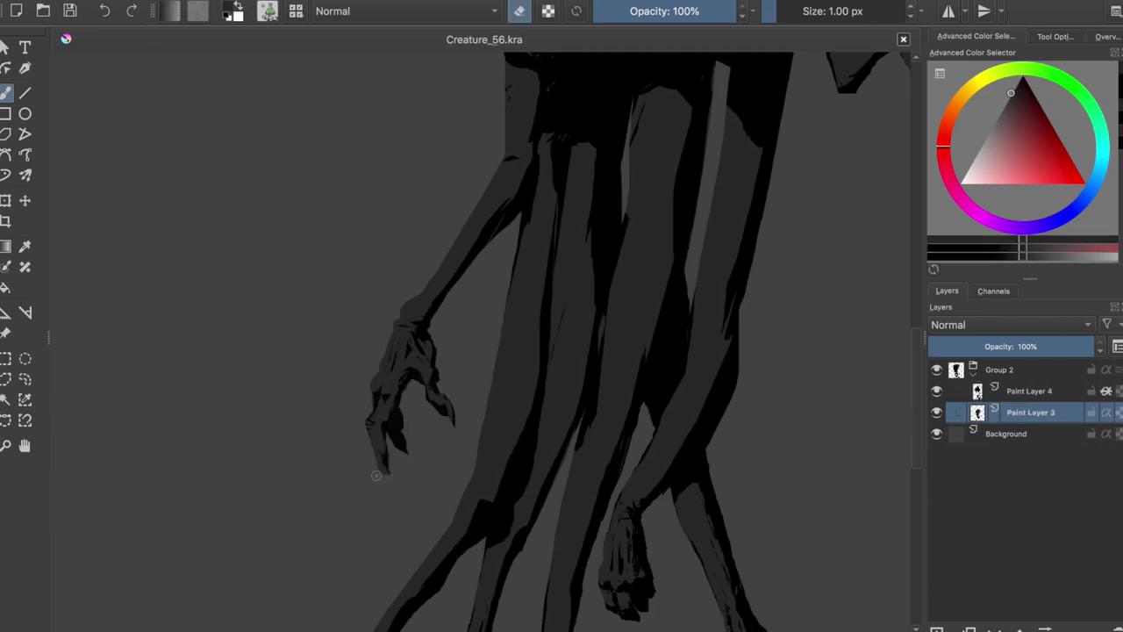
pyautogui.press('pageup')
pyautogui.keyDown('ctrl'); pyautogui.click(399, 424); pyautogui.keyUp('ctrl')
pyautogui.press('e')
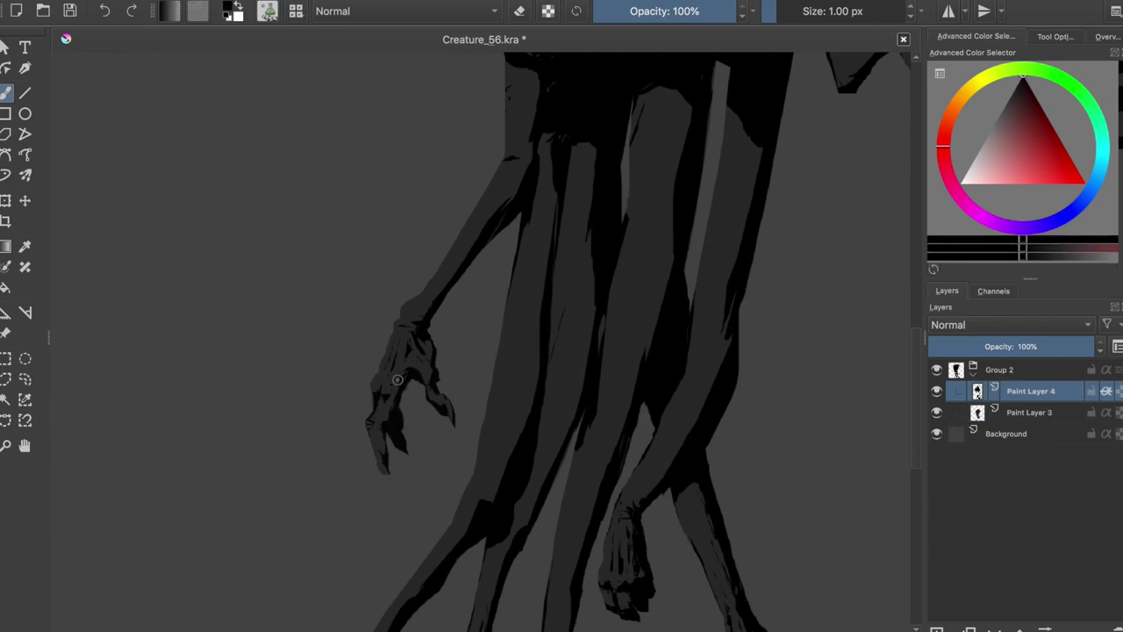
pyautogui.moveTo(404, 376)
pyautogui.mouseDown()
pyautogui.moveTo(534, 382)
pyautogui.moveTo(592, 400)
pyautogui.mouseUp()
pyautogui.press('e')
pyautogui.press('e')
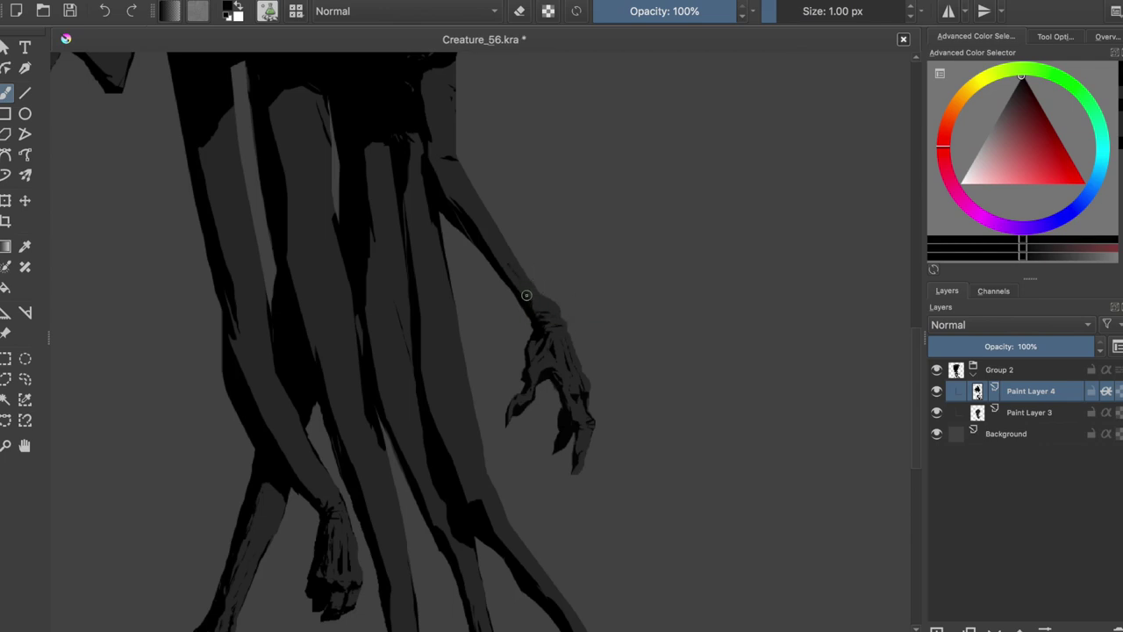
pyautogui.hotkey('ctrl', 's')
# Stroke dark paint along the upper arm's outer edge below the torso.
pyautogui.moveTo(469, 220); pyautogui.dragTo(449, 145)
pyautogui.scroll(1, 449, 144)
pyautogui.moveTo(440, 201); pyautogui.dragTo(497, 290)
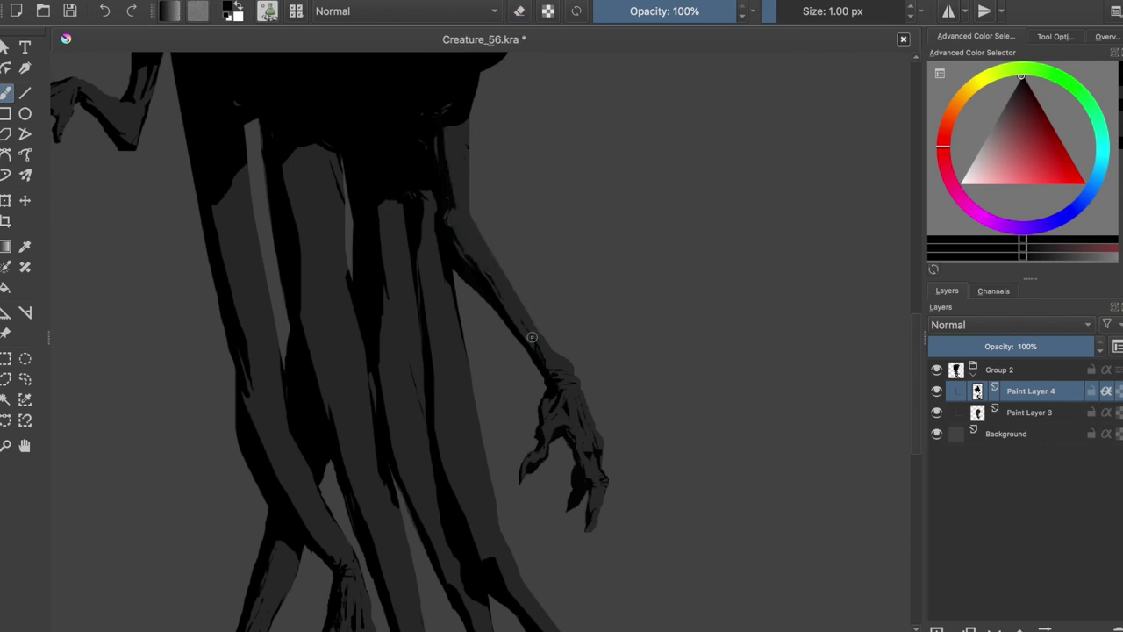
pyautogui.scroll(-3, 578, 332)
pyautogui.scroll(-3, 443, 286)
pyautogui.scroll(-2, 443, 286)
pyautogui.scroll(5, 443, 286)
pyautogui.scroll(1, 443, 286)
pyautogui.press('e')
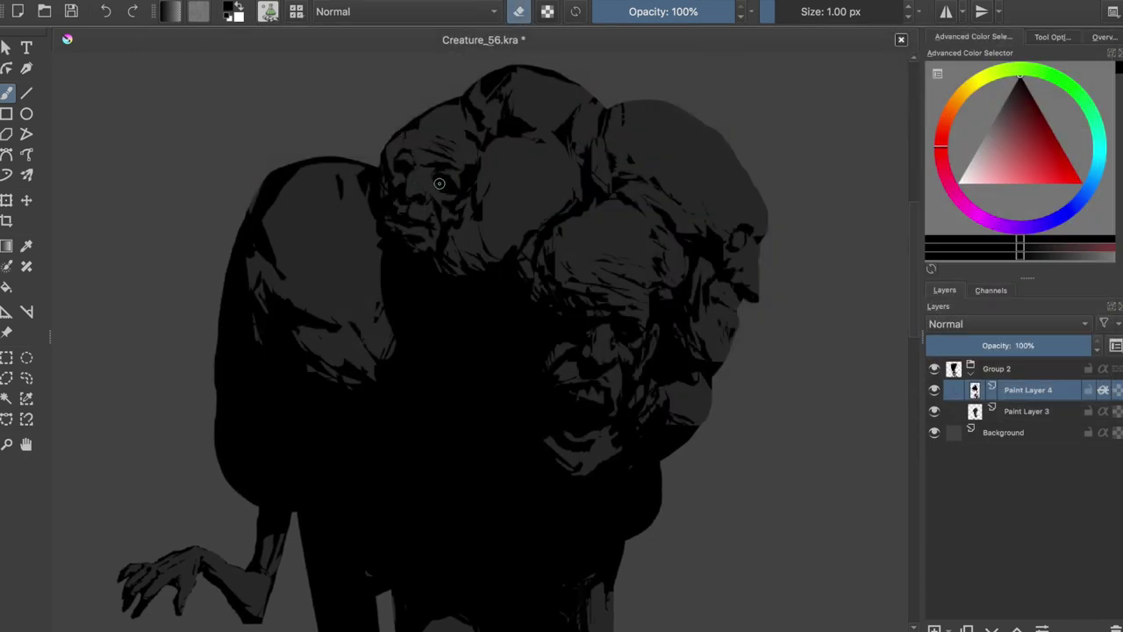
# Sharpen the upper-left head's brow and eye detail using brush and eraser, then mirror the view.
pyautogui.press('e')
pyautogui.press('e')
pyautogui.press('e')
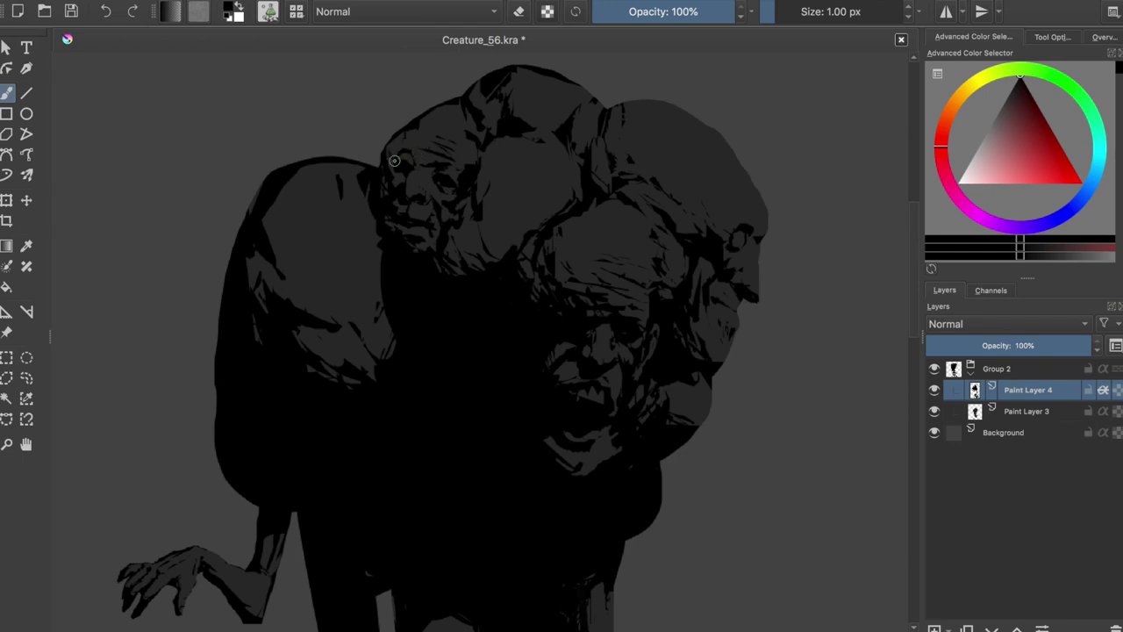
pyautogui.press('e')
pyautogui.press('e')
pyautogui.press('e')
pyautogui.press('e')
pyautogui.press('e')
pyautogui.press('e')
pyautogui.press('e')
pyautogui.press('e')
pyautogui.press('e')
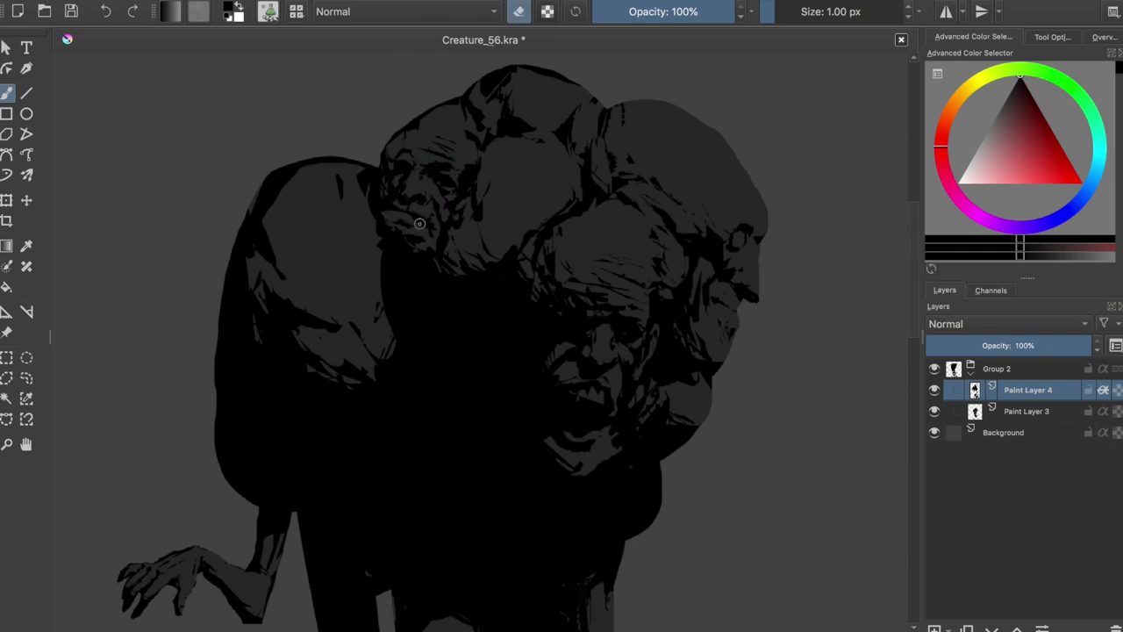
pyautogui.press('e')
pyautogui.press('e')
pyautogui.press('e')
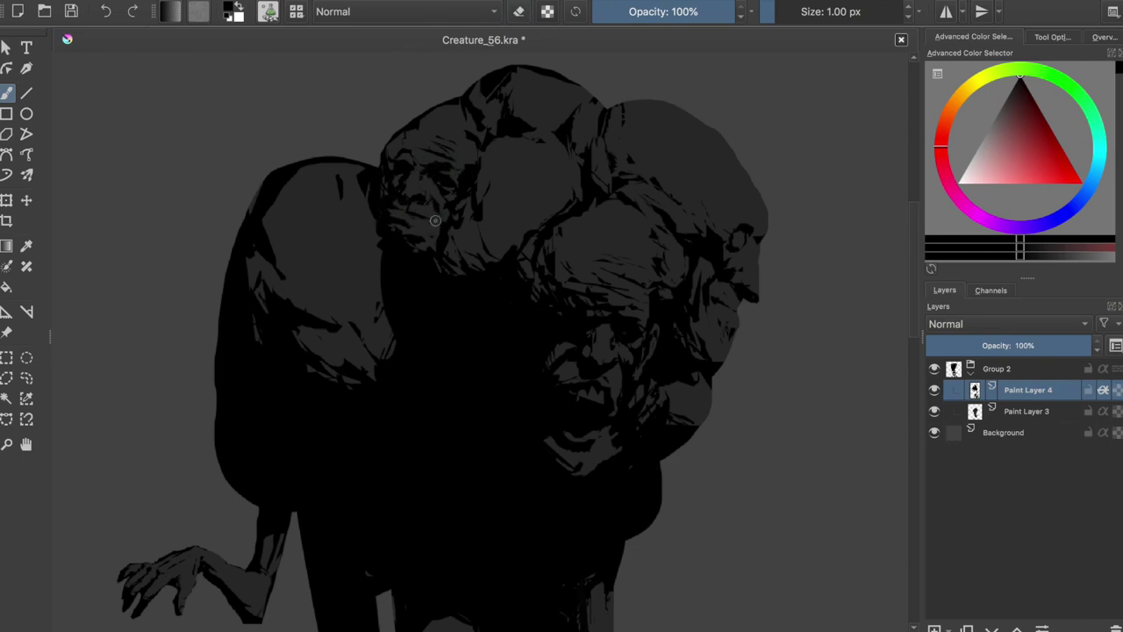
pyautogui.press('e')
pyautogui.press('e')
pyautogui.press('e')
pyautogui.press('e')
pyautogui.press('e')
pyautogui.press('e')
pyautogui.press('e')
pyautogui.press('e')
pyautogui.press('e')
pyautogui.press('e')
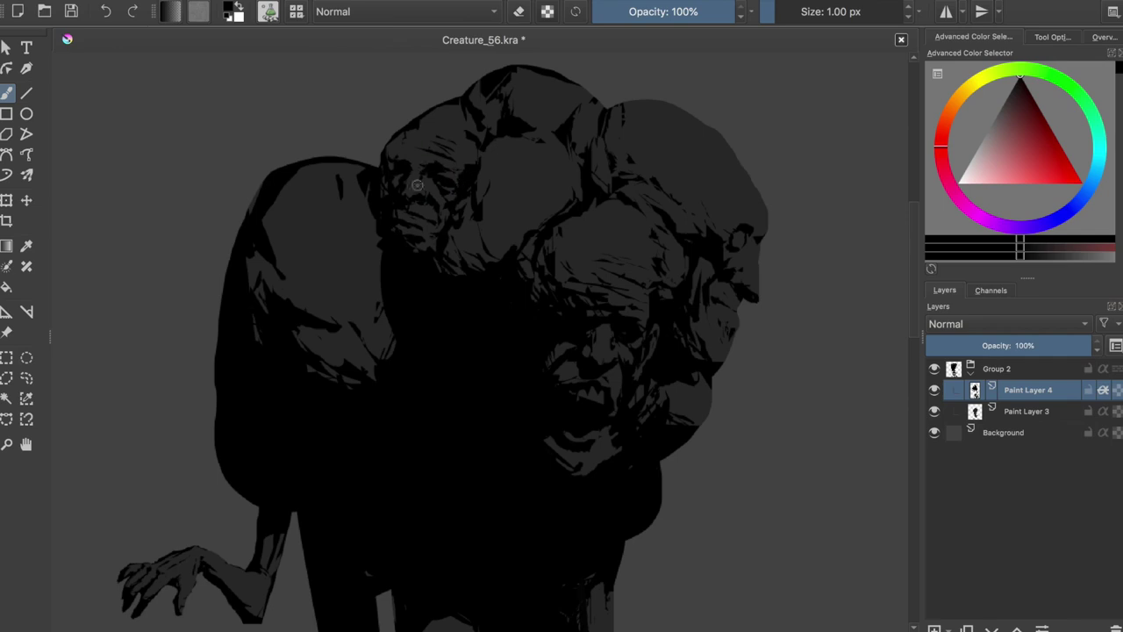
pyautogui.press('e')
pyautogui.press('e')
pyautogui.press('e')
pyautogui.press('e')
pyautogui.press('e')
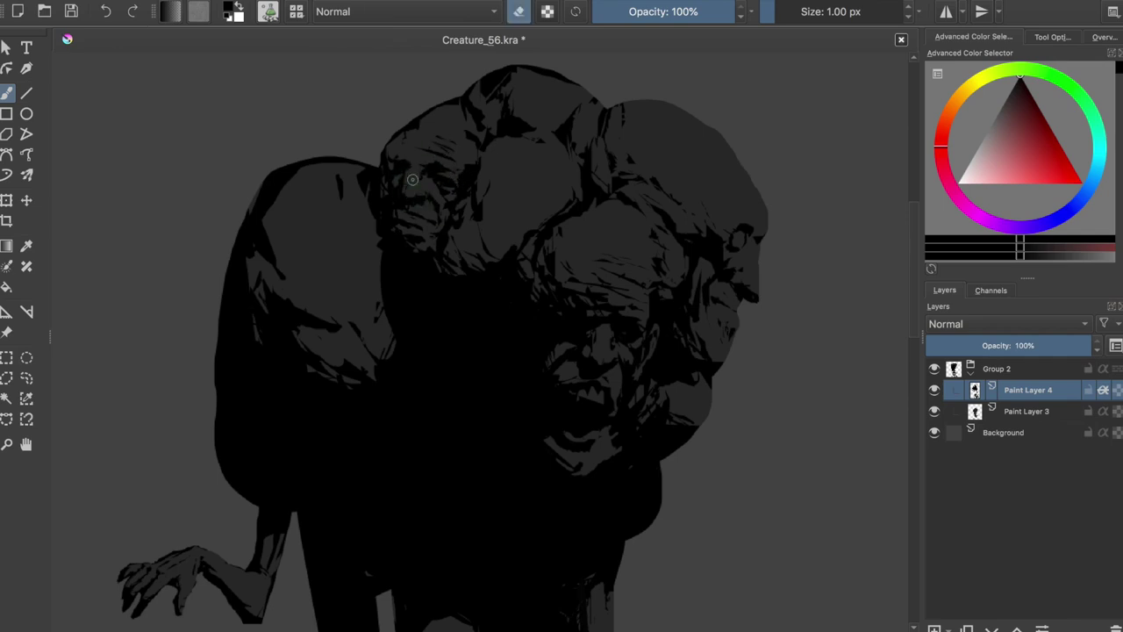
pyautogui.press('e')
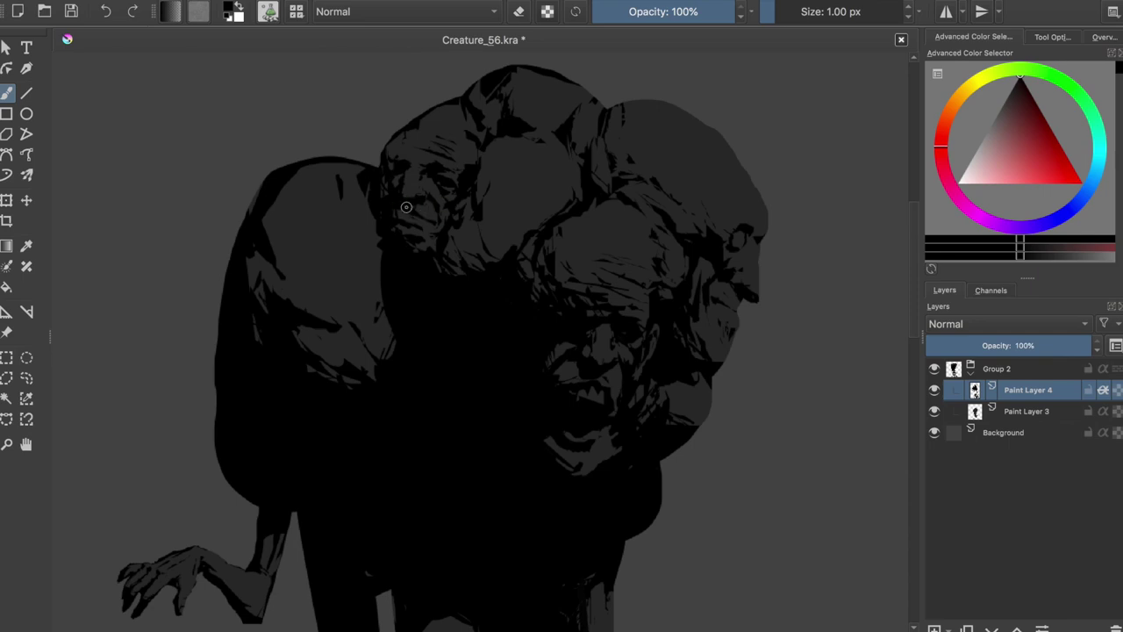
pyautogui.press('m')
pyautogui.press('e')
pyautogui.press('e')
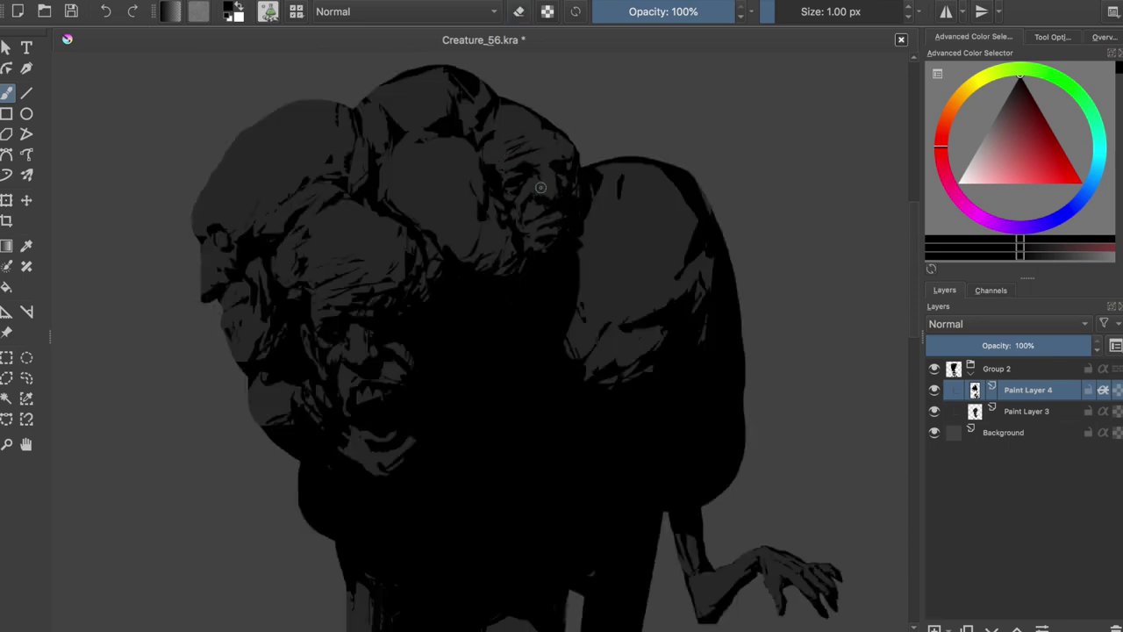
pyautogui.press('e')
pyautogui.press('e')
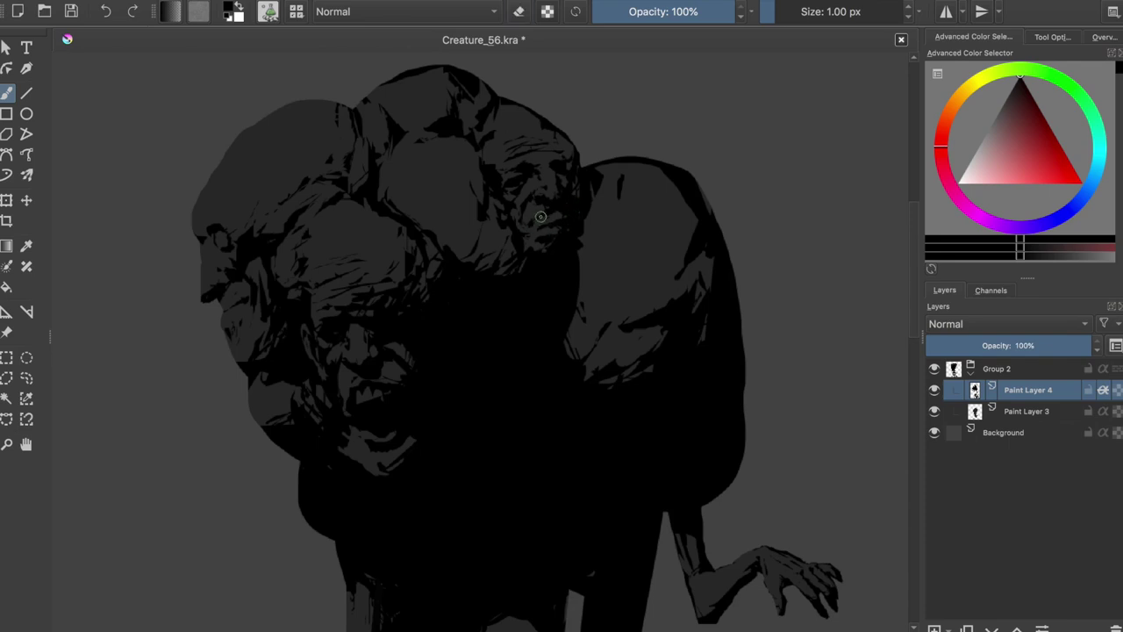
# Carve dark and light wrinkle detail into the small upper face, checking it mirrored.
pyautogui.press('m')
pyautogui.press('e')
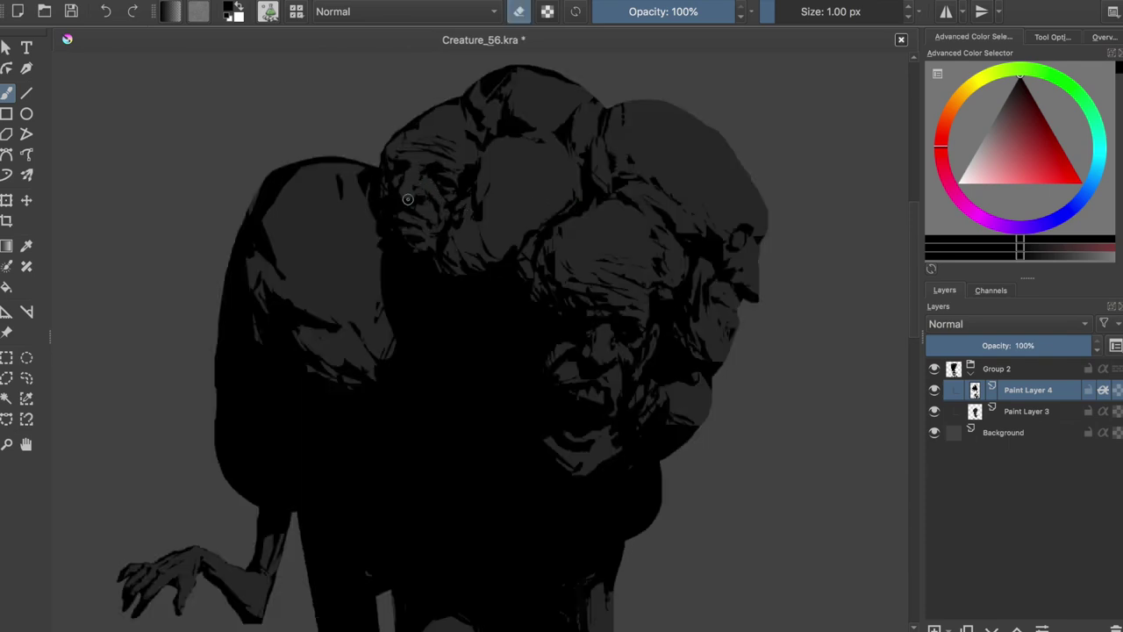
pyautogui.press('e')
pyautogui.press('e')
pyautogui.press('e')
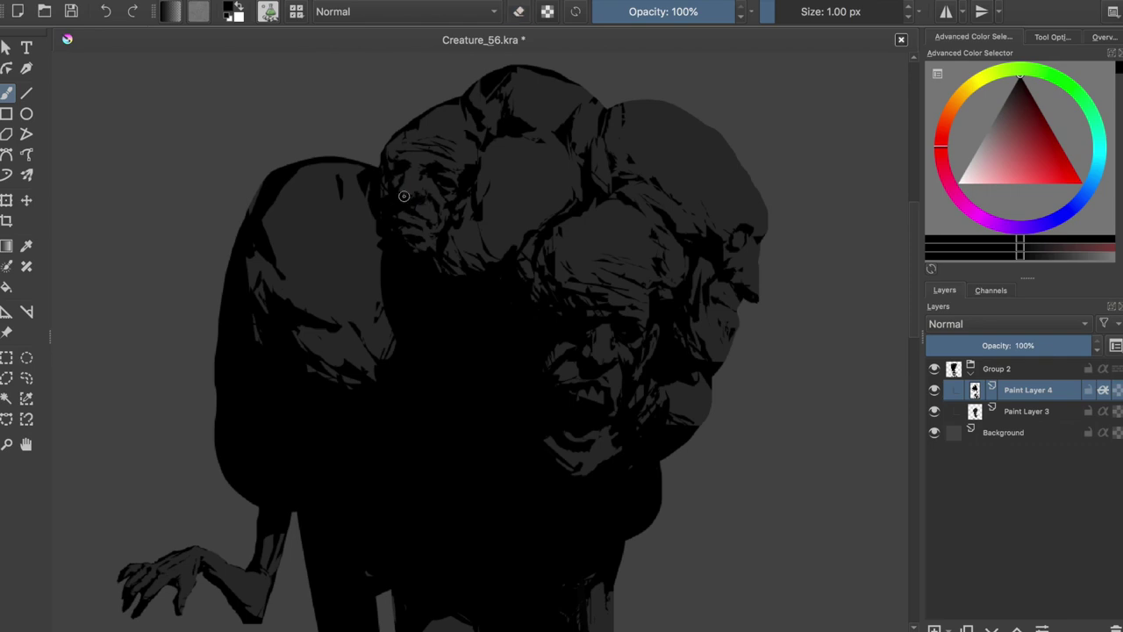
pyautogui.press('m')
pyautogui.press('e')
pyautogui.press('e')
pyautogui.press('e')
pyautogui.press('e')
pyautogui.press('e')
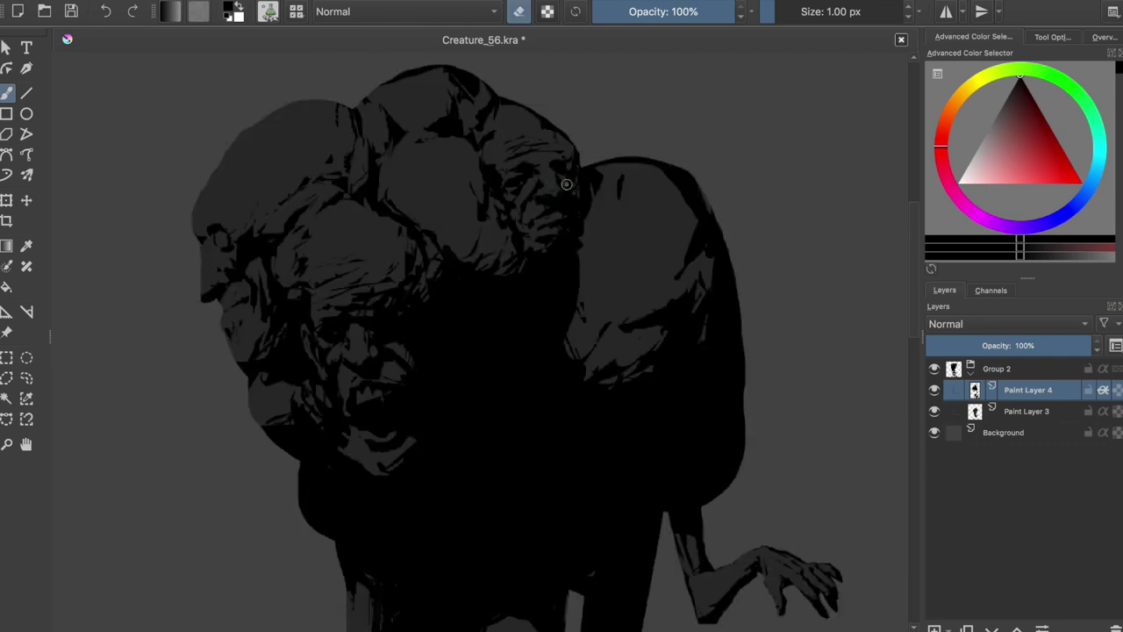
pyautogui.press('e')
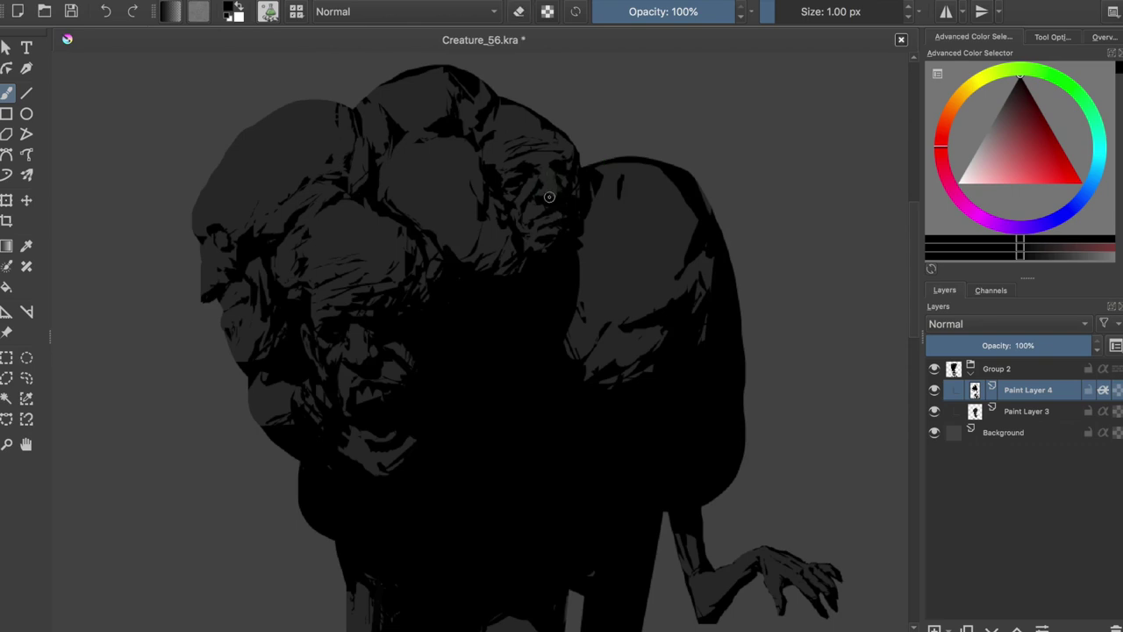
pyautogui.press('e')
pyautogui.press('e')
pyautogui.press('e')
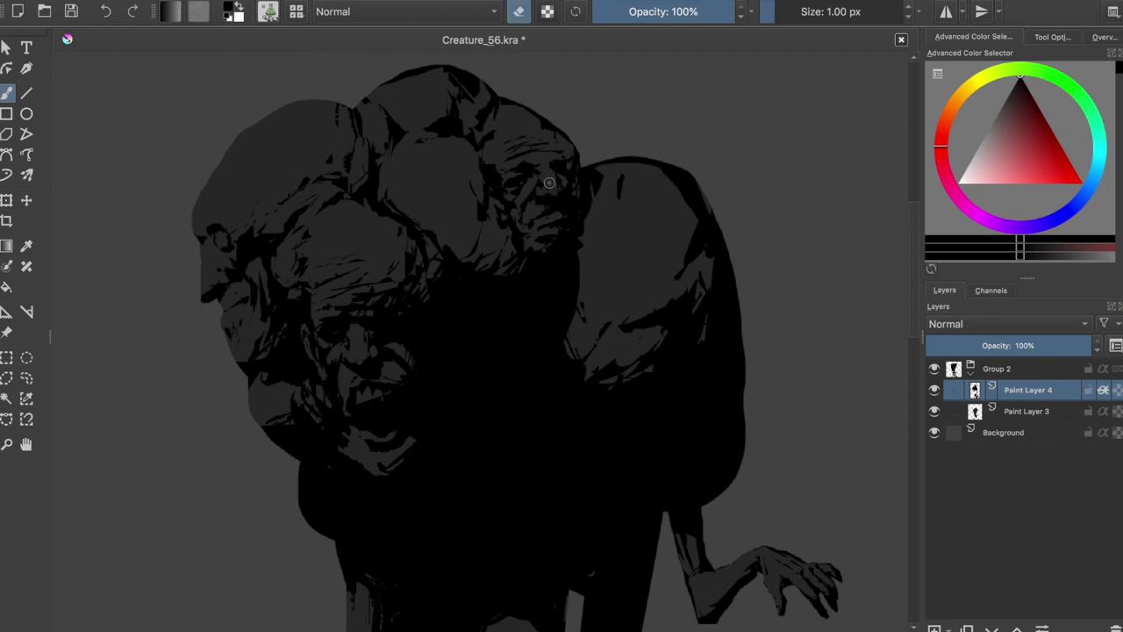
pyautogui.press('m')
pyautogui.press('e')
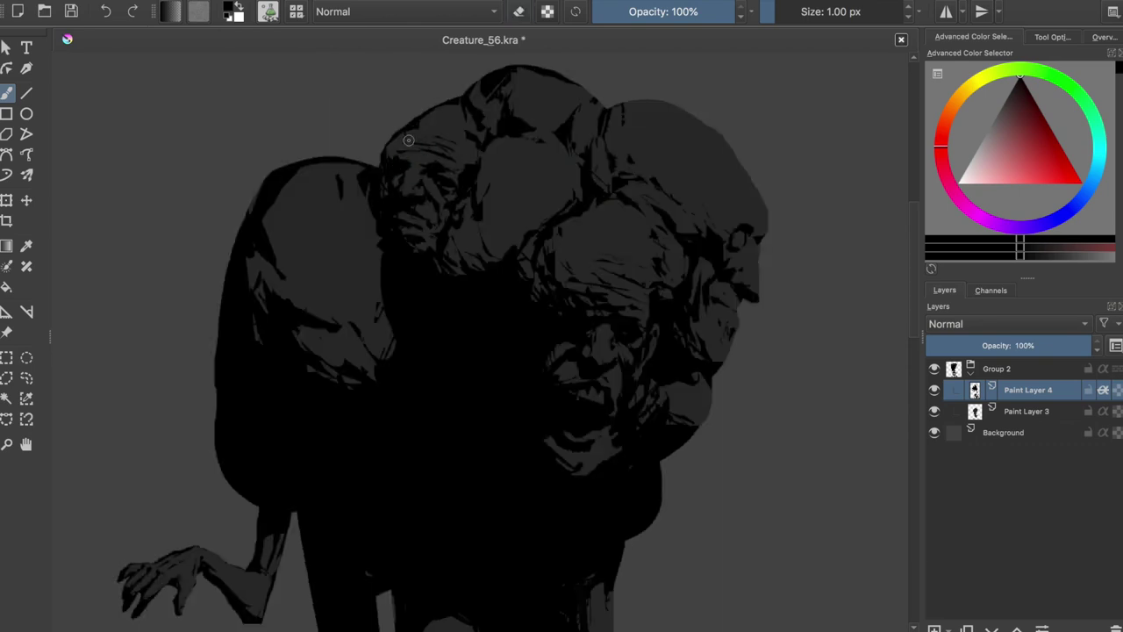
# Cancel the accidental select-all and transform and return to the brush.
pyautogui.hotkey('ctrl', 'a')
pyautogui.press('t')
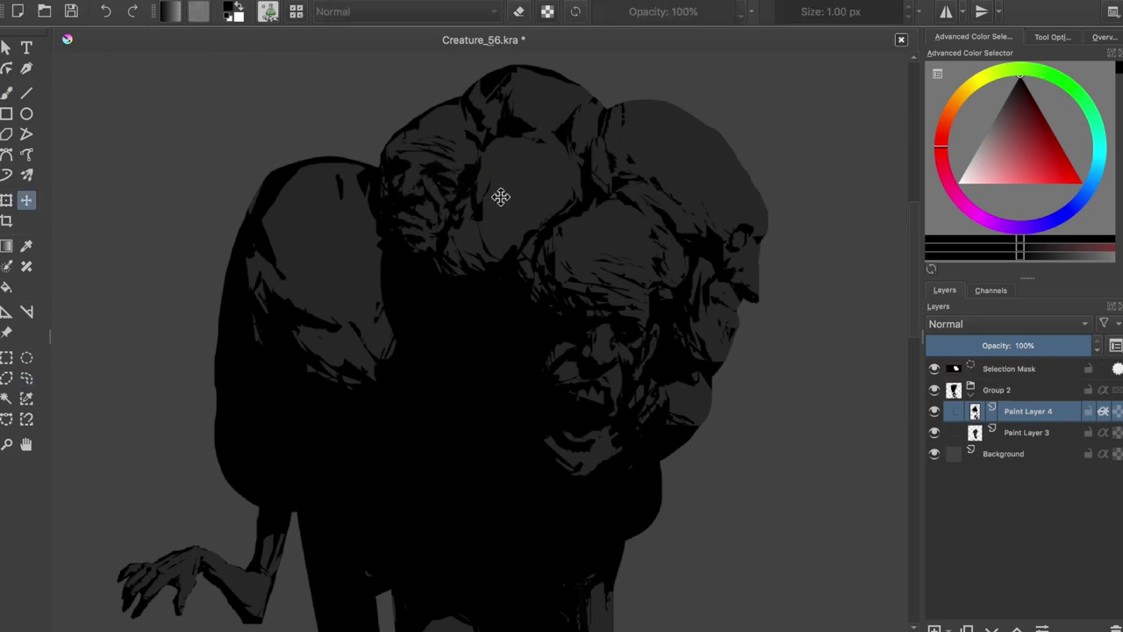
pyautogui.hotkey('ctrl', 'shift', 'a')
pyautogui.press('b')
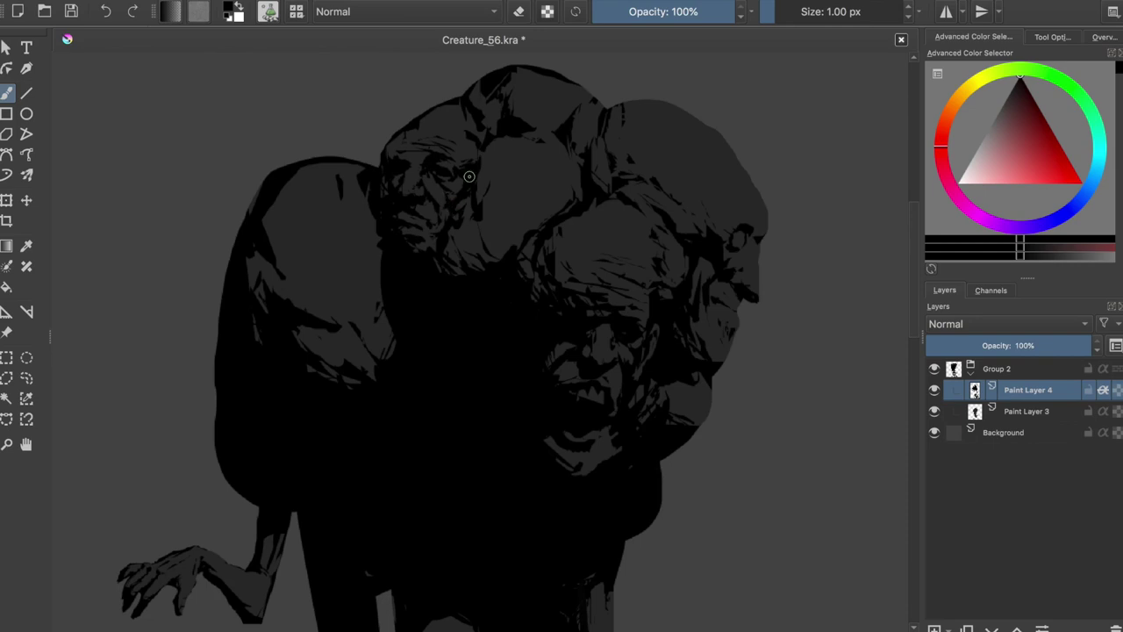
# Sharpen more wrinkle lines on the face, alternating painting and erasing.
pyautogui.press('m')
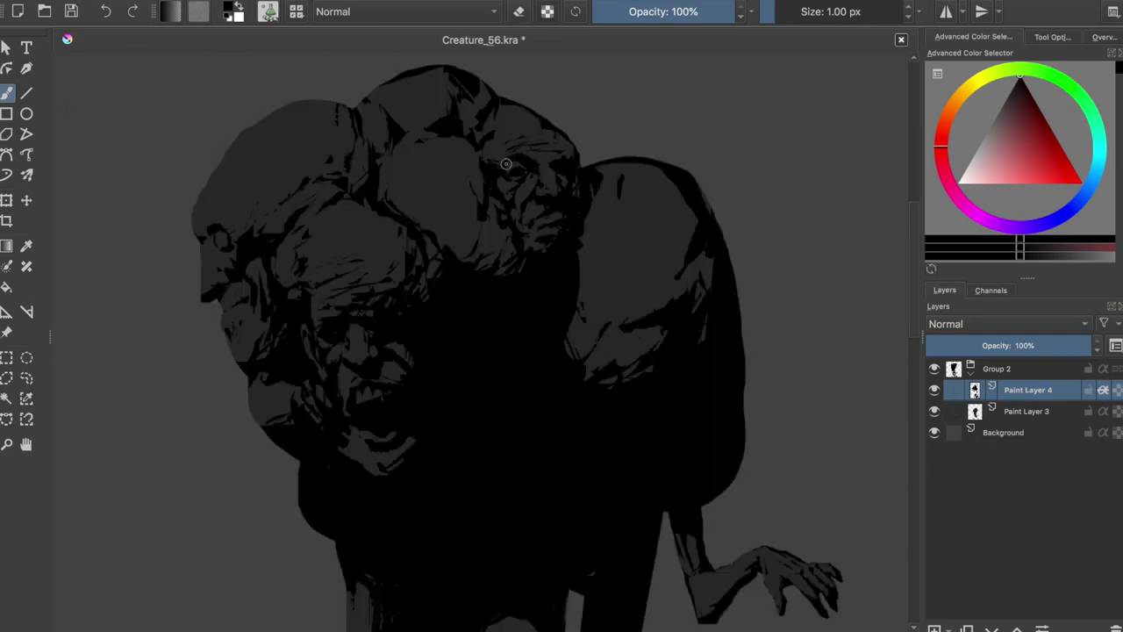
pyautogui.press('e')
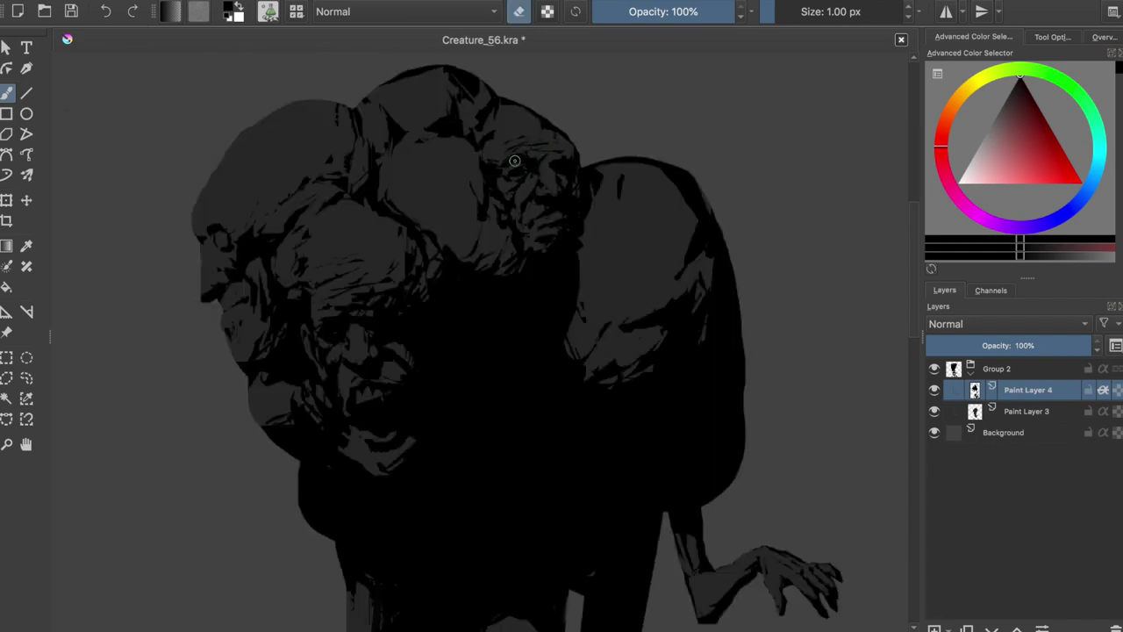
pyautogui.press('e')
pyautogui.press('m')
pyautogui.press('e')
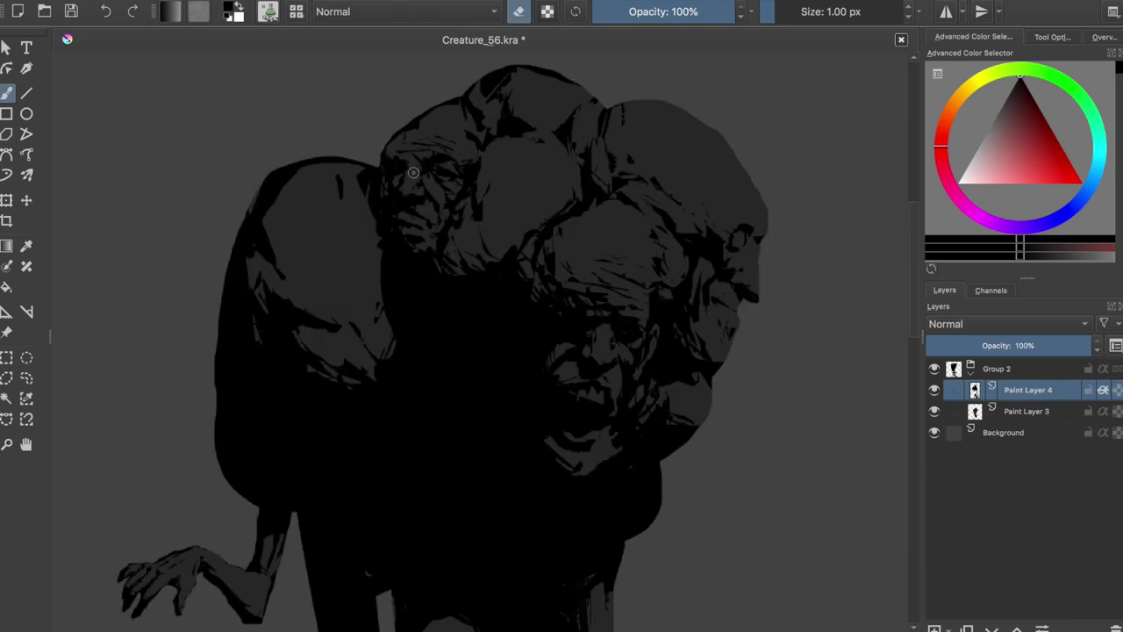
pyautogui.press('e')
pyautogui.press('e')
pyautogui.press('e')
# Refine the face's light and dark creases, flipping the view to check proportions.
pyautogui.press('m')
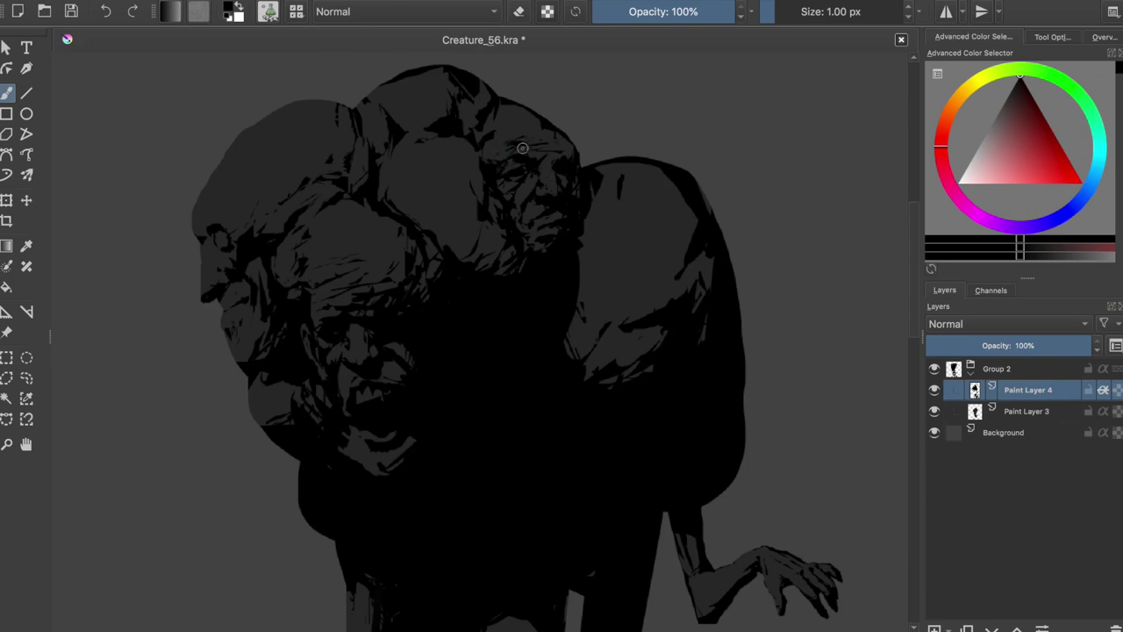
pyautogui.press('e')
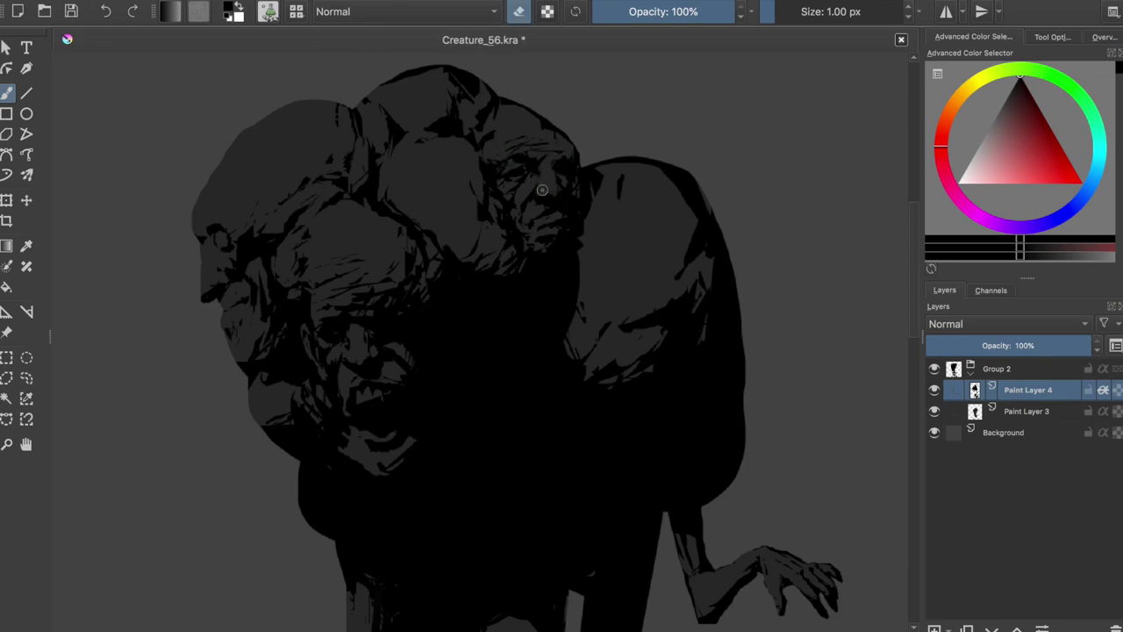
pyautogui.press('m')
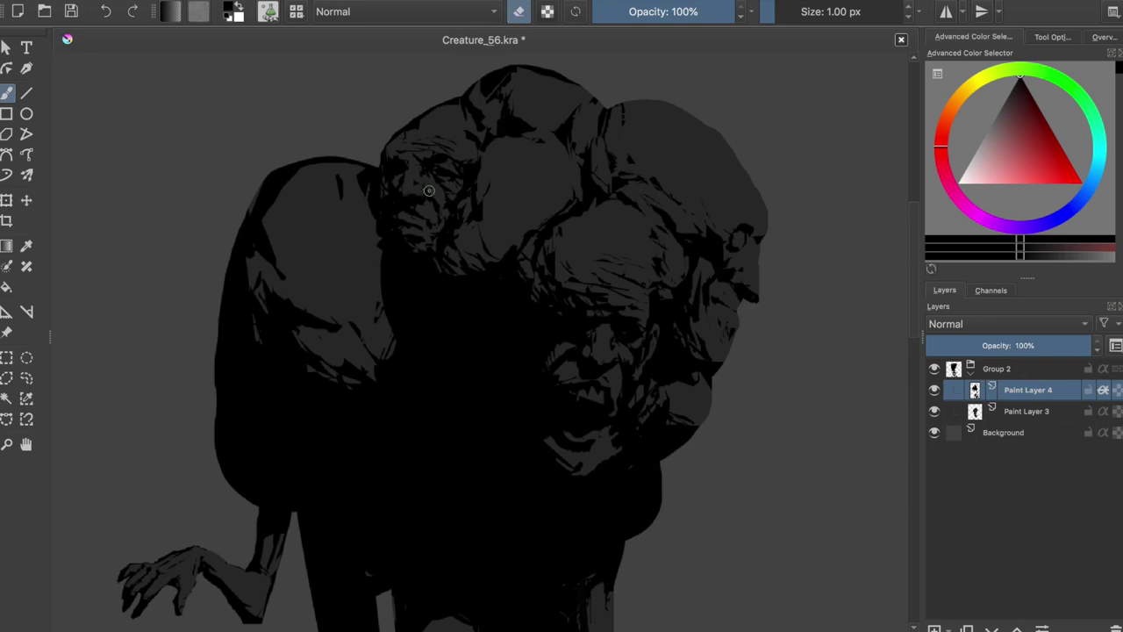
pyautogui.press('e')
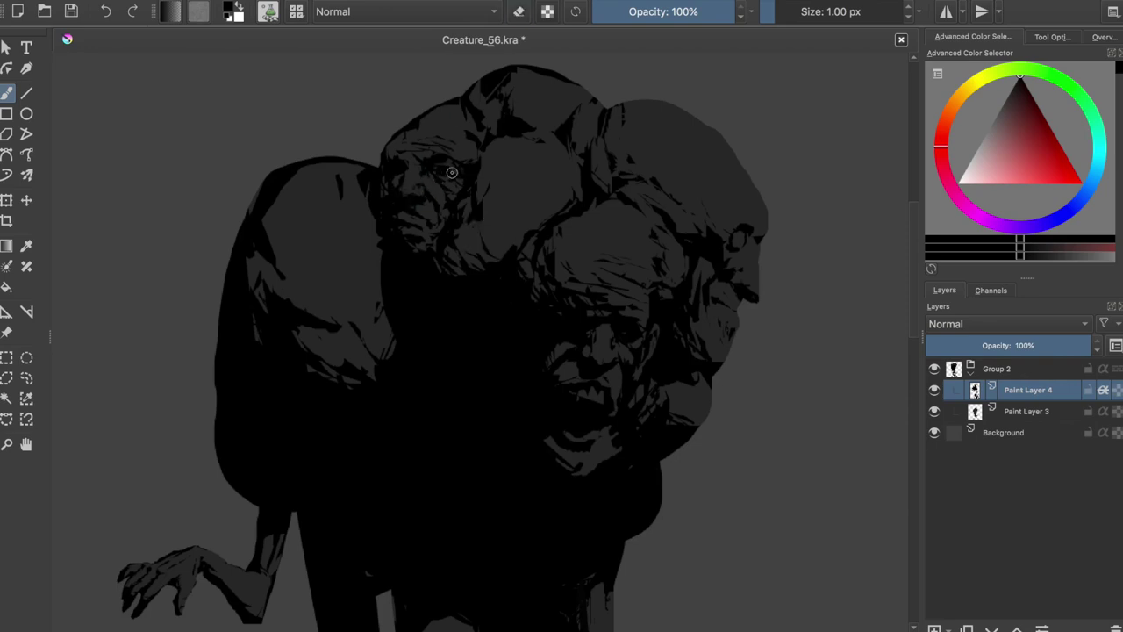
pyautogui.press('e')
pyautogui.press('m')
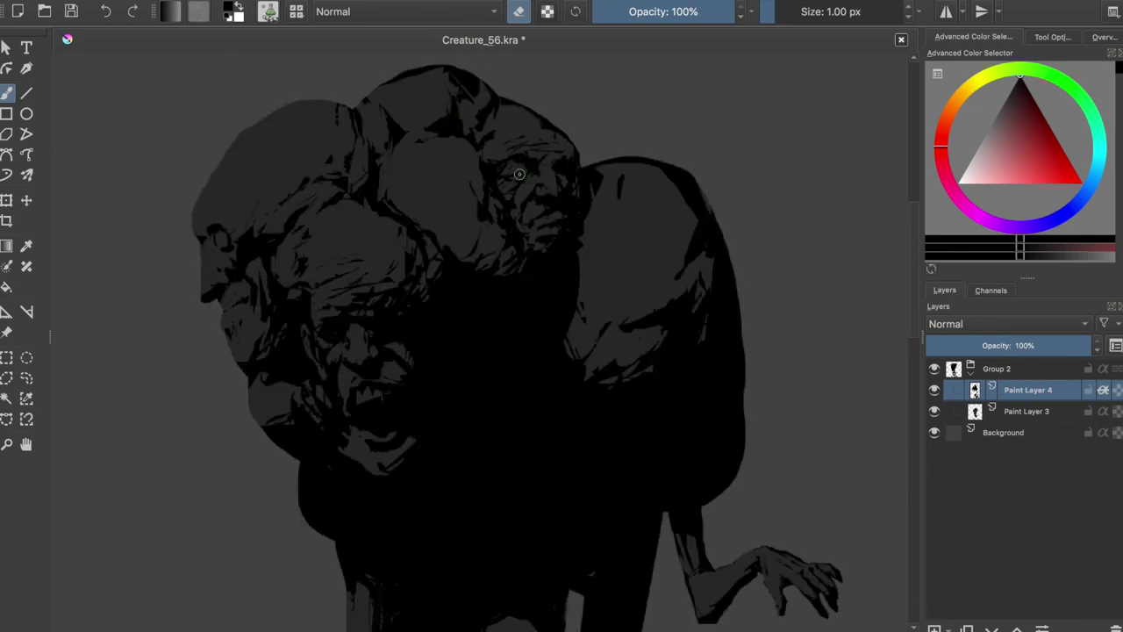
pyautogui.press('e')
# Finish the wrinkle touch-ups with a final mirrored check and save Creature_56.kra.
pyautogui.press('e')
pyautogui.press('e')
pyautogui.press('e')
pyautogui.press('e')
pyautogui.press('e')
pyautogui.press('e')
pyautogui.press('m')
pyautogui.press('e')
pyautogui.press('e')
pyautogui.press('e')
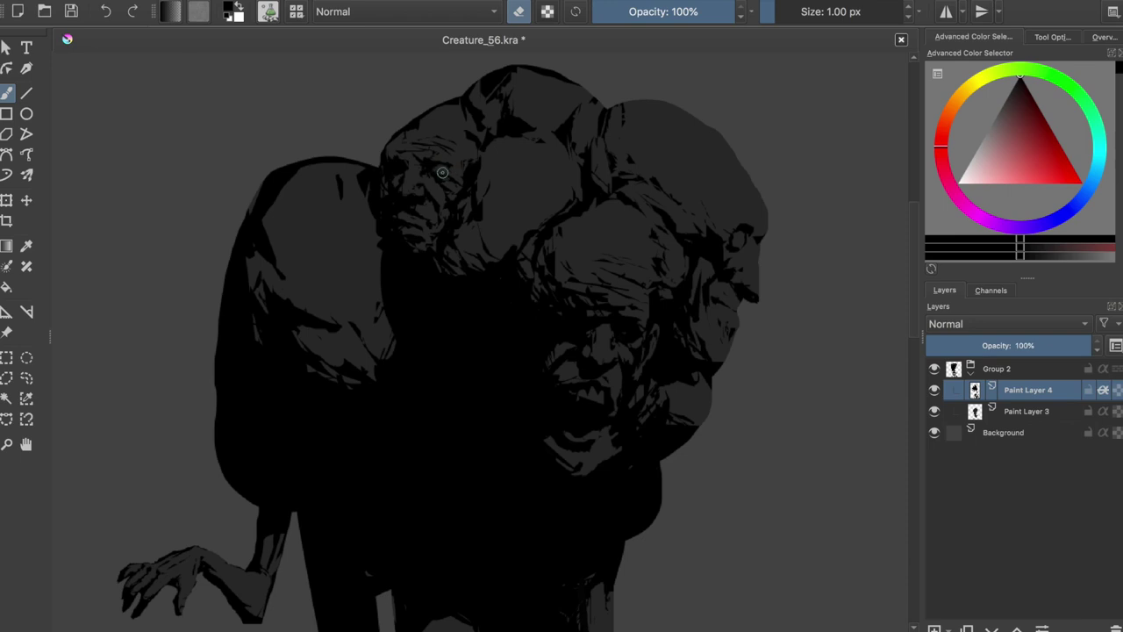
pyautogui.press('e')
pyautogui.press('e')
pyautogui.press('e')
pyautogui.press('m')
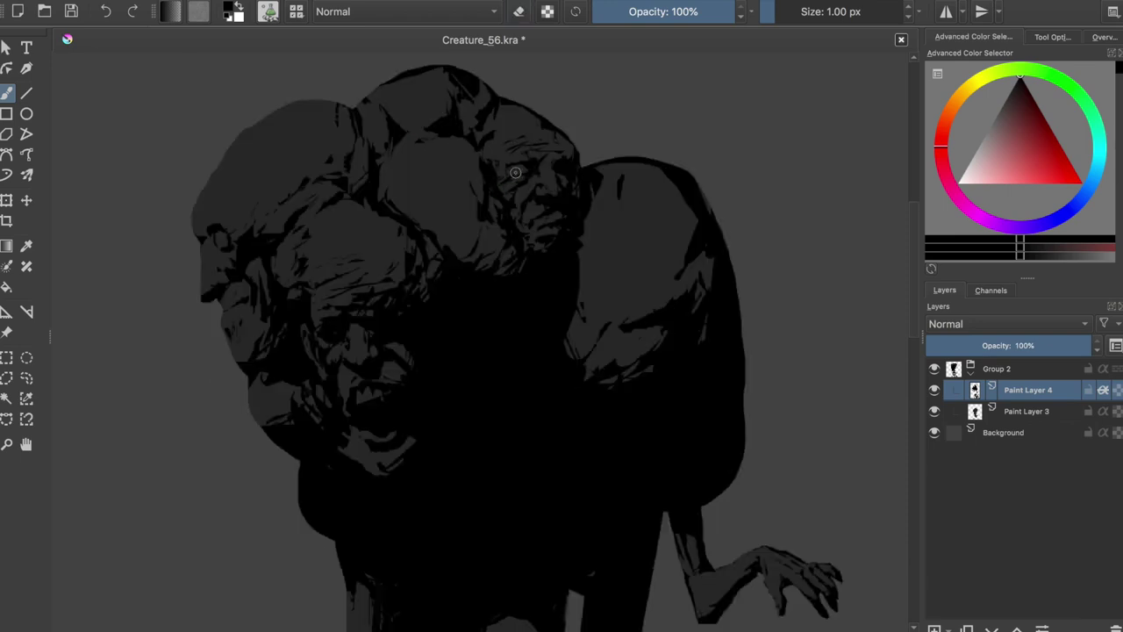
pyautogui.press('m')
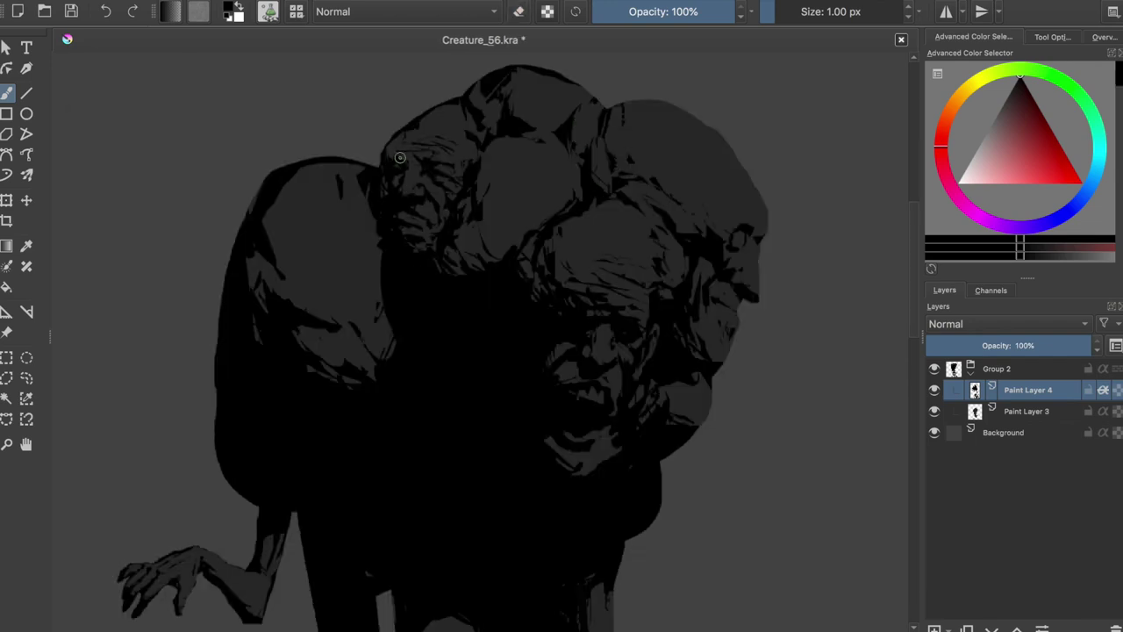
pyautogui.press('e')
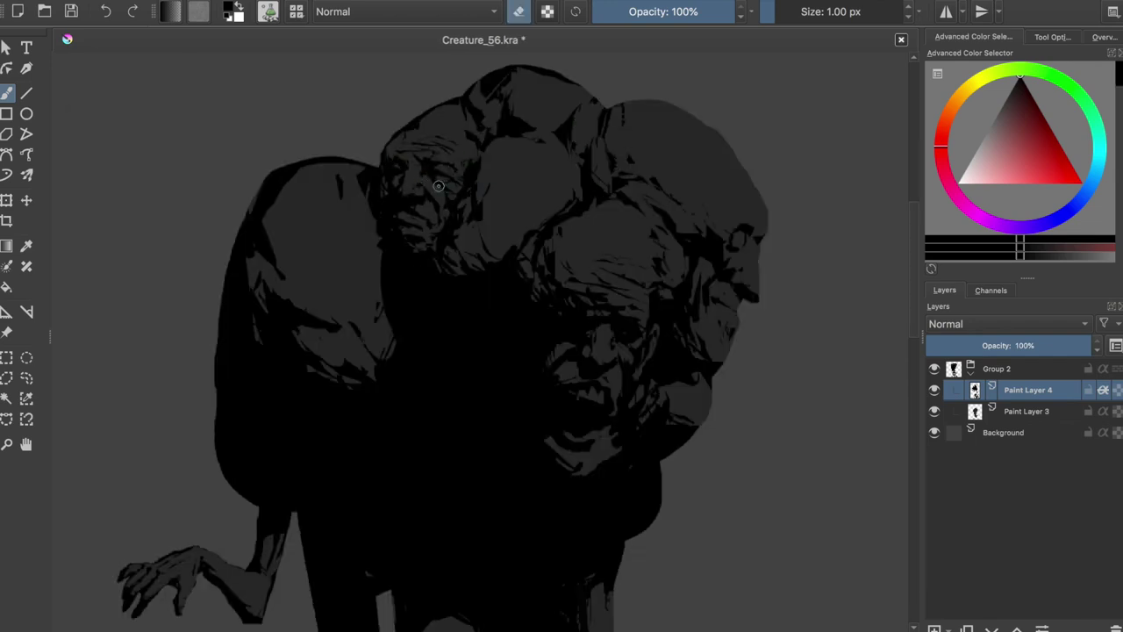
pyautogui.press('e')
pyautogui.press('m')
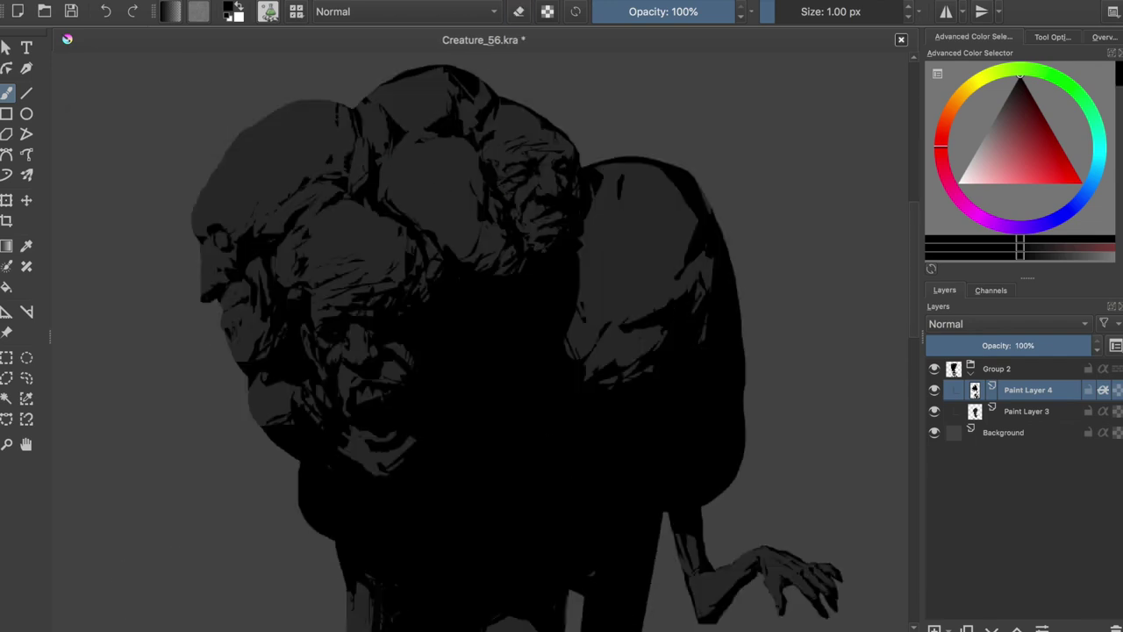
pyautogui.hotkey('ctrl', 's')
# Touch up the dark shading on a head, check it mirrored, and save.
pyautogui.scroll(-3, 525, 224)
pyautogui.press('m')
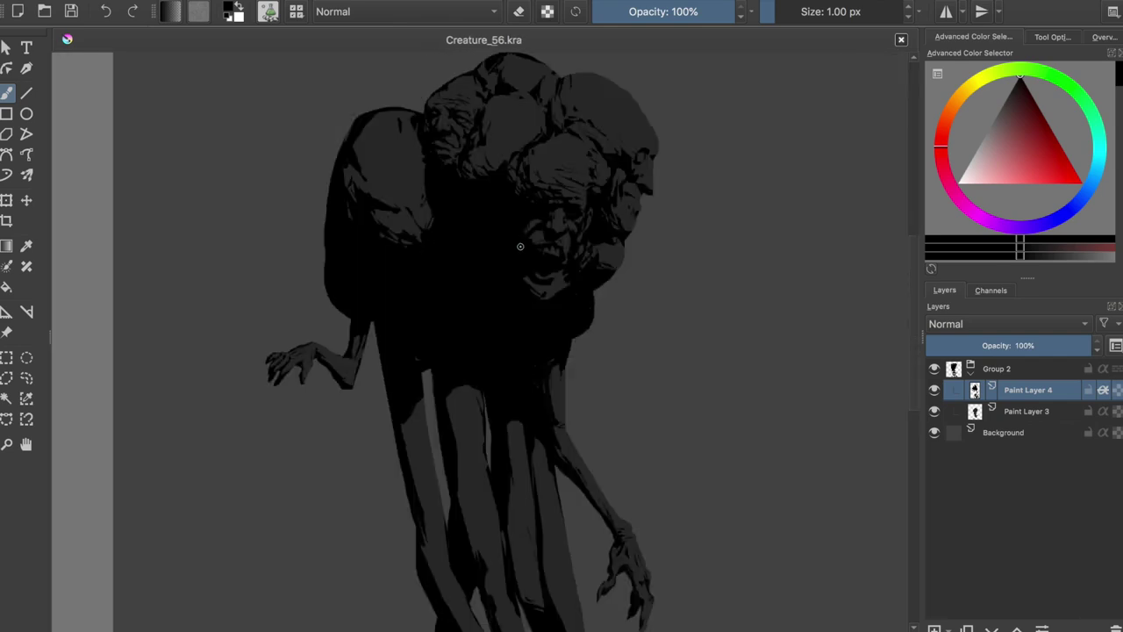
pyautogui.scroll(2, 503, 224)
pyautogui.moveTo(408, 106); pyautogui.dragTo(413, 124)
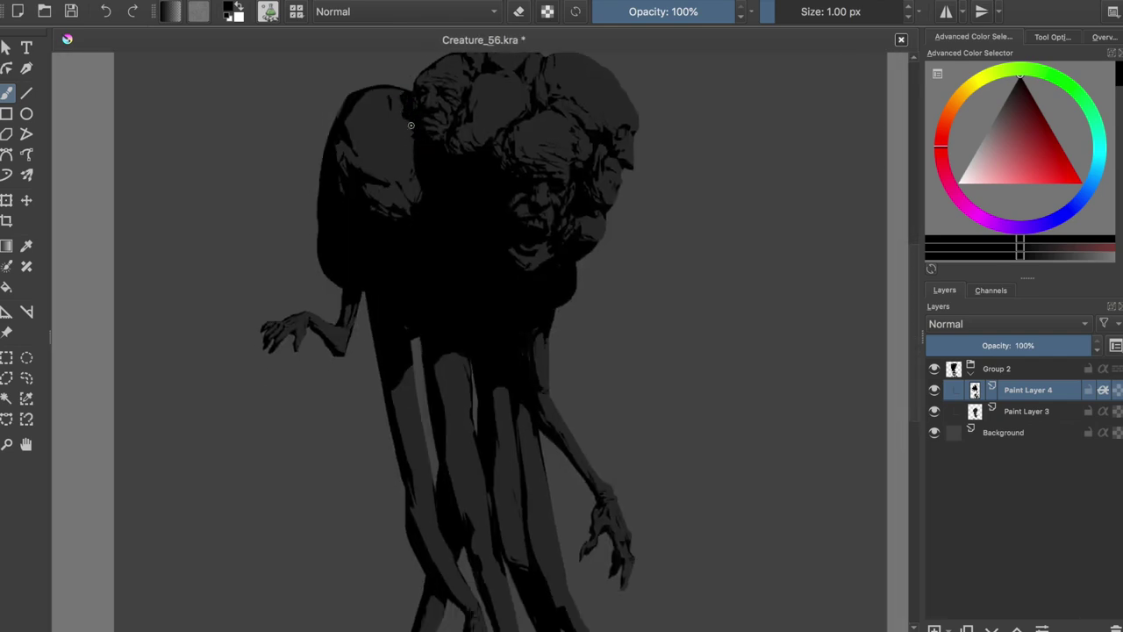
pyautogui.press('m')
pyautogui.hotkey('ctrl', 's')
# Add an Inherit Alpha Rim layer, choose light pink, and rim-light the head's upper-left edge.
pyautogui.press('m')
pyautogui.scroll(-1, 480, 342)
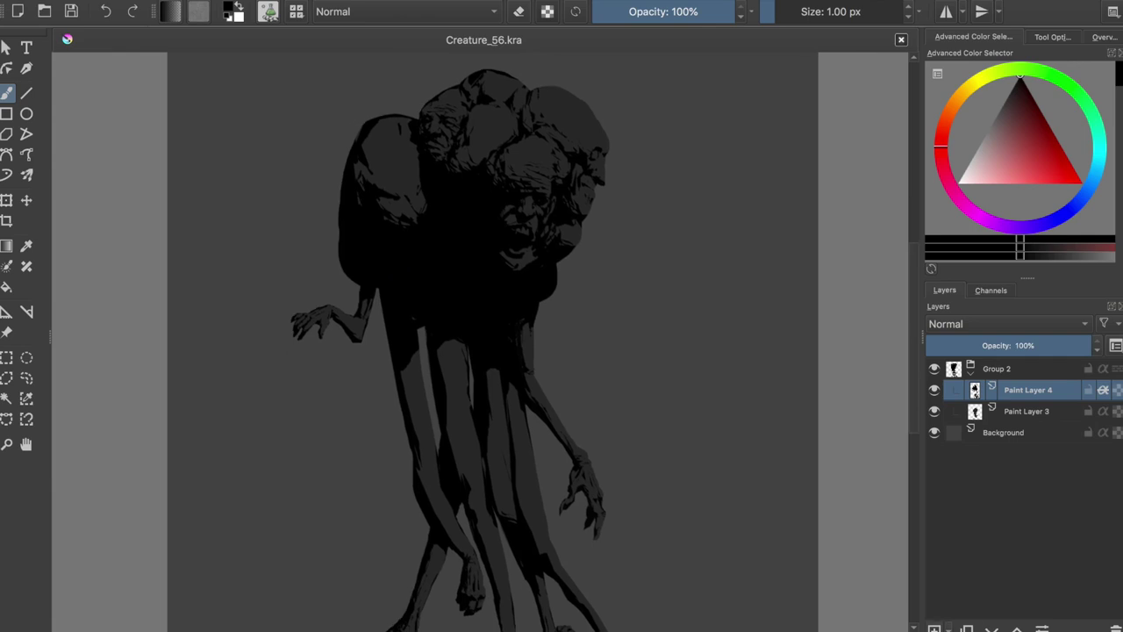
pyautogui.click(1102, 390)
pyautogui.click(978, 146)
pyautogui.moveTo(365, 128)
pyautogui.mouseDown()
pyautogui.moveTo(343, 193)
pyautogui.moveTo(351, 154)
pyautogui.moveTo(342, 262)
pyautogui.mouseUp()
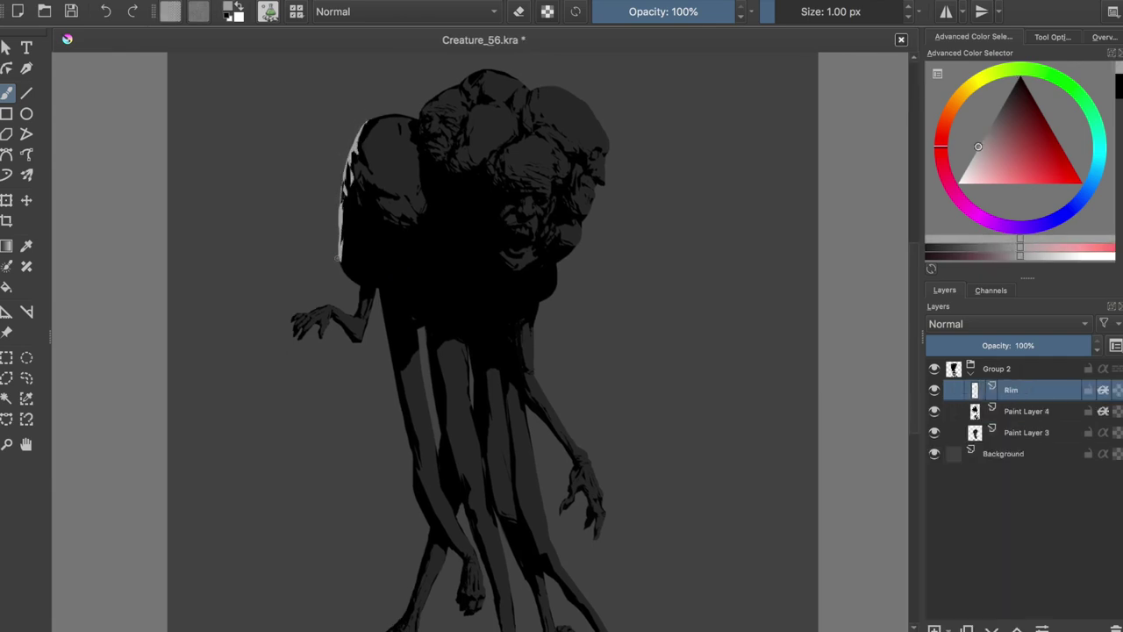
# Paint rim light along another head's outer edge, checking in mirrored view.
pyautogui.press('e')
pyautogui.press('m')
pyautogui.press('e')
pyautogui.moveTo(612, 183); pyautogui.dragTo(601, 212)
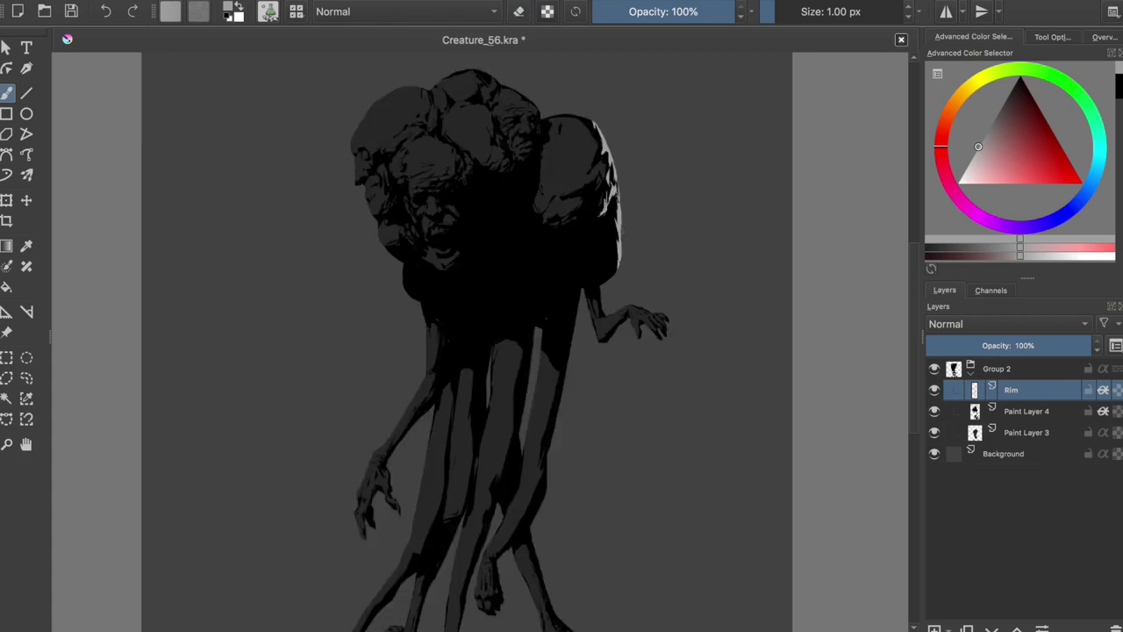
pyautogui.press('m')
pyautogui.press('e')
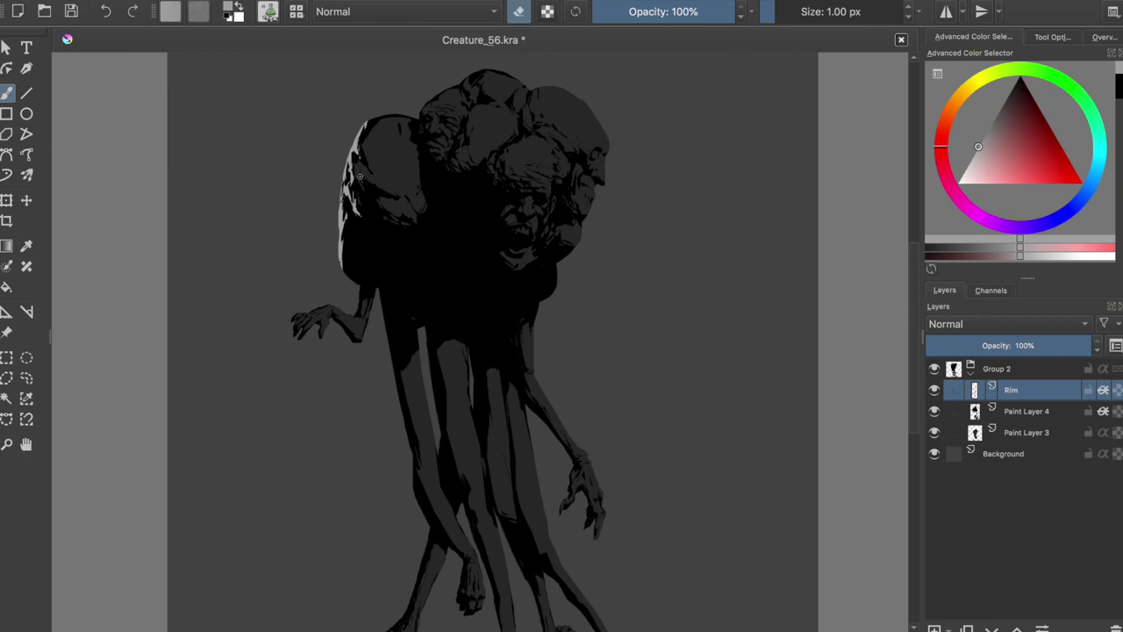
pyautogui.press('e')
pyautogui.scroll(3, 431, 120)
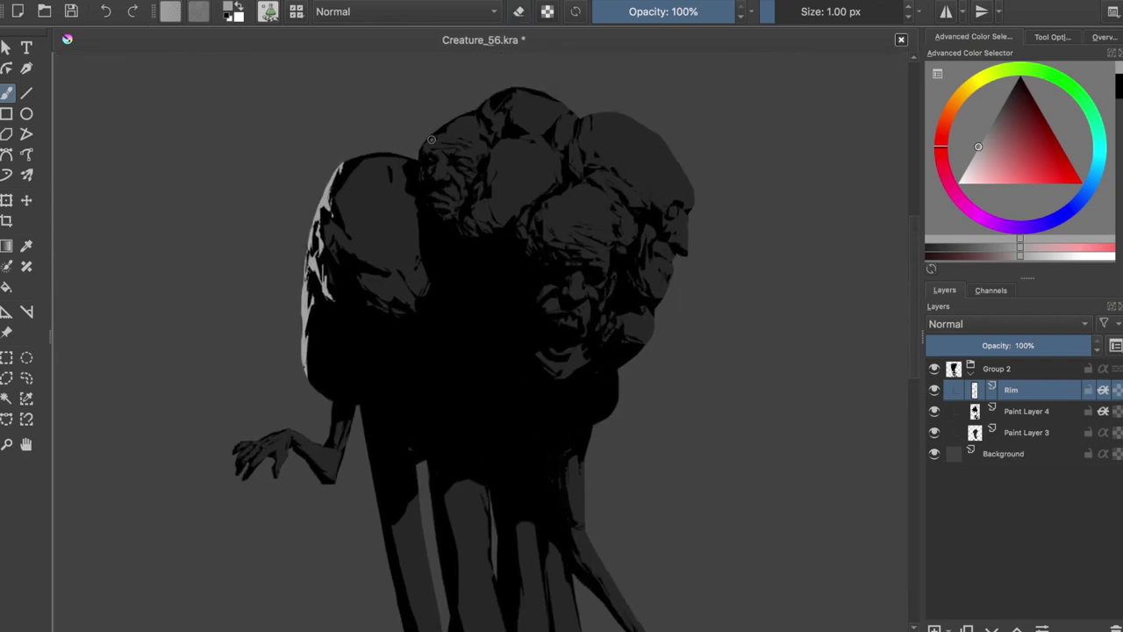
# Set black on Paint Layer 4, then paint rim light along the heads' top edge on Rim.
pyautogui.press('pagedown')
pyautogui.press('d')
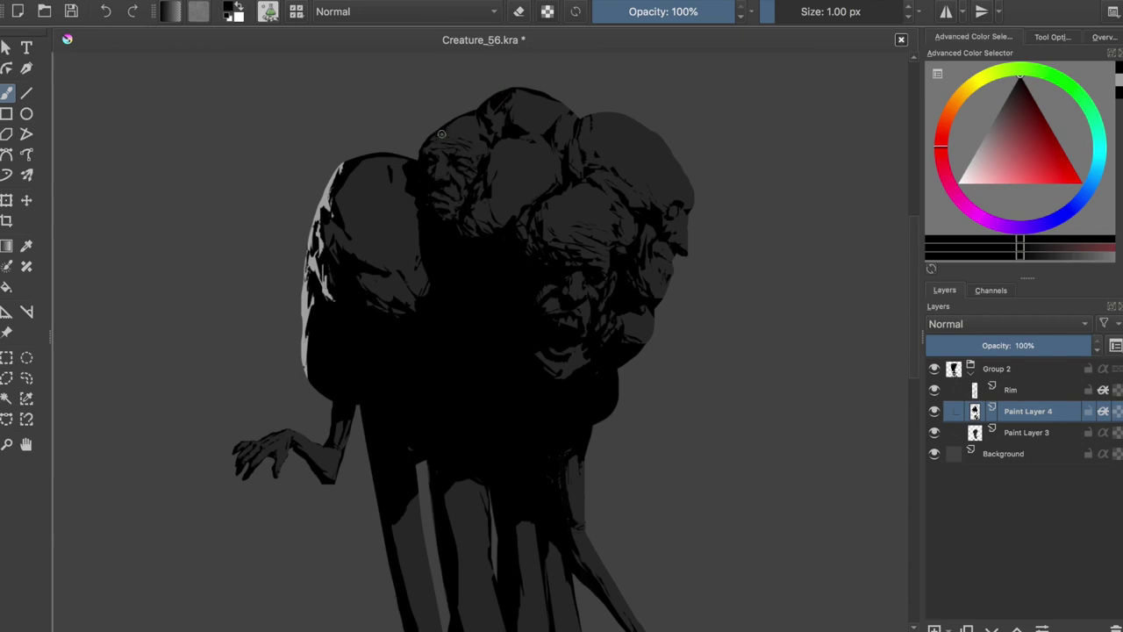
pyautogui.press('pageup')
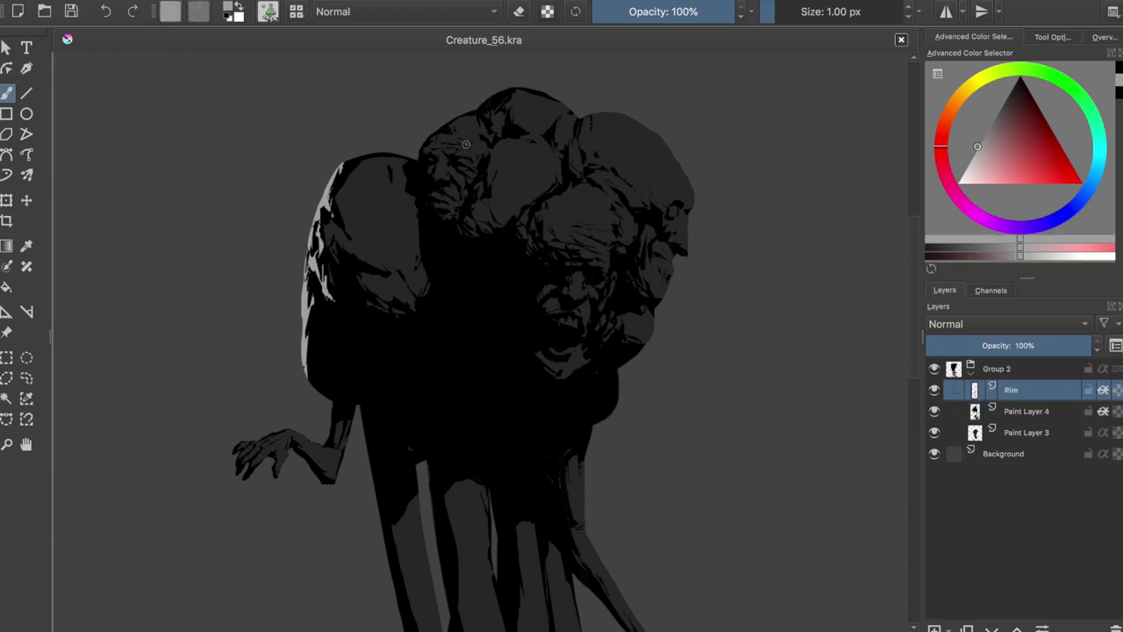
pyautogui.press('e')
pyautogui.press('e')
pyautogui.moveTo(438, 129); pyautogui.dragTo(480, 105)
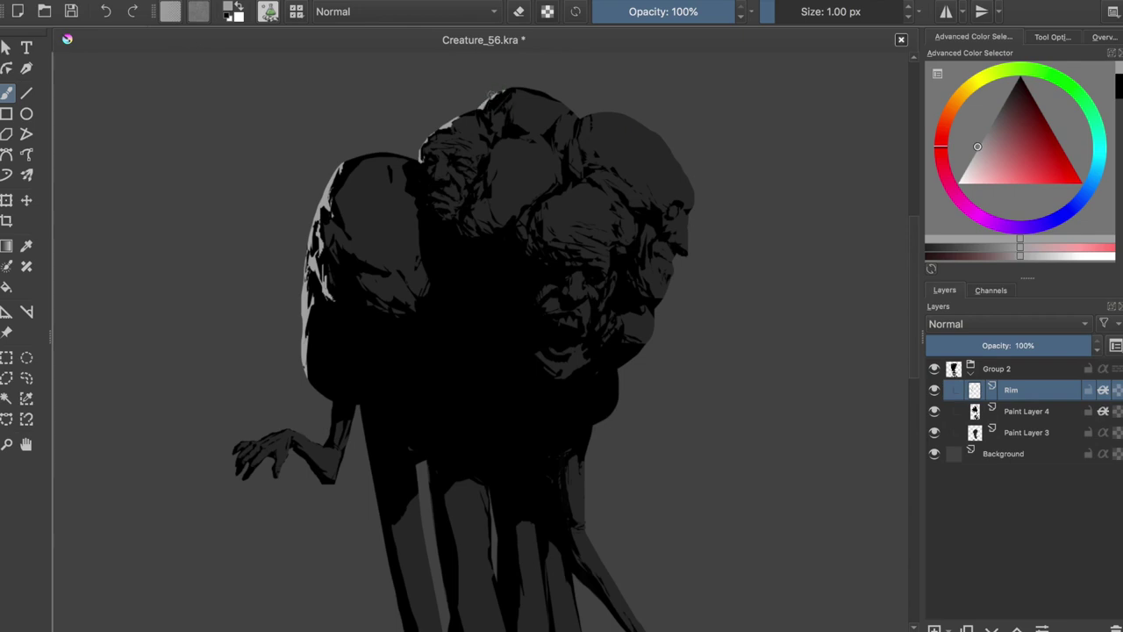
# Save, then add a short rim stroke on the heads and check it mirrored.
pyautogui.press('pagedown')
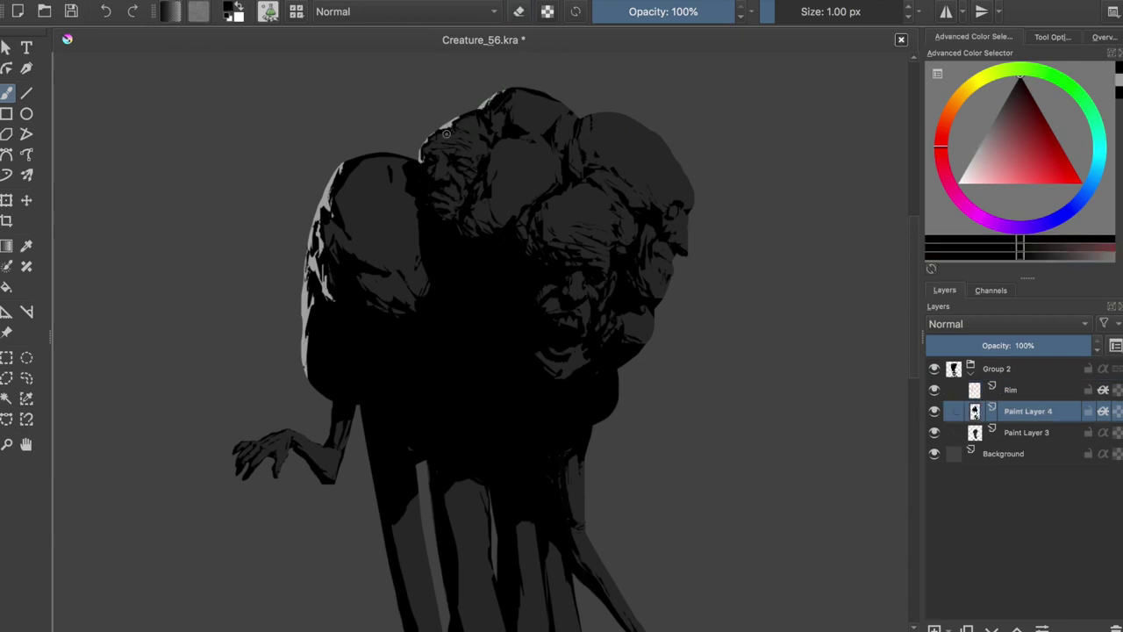
pyautogui.hotkey('ctrl', 's')
pyautogui.press('m')
pyautogui.press('m')
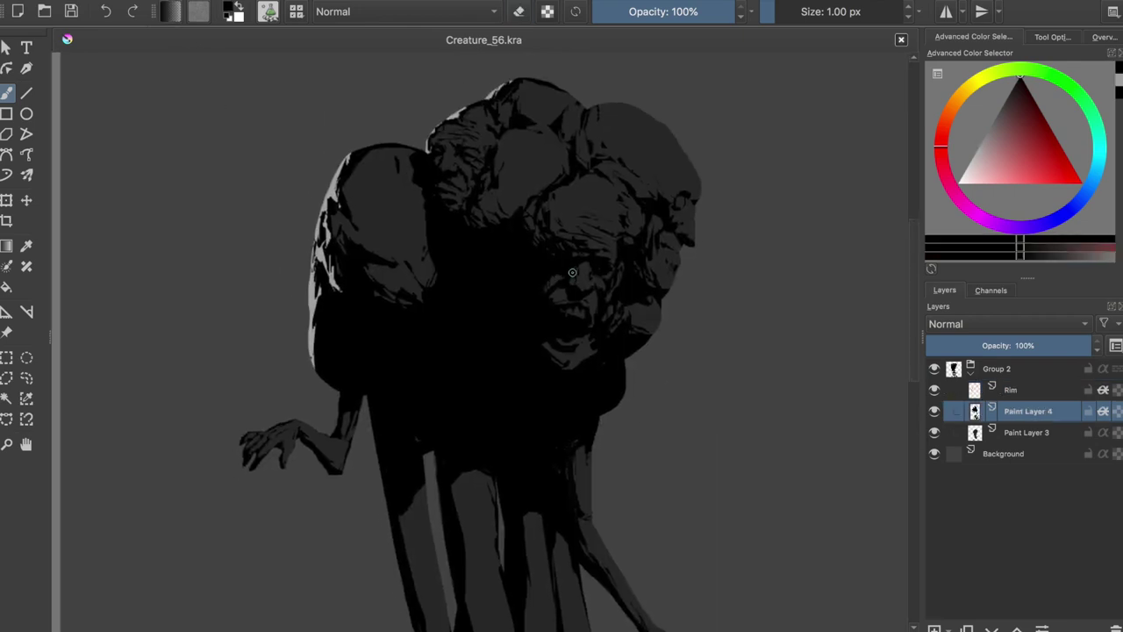
pyautogui.press('pageup')
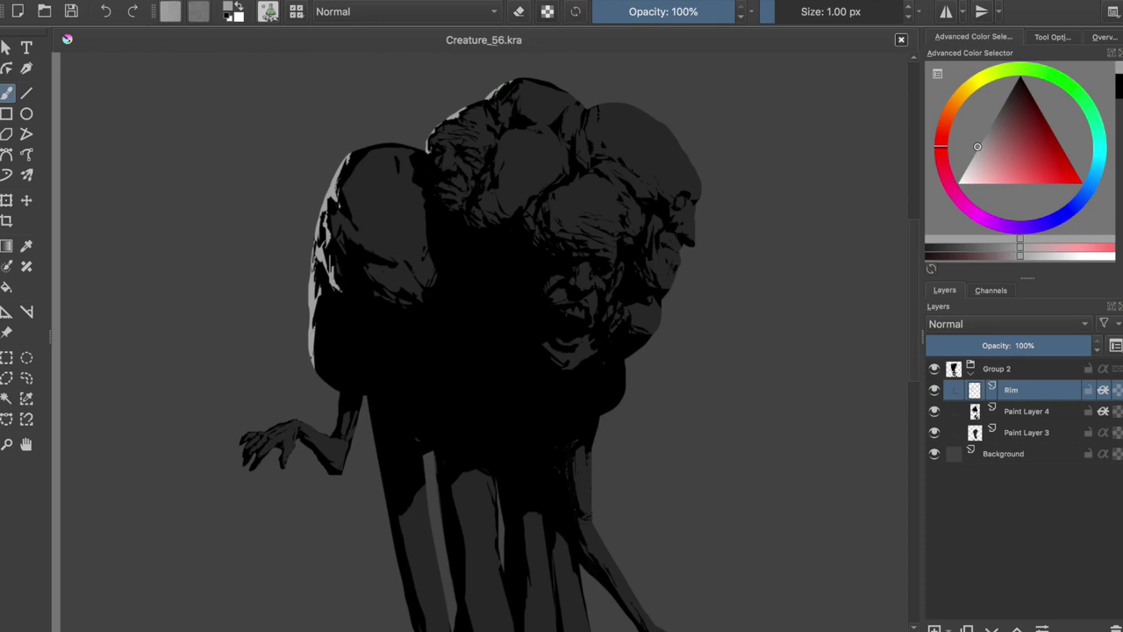
pyautogui.moveTo(504, 90); pyautogui.dragTo(500, 95)
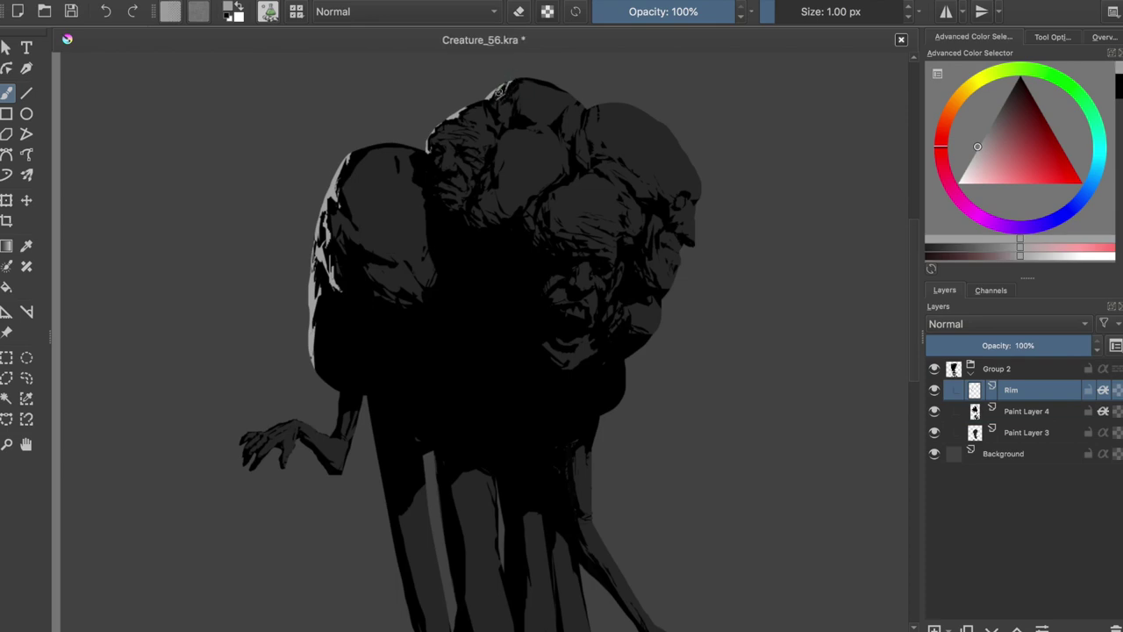
pyautogui.press('m')
pyautogui.press('e')
pyautogui.press('e')
pyautogui.press('e')
pyautogui.press('m')
pyautogui.press('e')
# Add light rim streaks along a head's edge and save.
pyautogui.scroll(-3, 404, 235)
pyautogui.moveTo(355, 149); pyautogui.dragTo(334, 109)
pyautogui.press('m')
pyautogui.hotkey('ctrl', 's')
pyautogui.press('m')
# Rim-light the left arm and hand, undoing and erasing a stray stroke.
pyautogui.moveTo(336, 251); pyautogui.dragTo(329, 332)
pyautogui.moveTo(255, 285); pyautogui.dragTo(276, 268)
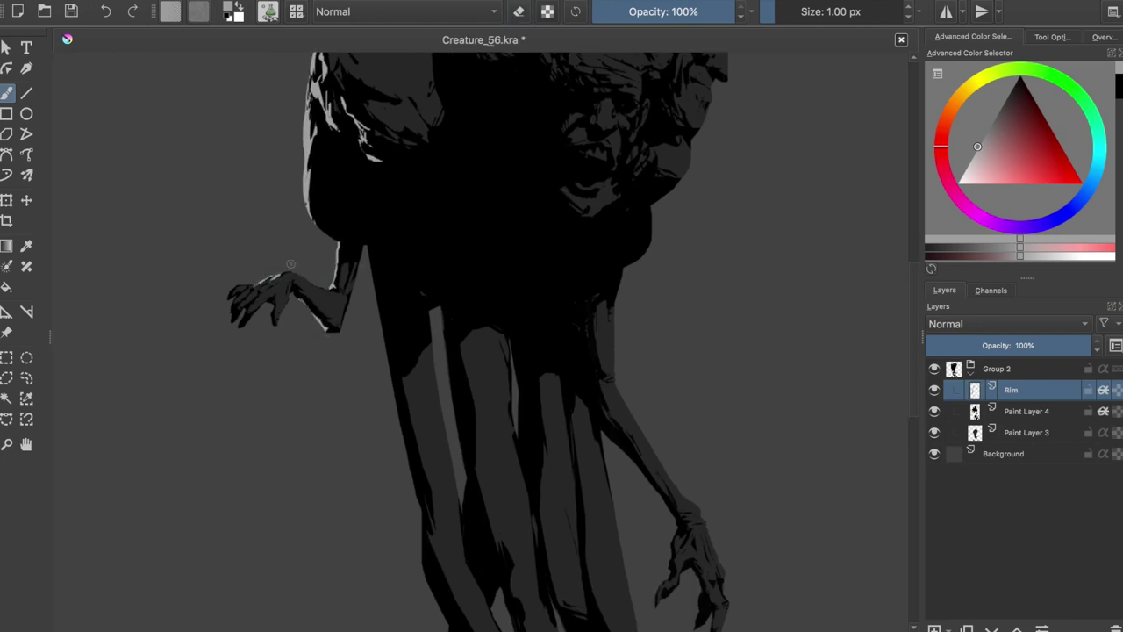
pyautogui.hotkey('ctrl', 'z')
pyautogui.moveTo(230, 298); pyautogui.dragTo(239, 286)
pyautogui.press('e')
pyautogui.press('e')
pyautogui.press('e')
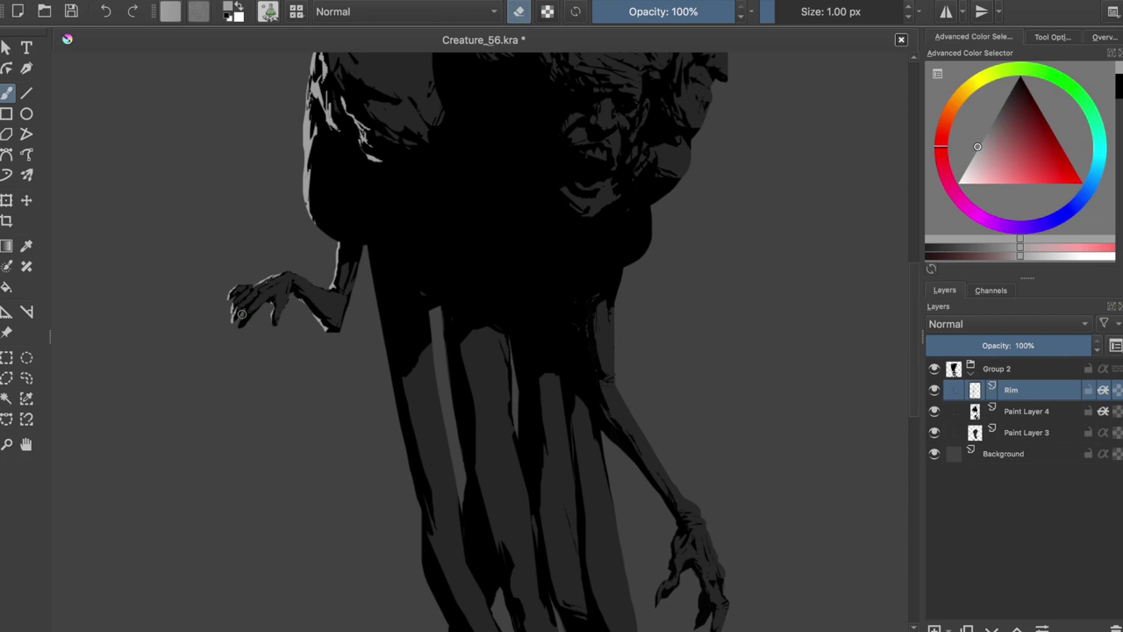
# Set black on Paint Layer 4, check the hand mirrored, and save.
pyautogui.press('m')
pyautogui.scroll(5, 788, 336)
pyautogui.press('e')
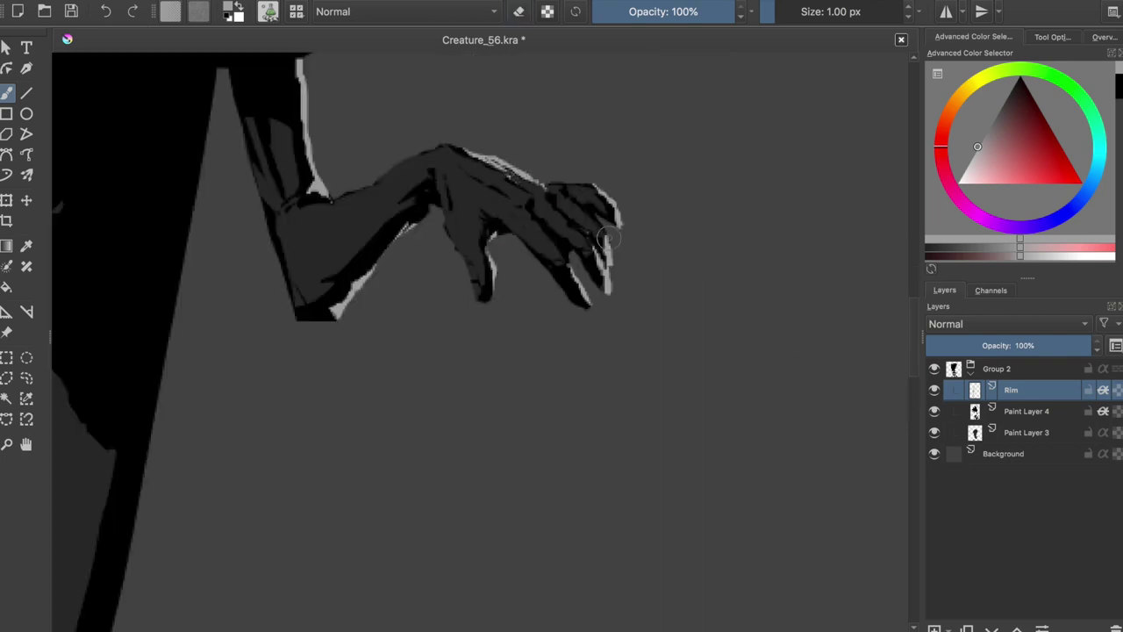
pyautogui.press('e')
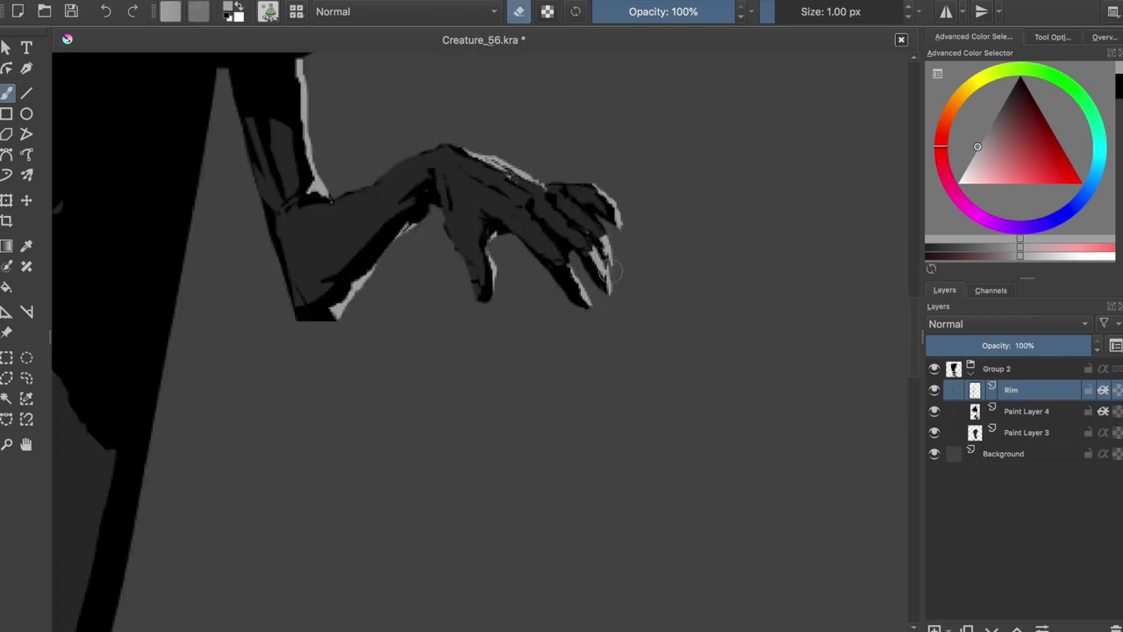
pyautogui.press('e')
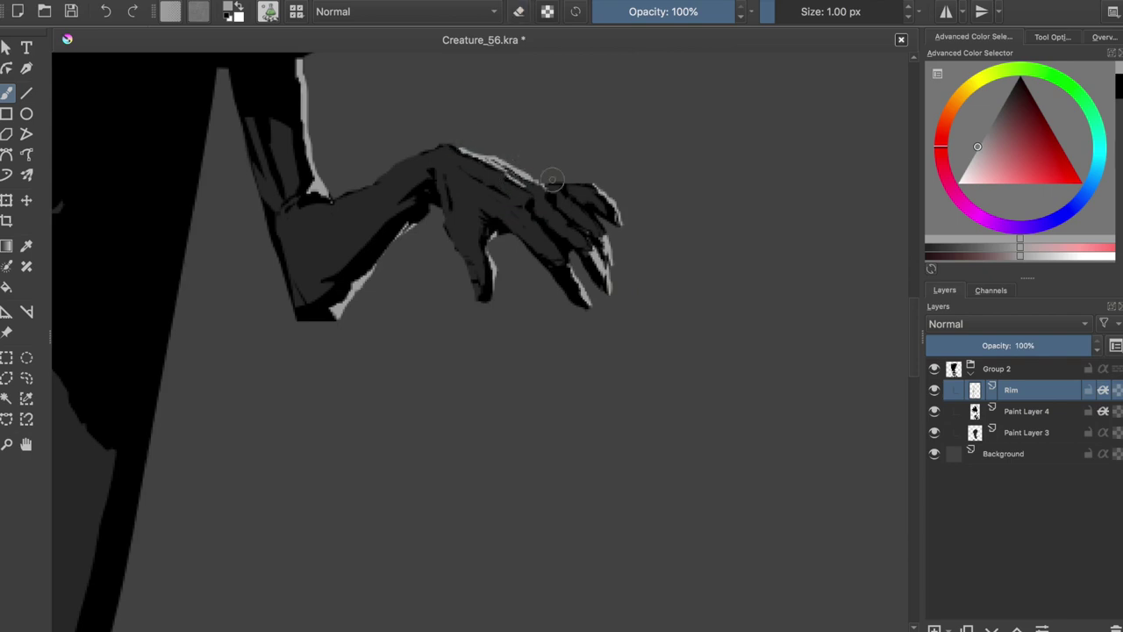
pyautogui.press('pagedown')
pyautogui.press('d')
pyautogui.press('m')
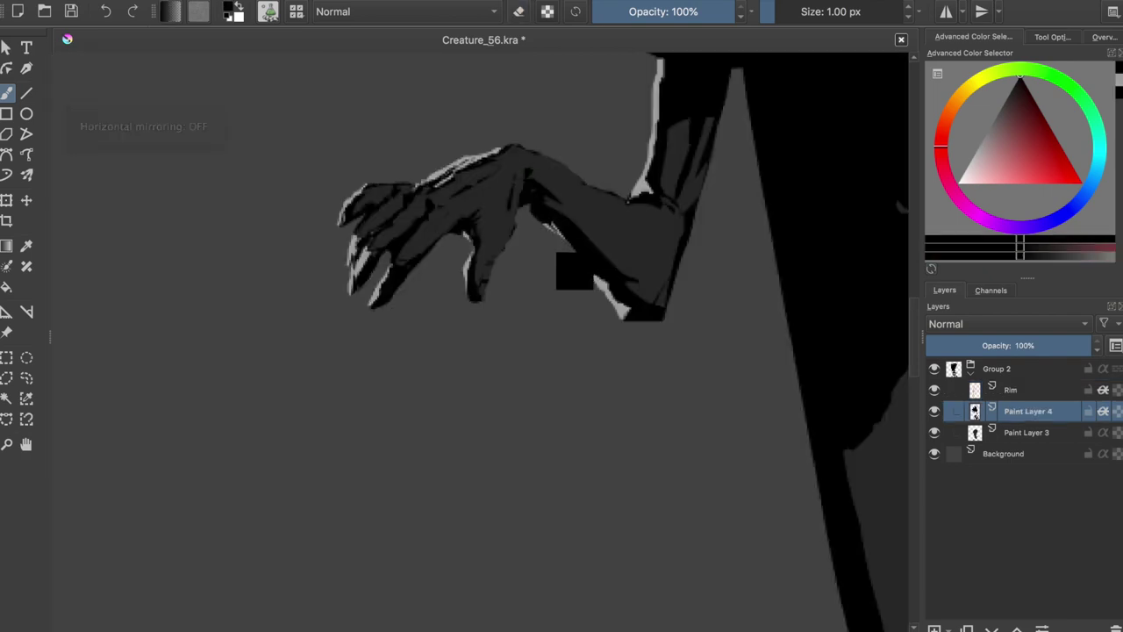
pyautogui.hotkey('ctrl', 's')
pyautogui.scroll(-5, 561, 255)
pyautogui.scroll(4, 562, 256)
# Erase part of the rim light near the hand on the Rim layer.
pyautogui.press('pageup')
pyautogui.press('e')
pyautogui.moveTo(492, 238)
pyautogui.mouseDown()
pyautogui.moveTo(456, 247)
pyautogui.moveTo(417, 296)
pyautogui.moveTo(425, 356)
pyautogui.mouseUp()
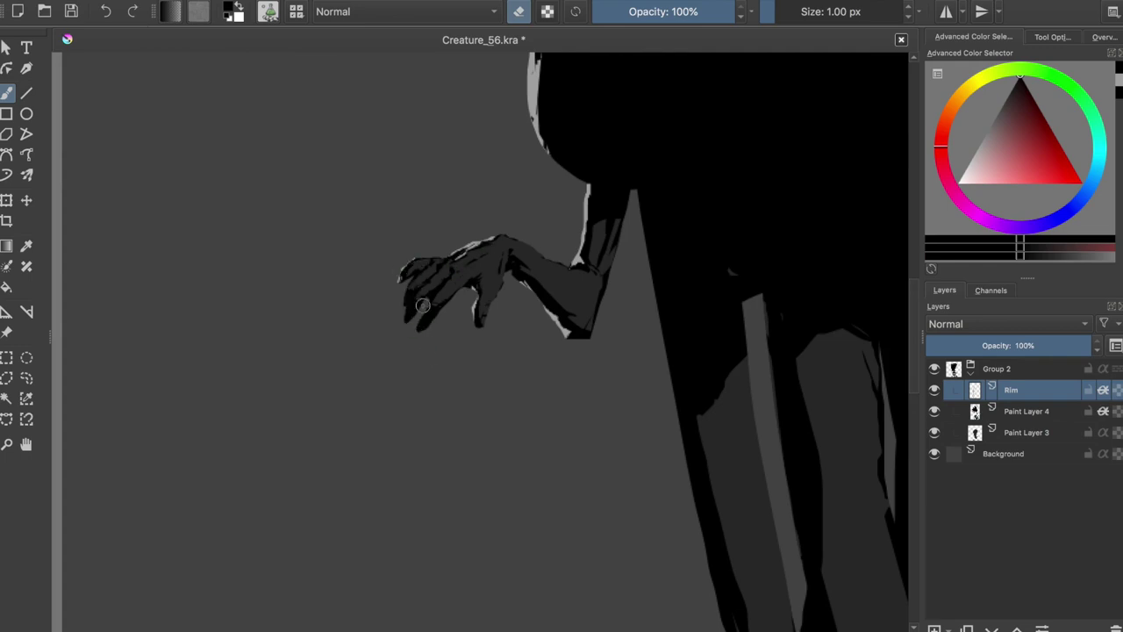
pyautogui.scroll(1, 384, 267)
pyautogui.scroll(1, 422, 250)
# Sample the light grey from the canvas and paint rim light along the finger edges.
pyautogui.keyDown('ctrl'); pyautogui.click(770, 258); pyautogui.keyUp('ctrl')
pyautogui.press('e')
pyautogui.moveTo(417, 295)
pyautogui.mouseDown()
pyautogui.moveTo(413, 258)
pyautogui.moveTo(431, 243)
pyautogui.moveTo(415, 383)
pyautogui.moveTo(464, 338)
pyautogui.mouseUp()
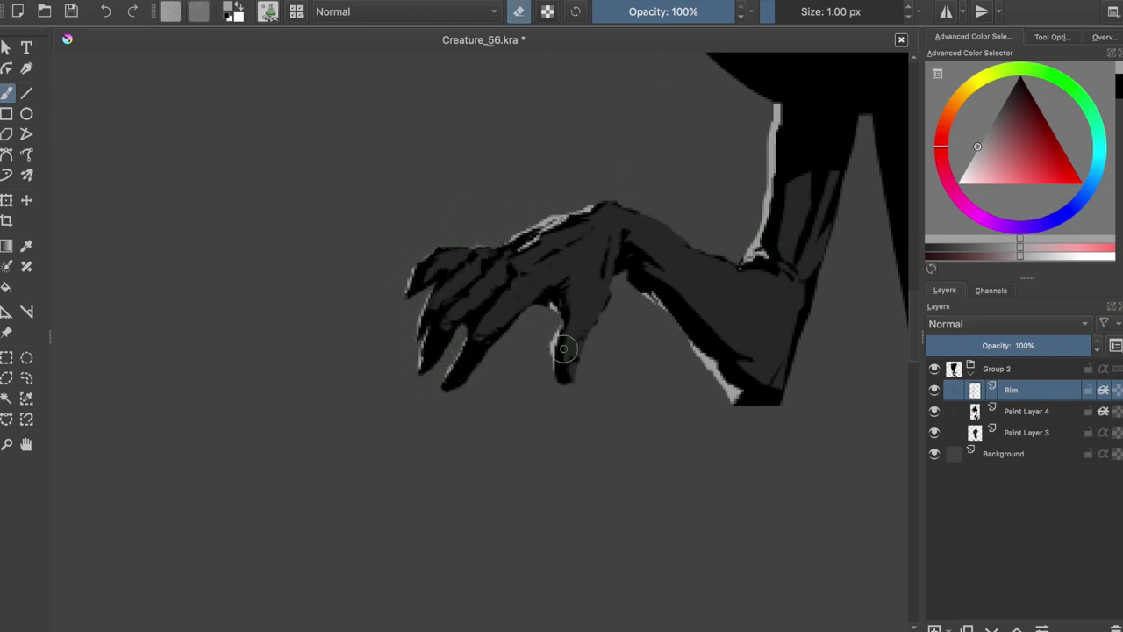
pyautogui.scroll(-4, 694, 395)
pyautogui.scroll(3, 536, 404)
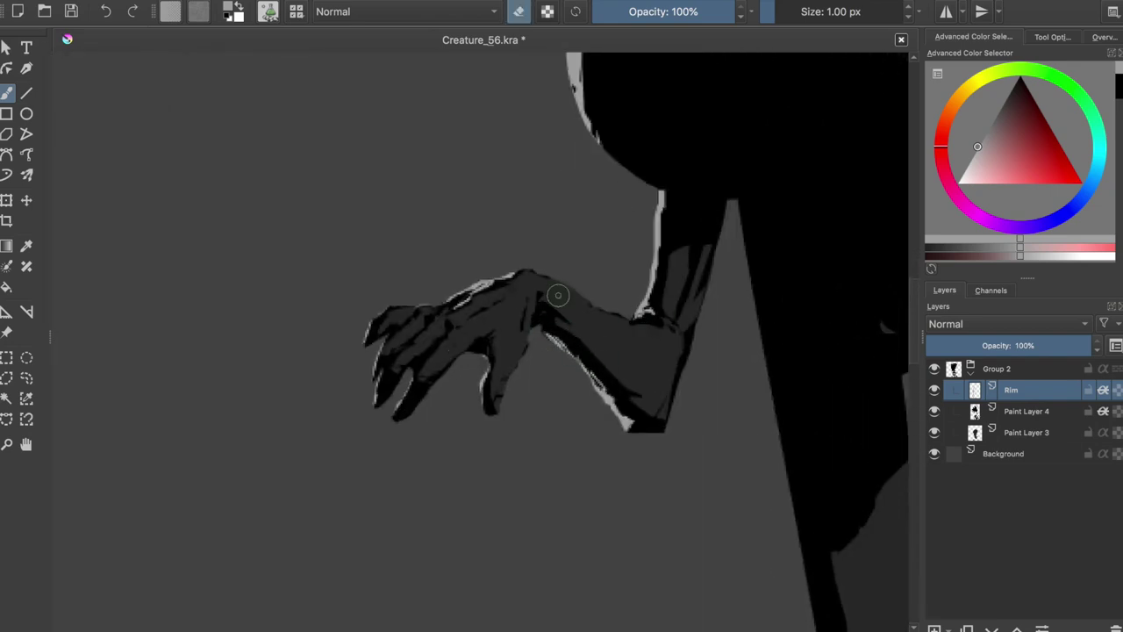
pyautogui.scroll(-3, 566, 299)
pyautogui.scroll(2, 360, 83)
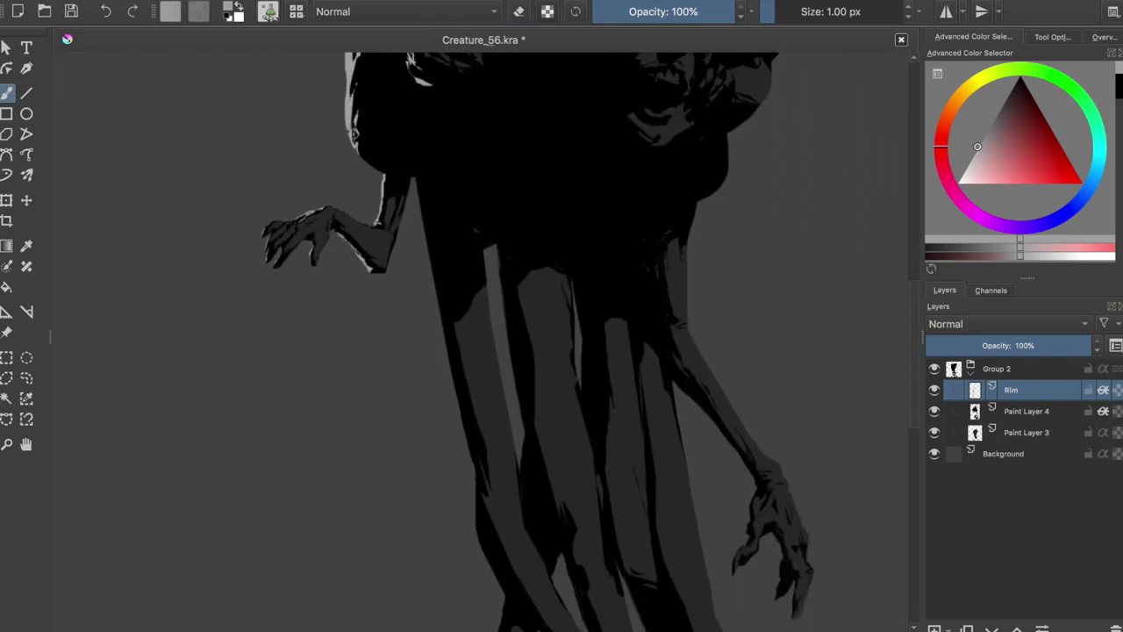
# Pan down to the legs and paint a light rim along the left leg's edge.
pyautogui.moveTo(359, 160); pyautogui.dragTo(312, 215)
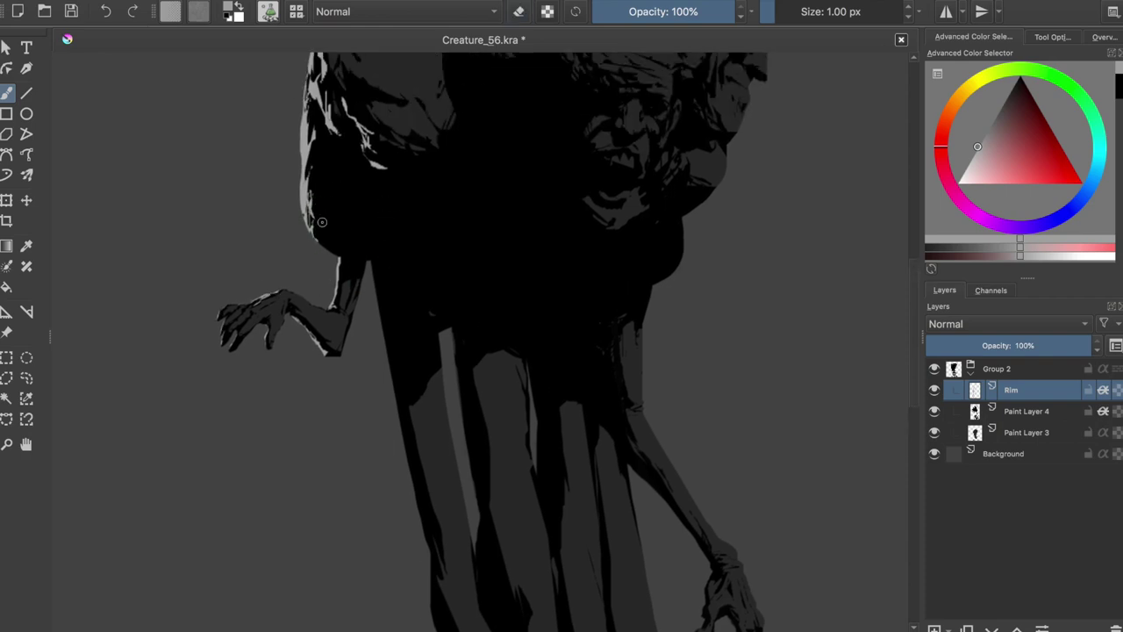
pyautogui.press('e')
pyautogui.moveTo(317, 191); pyautogui.dragTo(284, 141)
pyautogui.press('e')
pyautogui.moveTo(347, 255)
pyautogui.mouseDown()
pyautogui.moveTo(376, 399)
pyautogui.moveTo(333, 303)
pyautogui.mouseUp()
pyautogui.moveTo(356, 360)
pyautogui.mouseDown()
pyautogui.moveTo(339, 307)
pyautogui.moveTo(364, 461)
pyautogui.moveTo(309, 290)
pyautogui.mouseUp()
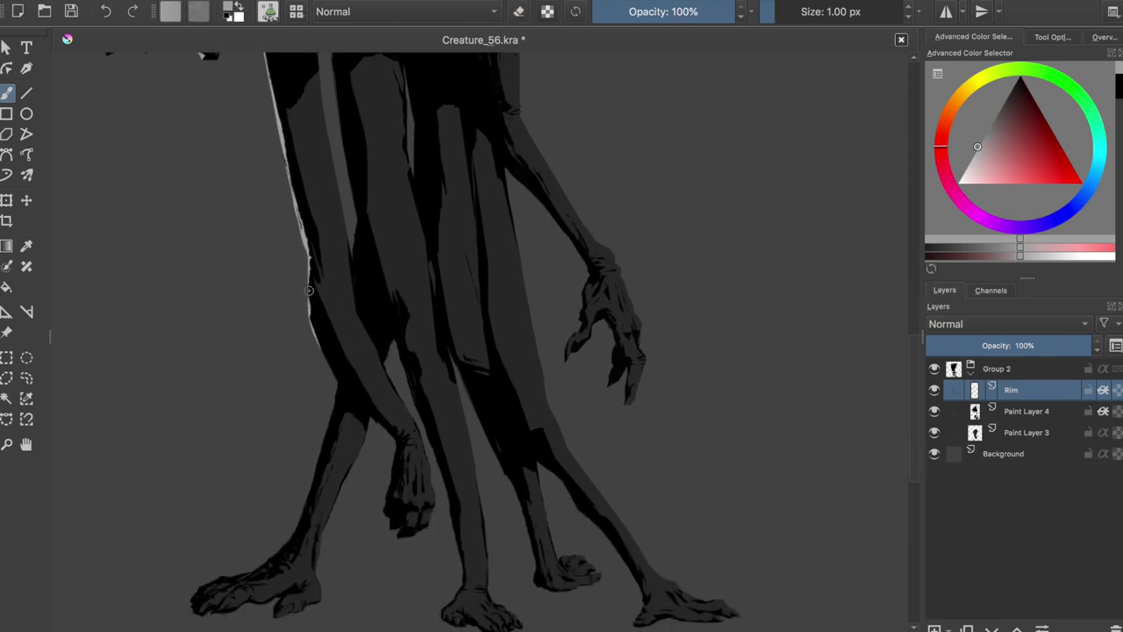
pyautogui.moveTo(314, 312); pyautogui.dragTo(347, 396)
# Add thin rim light down the hanging hand's edge and another leg's left edge, saving.
pyautogui.moveTo(386, 433); pyautogui.dragTo(392, 531)
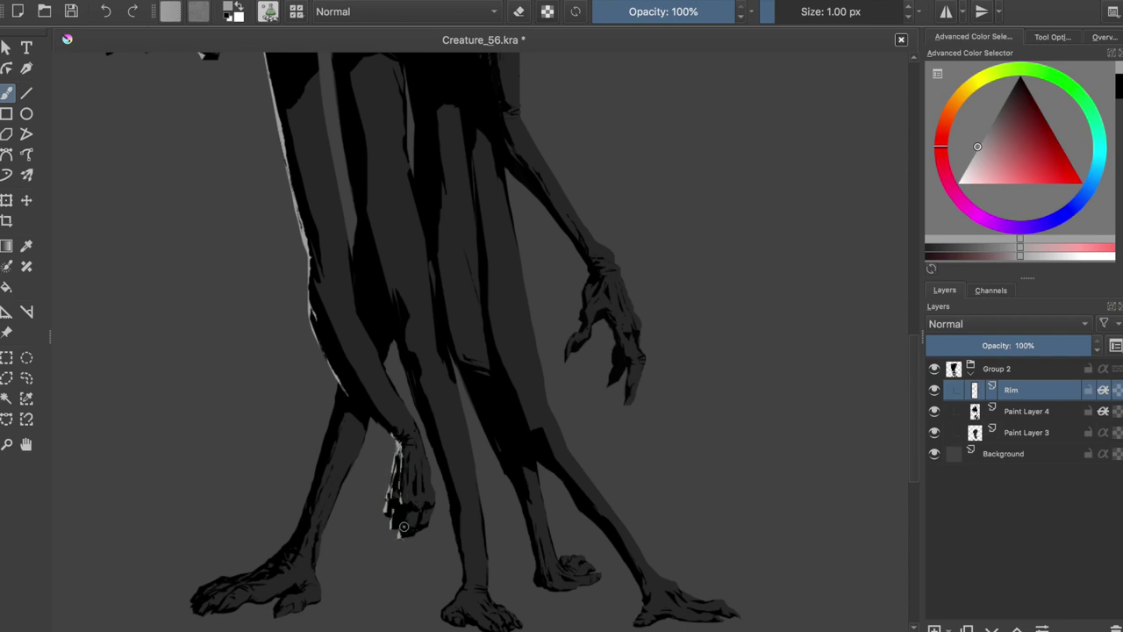
pyautogui.hotkey('ctrl', 's')
pyautogui.moveTo(354, 409)
pyautogui.mouseDown()
pyautogui.moveTo(300, 526)
pyautogui.moveTo(286, 532)
pyautogui.mouseUp()
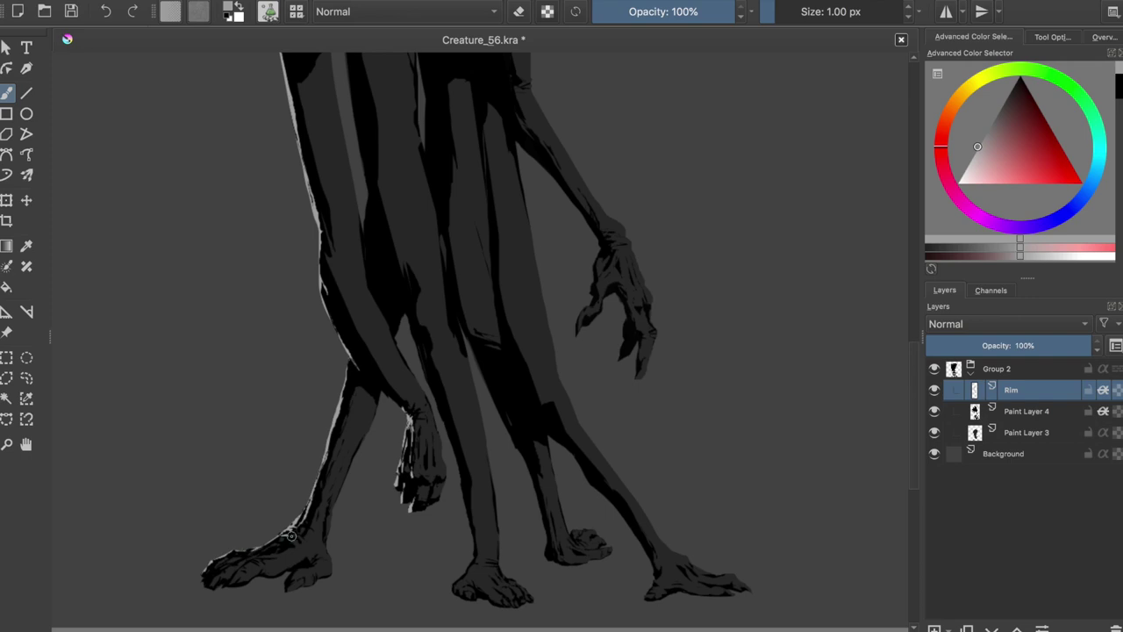
pyautogui.hotkey('ctrl', 's')
# Highlight the toe tips and left foot's toes, then rim-light the central leg's edge.
pyautogui.press('m')
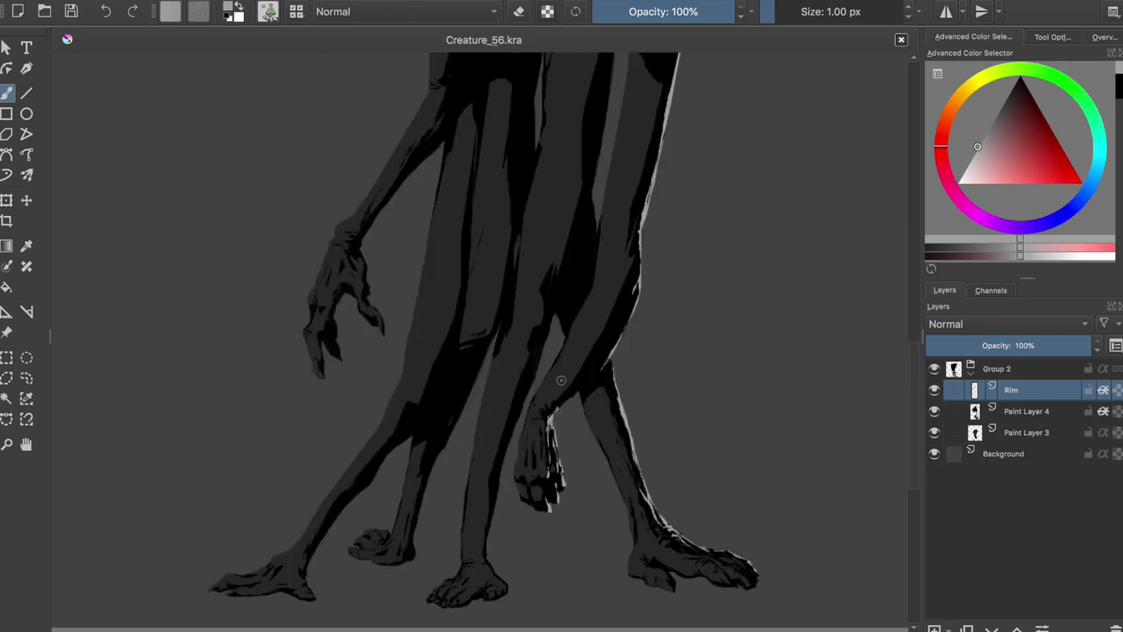
pyautogui.moveTo(742, 568); pyautogui.dragTo(751, 575)
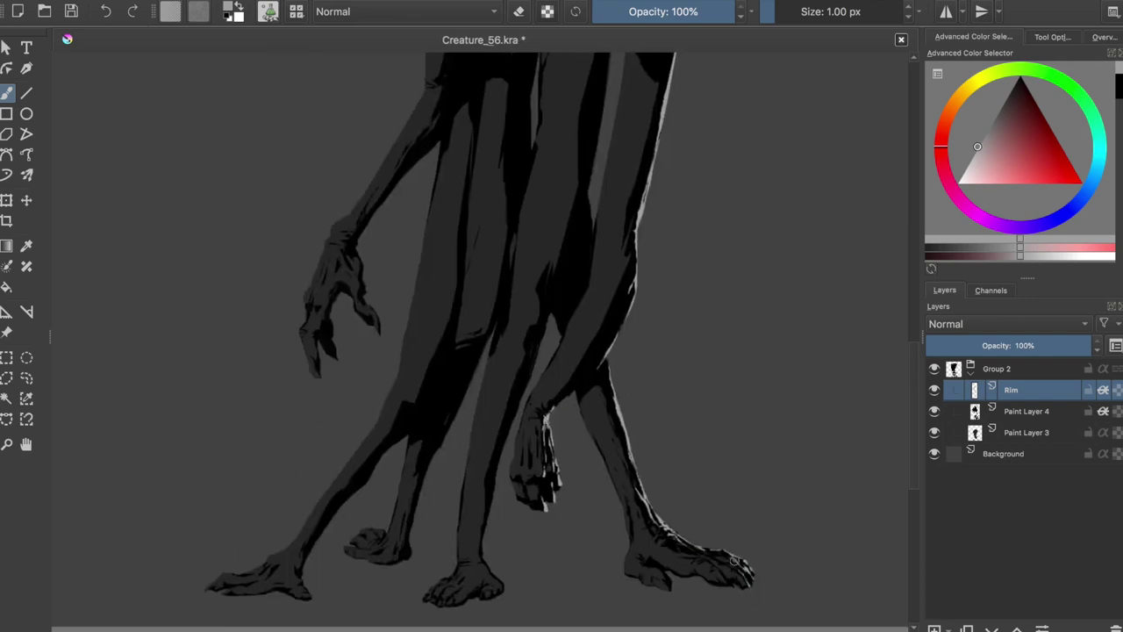
pyautogui.press('m')
pyautogui.press('m')
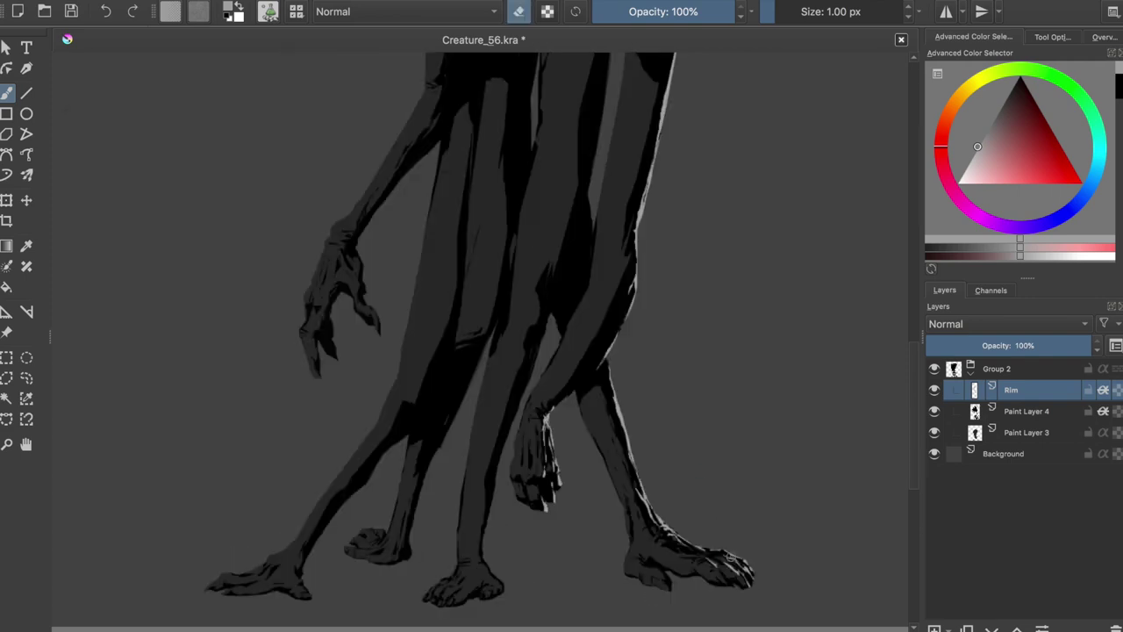
pyautogui.hotkey('ctrl', 's')
pyautogui.moveTo(748, 577); pyautogui.dragTo(742, 570)
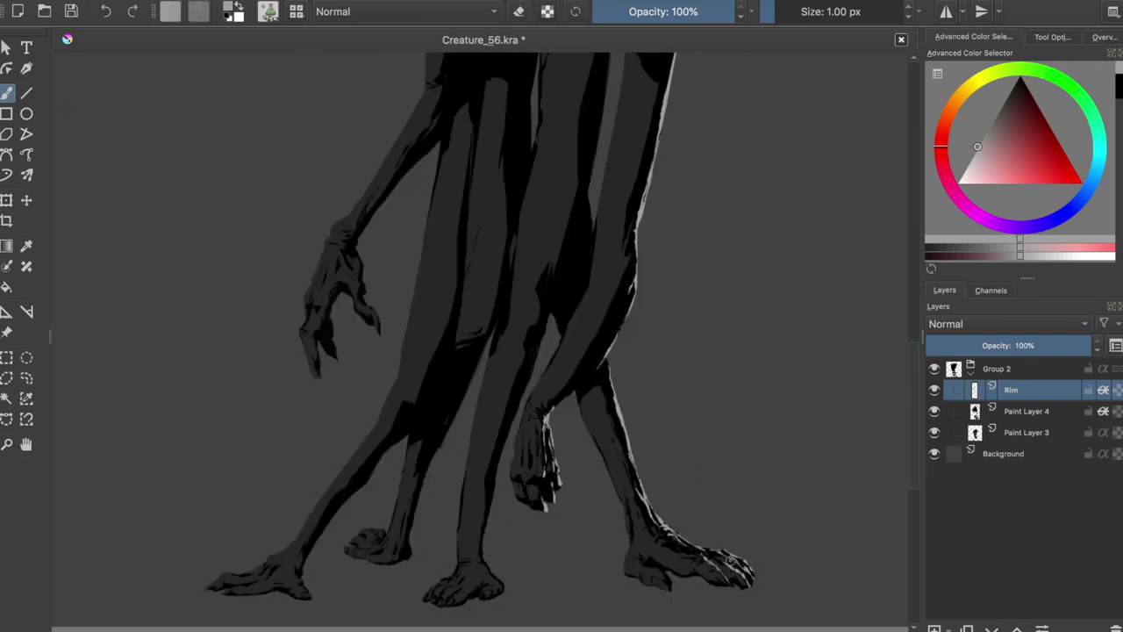
pyautogui.press('m')
pyautogui.hotkey('ctrl', 's')
pyautogui.moveTo(266, 559); pyautogui.dragTo(277, 549)
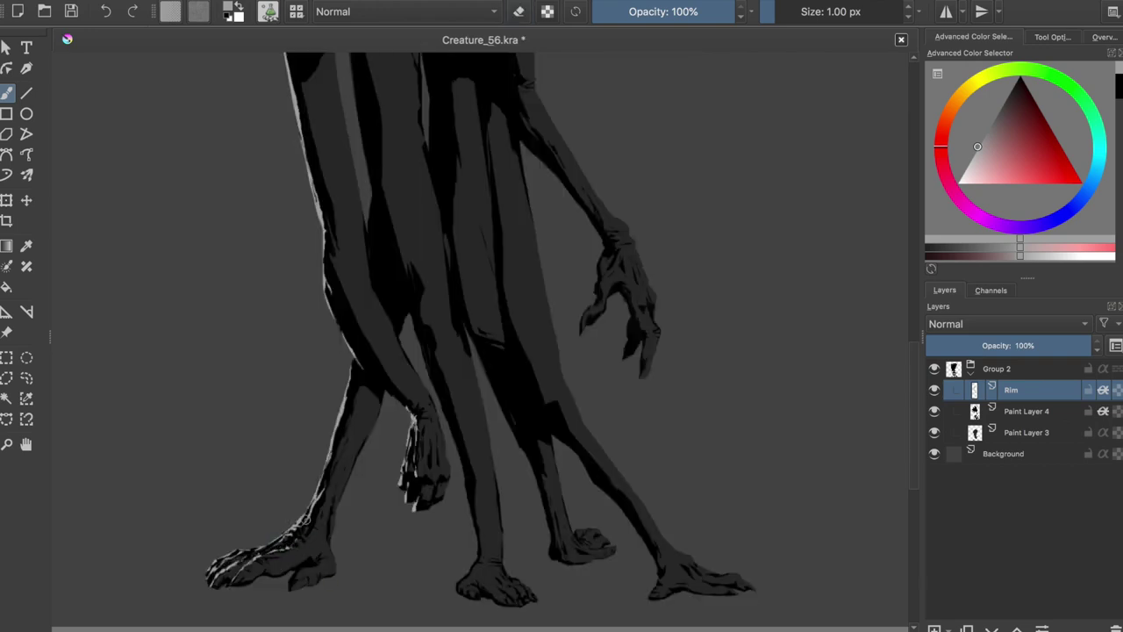
pyautogui.press('m')
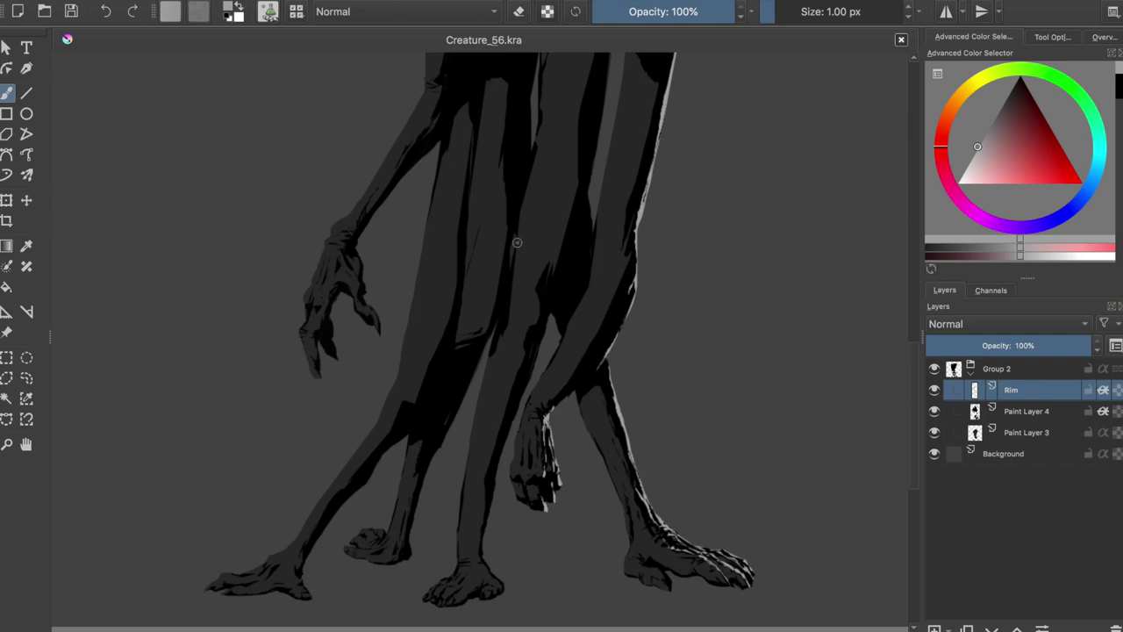
pyautogui.moveTo(603, 101); pyautogui.dragTo(556, 323)
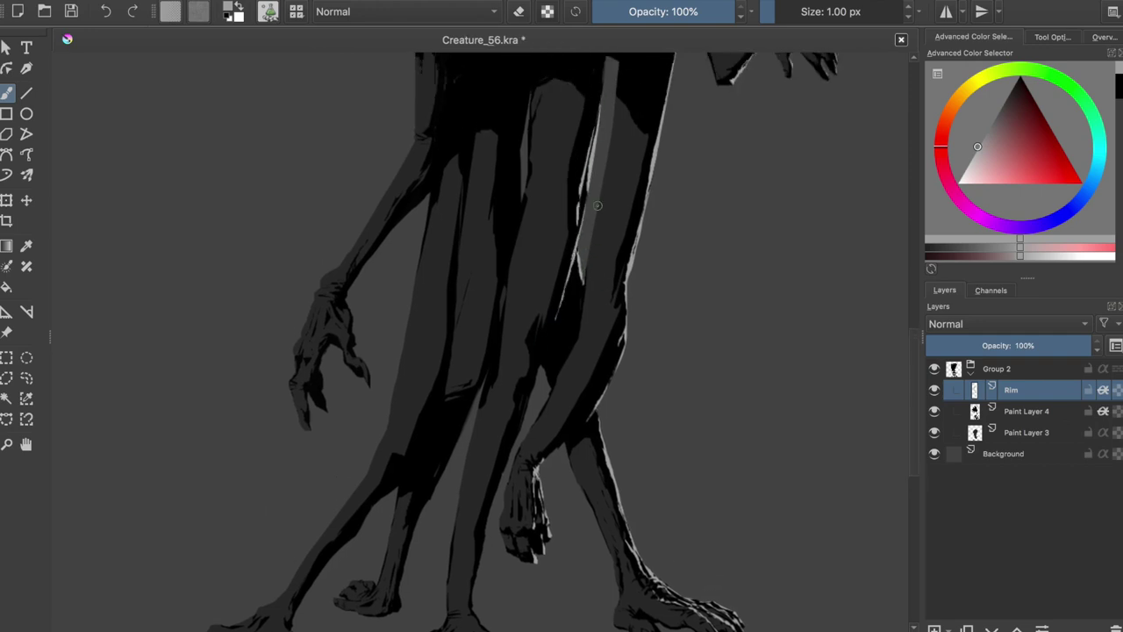
# Paint rim-light strokes down the front leg's left edge and save the illustration.
pyautogui.press('m')
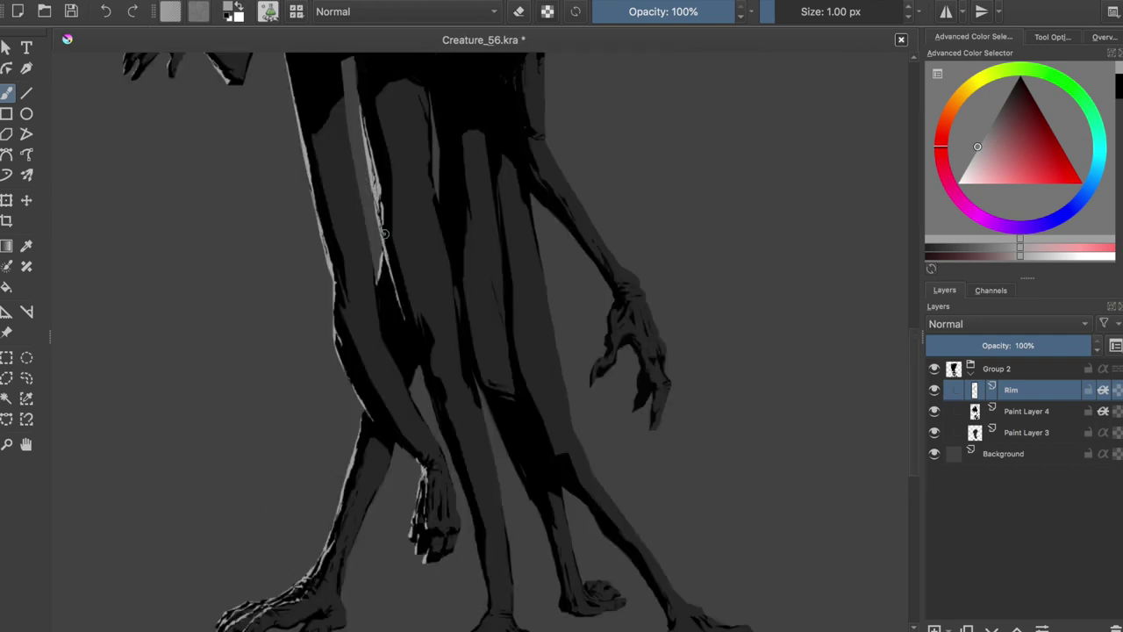
pyautogui.moveTo(402, 311); pyautogui.dragTo(478, 549)
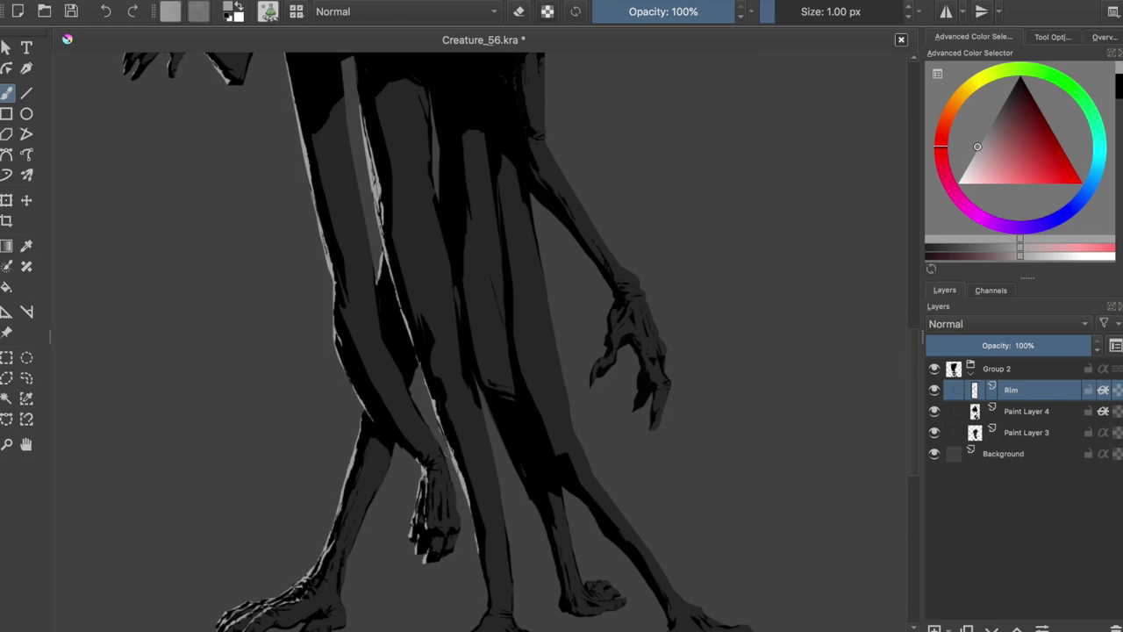
pyautogui.scroll(-3, 459, 394)
pyautogui.scroll(-2, 458, 394)
pyautogui.scroll(6, 474, 439)
pyautogui.moveTo(483, 458)
pyautogui.mouseDown()
pyautogui.moveTo(497, 537)
pyautogui.moveTo(478, 584)
pyautogui.mouseUp()
pyautogui.press('e')
pyautogui.hotkey('ctrl', 's')
# Add rim strokes along the leg edge and back leg, checking them in a mirrored view.
pyautogui.scroll(-2, 514, 539)
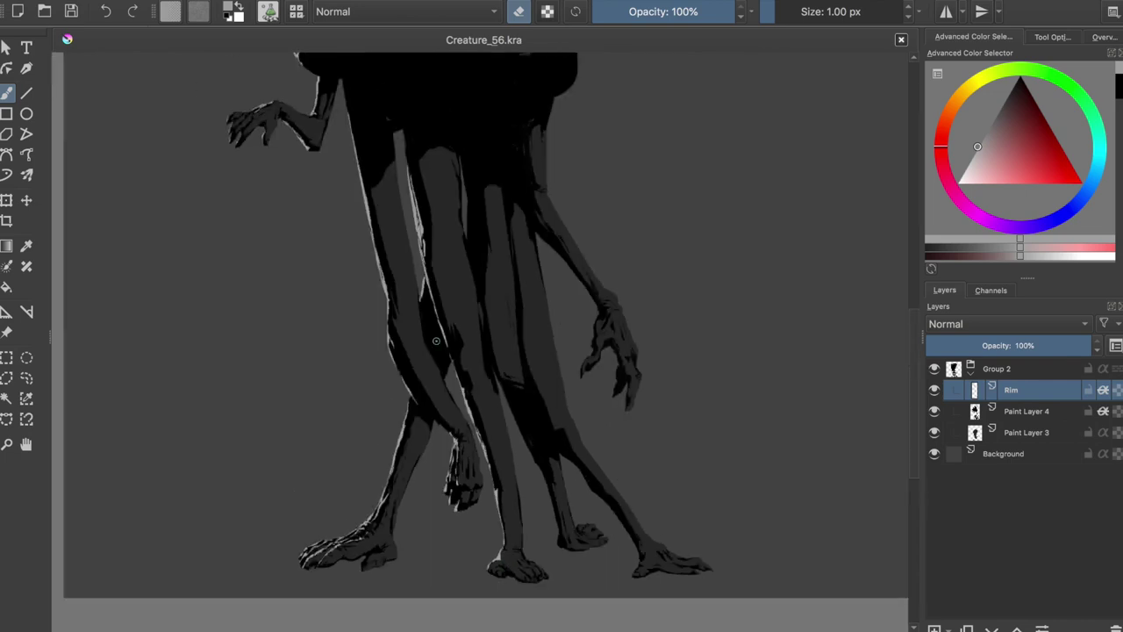
pyautogui.scroll(2, 514, 539)
pyautogui.press('e')
pyautogui.moveTo(481, 363); pyautogui.dragTo(557, 551)
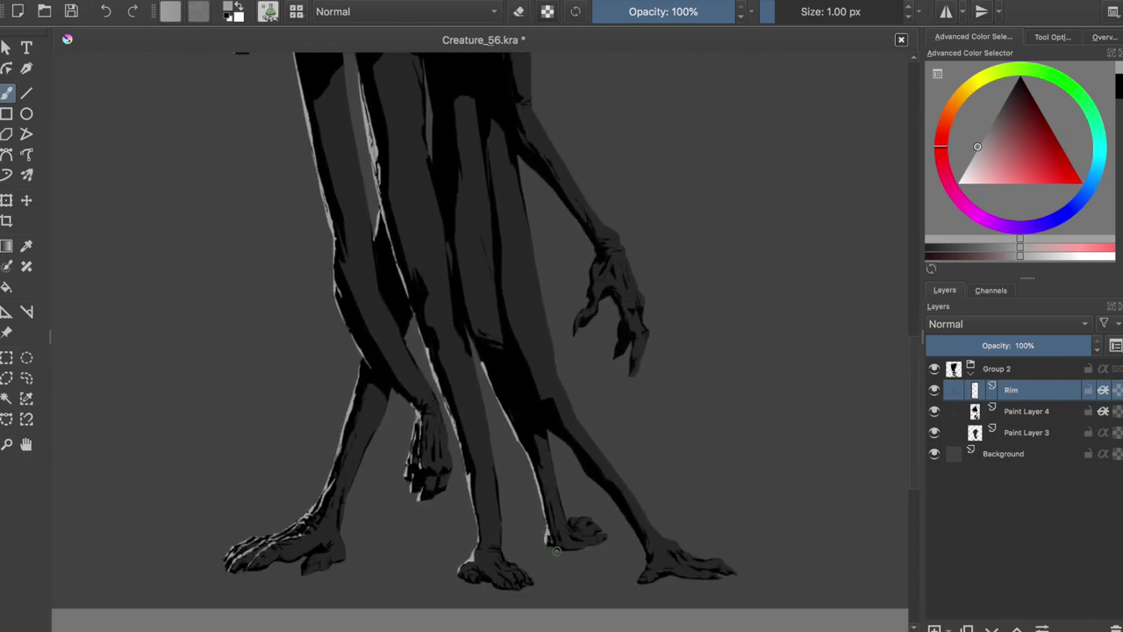
pyautogui.moveTo(538, 474); pyautogui.dragTo(546, 520)
pyautogui.press('m')
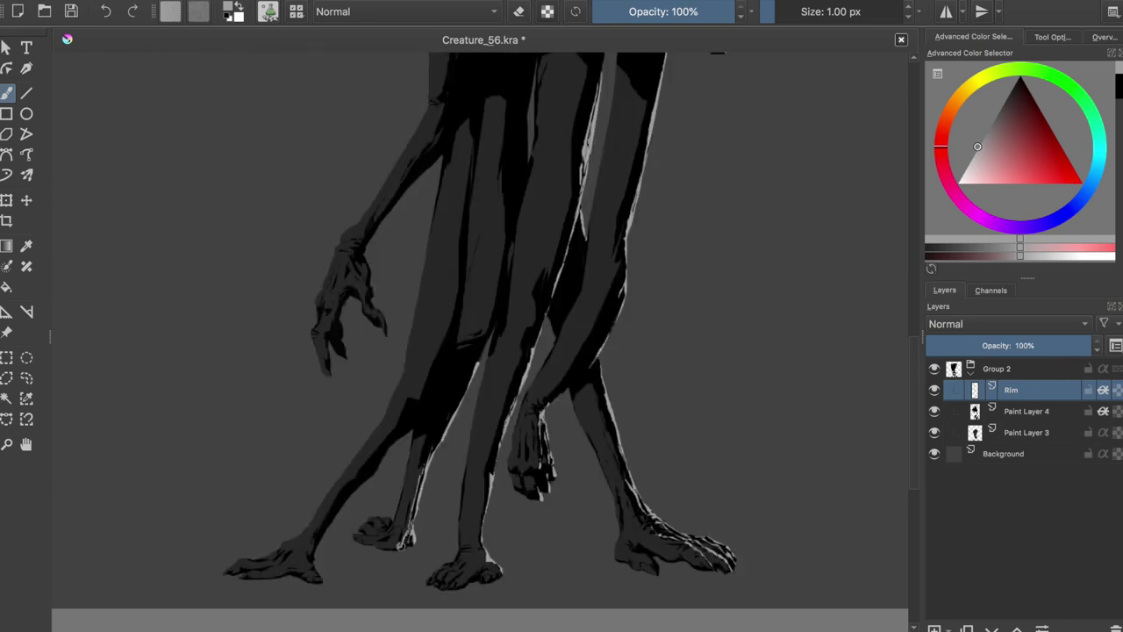
pyautogui.press('m')
# Erase the lower part of the leg's rim line and paint rim light along the right leg.
pyautogui.scroll(2, 527, 535)
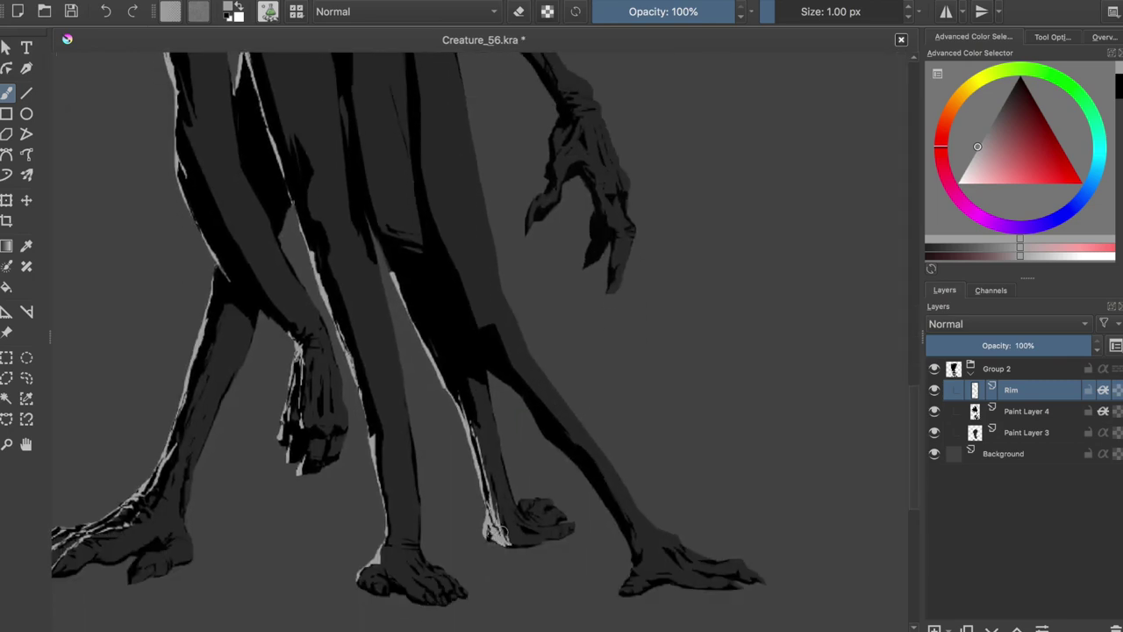
pyautogui.scroll(-2, 505, 531)
pyautogui.press('e')
pyautogui.moveTo(459, 363); pyautogui.dragTo(490, 402)
pyautogui.press('e')
pyautogui.moveTo(524, 451); pyautogui.dragTo(562, 497)
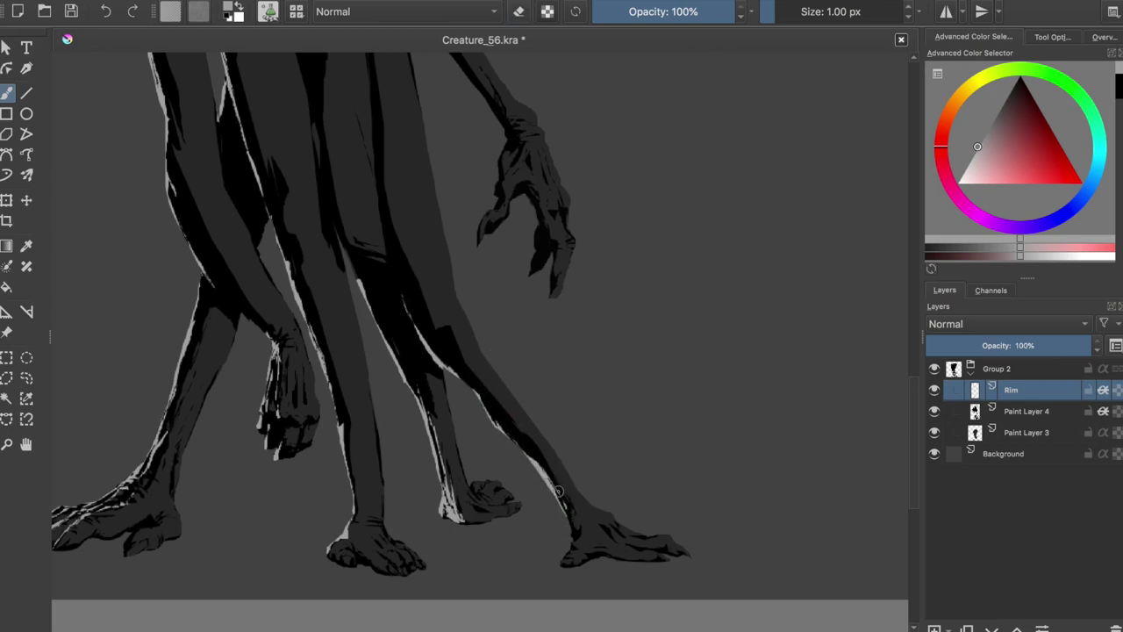
# Save Creature_56.kra and review the whole page in mirrored and normal views.
pyautogui.press('m')
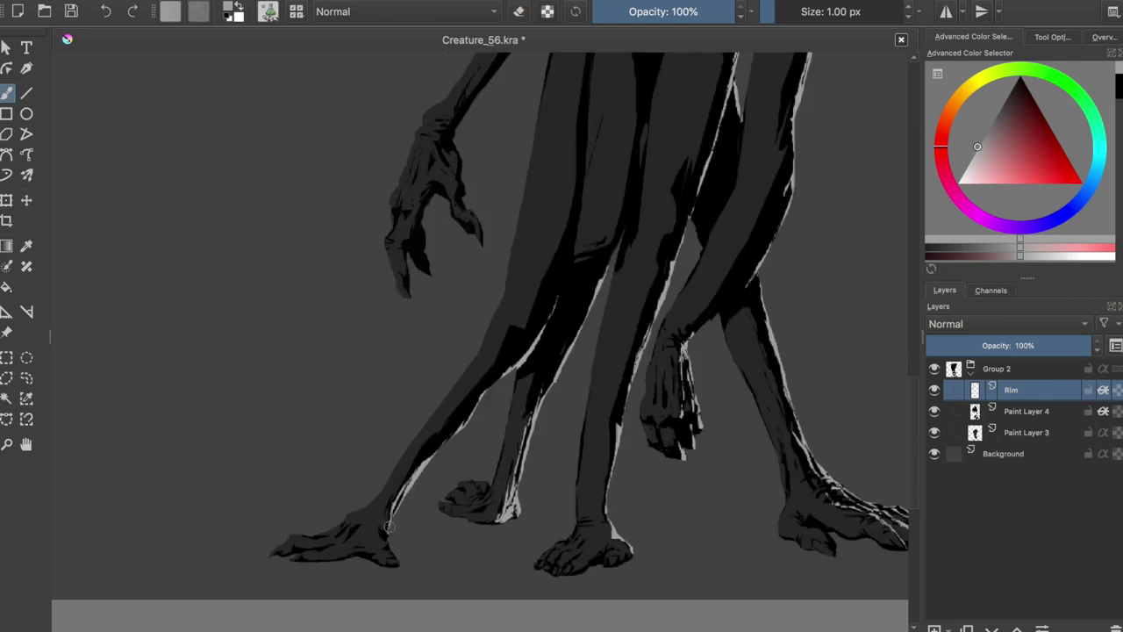
pyautogui.hotkey('ctrl', 's')
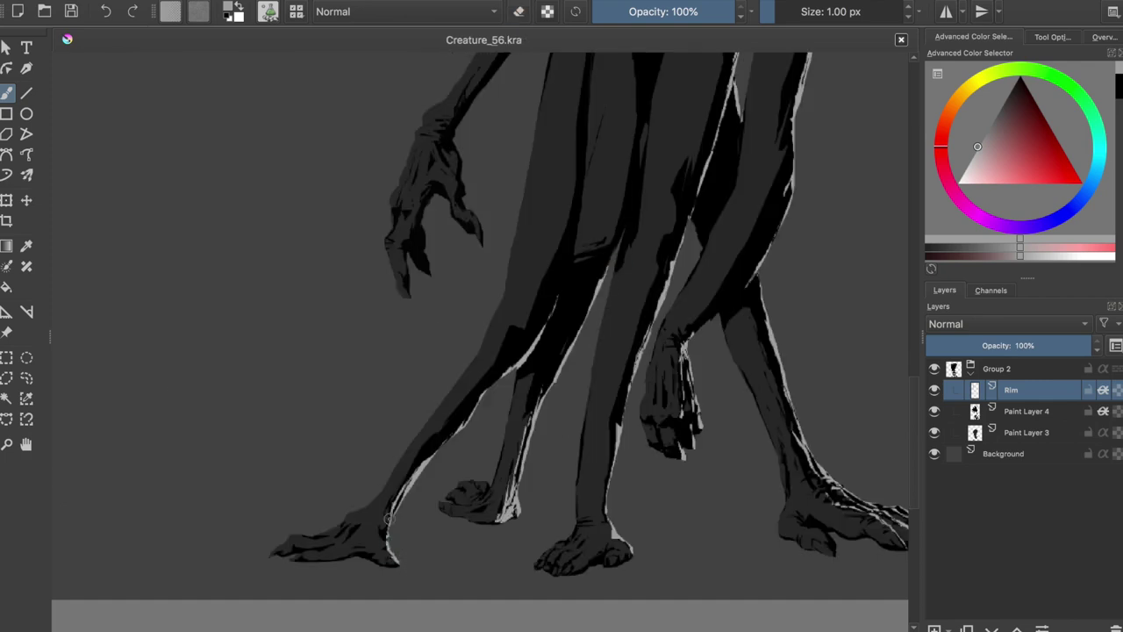
pyautogui.press('2')
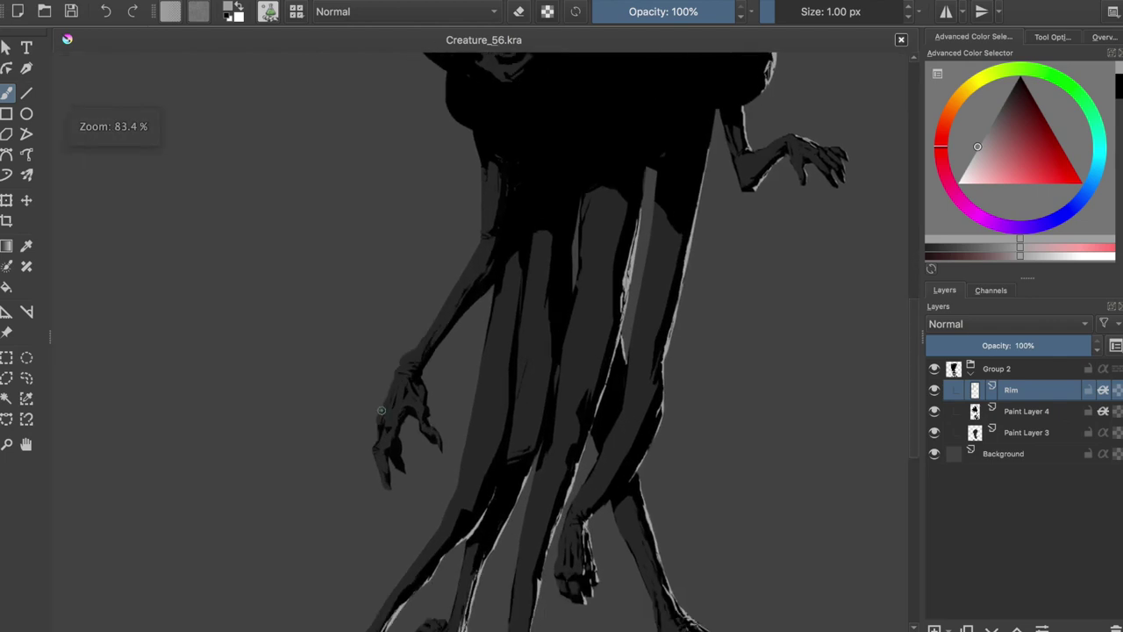
pyautogui.press('m')
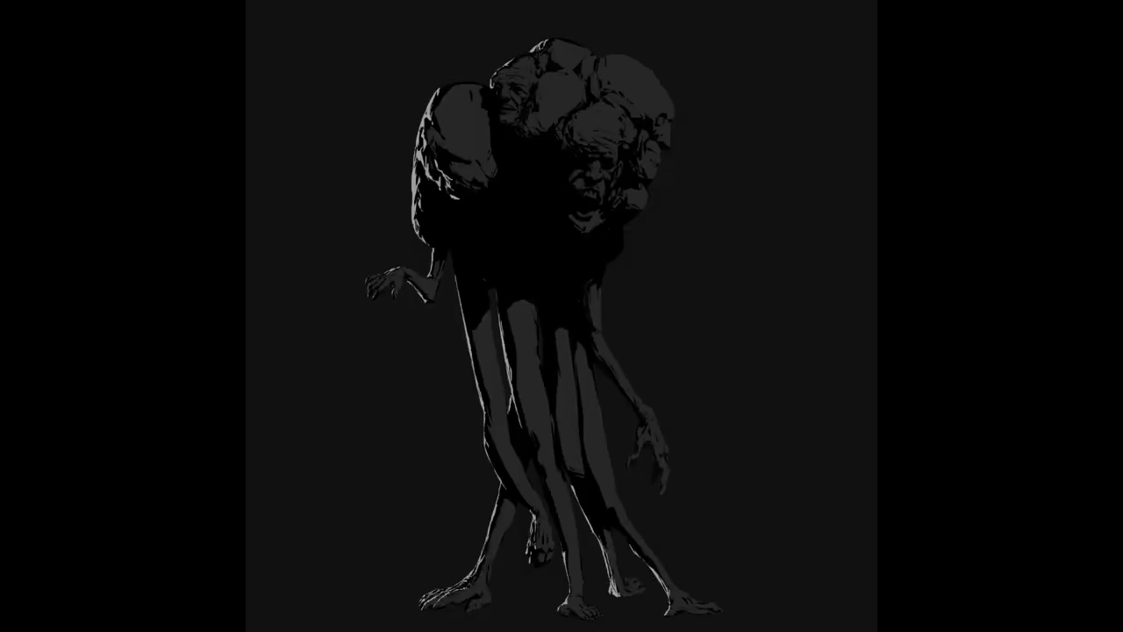